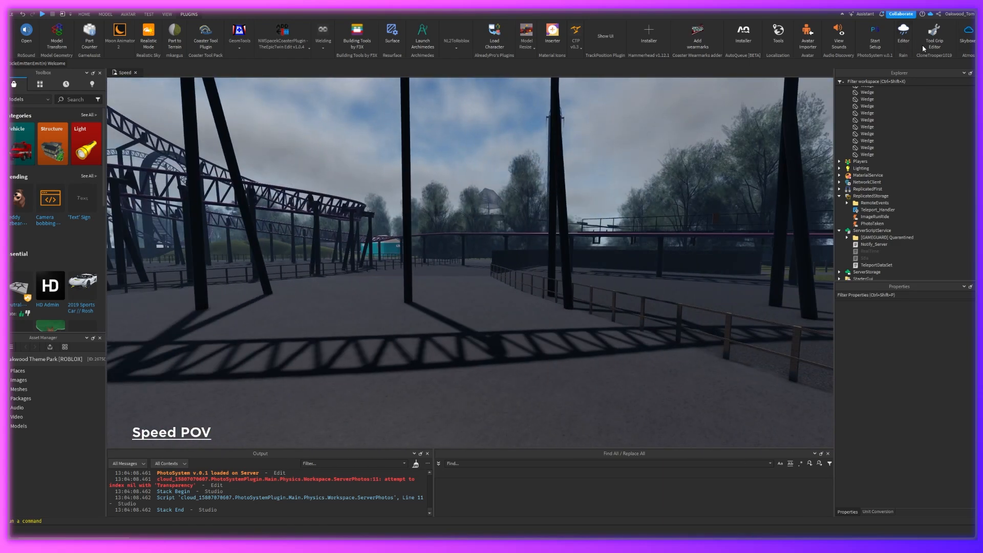
Run the PhotoSystem setup for a Physics coaster and name the ride Speed
left_click(877, 34)
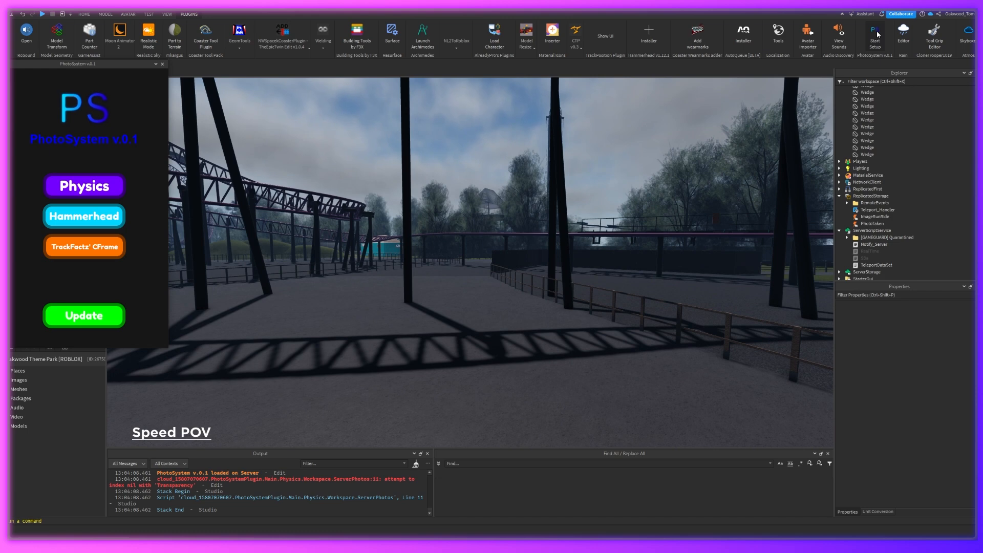
left_click_drag(114, 71, 382, 97)
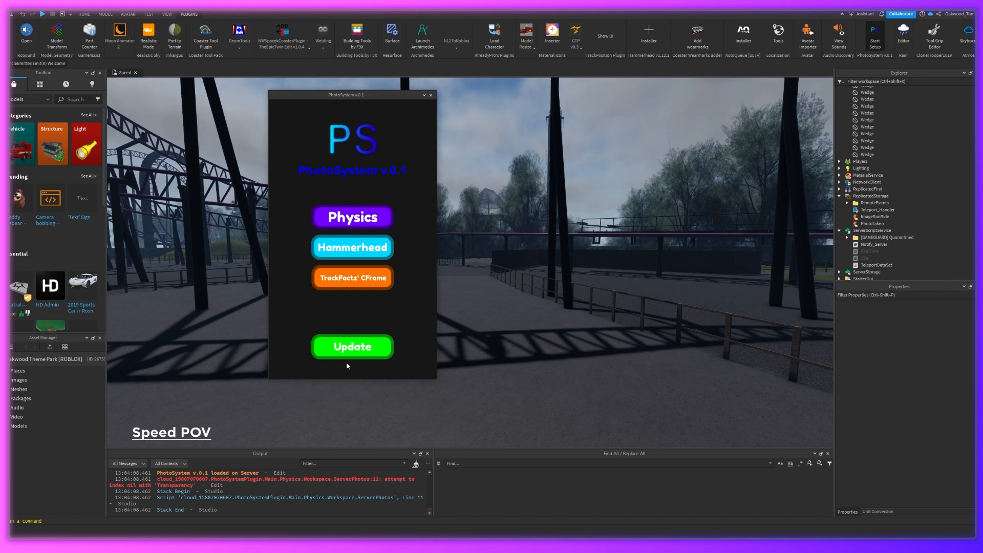
left_click(347, 215)
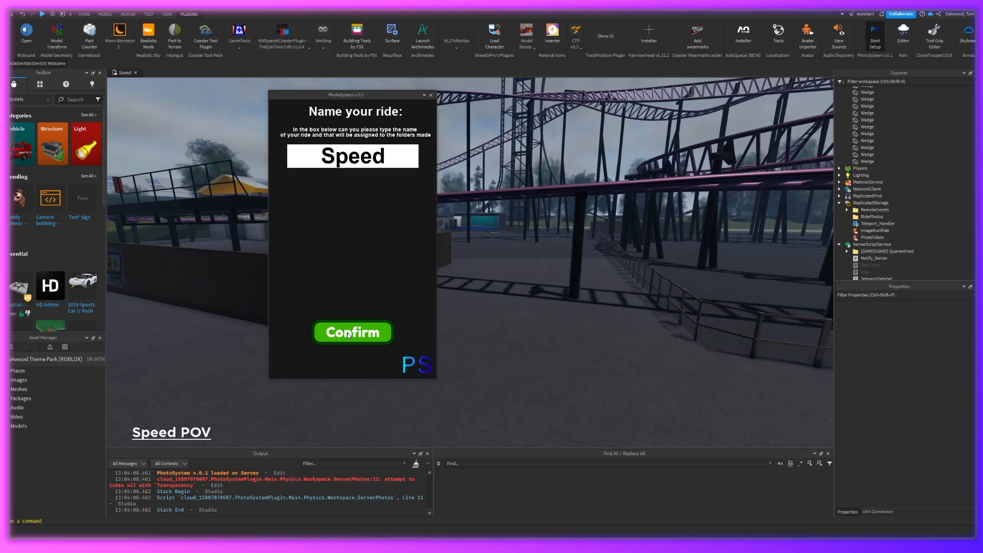
left_click(348, 334)
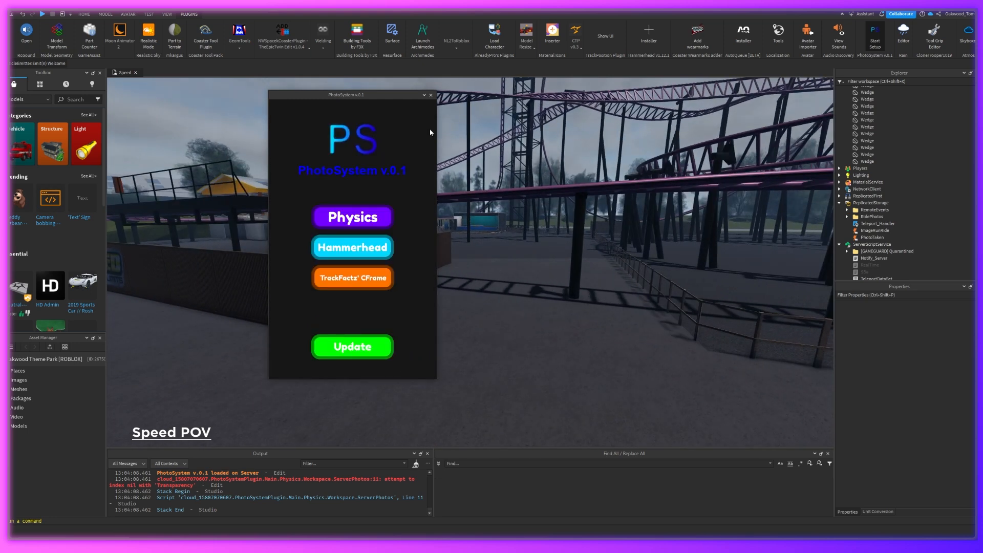
Examine the RidePhotos folder and remote events in ReplicatedStorage, and look through the StarterPlayer scripts
left_click(847, 217)
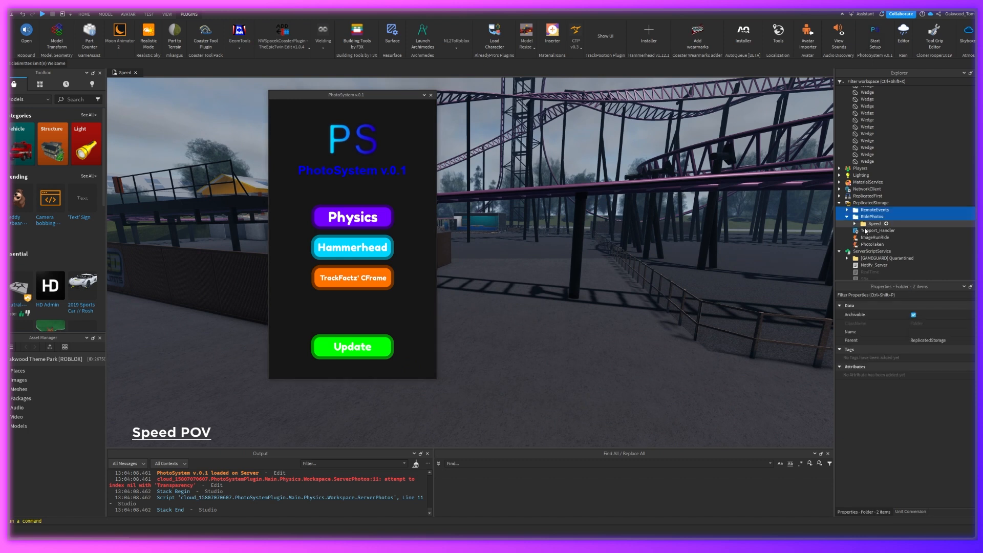
left_click(847, 217)
left_click(865, 231)
left_click(847, 217)
left_click(855, 224)
left_click(847, 217)
scroll(847, 210, "down", 3)
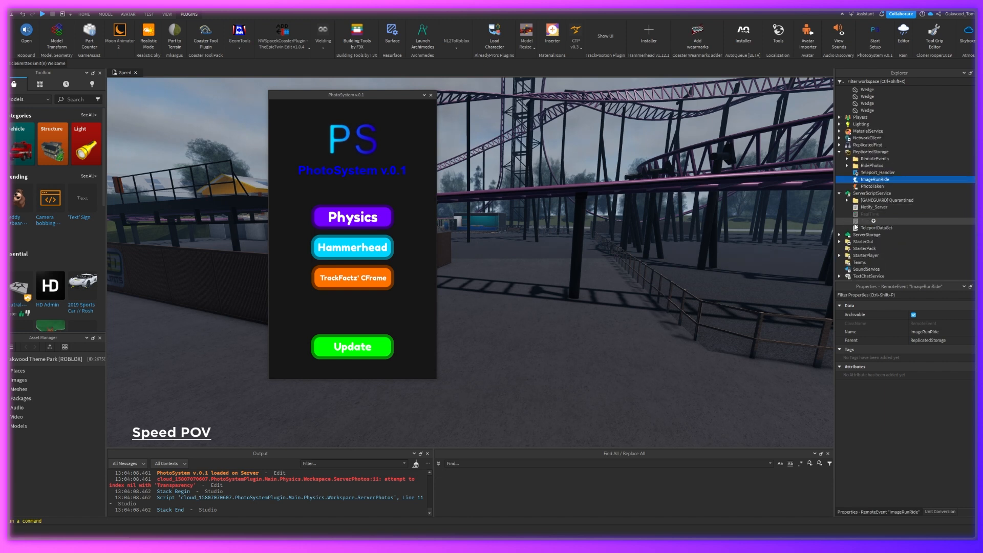
left_click(841, 263)
left_click(839, 255)
left_click(847, 269)
scroll(850, 261, "down", 2)
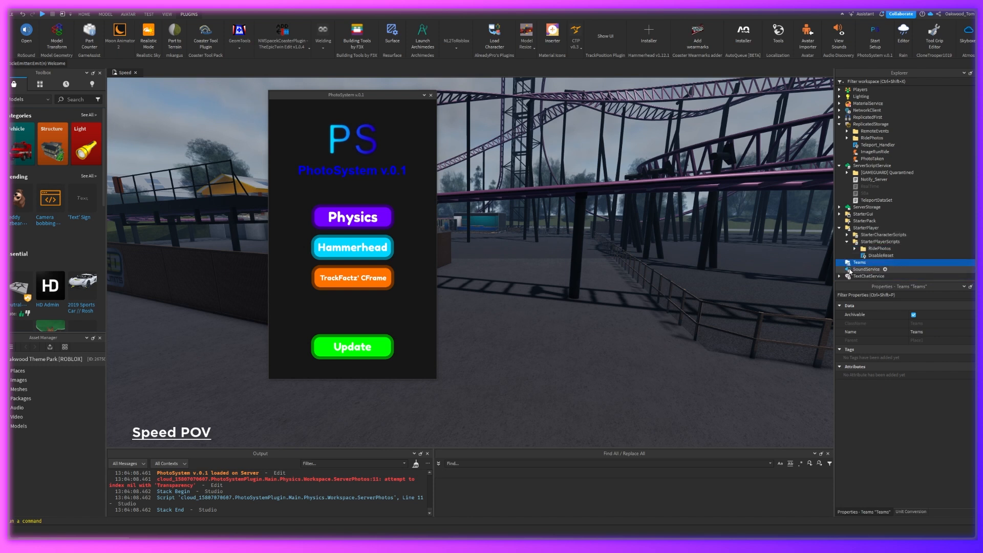
Expand RidePhotos under StarterPlayerScripts and delete the duplicate Speed folder
left_click(854, 249)
left_click(869, 256)
left_click(869, 260)
left_click(862, 256)
scroll(865, 254, "down", 1)
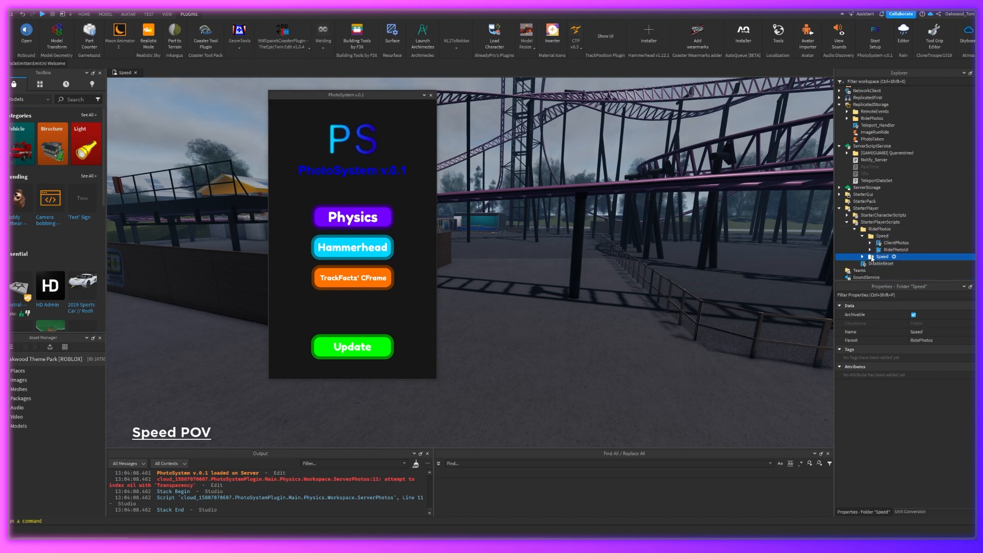
left_click(870, 250)
scroll(870, 251, "down", 2)
left_click(880, 198)
key("Delete")
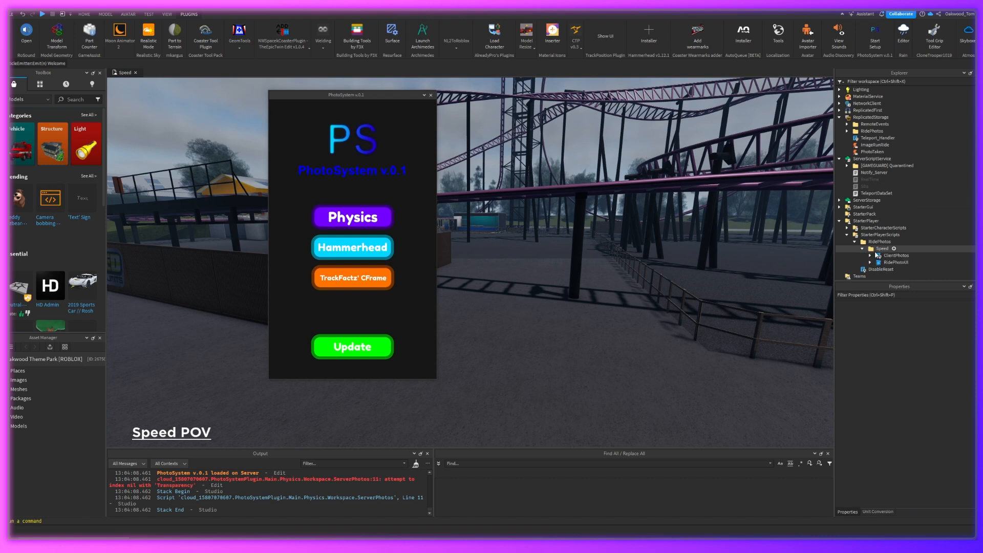
Examine ClientPhotos and RidePhotoUI inside the remaining Speed folder, and the RidePhotos folder in Workspace
left_click(892, 257)
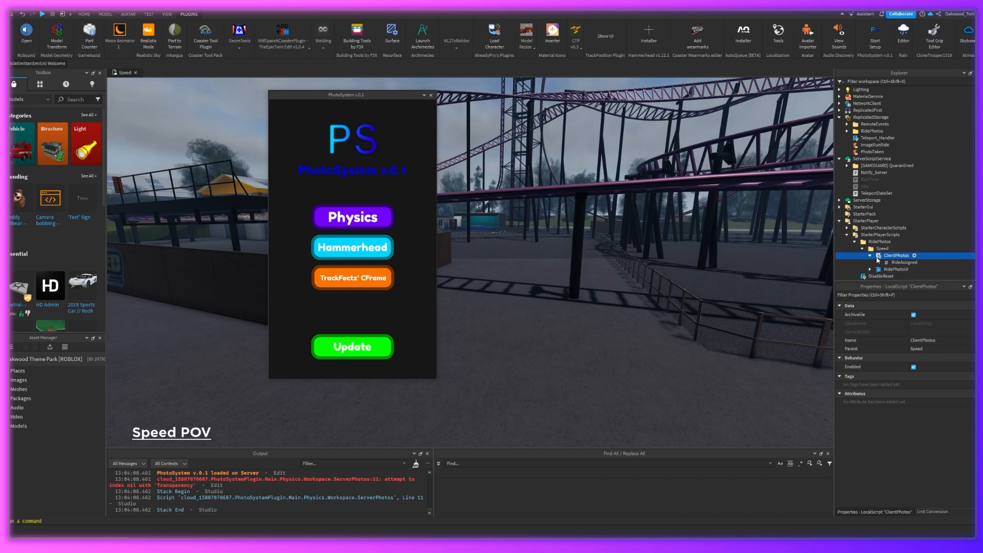
left_click(888, 270)
left_click(870, 256)
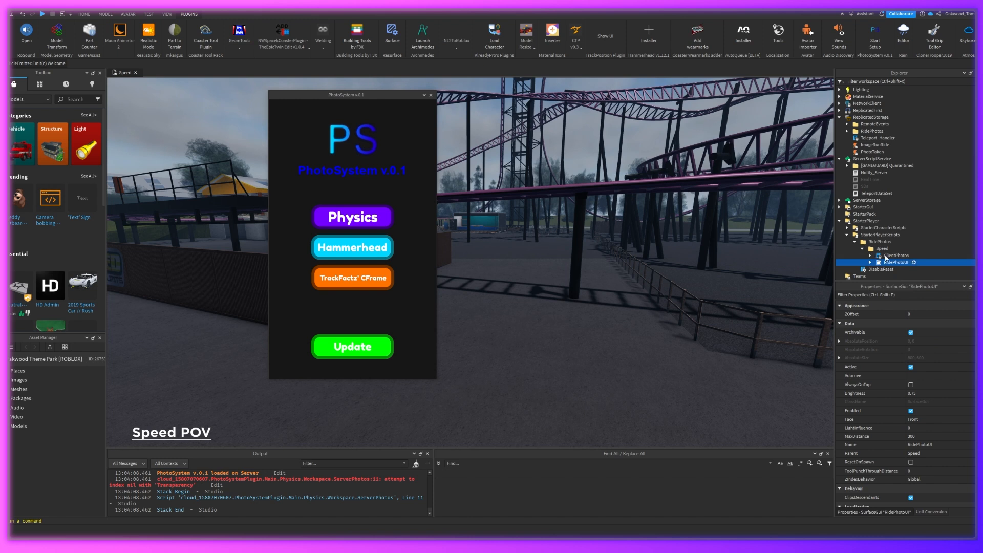
left_click(882, 249)
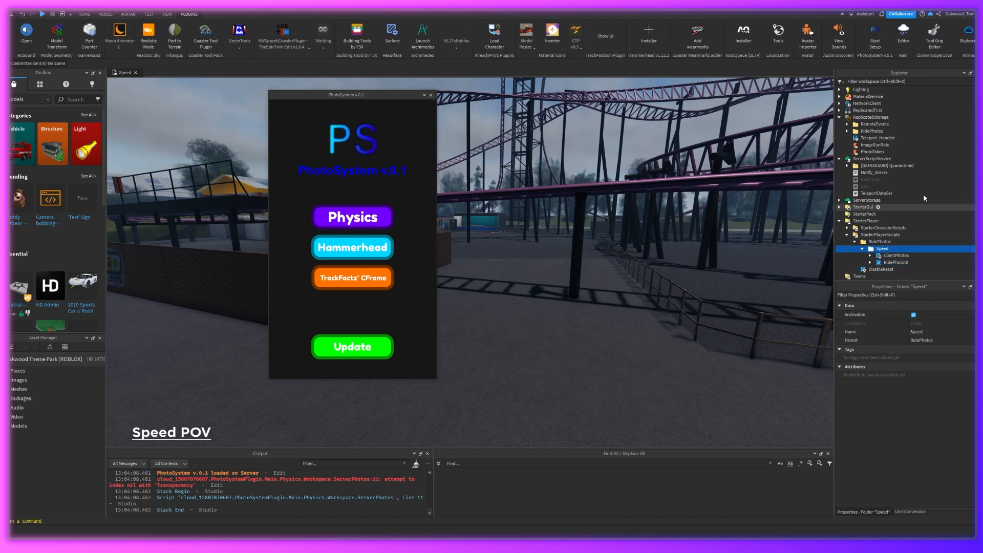
left_click_drag(977, 270, 967, 89)
left_click(846, 124)
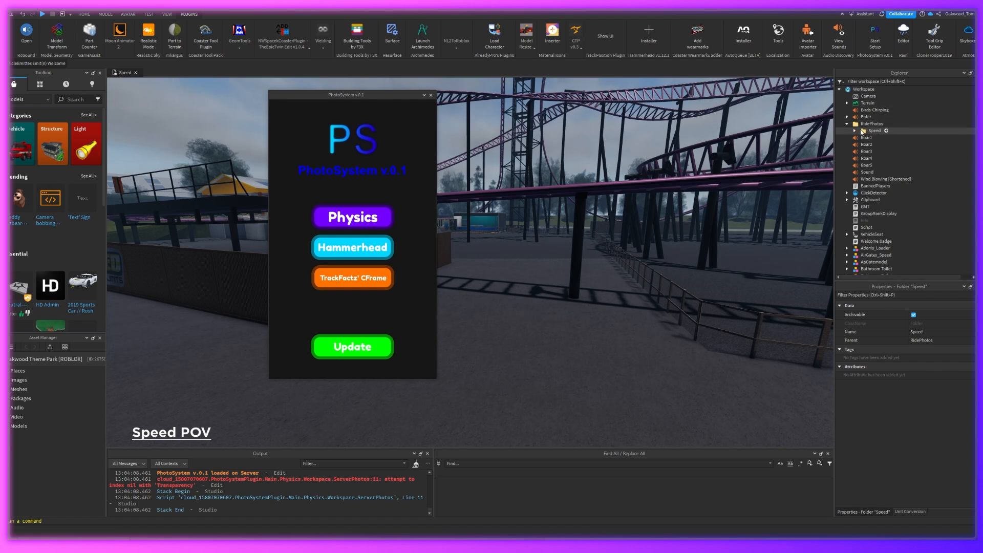
left_click(848, 124)
left_click(848, 124)
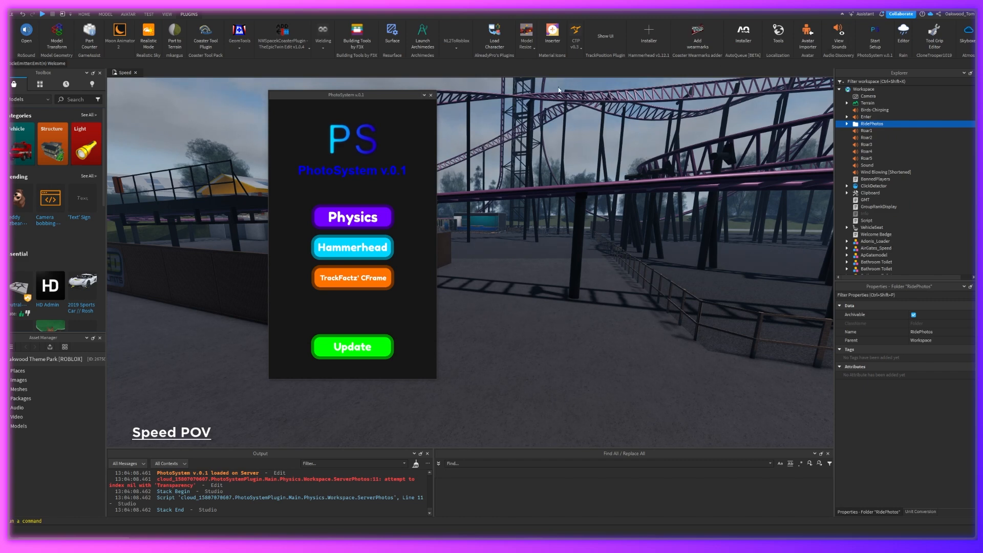
Close the PhotoSystem window and move the till model to the photo booth, at about 141.7, 5.7, 77.0
left_click(430, 96)
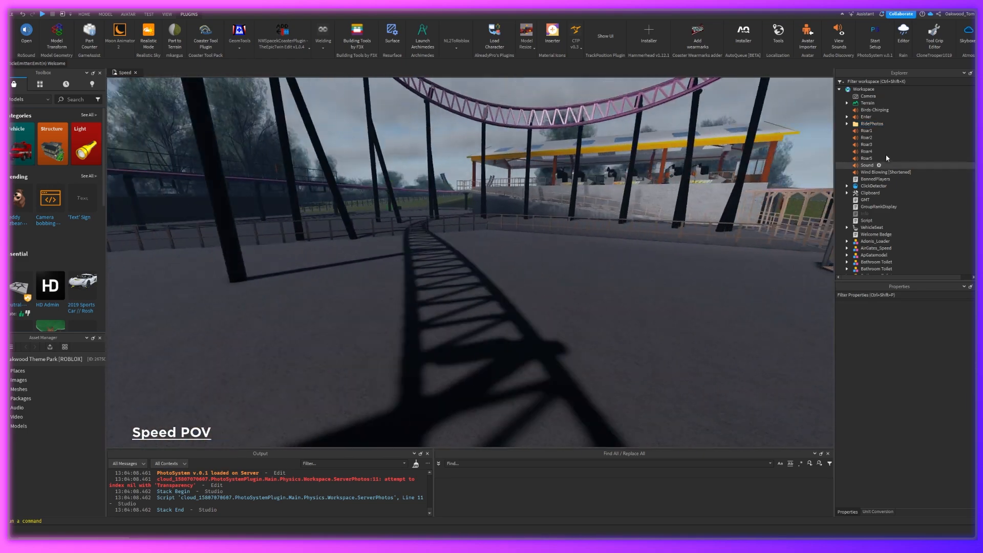
left_click(870, 123)
left_click(848, 124)
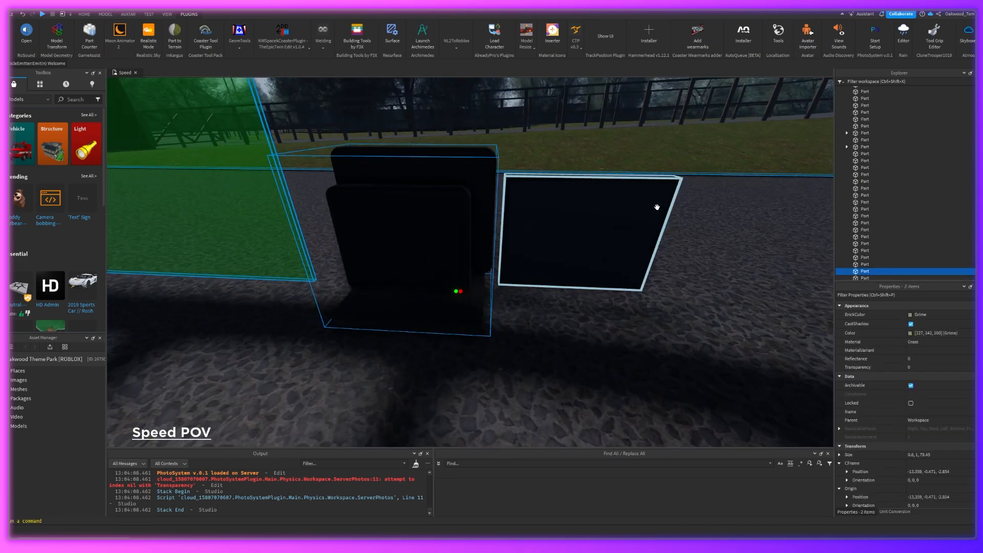
left_click(414, 259)
left_click(425, 242)
right_click_drag(448, 205, 447, 205)
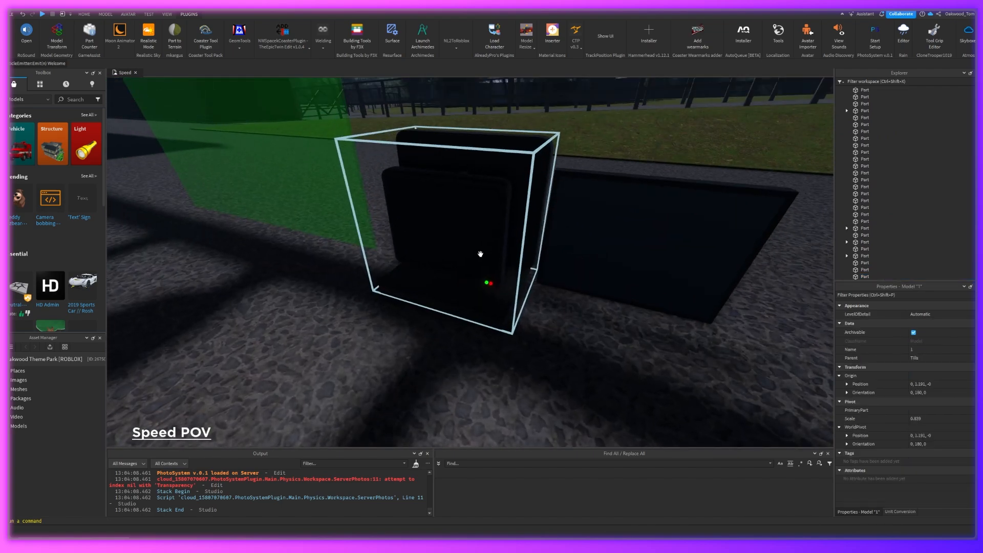
left_click_drag(484, 254, 366, 329)
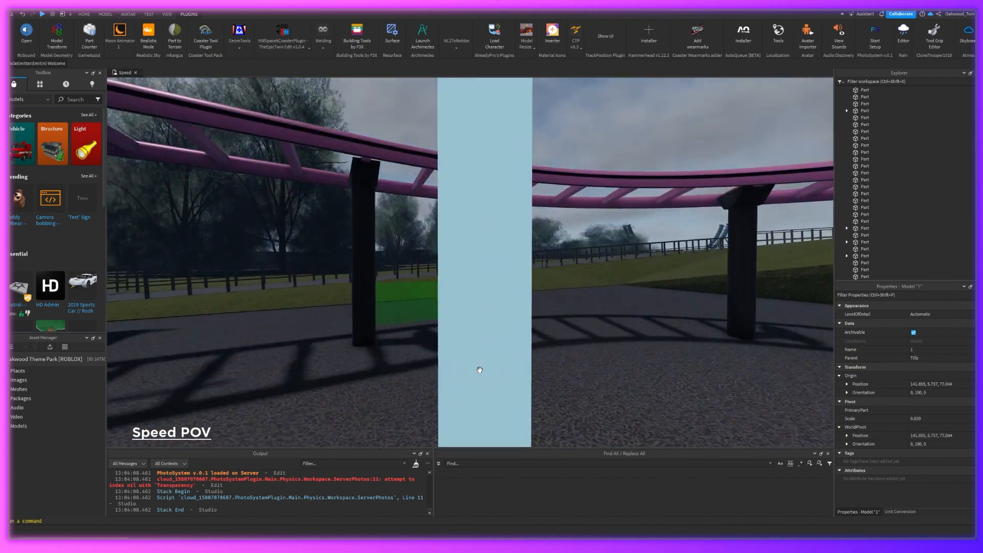
Move the screen model into the photo booth and place it on the back wall beneath the YOUR PHOTOS sign
scroll(480, 370, "up", 4)
left_click_drag(593, 380, 545, 394)
right_click_drag(544, 394, 546, 395)
left_click_drag(546, 395, 545, 395)
right_click_drag(545, 395, 545, 395)
left_click_drag(545, 394, 545, 394)
right_click_drag(545, 394, 546, 395)
left_click_drag(546, 394, 549, 395)
right_click_drag(546, 394, 548, 394)
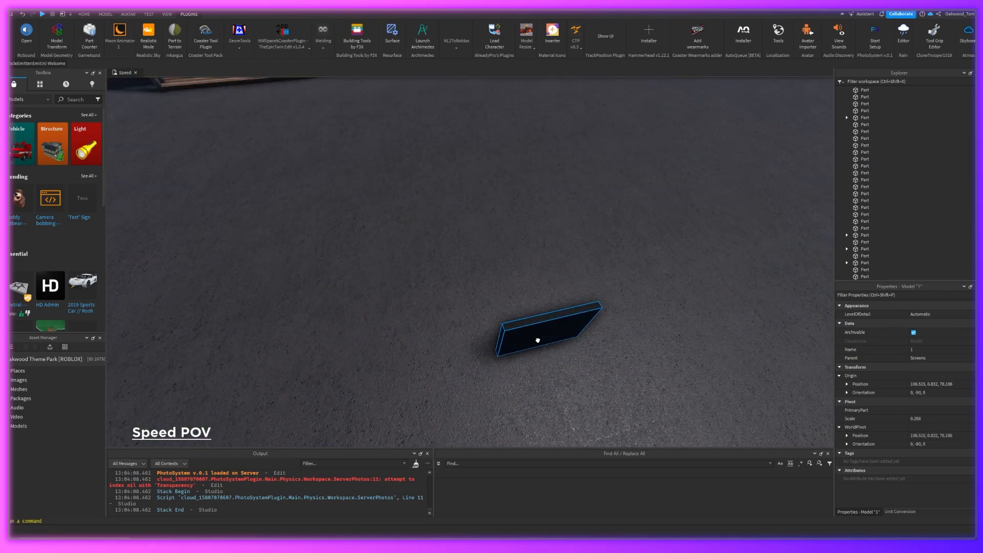
left_click_drag(543, 332, 535, 318)
right_click_drag(542, 331, 535, 319)
left_click_drag(536, 318, 536, 319)
right_click_drag(536, 318, 535, 319)
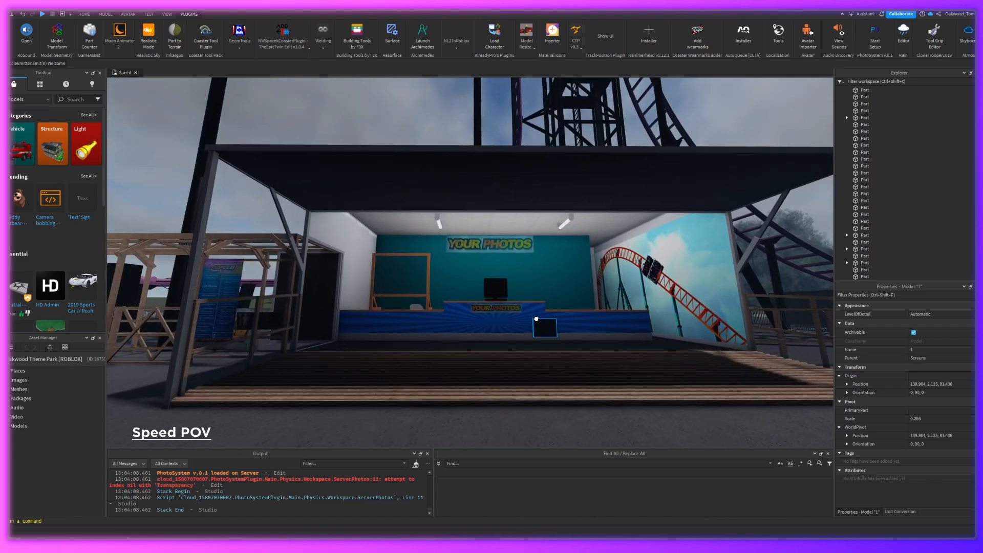
left_click_drag(535, 319, 536, 319)
right_click_drag(535, 319, 536, 319)
left_click_drag(536, 319, 536, 319)
right_click_drag(536, 319, 536, 318)
left_click_drag(536, 318, 422, 259)
key("w")
key("a")
Use the Move tool to push the screen toward the back wall and raise it to a height of about 10.03
left_click(84, 15)
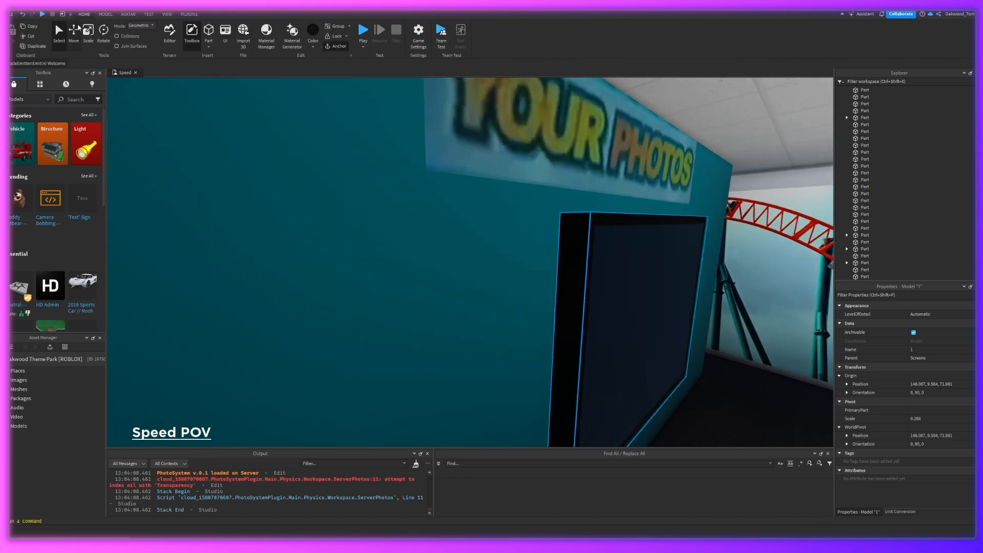
left_click(74, 36)
left_click_drag(581, 305, 426, 298)
right_click_drag(395, 301, 397, 301)
scroll(396, 301, "down", 4)
scroll(546, 251, "up", 3)
right_click_drag(505, 261, 504, 261)
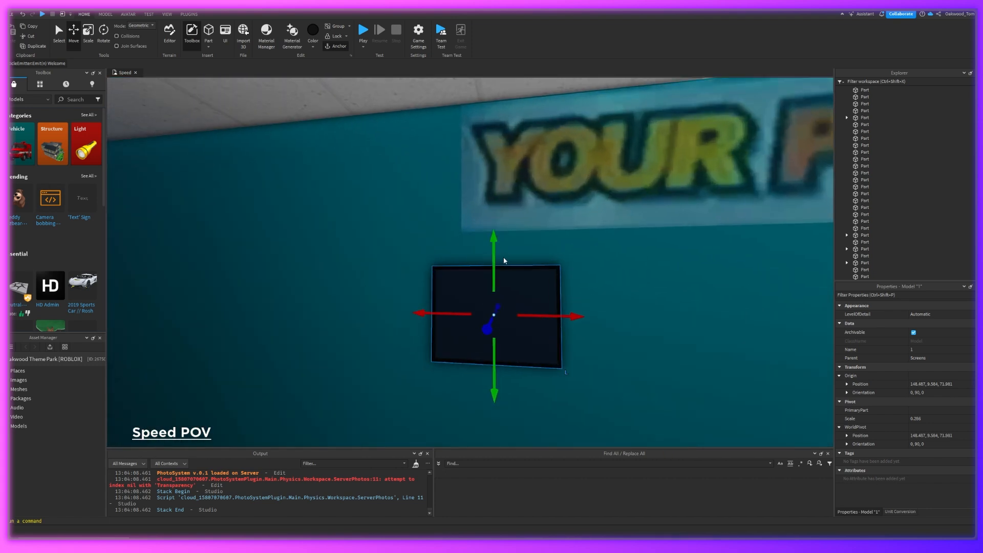
left_click_drag(494, 257, 478, 237)
Set the move snapping increment to 1 stud
left_click(124, 14)
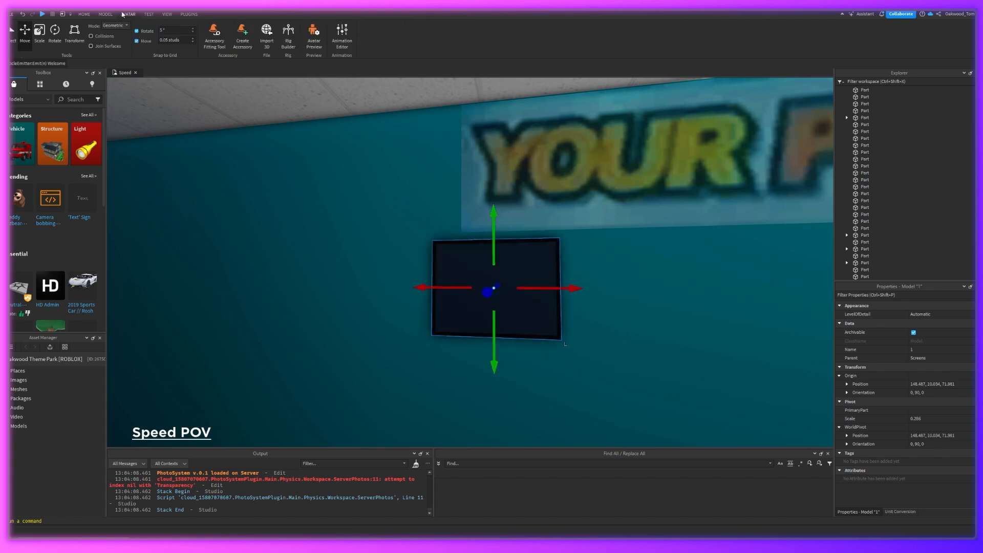
left_click(105, 14)
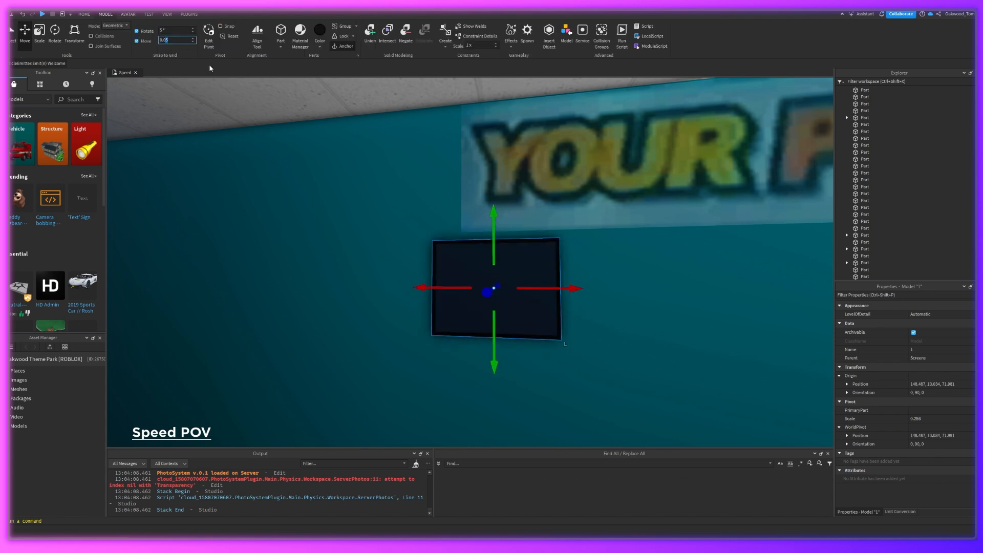
right_click_drag(581, 232, 588, 271)
scroll(589, 272, "down", 3)
scroll(430, 244, "up", 4)
scroll(355, 205, "down", 3)
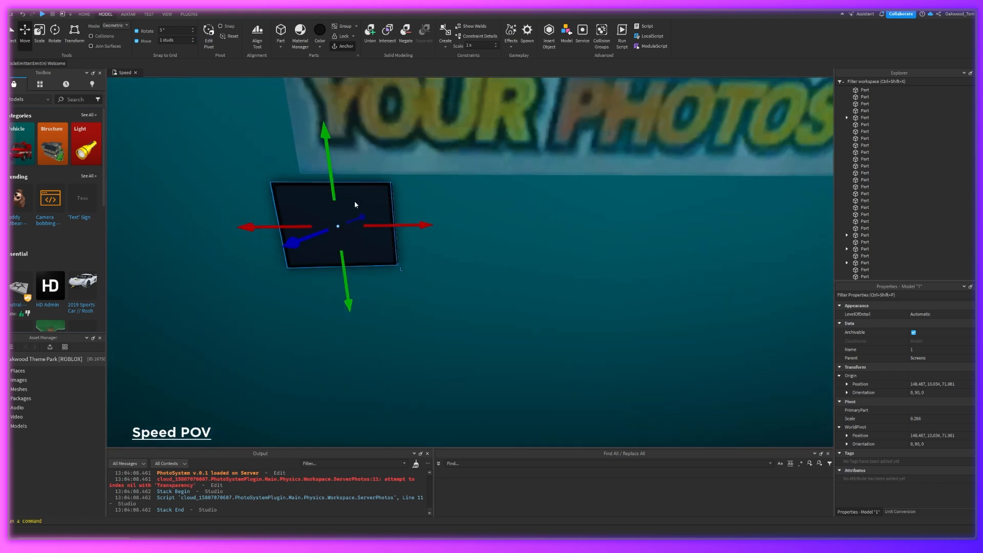
Set move snapping to 2.3 studs, place a copy of the screen one increment along the wall, and name it 2
right_click_drag(411, 226, 484, 226)
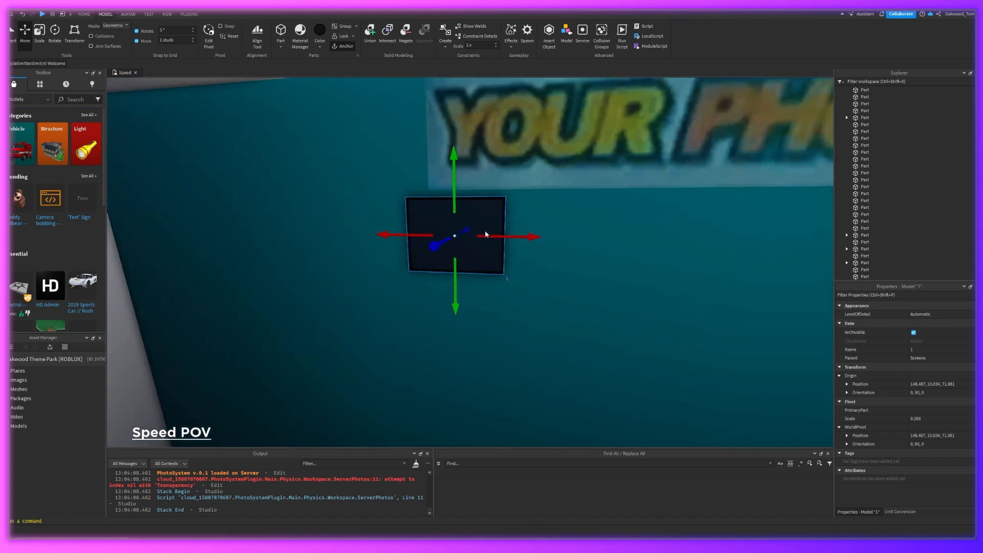
mouse_move(485, 234)
left_mouse_down()
mouse_move(585, 225)
mouse_move(480, 233)
left_mouse_up()
mouse_move(514, 233)
left_mouse_down()
mouse_move(643, 237)
mouse_move(446, 226)
mouse_move(443, 235)
mouse_move(506, 236)
left_mouse_up()
left_click_drag(414, 233, 436, 232)
left_click_drag(407, 236, 472, 235)
key("d")
right_click_drag(472, 235, 471, 235)
right_click_drag(307, 253, 307, 253)
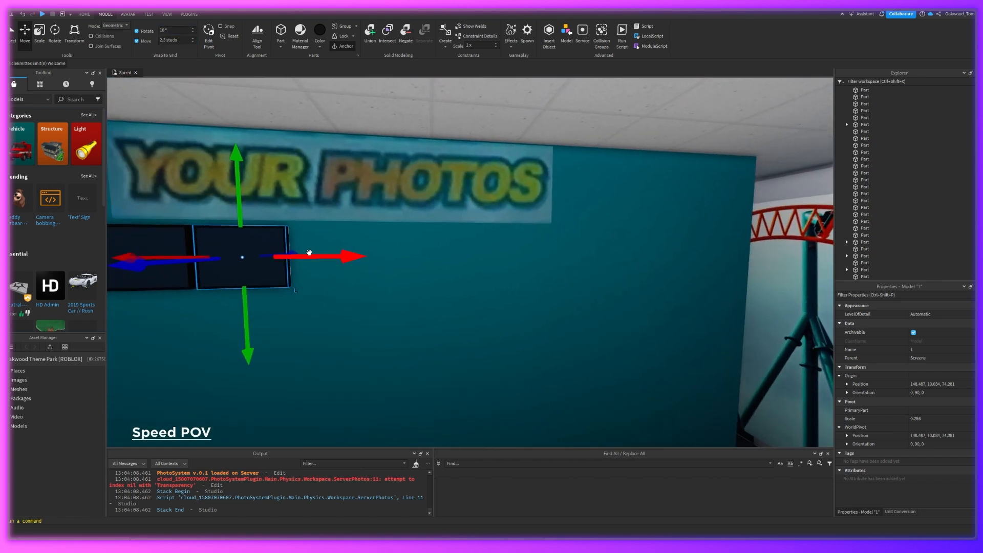
left_click(924, 349)
type("2")
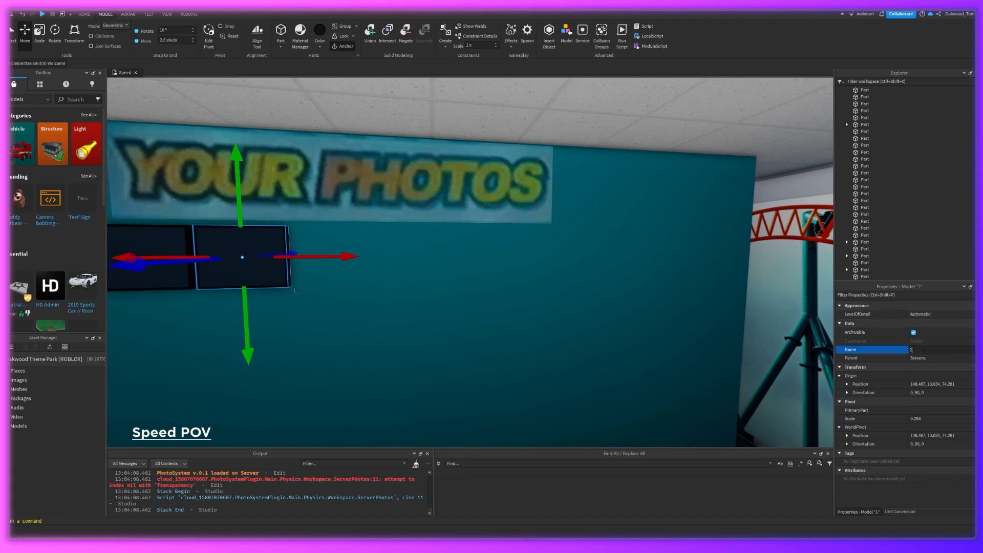
Add two more screen copies along the wall at 2.3-stud spacing and name them 3 and 4
left_click_drag(308, 252, 379, 256)
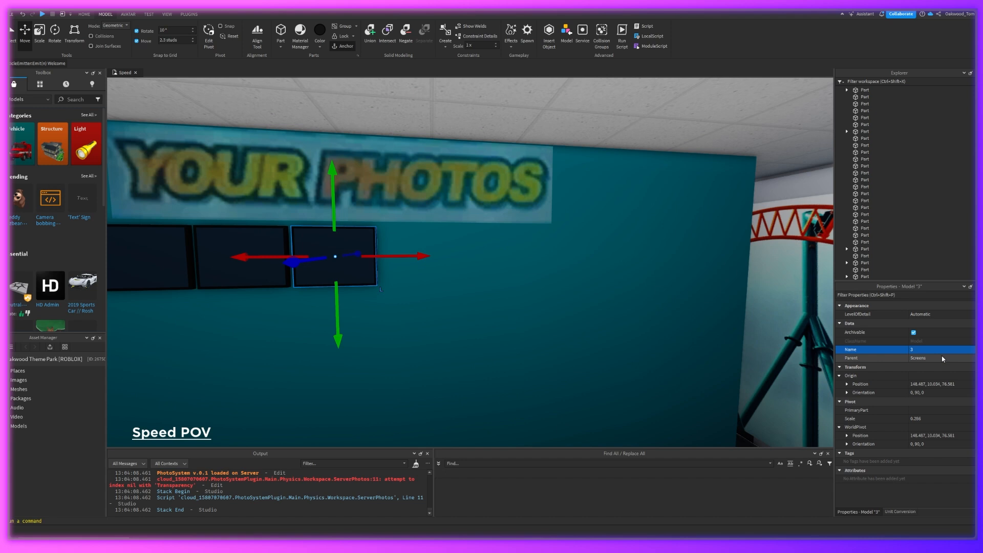
left_click_drag(394, 254, 476, 254)
left_click(922, 350)
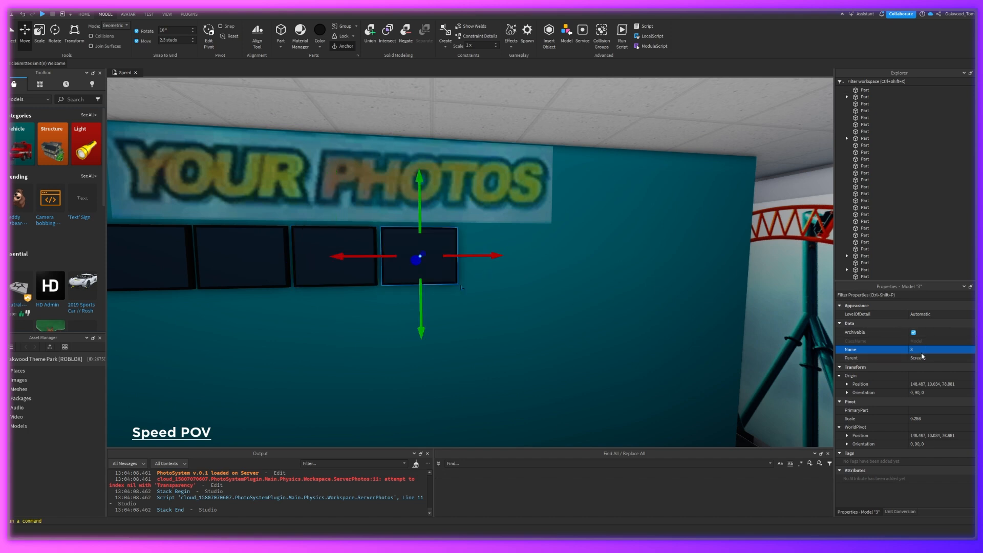
type("4")
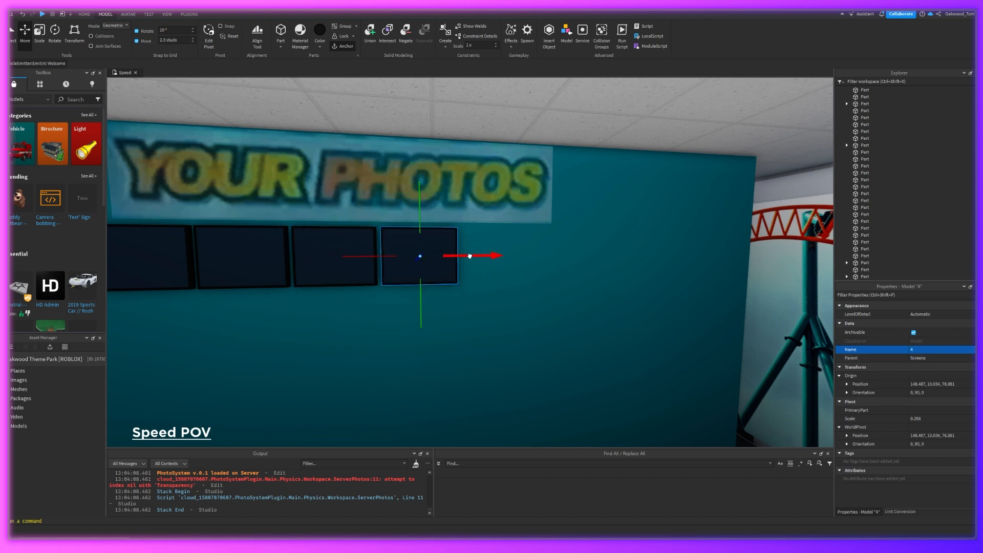
Duplicate screen 4, offset the copy 2.3 studs further along the wall, and name it 5
key("ctrl+d")
left_click_drag(469, 255, 575, 248)
left_click(953, 350)
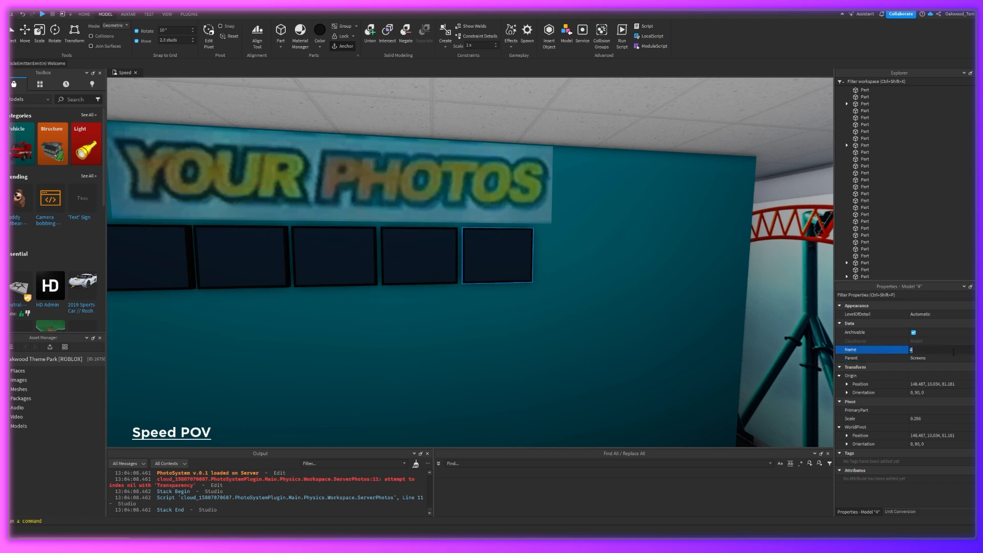
key("d")
right_click_drag(403, 380, 454, 324)
key("s")
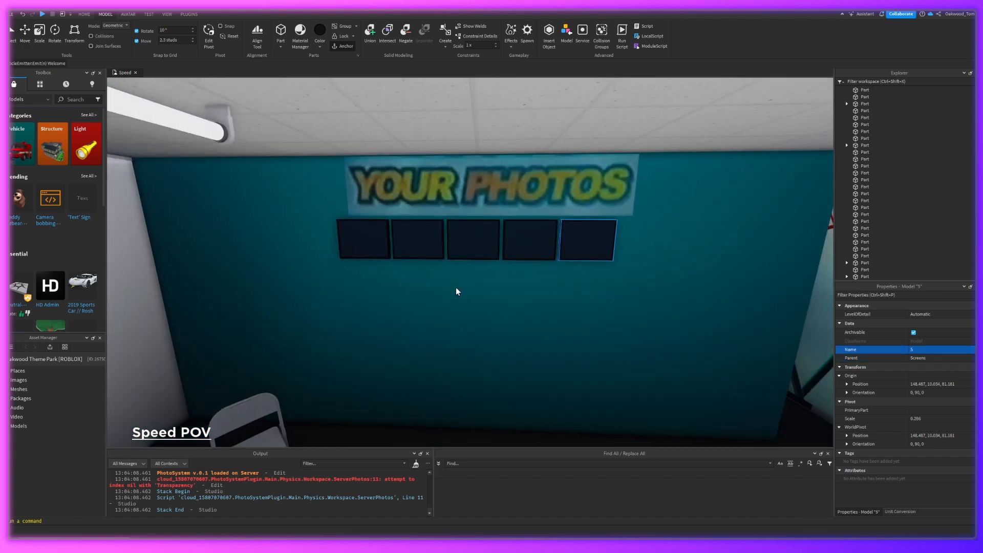
key("w")
Select all five photo screens with the Move tool and shift them sideways to centre them beneath the YOUR PHOTOS sign
left_click(27, 32)
left_click(271, 246)
right_click_drag(259, 244, 274, 228)
key("w")
key("a")
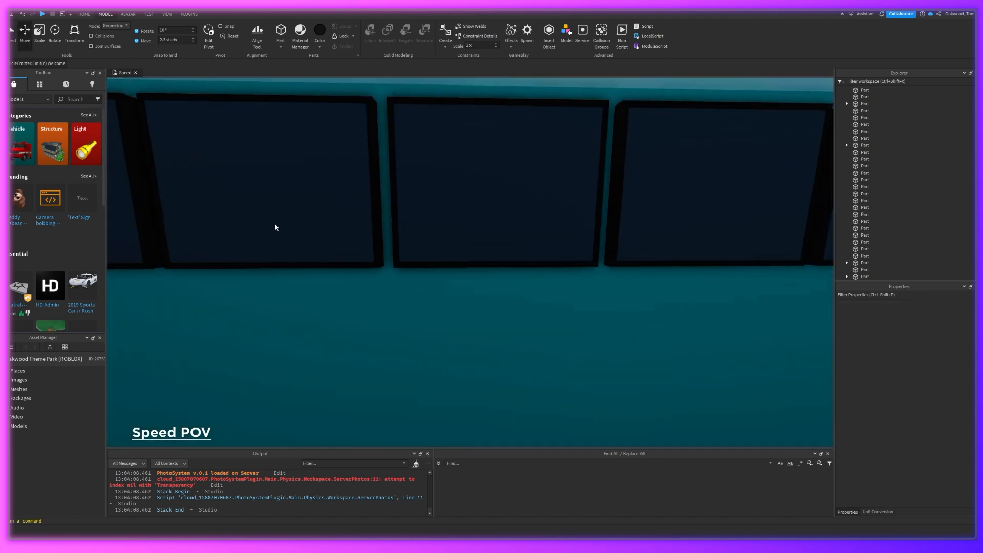
key("s")
key("a")
right_click_drag(500, 305, 520, 280)
key("w")
key("s")
left_click(371, 248)
right_click_drag(370, 248, 410, 251)
key("d")
left_click(478, 167, "ctrl")
left_click(645, 162, "ctrl")
key("d")
left_click(624, 162, "ctrl")
left_click(794, 165, "ctrl")
right_click_drag(794, 164, 774, 167)
key("s")
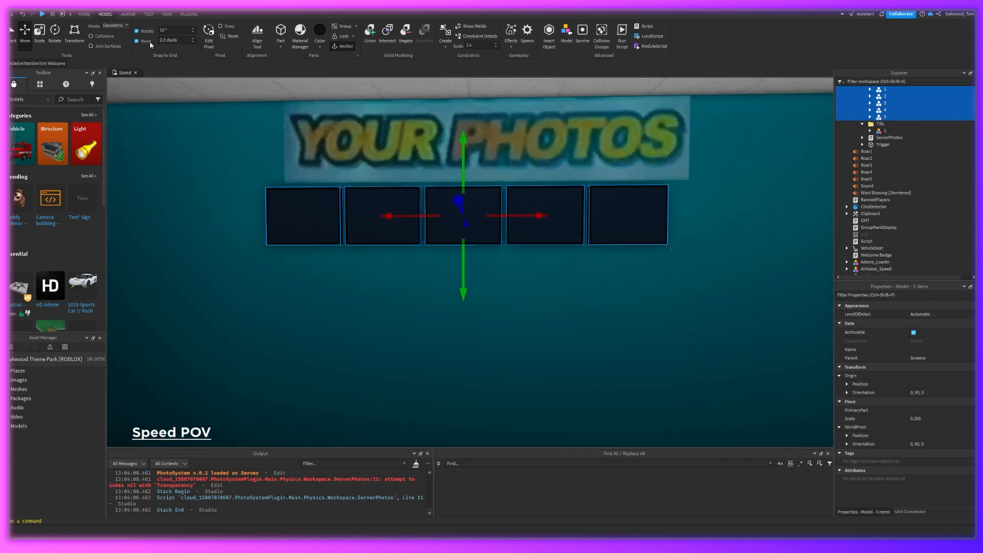
left_click_drag(540, 215, 559, 214)
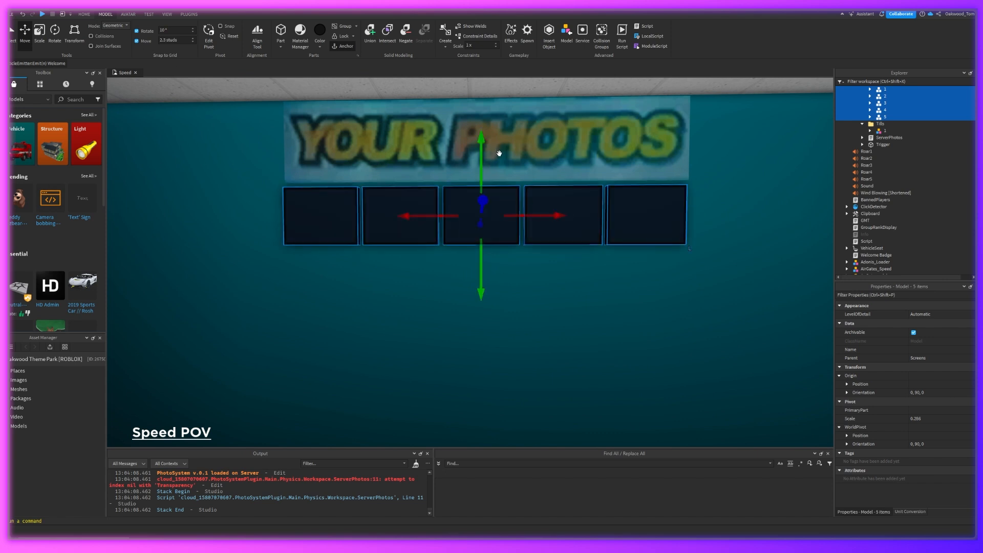
Duplicate the row of five screens and place the copies directly below it as a second row
key("ctrl+d")
left_click_drag(481, 169, 496, 222)
right_click_drag(496, 223, 496, 223)
left_click(400, 244)
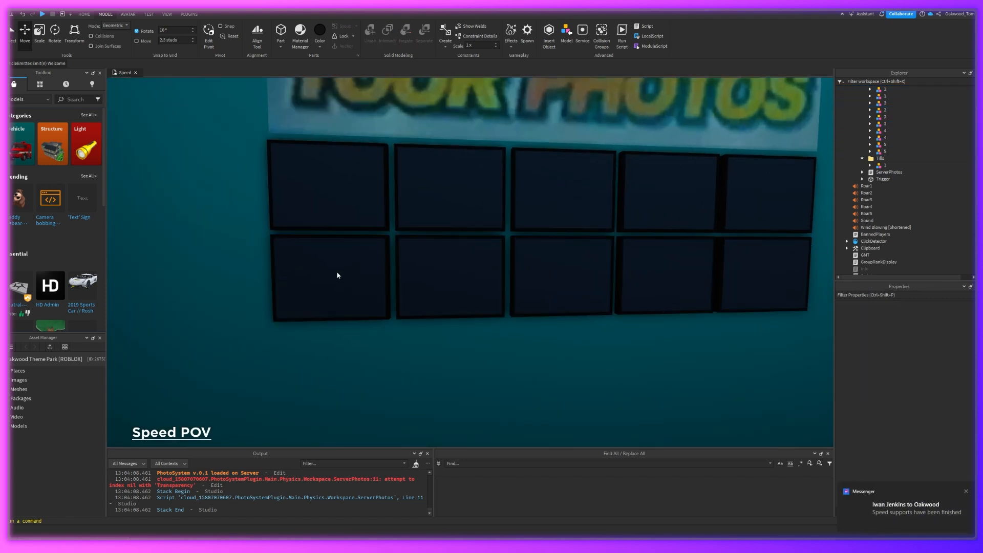
Rename the first screen of the lower row, beneath screen 1, as 6
scroll(380, 275, "up", 3)
scroll(380, 275, "up", 3)
right_click_drag(380, 275, 493, 288)
left_click(465, 266)
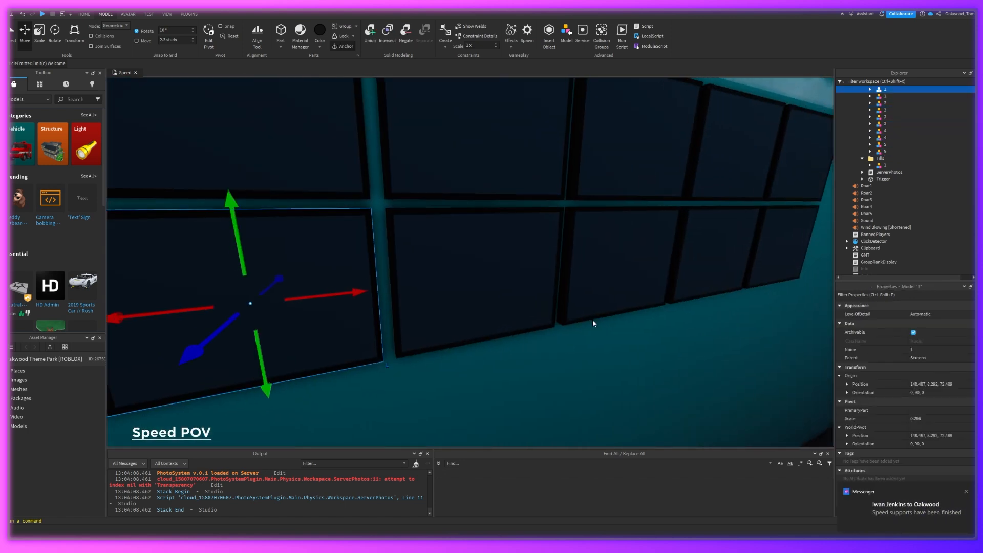
key("d")
left_click(946, 357)
left_click(945, 351)
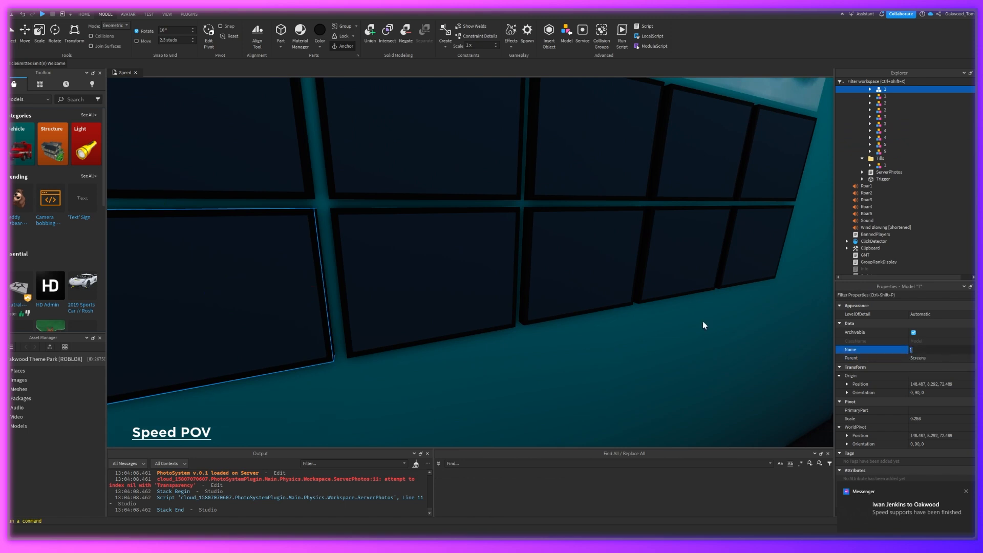
right_click_drag(399, 143, 398, 143)
key("d")
right_click_drag(572, 313, 570, 313)
key("a")
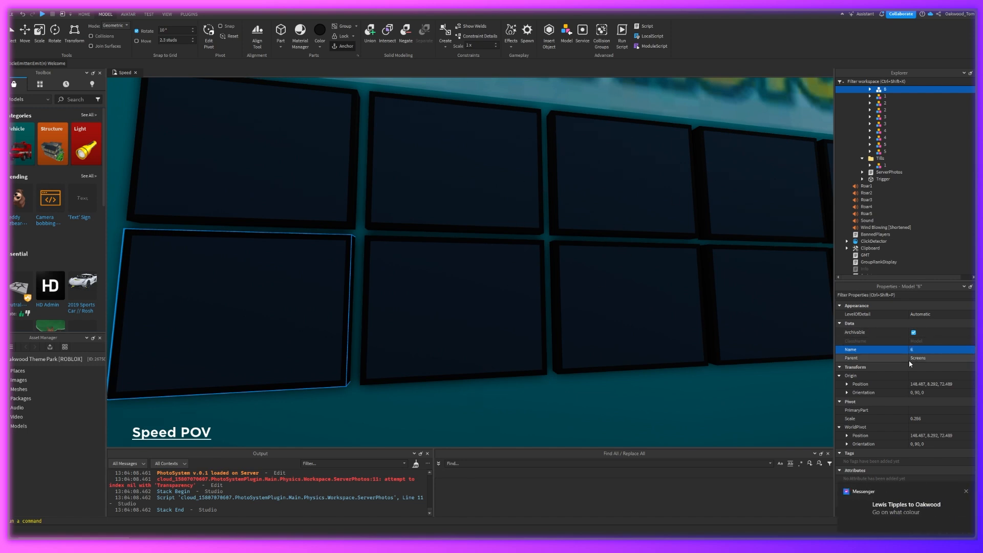
Rename the second and third screens of the lower row as 7 and 8
scroll(492, 313, "up", 3)
right_click_drag(494, 317, 481, 303)
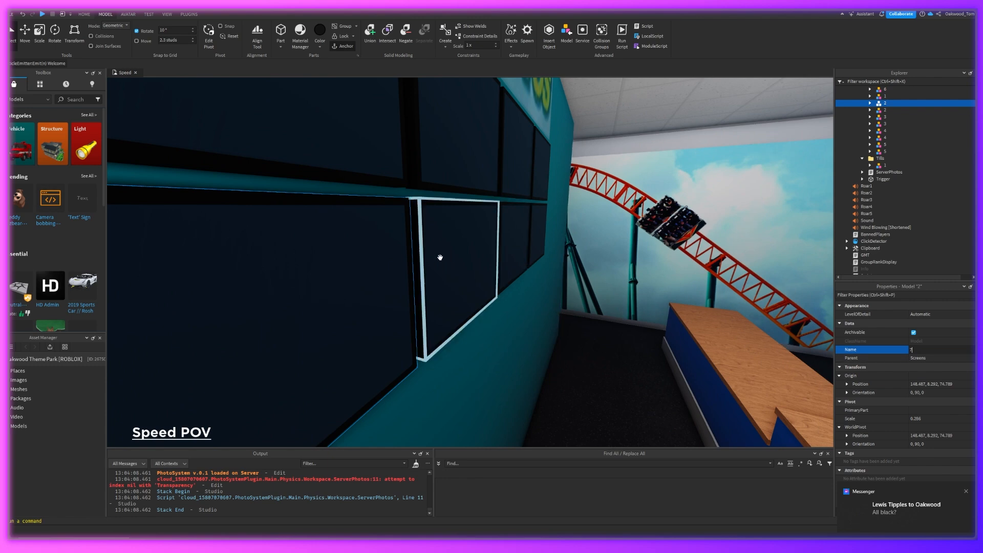
left_click(937, 353)
type("8")
right_click_drag(652, 310, 639, 305)
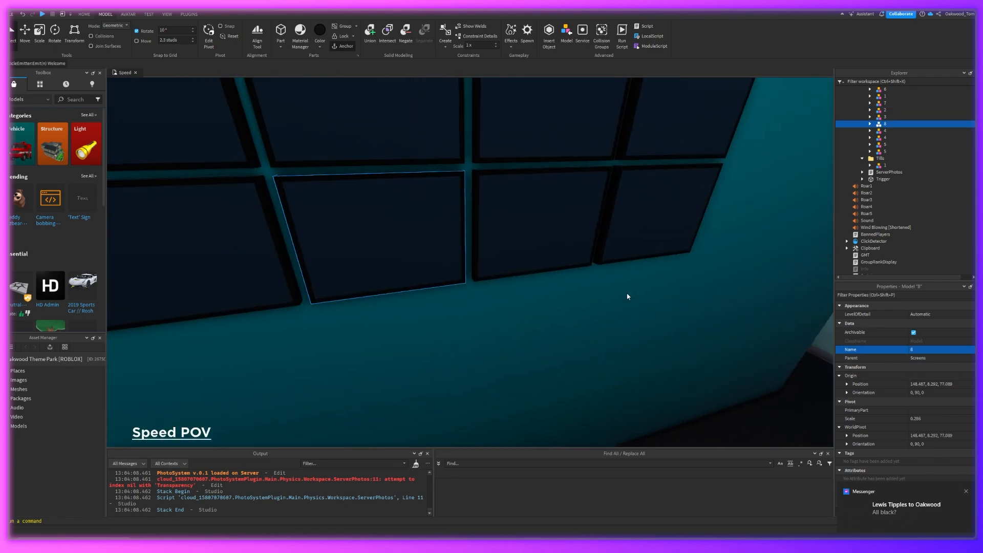
Rename the fourth and fifth screens of the lower row as 9 and 10
scroll(506, 235, "up", 5)
right_click_drag(436, 239, 451, 235)
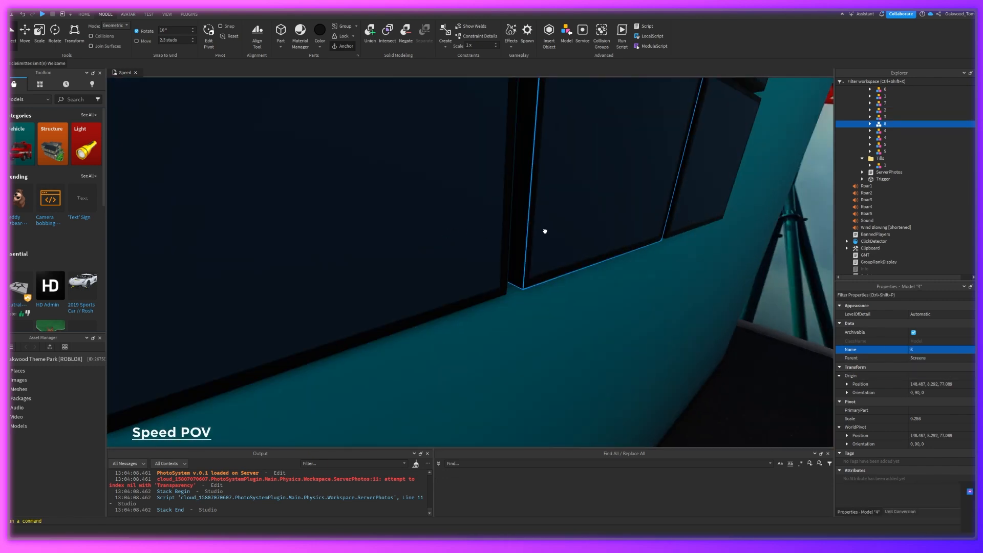
left_click(544, 230)
right_click_drag(635, 240, 638, 241)
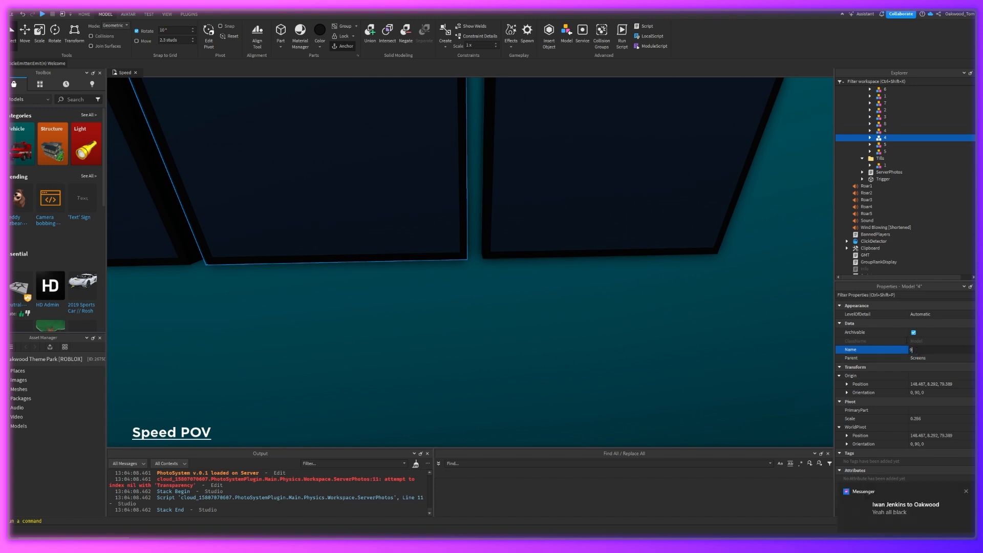
type("9")
left_click(706, 239)
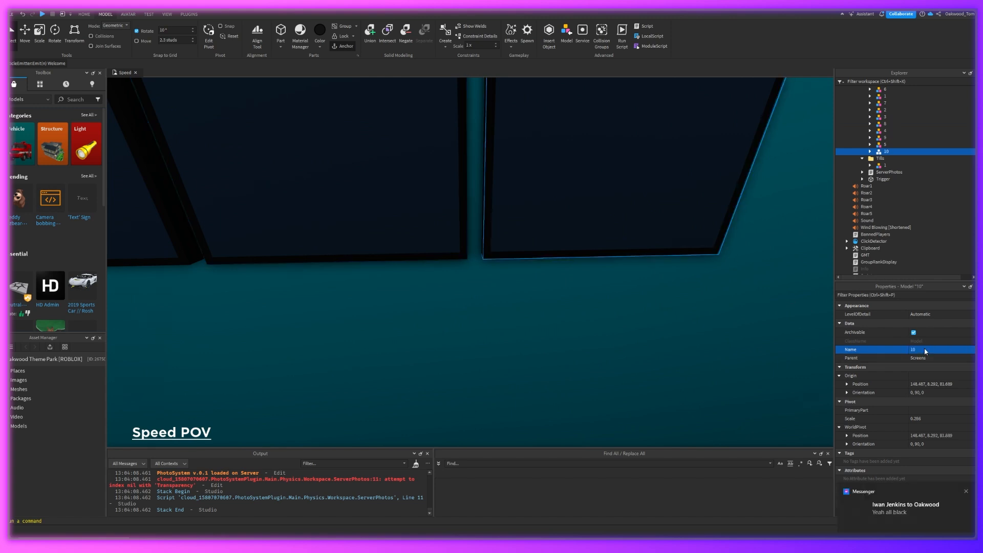
Select all ten screens in the Screens folder and lower them together to widen the gap beneath the sign
right_click_drag(359, 250, 388, 267)
key("s")
key("w")
key("d")
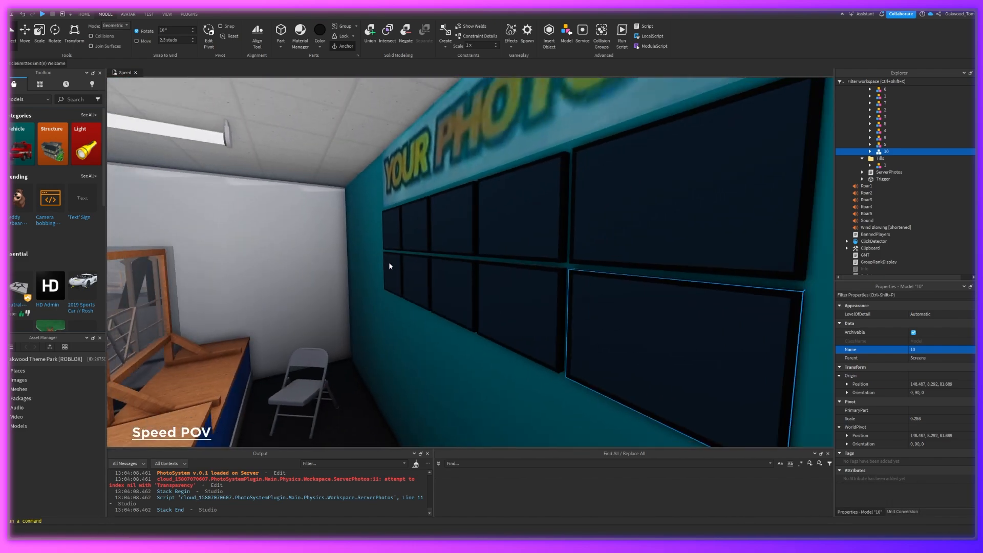
scroll(888, 156, "up", 2)
left_click_drag(878, 129, 871, 101)
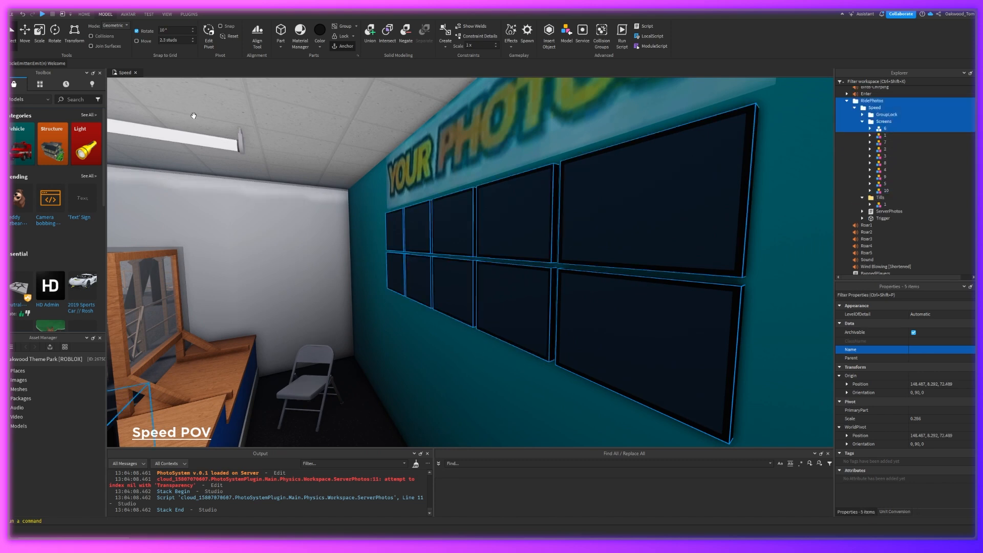
left_click(884, 129)
left_click(886, 190, "shift")
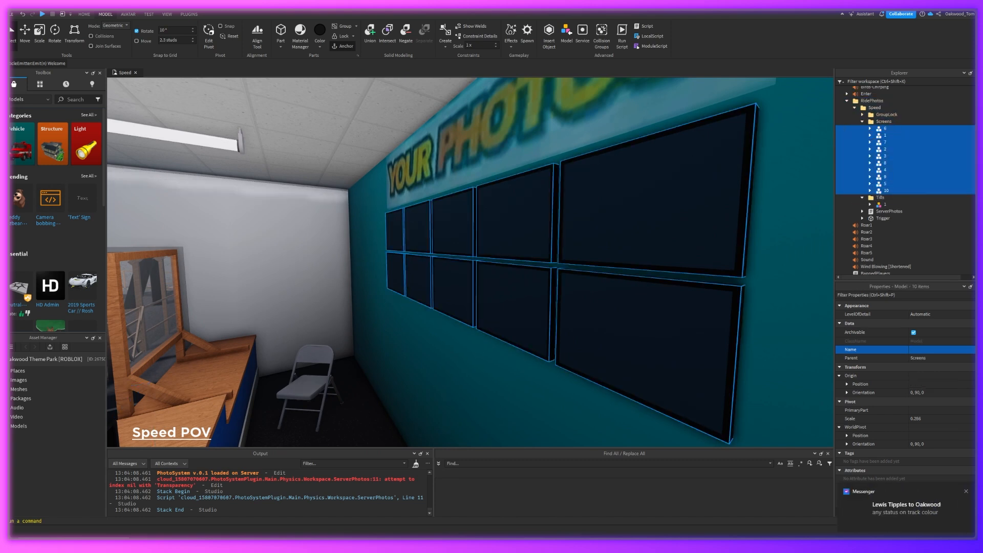
left_click_drag(455, 199, 448, 230)
right_click_drag(448, 230, 446, 229)
key("s")
key("s")
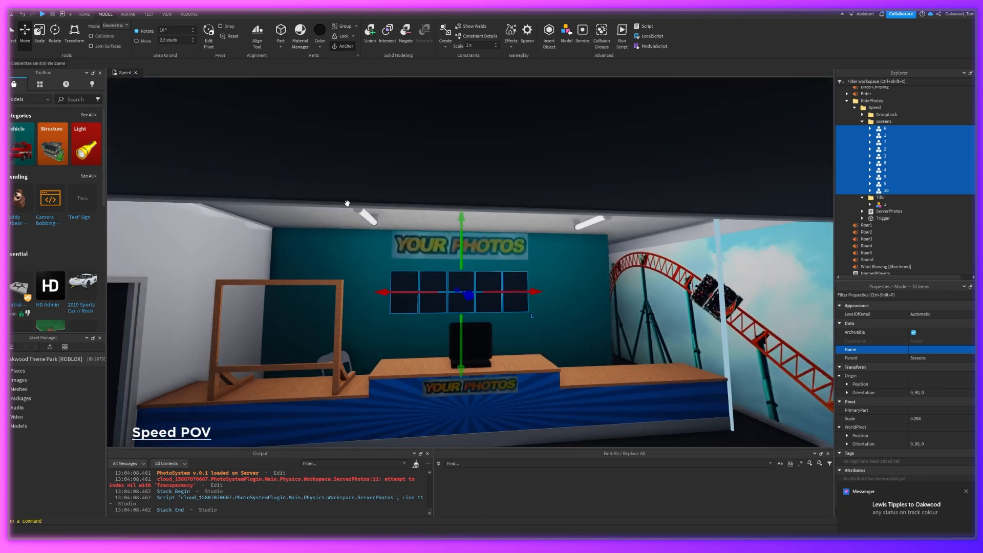
key("w")
right_click_drag(290, 131, 294, 134)
key("w")
left_click(476, 195)
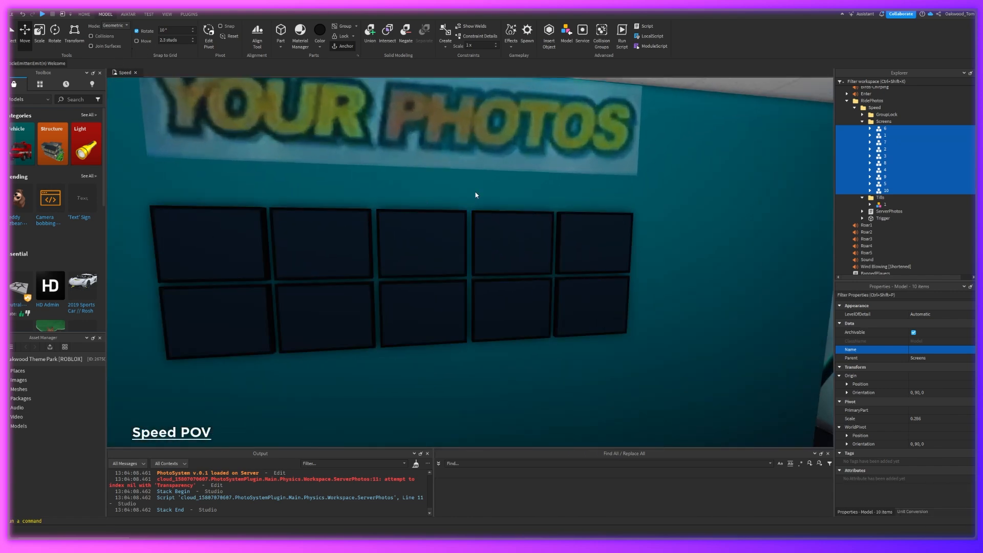
Select the green Trigger part outside the booth and move it out towards the coaster track
right_click_drag(435, 287, 544, 367)
key("s")
key("w")
key("w")
key("w")
key("s")
key("w")
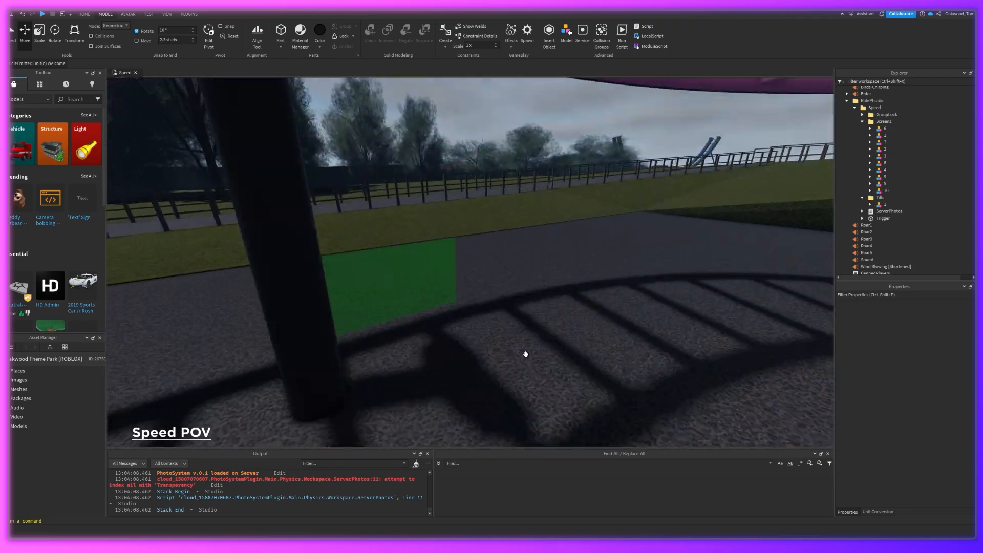
left_click_drag(441, 295, 408, 307)
right_click_drag(408, 308, 408, 307)
key("w")
left_click_drag(408, 307, 409, 307)
right_click_drag(409, 306, 410, 307)
left_click_drag(410, 306, 409, 307)
right_click_drag(409, 306, 410, 307)
left_click_drag(409, 307, 409, 306)
right_click_drag(410, 306, 410, 306)
key("w")
left_click_drag(410, 307, 410, 306)
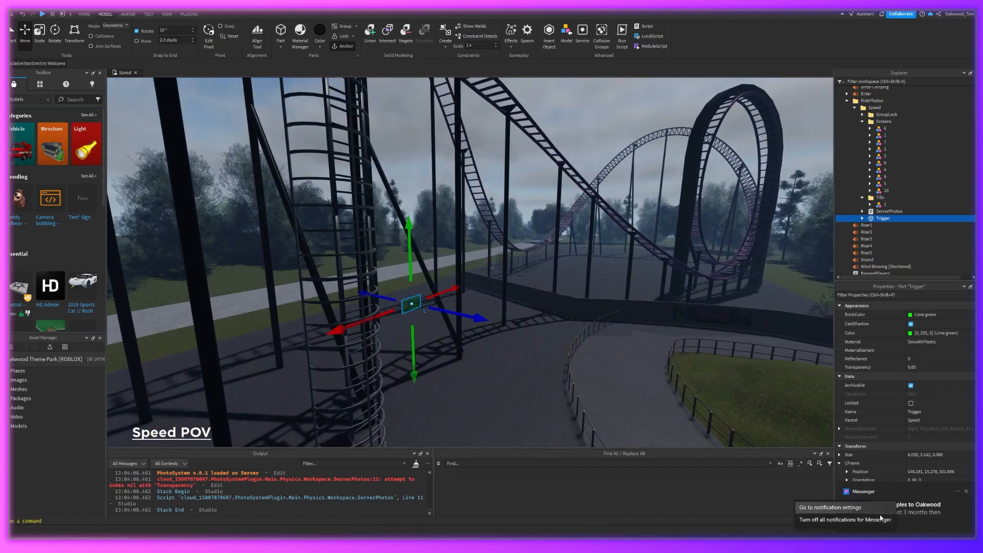
Turn off all notifications for Messenger
left_click(869, 520)
Place the Trigger across the track at the fenced section, tilt it to match the slope, and enlarge it to about 8.9 by 6.5 studs
key("w")
left_click_drag(356, 357, 443, 320)
key("w")
right_click_drag(442, 319, 442, 319)
left_click_drag(443, 319, 441, 320)
right_click_drag(442, 319, 441, 320)
key("s")
left_click_drag(441, 320, 429, 292)
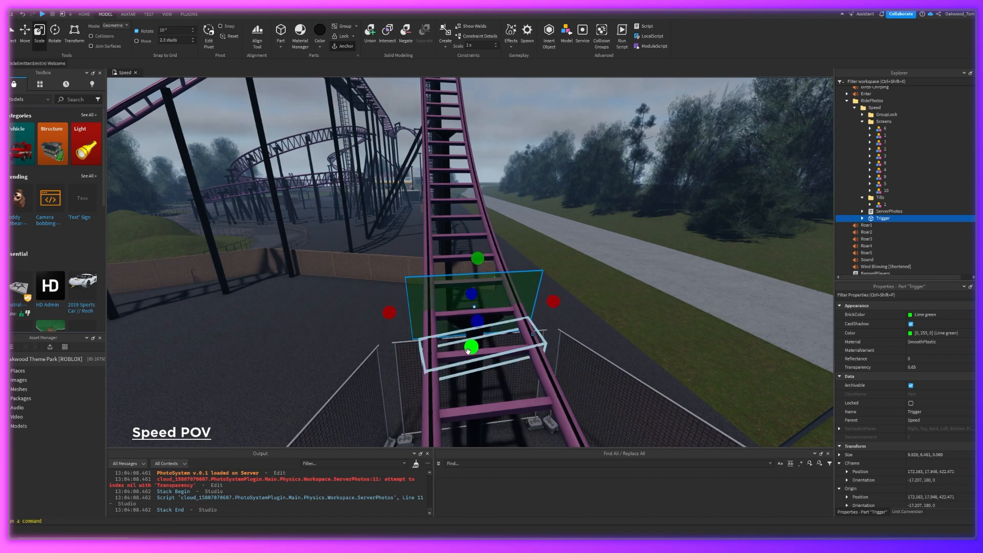
Inspect the Trigger's placement across the coaster track from several angles
key("w")
right_click_drag(467, 346, 513, 346)
key("s")
key("w")
key("w")
key("s")
key("w")
right_click_drag(399, 149, 465, 149)
scroll(465, 199, "down", 5)
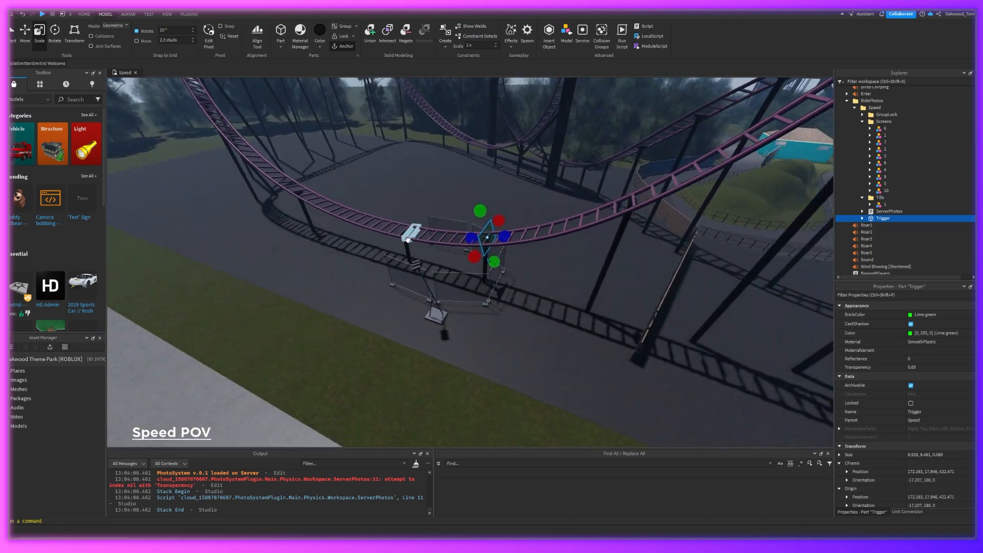
key("w")
right_click_drag(444, 243, 757, 230)
key("w")
left_click(545, 154)
right_click_drag(545, 155, 518, 158)
key("w")
left_click(411, 249)
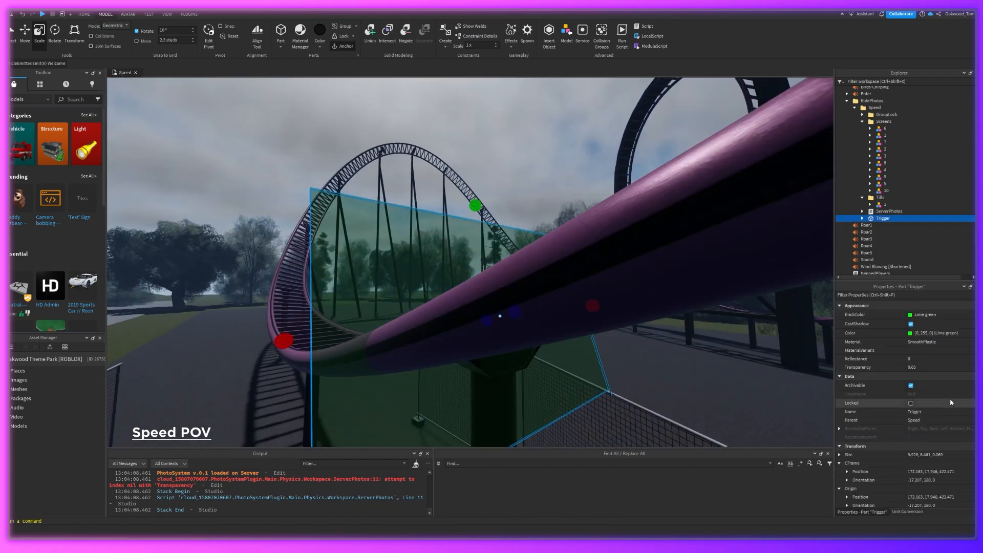
Try a Transparency of 1 on the Trigger and undo the change
left_click(932, 366)
type("1")
key("Return")
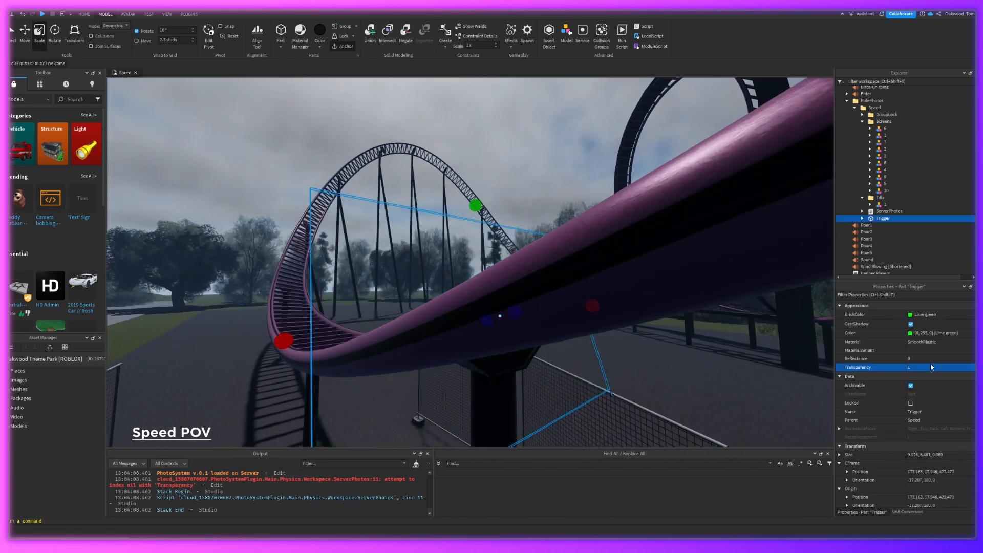
left_click(23, 14)
Open the ServerPhotos script, examine its Trigger.Transparency=1 line, and close the script
double_click(887, 212)
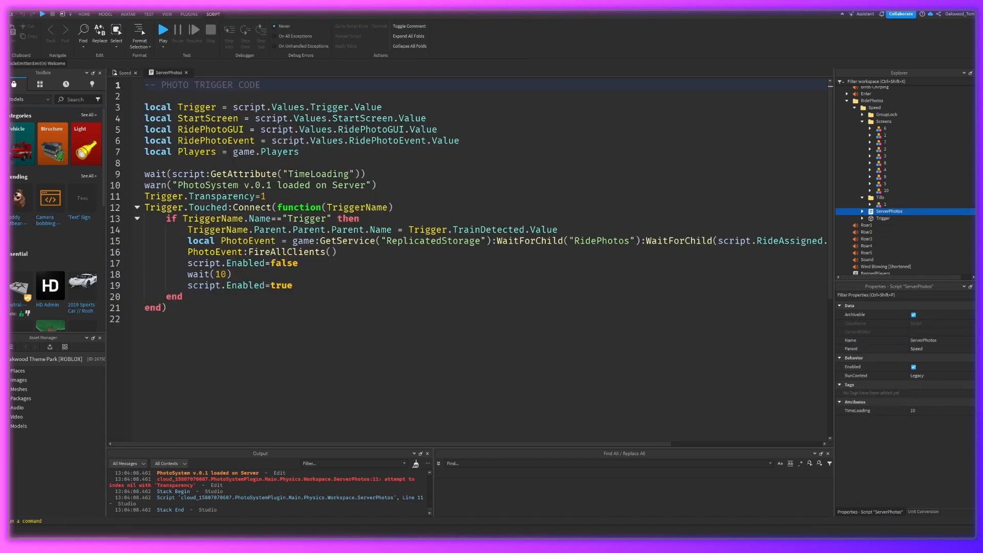
left_click_drag(144, 196, 266, 196)
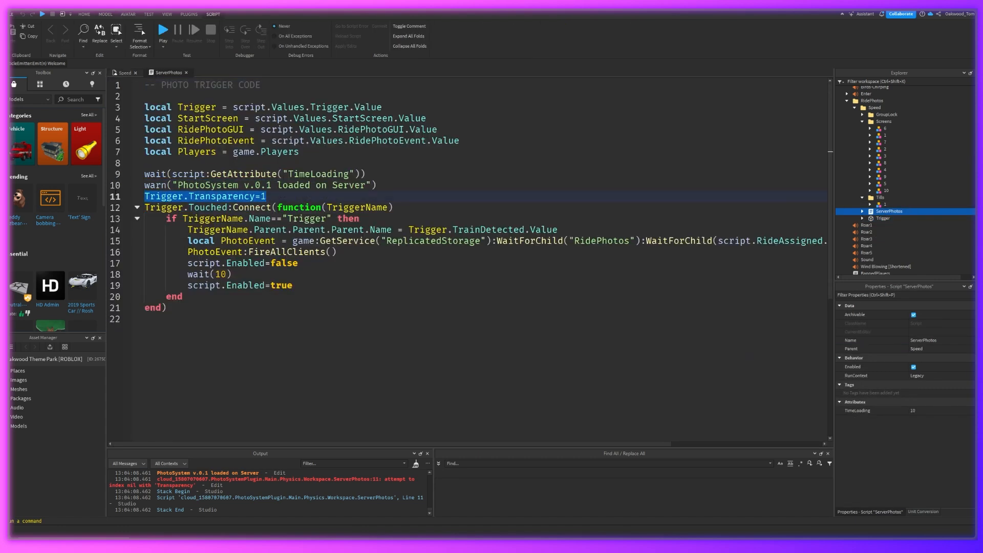
left_click(186, 72)
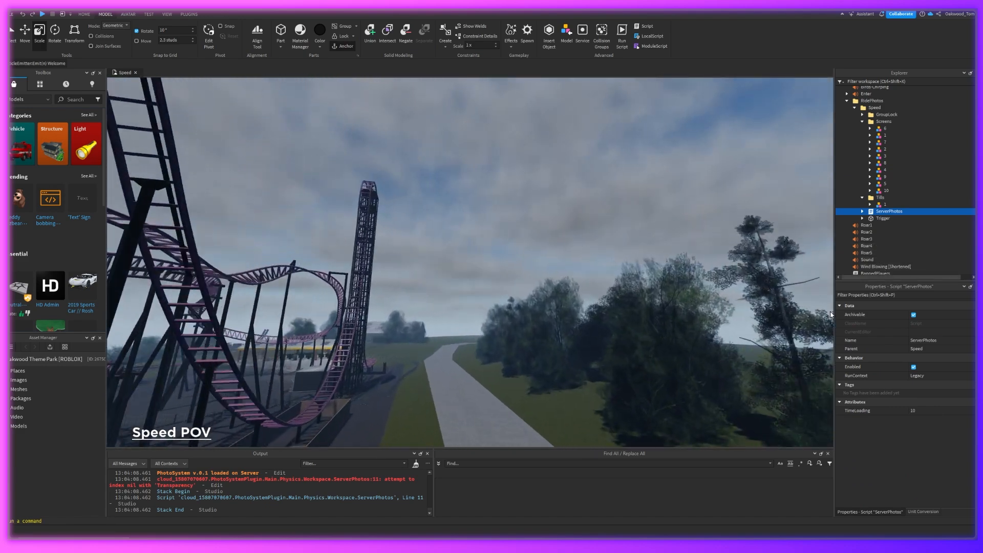
Examine the ServerPhotos script's TimeLoading attribute and the till on the photo booth counter
left_click(512, 229)
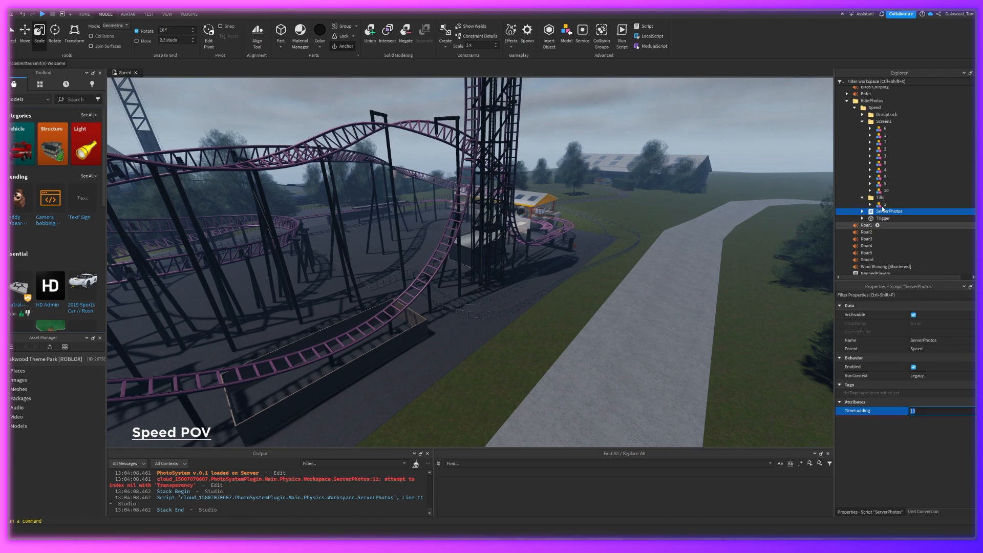
key("w")
right_click_drag(612, 173, 612, 172)
key("s")
key("w")
key("w")
key("s")
key("w")
right_click_drag(543, 331, 569, 377)
key("a")
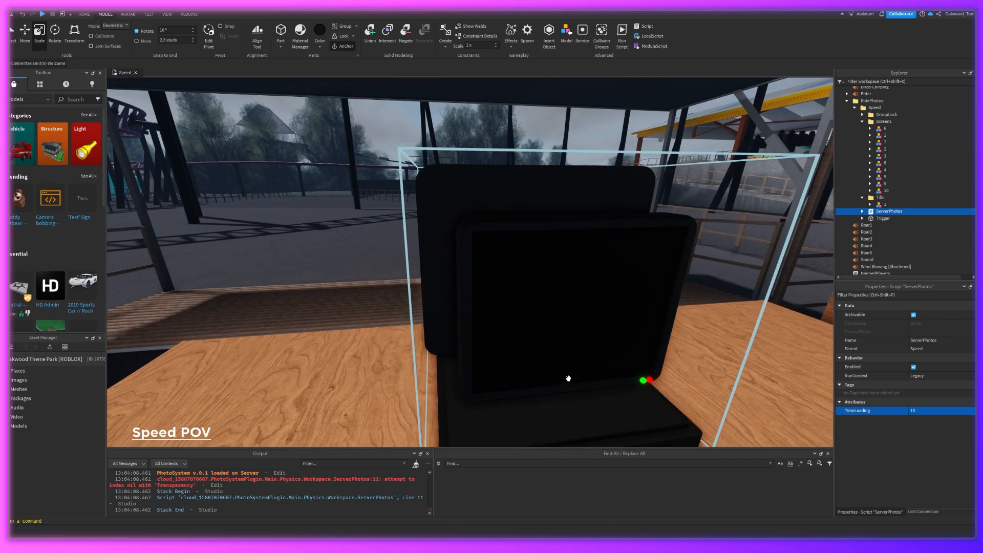
left_click(568, 377)
Find RidePhotoUI in the Speed folder under StarterPlayerScripts and set its Adornee to the Screen part of the first photo screen
left_click_drag(974, 102, 970, 292)
left_click(887, 237)
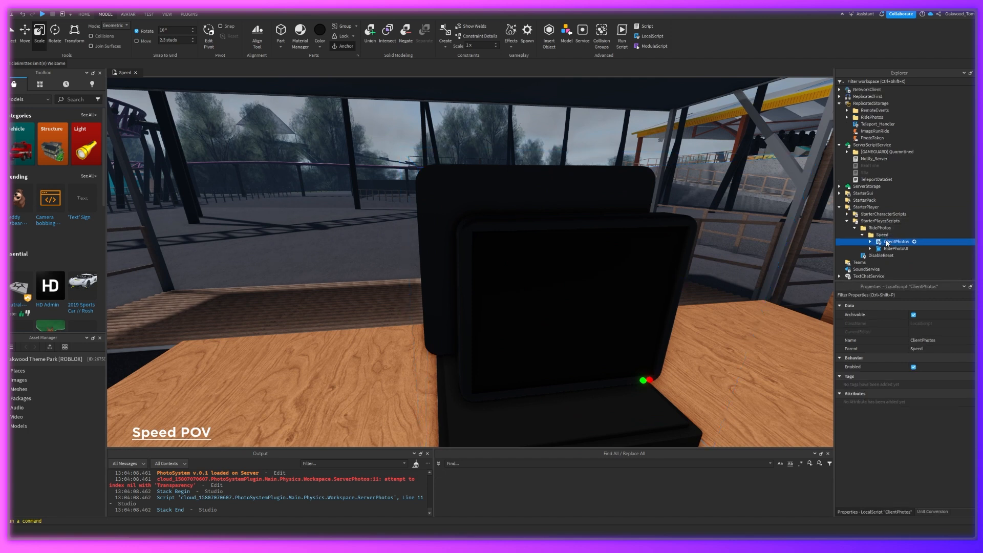
left_click(895, 248)
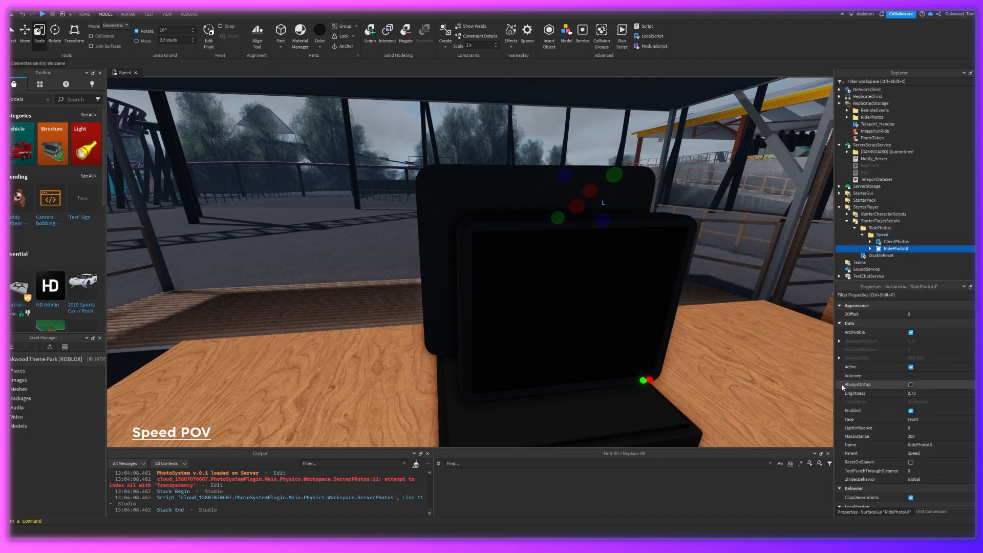
key("w")
right_click_drag(666, 348, 572, 338)
key("s")
left_click(923, 375)
key("w")
left_click(502, 289)
right_click_drag(502, 289, 504, 289)
key("s")
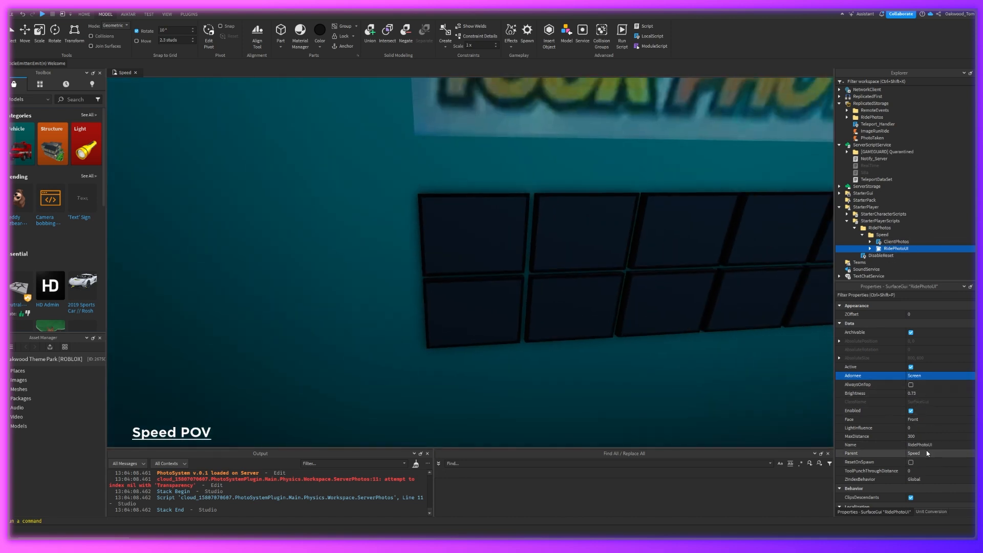
Set RidePhotoUI's Parent to StarterGui so the photo layout is previewed on the first screen
left_click(870, 194)
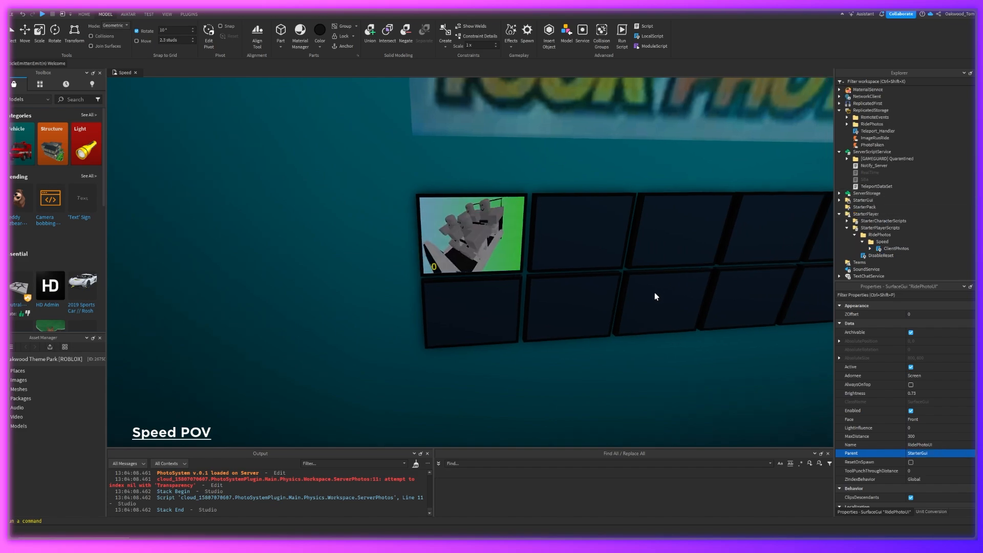
scroll(654, 293, "up", 2)
scroll(654, 294, "down", 1)
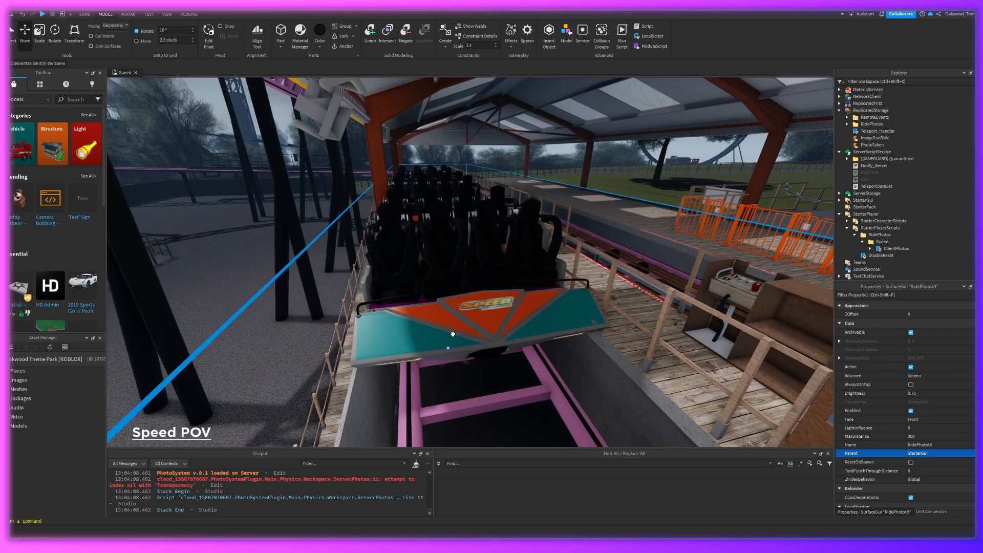
Select the front car of the train in the station and locate its Train2 model inside RegenSystem
left_click(453, 334)
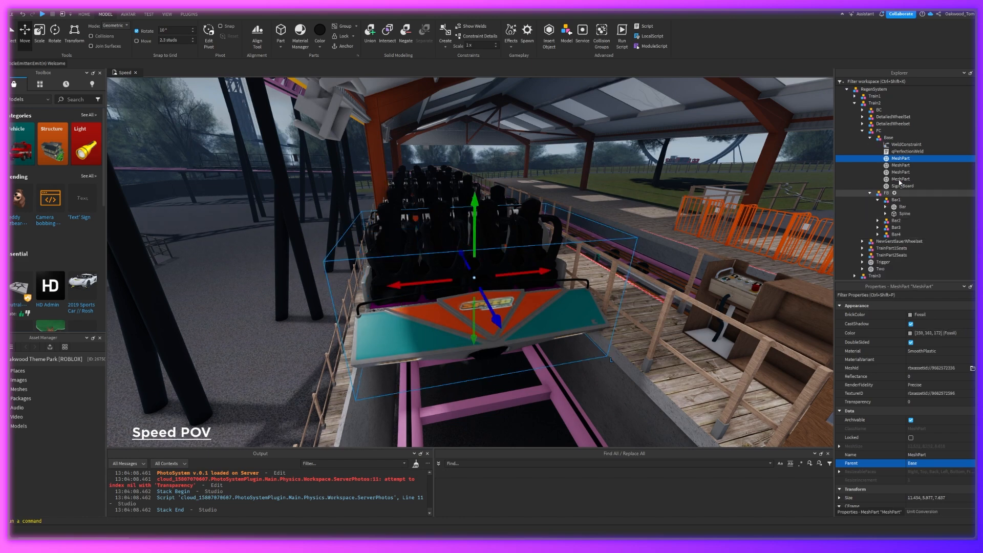
scroll(893, 174, "up", 2)
left_click(874, 170)
left_click(859, 143)
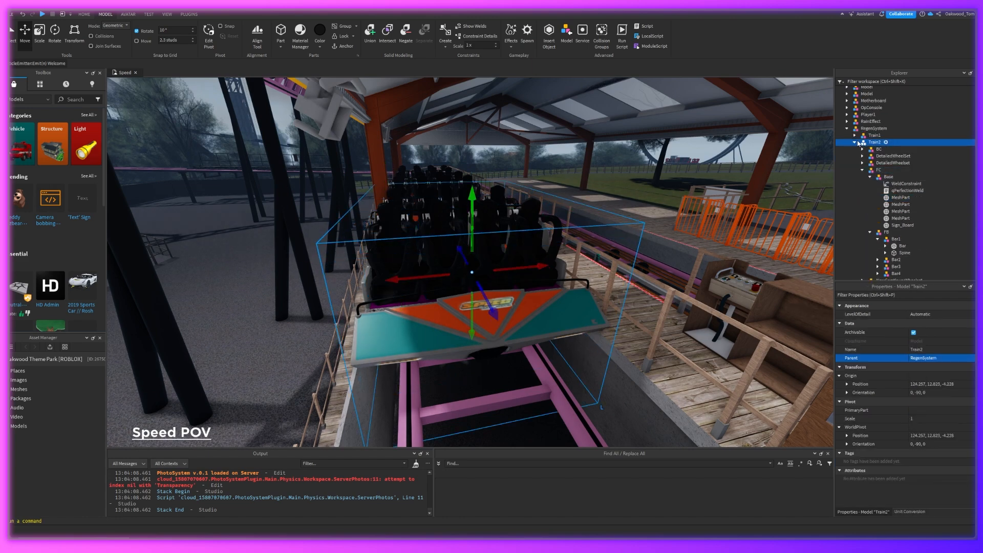
Duplicate Train2 and move the copy out of the station onto the open ground beside it
right_click_drag(492, 191, 463, 224)
key("a")
key("d")
scroll(464, 224, "down", 1)
left_click_drag(459, 287, 379, 275)
key("a")
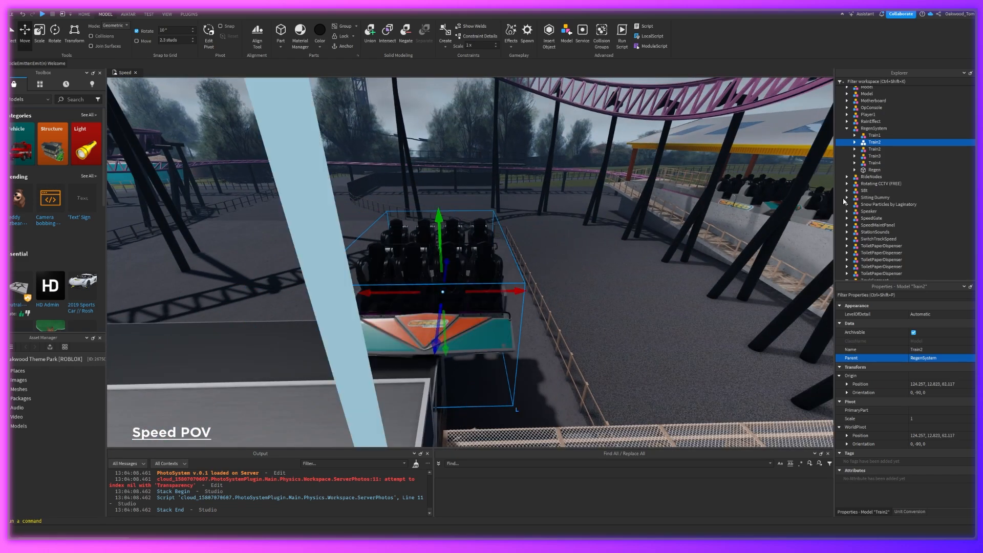
key("w")
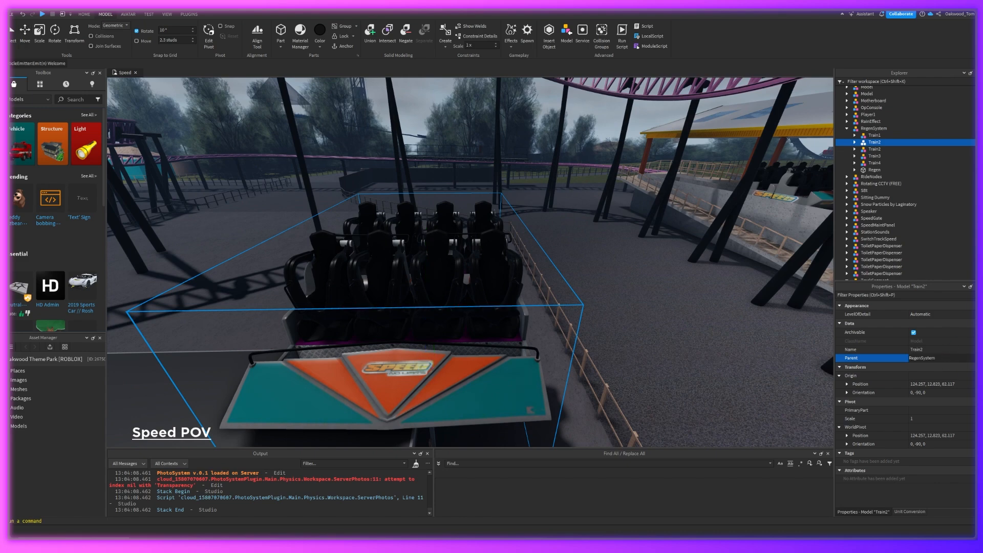
Reparent the copied Train2 from RegenSystem to Workspace and shift it sideways across the open ground
left_click_drag(977, 131, 977, 82)
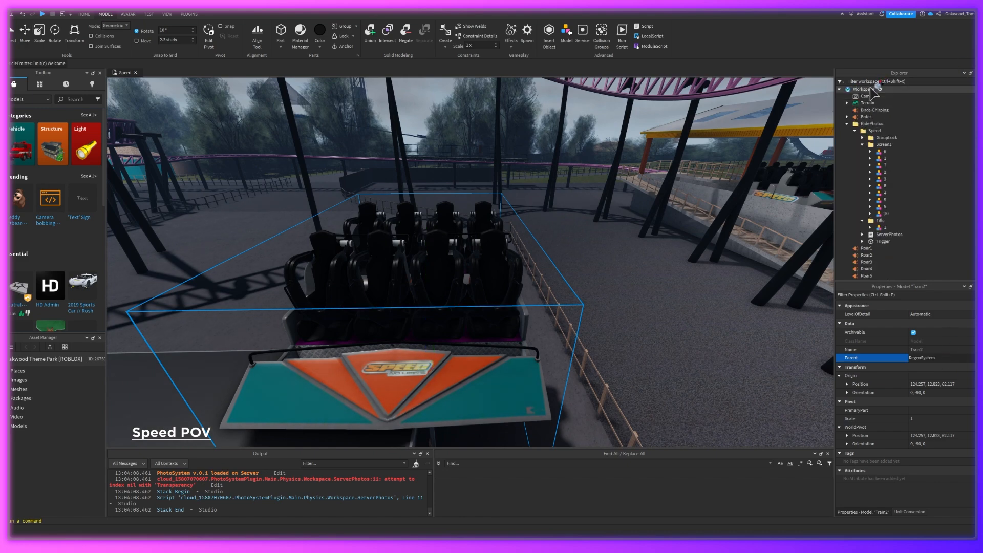
key("s")
right_click_drag(576, 225, 541, 215)
key("w")
key("a")
key("s")
right_click_drag(638, 220, 609, 221)
left_click_drag(474, 227, 593, 170)
key("w")
right_click_drag(586, 205, 587, 207)
key("w")
key("f")
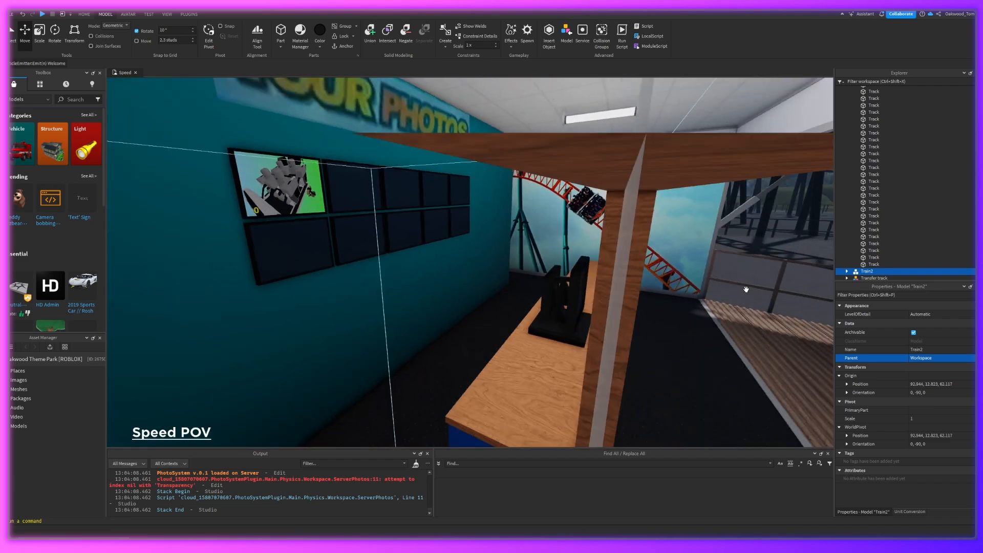
Rename the copied train DisplayTrain and anchor all of its parts
left_click(921, 349)
type("Display")
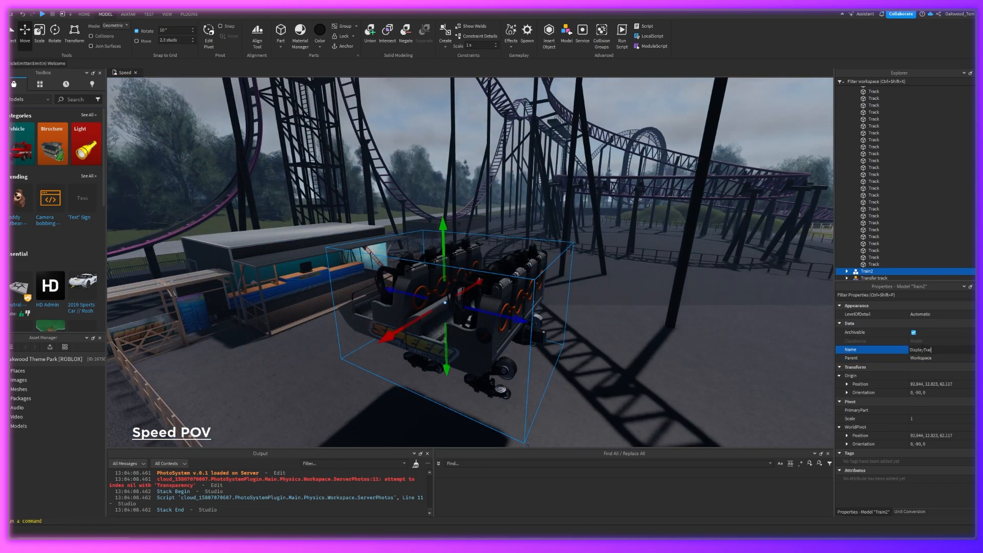
right_click_drag(399, 281, 401, 283)
key("w")
scroll(407, 261, "up", 3)
left_click(340, 49)
right_click_drag(540, 209, 540, 207)
scroll(540, 208, "up", 5)
scroll(525, 200, "down", 4)
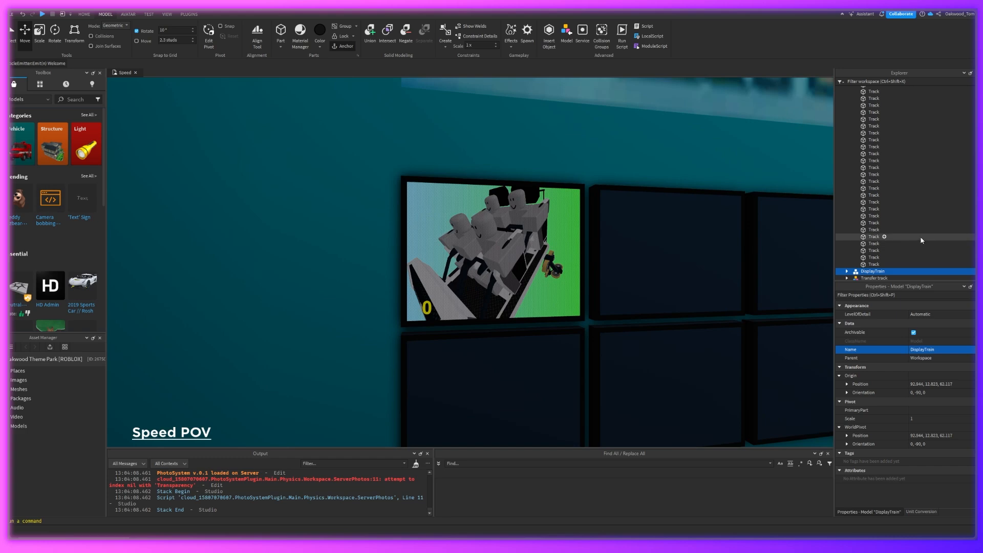
Filter the object tree by "weld" and locate the welds inside DisplayTrain
left_click(846, 271)
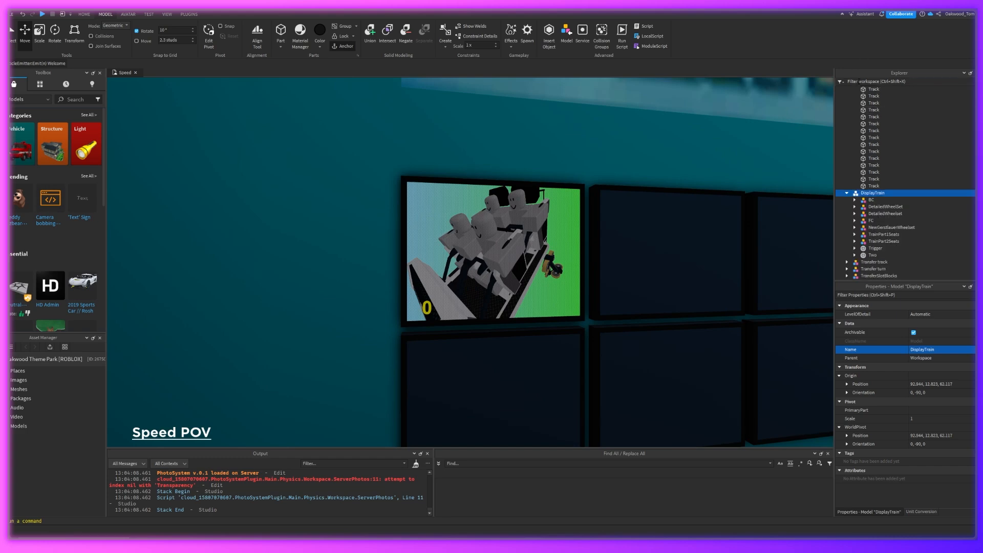
type("weld")
right_click_drag(561, 251, 342, 155)
scroll(555, 253, "down", 8)
scroll(552, 248, "up", 6)
left_click(341, 155)
left_click(498, 266)
scroll(911, 194, "down", 4)
left_click(898, 215)
scroll(904, 213, "down", 8)
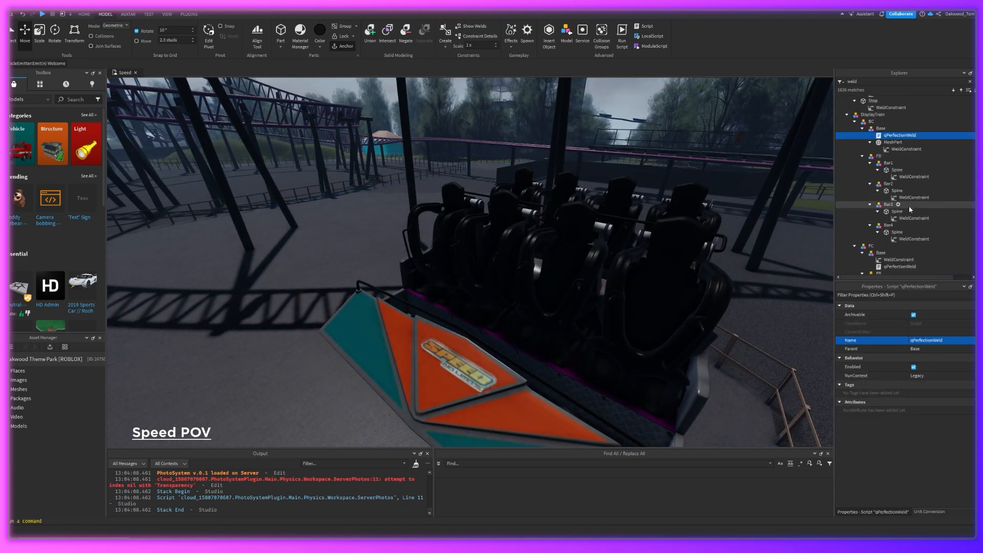
scroll(919, 196, "up", 4)
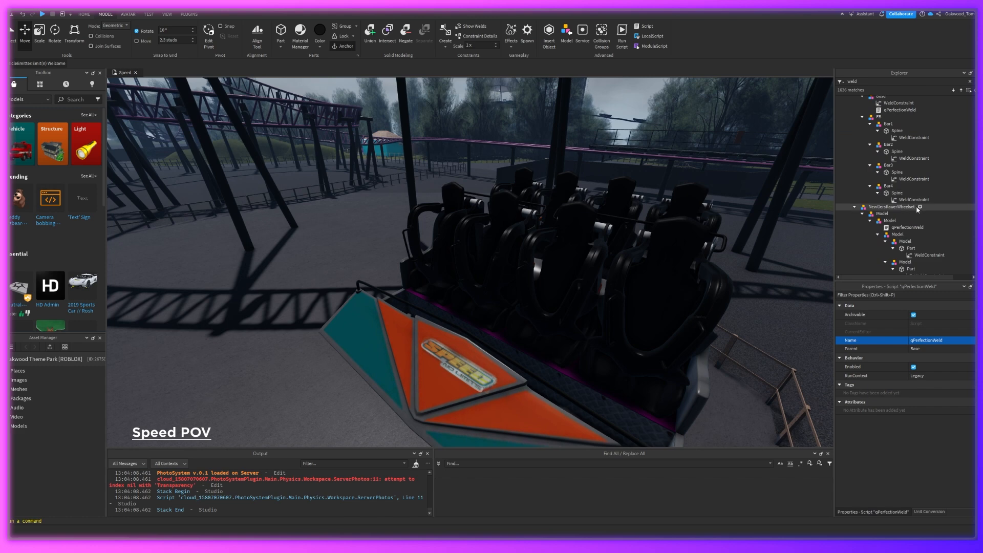
left_click(911, 200, "shift")
scroll(922, 185, "up", 8)
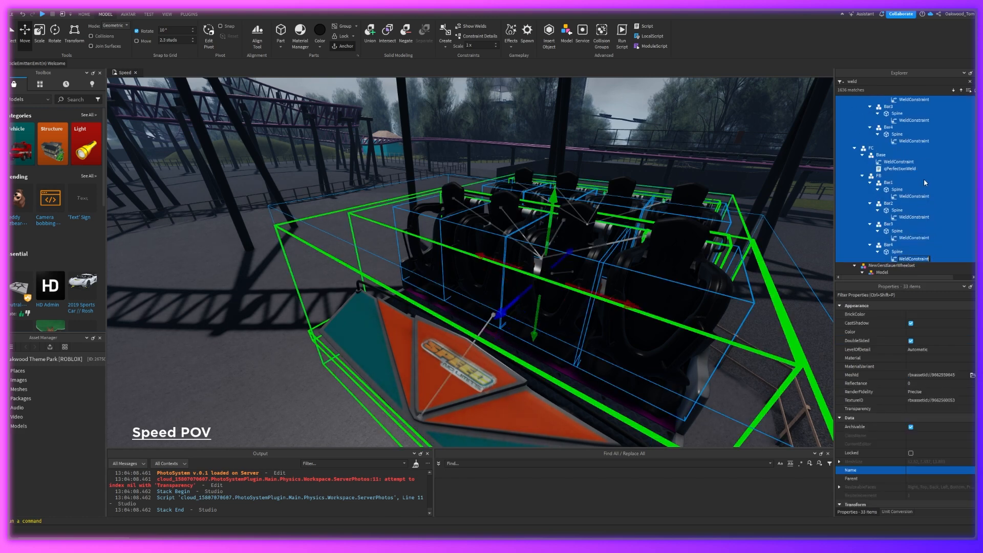
Select every WeldConstraint and qPerfectionWeld script inside DisplayTrain and delete them
left_click(908, 162)
left_click(892, 157)
scroll(911, 220, "down", 5)
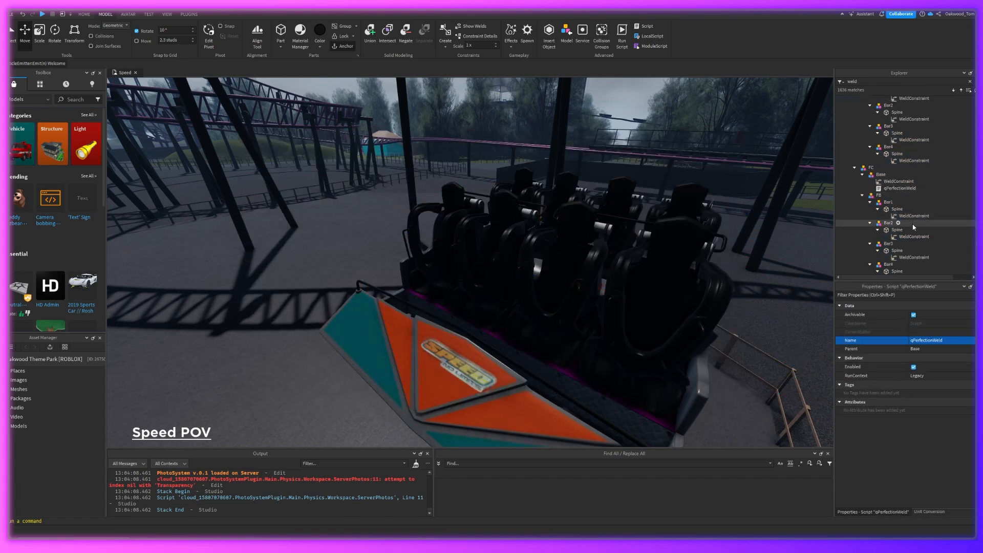
scroll(906, 163, "down", 10)
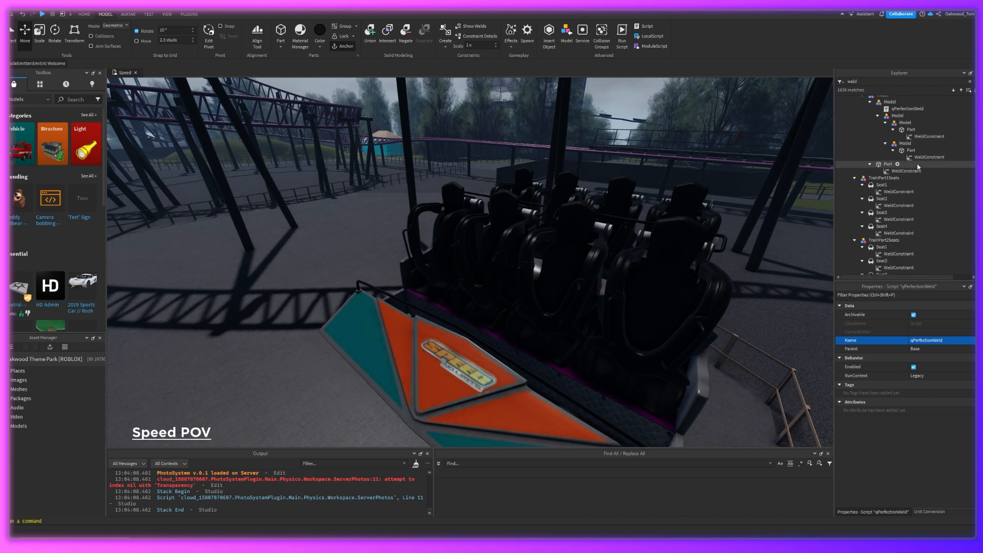
scroll(911, 174, "down", 5)
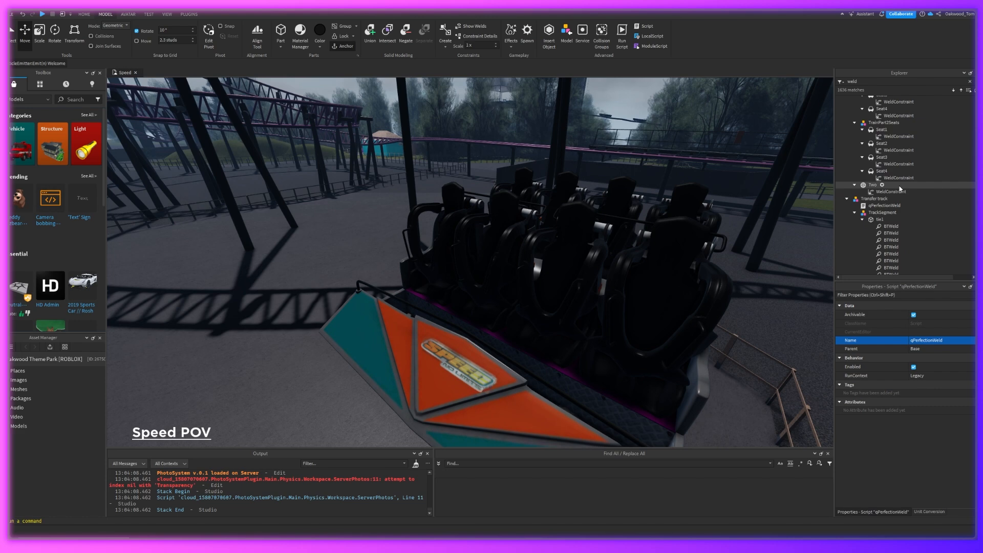
left_click(898, 178, "shift")
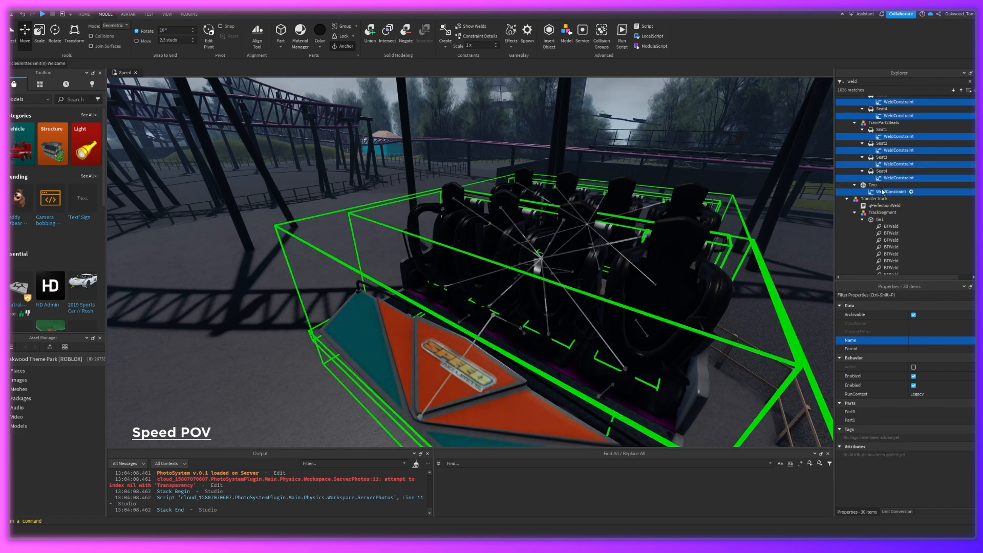
key("Delete")
right_click_drag(706, 265, 707, 266)
scroll(706, 266, "down", 8)
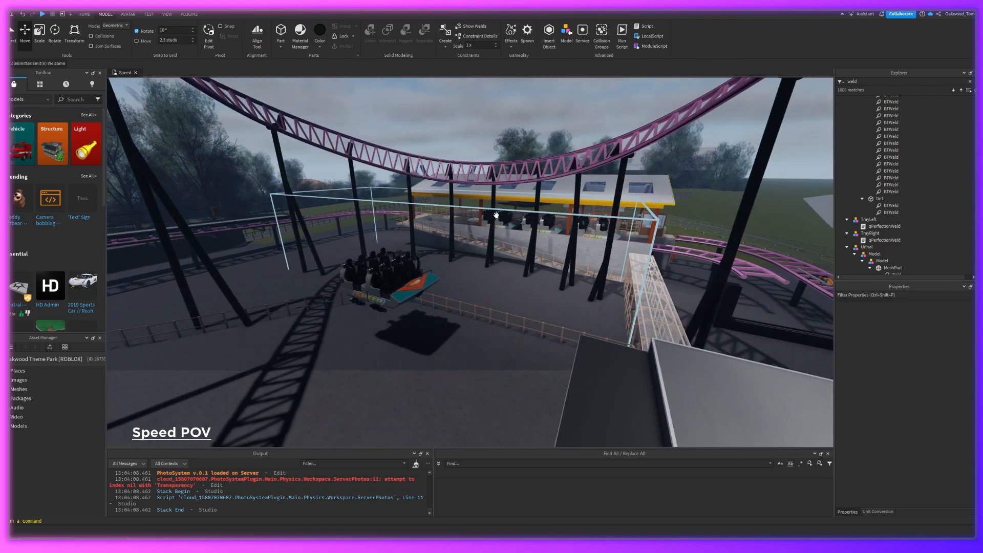
left_click(22, 14)
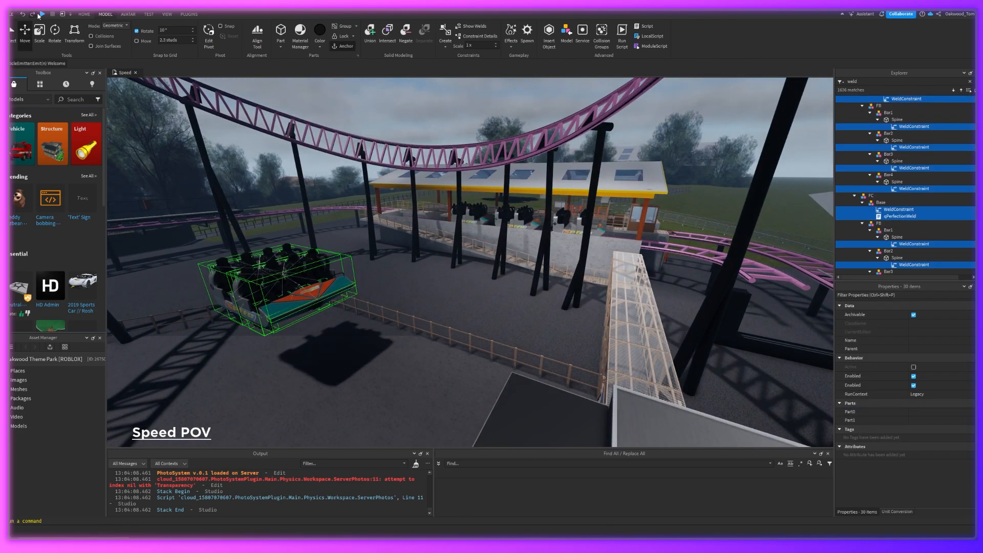
left_click(33, 15)
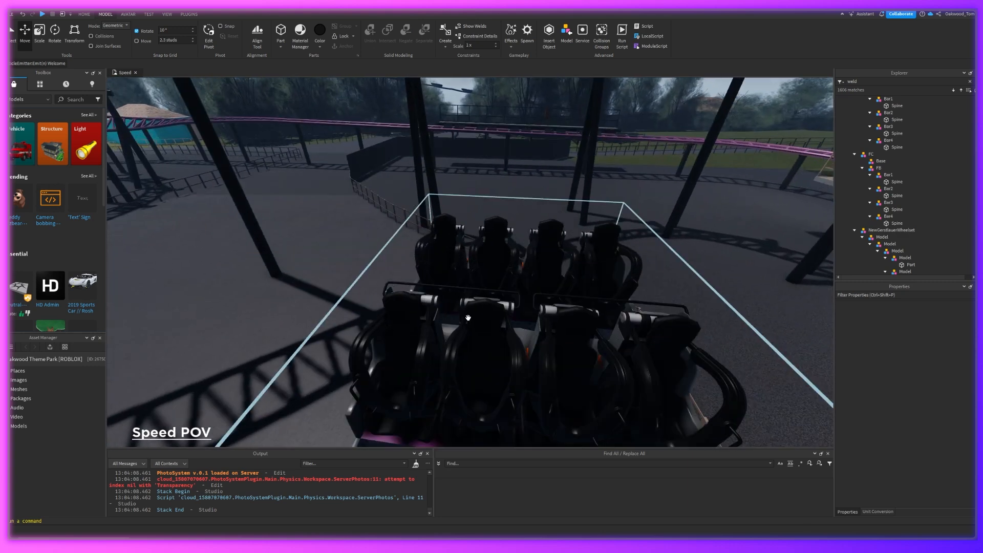
Check the contents of DisplayTrain for any remaining welds
left_click(468, 318)
scroll(887, 147, "down", 8)
scroll(893, 142, "up", 9)
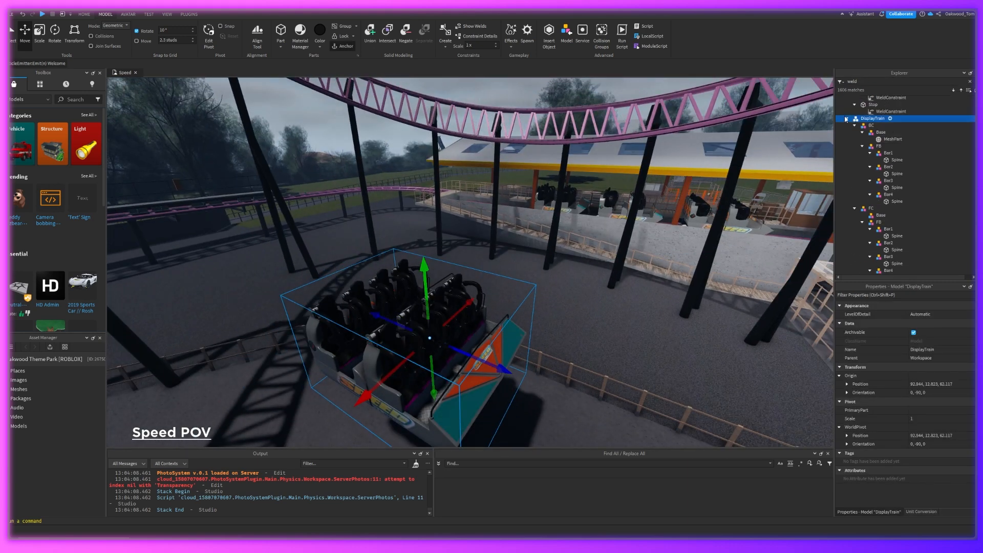
scroll(888, 180, "down", 10)
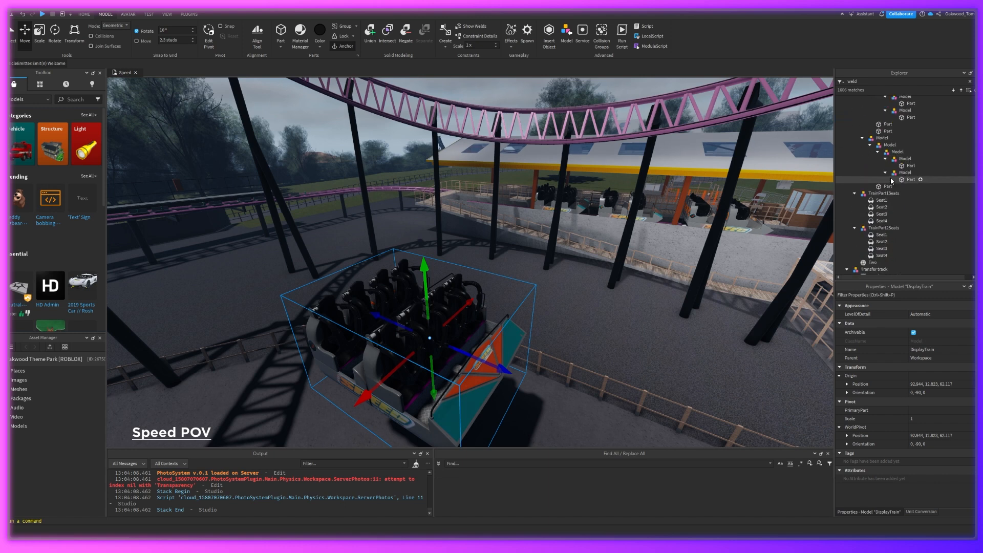
scroll(892, 181, "down", 1)
scroll(881, 186, "up", 12)
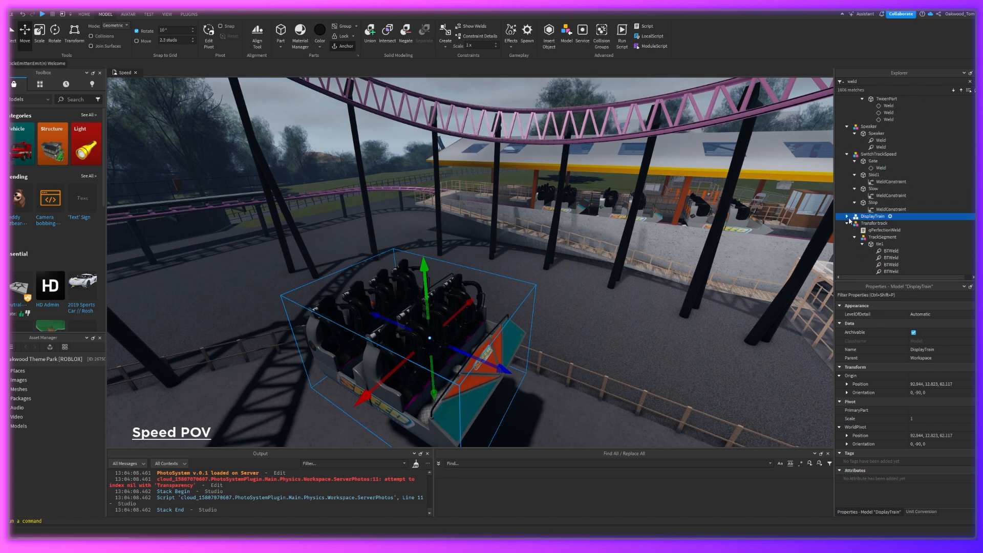
Clear the weld filter and expand RidePhotoUI under StarterGui
right_click_drag(302, 241, 303, 241)
key("w")
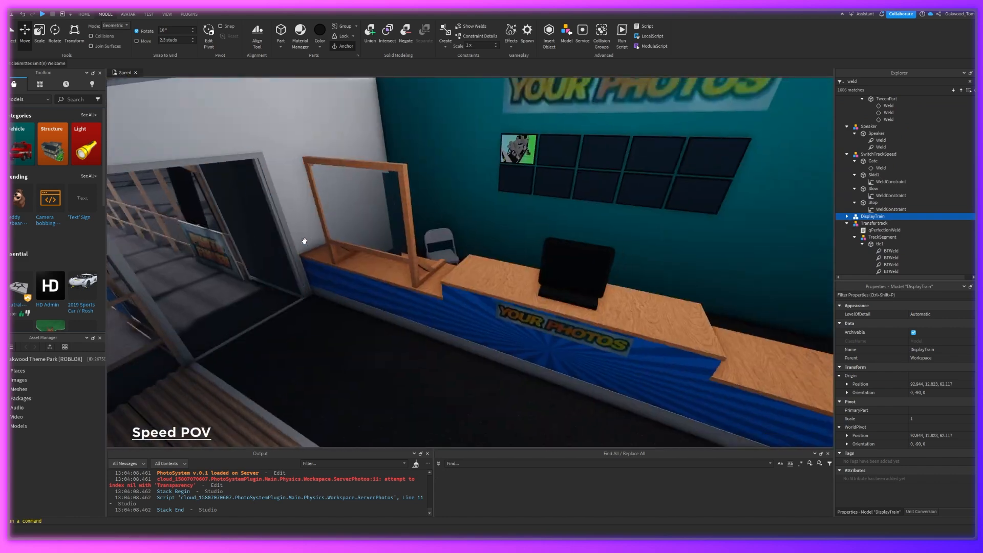
key("s")
key("BackSpace")
key("BackSpace")
key("BackSpace")
key("BackSpace")
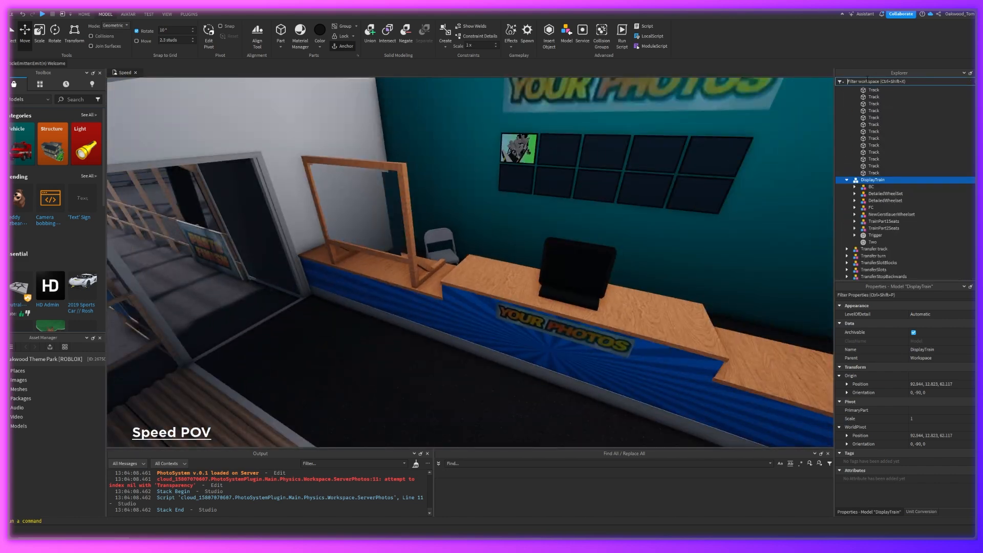
left_click_drag(976, 244, 974, 281)
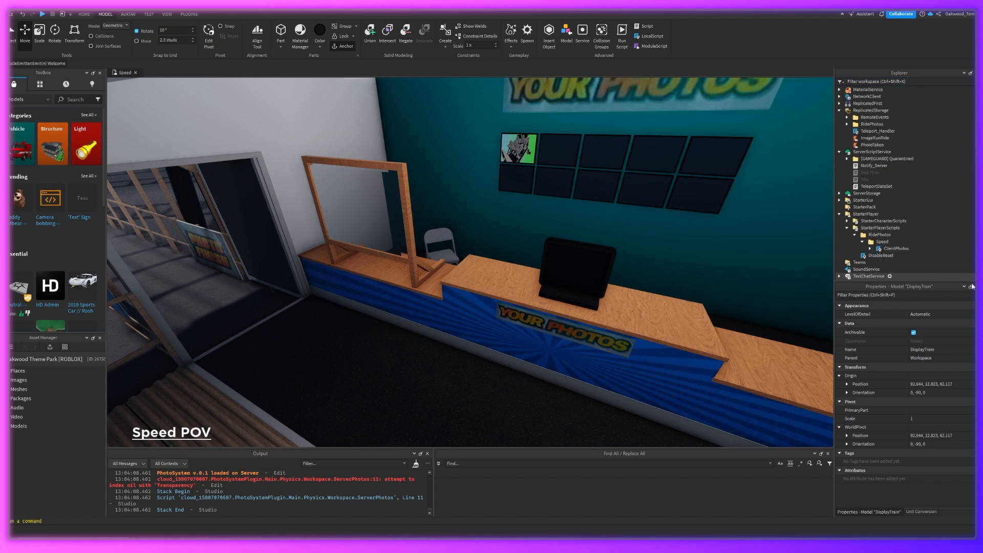
scroll(891, 230, "up", 2)
scroll(865, 228, "down", 2)
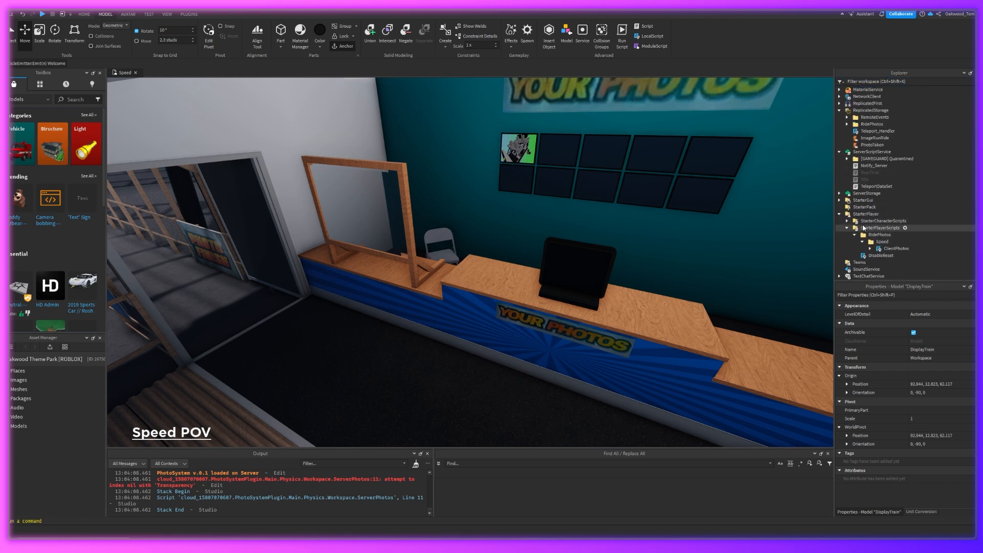
double_click(853, 200)
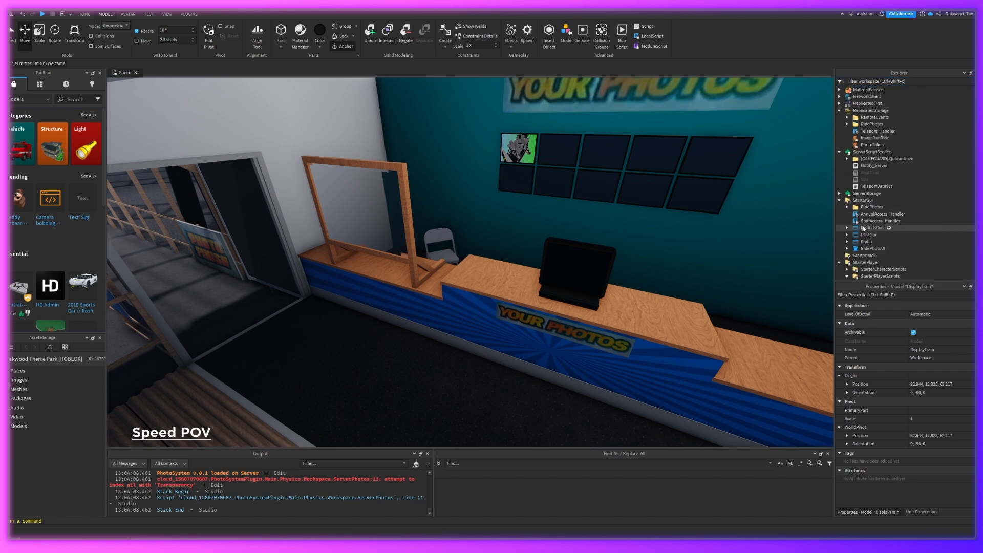
double_click(866, 249)
scroll(863, 254, "down", 1)
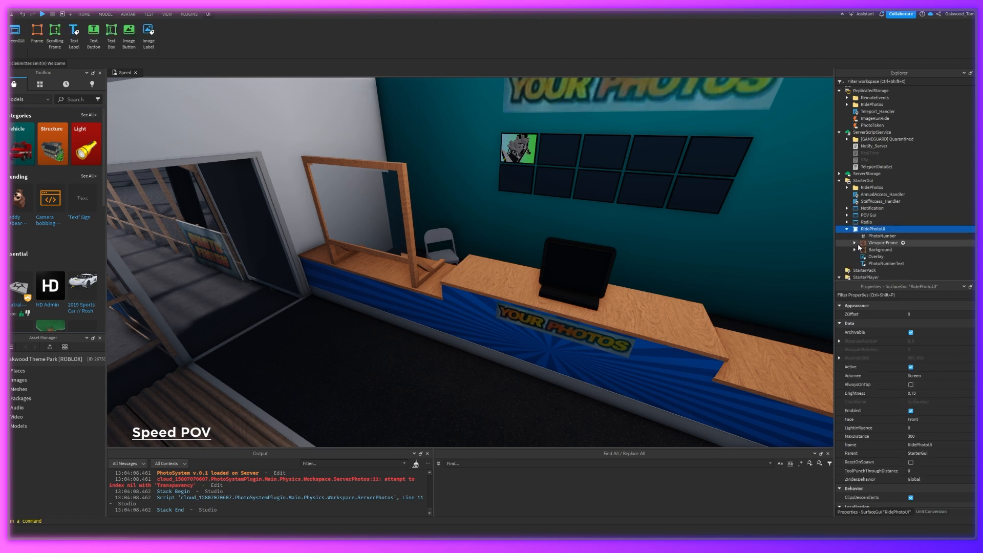
Move DisplayCar and Seat1 to Seat4 from the WorldModel in RidePhotoUI's ViewportFrame into Workspace and focus on them
double_click(886, 250)
left_click(885, 257)
scroll(884, 256, "down", 3)
left_click(889, 225, "shift")
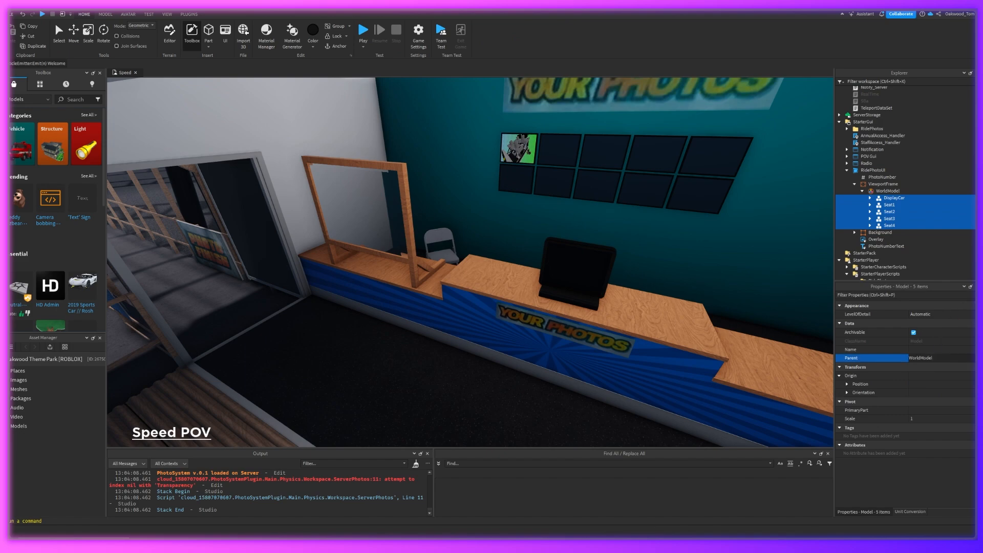
left_click_drag(972, 246, 967, 87)
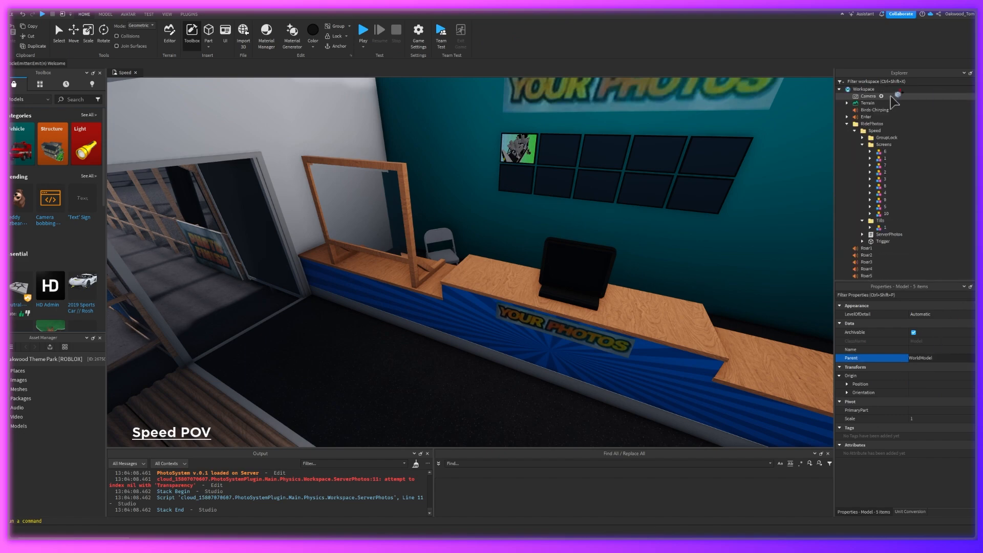
left_click(908, 90)
right_click_drag(581, 216, 576, 235)
key("f")
key("w")
key("s")
key("w")
key("s")
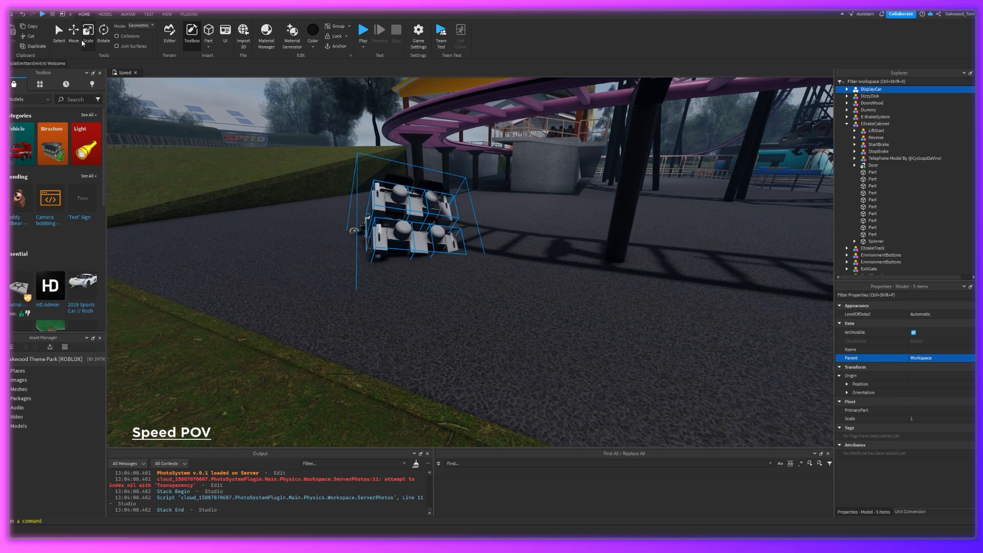
Try lowering the pebble ground part beneath the display car, and undo the move
left_click(511, 282)
right_click_drag(513, 281, 515, 281)
key("s")
right_click_drag(548, 376, 548, 376)
left_click(547, 376)
key("d")
key("w")
left_click(602, 354)
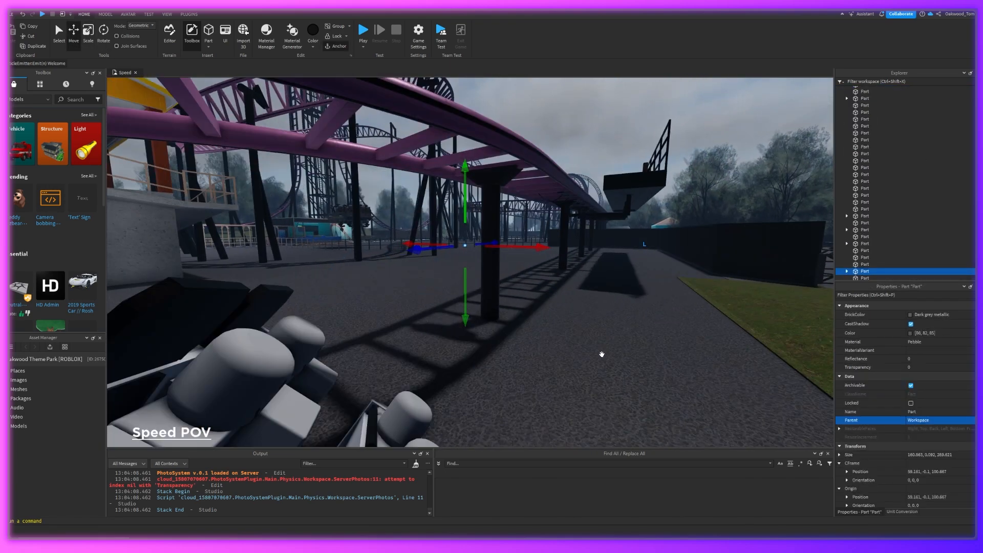
left_click_drag(461, 231, 462, 236)
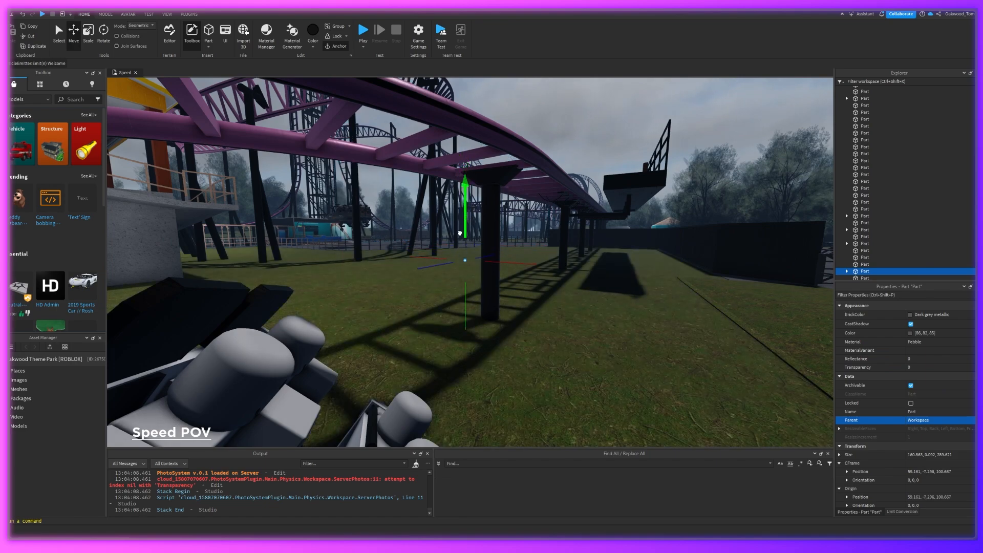
right_click_drag(461, 236, 413, 230)
key("s")
left_click(22, 15)
Select the DisplayCar model and copy its Origin Position value
key("w")
key("s")
key("w")
right_click_drag(518, 217, 520, 225)
left_click(557, 259)
key("w")
right_click_drag(553, 259, 542, 259)
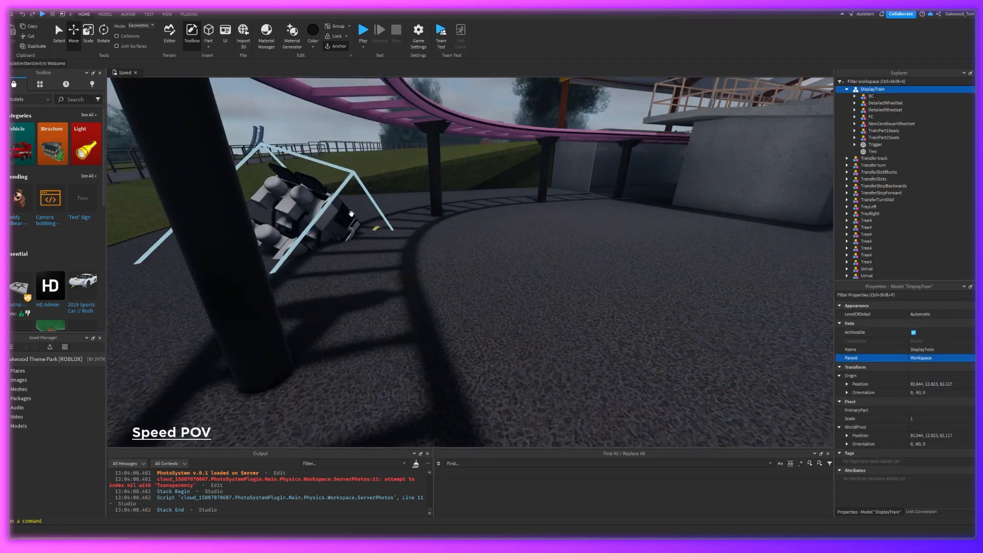
left_click(351, 213)
left_click(933, 394)
left_click(932, 385)
Set DisplayTrain's Origin Position to DisplayCar's -0.87, -2.14, -7.86 and focus on the train
right_click_drag(635, 320, 637, 320)
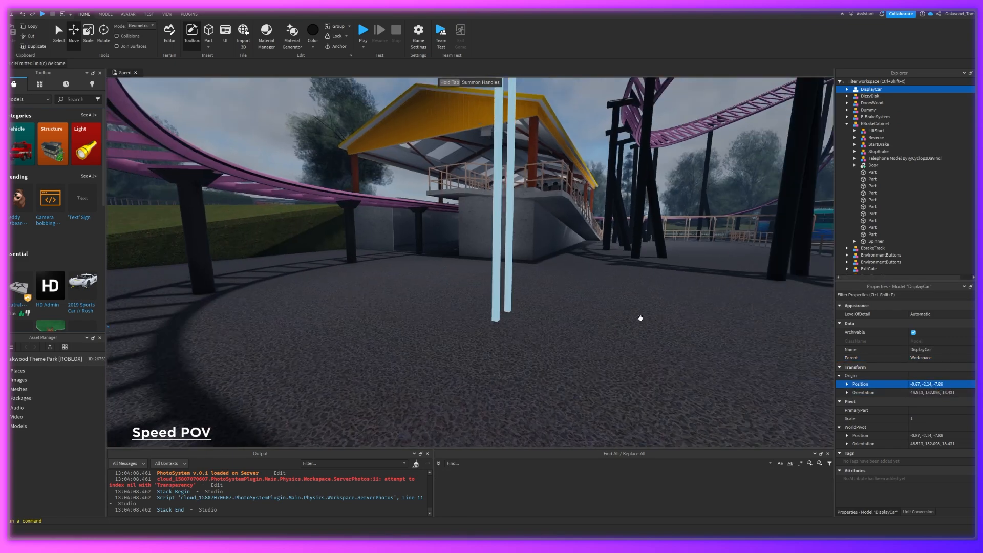
key("w")
left_click(681, 220)
left_click(922, 384)
key("Return")
key("f")
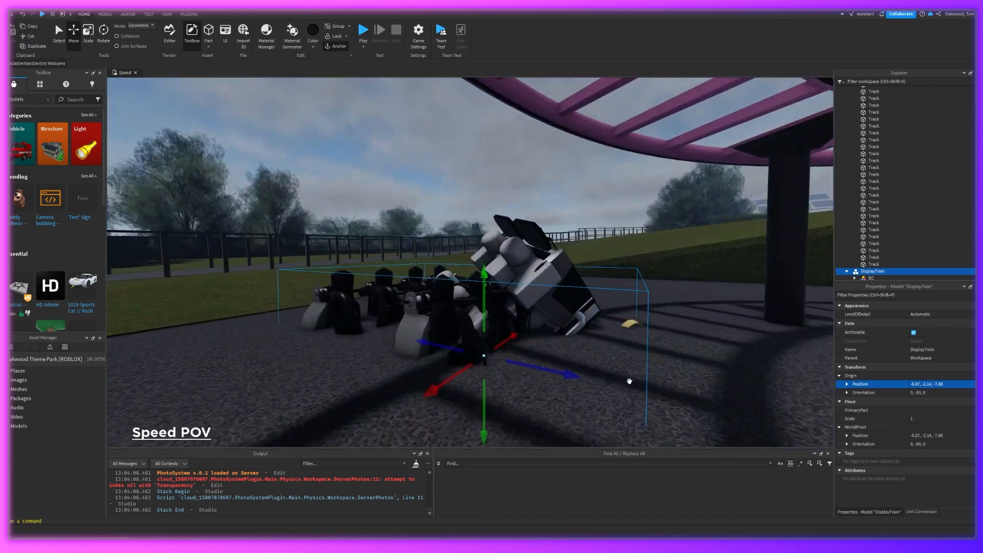
Copy DisplayCar's Origin Orientation value into DisplayTrain's Origin Orientation
left_click(555, 273)
left_click(942, 392)
key("ctrl+c")
left_click(412, 328)
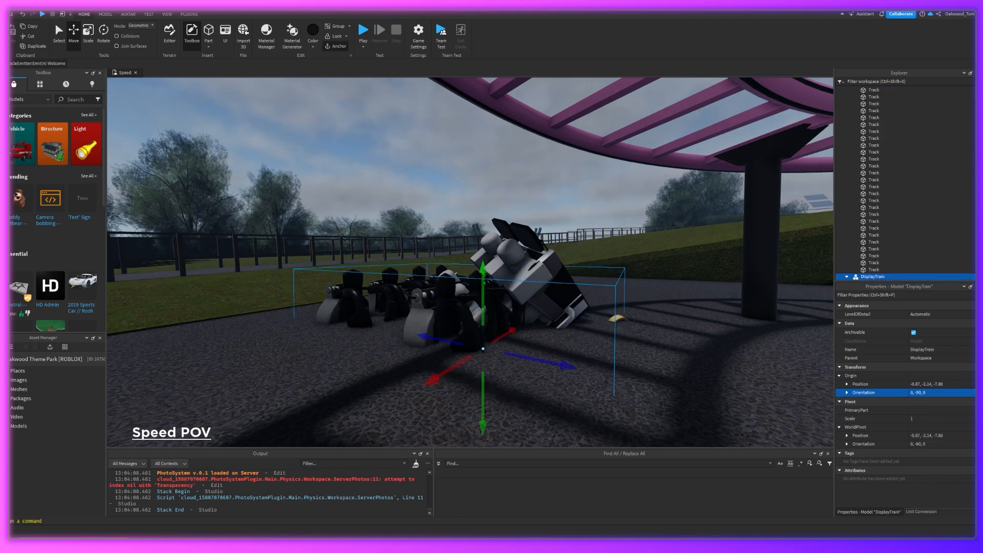
key("ctrl+v")
key("Return")
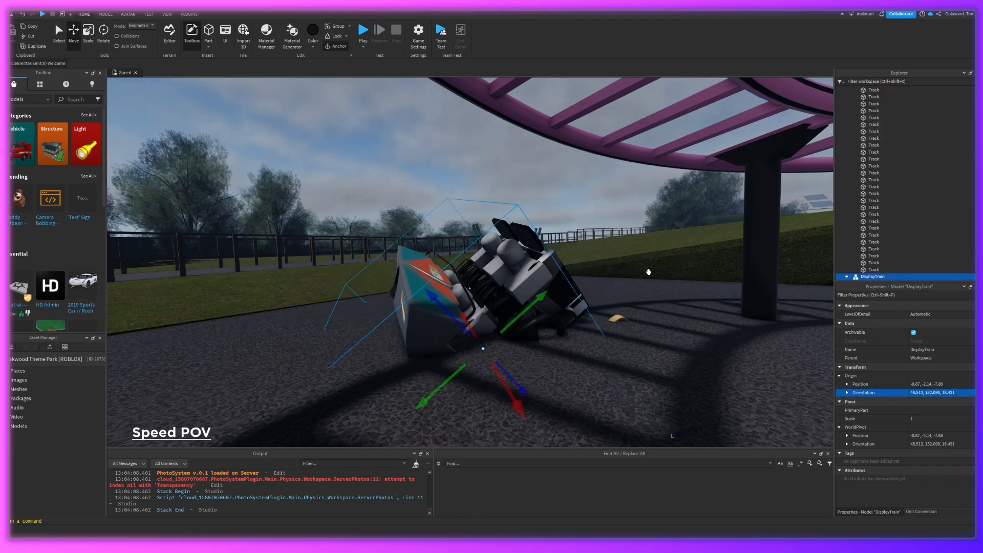
Rotate DisplayTrain to an orientation of about -40.8, 127.4, 16.7 in line with the display car, and delete the old display car
left_click(103, 36)
right_click_drag(552, 354, 538, 348)
left_click_drag(538, 311, 413, 397)
right_click_drag(413, 397, 408, 391)
key("a")
key("d")
key("w")
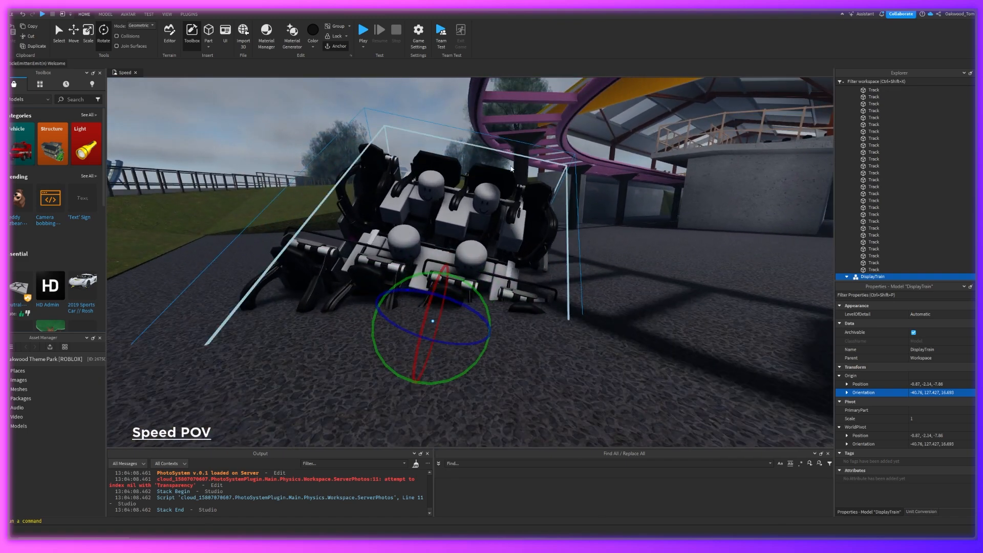
left_click(503, 177)
key("Delete")
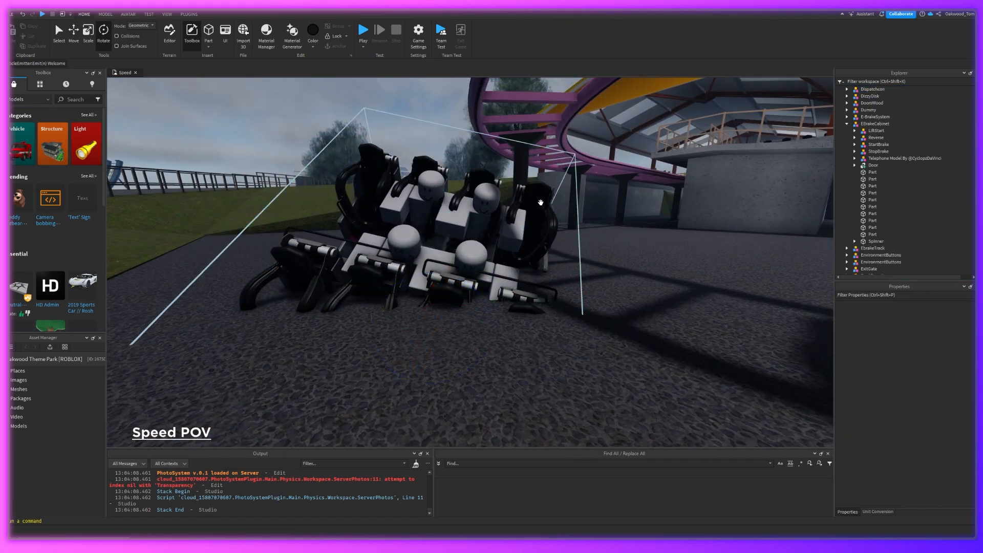
Select the Seat2 dummy and move it down from the old row toward the train's front-row seats
left_click(535, 225)
right_click_drag(440, 307, 441, 308)
key("w")
key("s")
left_click(523, 204)
right_click_drag(524, 203, 523, 203)
key("w")
key("w")
left_click(89, 31)
left_click(106, 15)
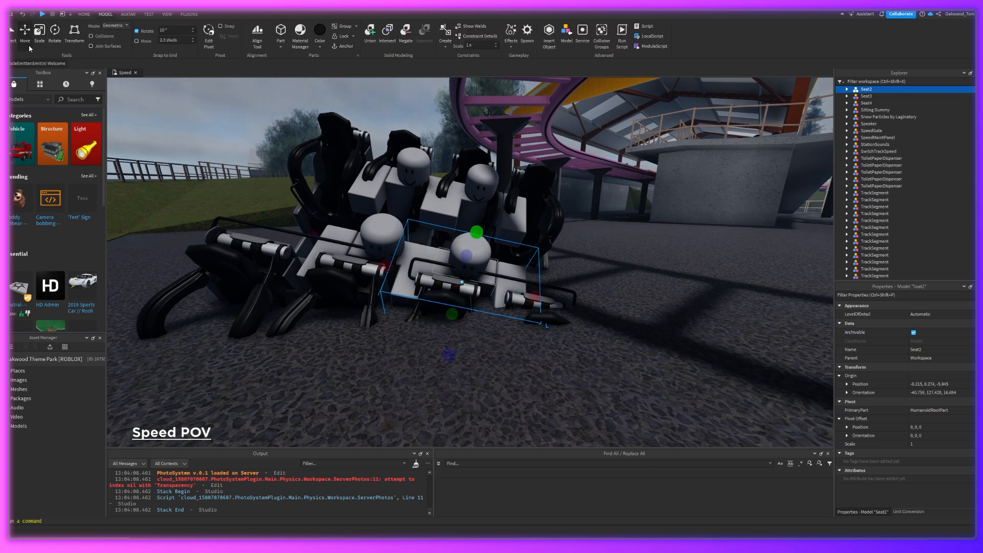
key("w")
right_click_drag(471, 336, 471, 335)
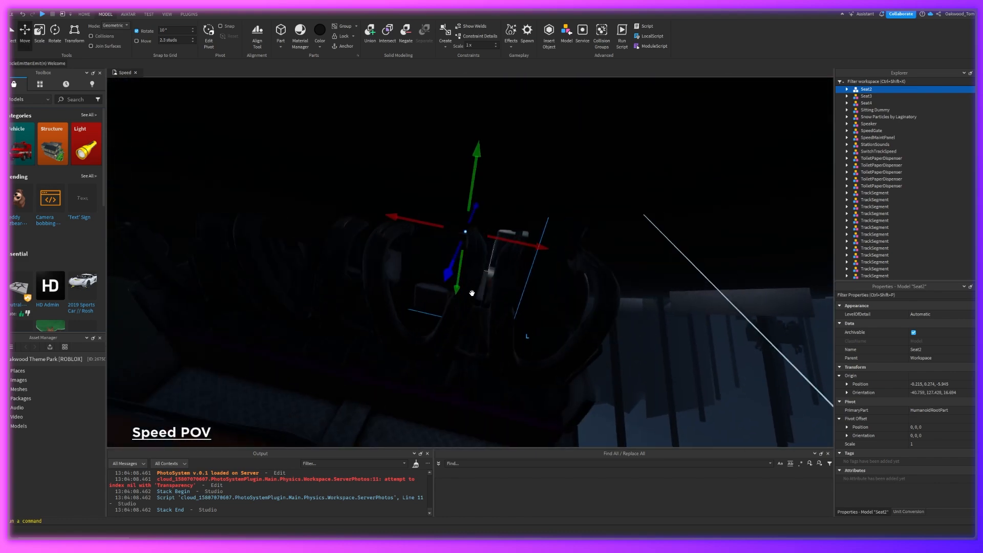
left_click_drag(453, 267, 410, 356)
scroll(860, 188, "up", 2)
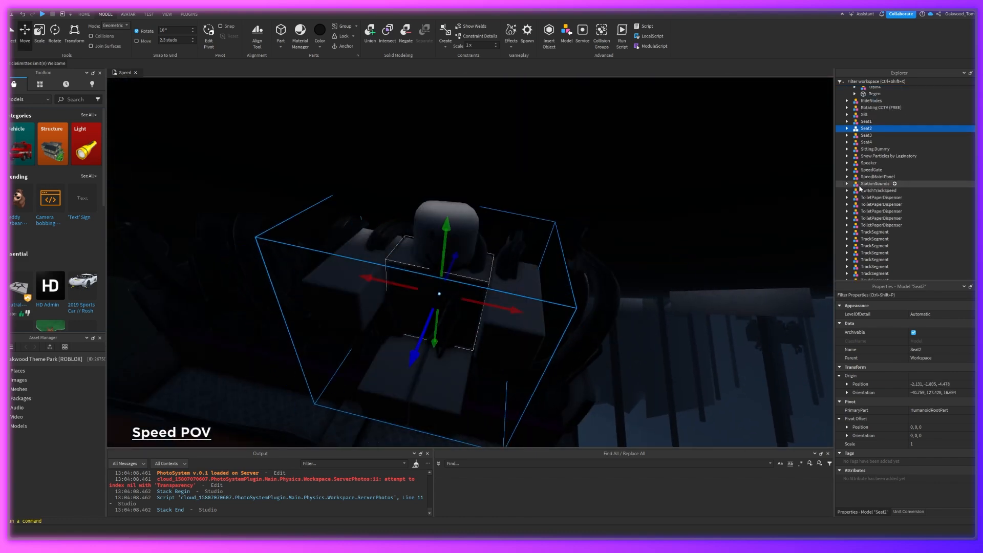
Fine-tune Seat2 sideways and in height until it sits in the train's end front seat, at about 0.4, -2.3, -4.1
left_click_drag(478, 276, 618, 328)
key("d")
right_click_drag(617, 328, 606, 329)
left_click_drag(474, 286, 445, 252)
key("a")
right_click_drag(446, 269, 447, 267)
right_click_drag(465, 299, 465, 300)
key("s")
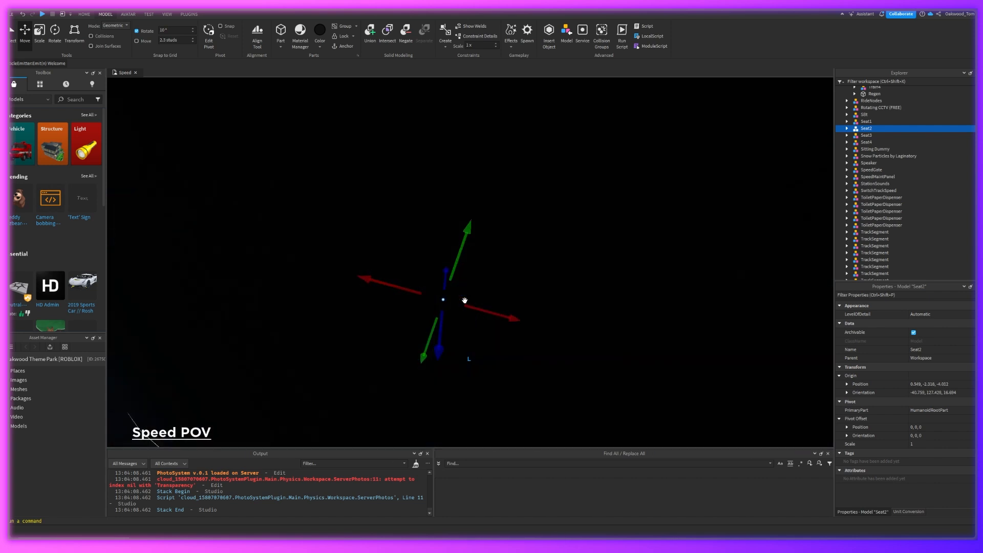
key("w")
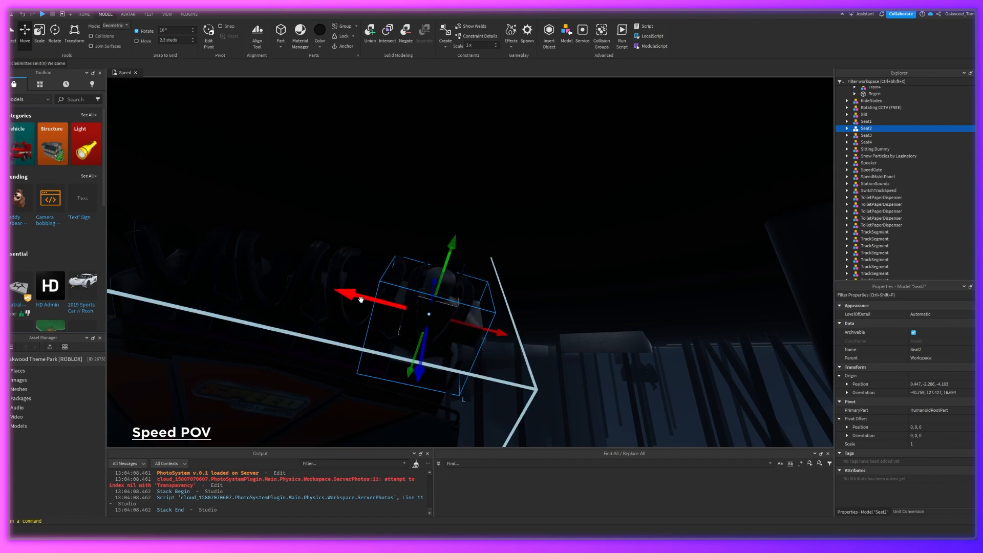
key("w")
Examine the dummies against the train's seats, starting with the Seat1 dummy
right_click_drag(577, 313, 590, 297)
key("s")
key("w")
key("s")
key("w")
left_click(492, 313)
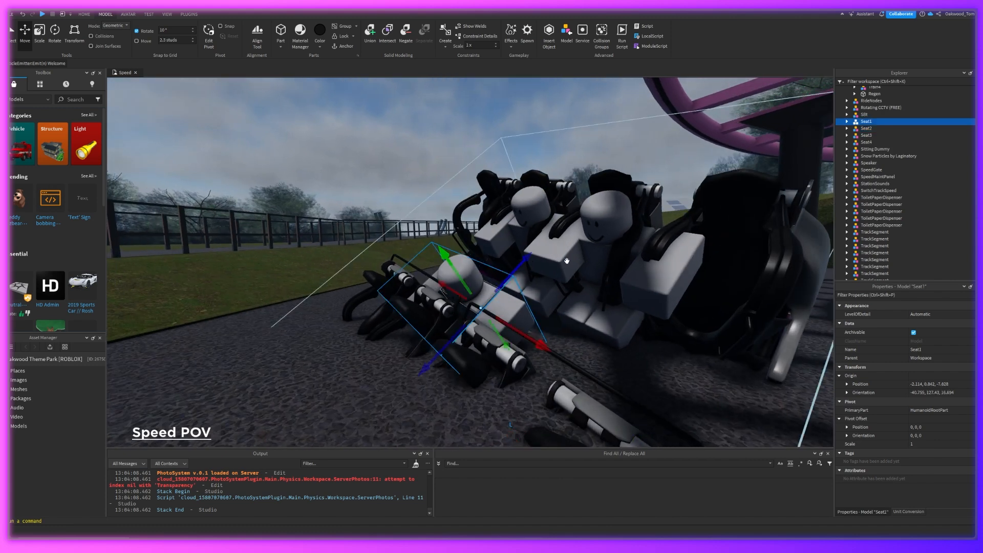
left_click(584, 264)
left_click(568, 258)
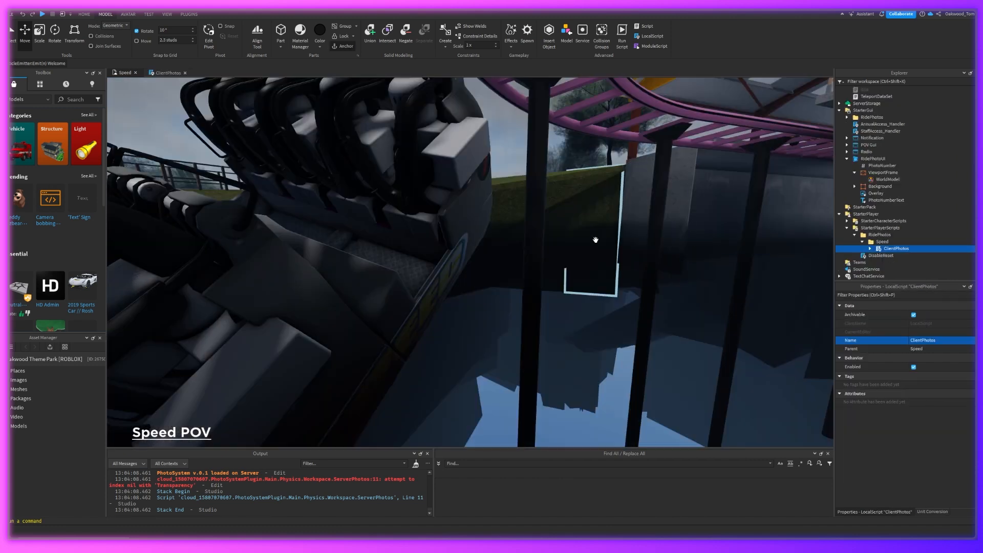
Select the front-row seat dummies one by one, starting with Seat1, to check their numbering
right_click_drag(595, 240, 593, 239)
key("w")
key("w")
right_click_drag(489, 268, 481, 265)
left_click(481, 265)
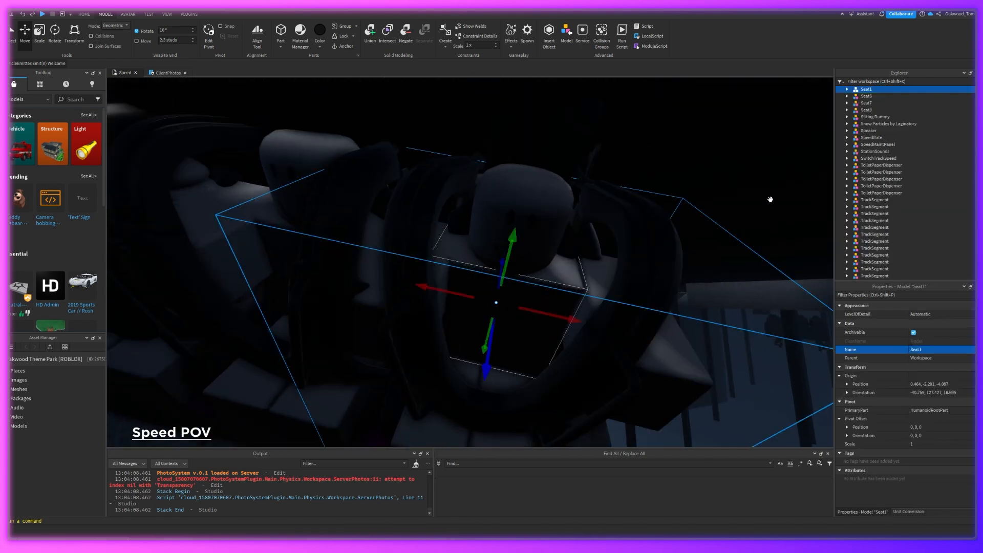
right_click_drag(587, 239, 589, 239)
key("s")
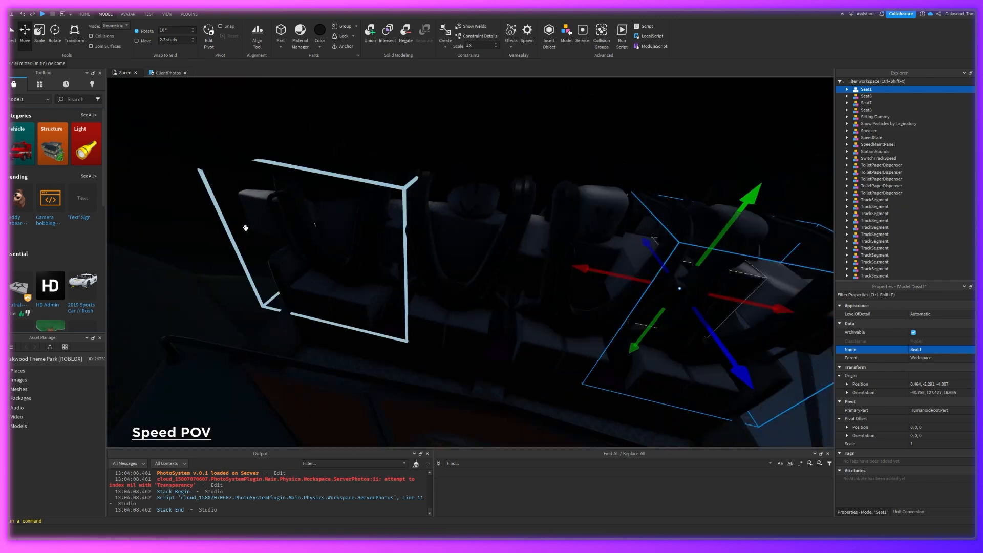
key("w")
right_click_drag(452, 215, 456, 213)
key("s")
left_click(436, 135)
right_click_drag(435, 136, 434, 136)
left_click(549, 200)
right_click_drag(548, 200, 548, 199)
key("w")
left_click(351, 174)
key("w")
right_click_drag(350, 175, 350, 175)
key("s")
Select the back-row dummies Seat5 to Seat8 in order to check their numbering
left_click(427, 213)
left_click(359, 194)
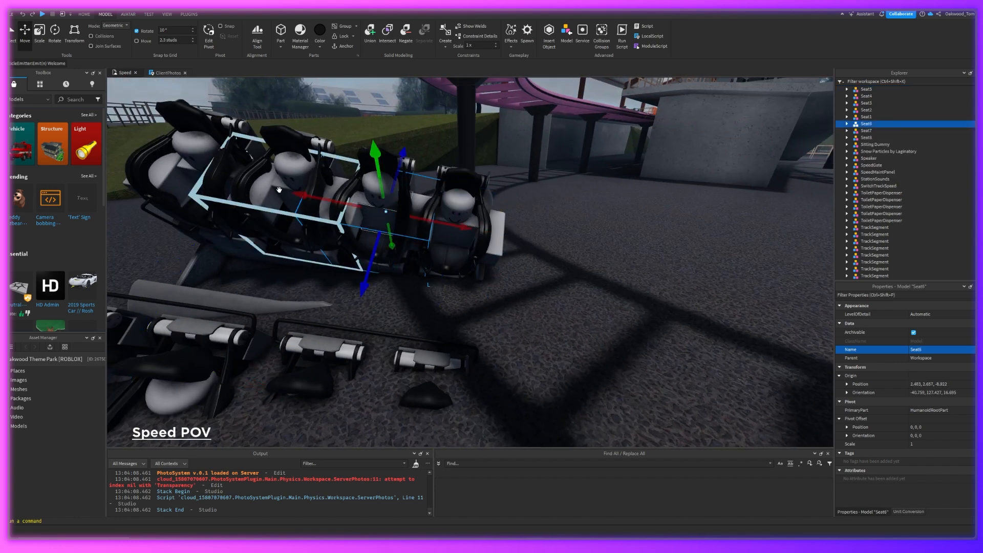
left_click(278, 189)
left_click(188, 169)
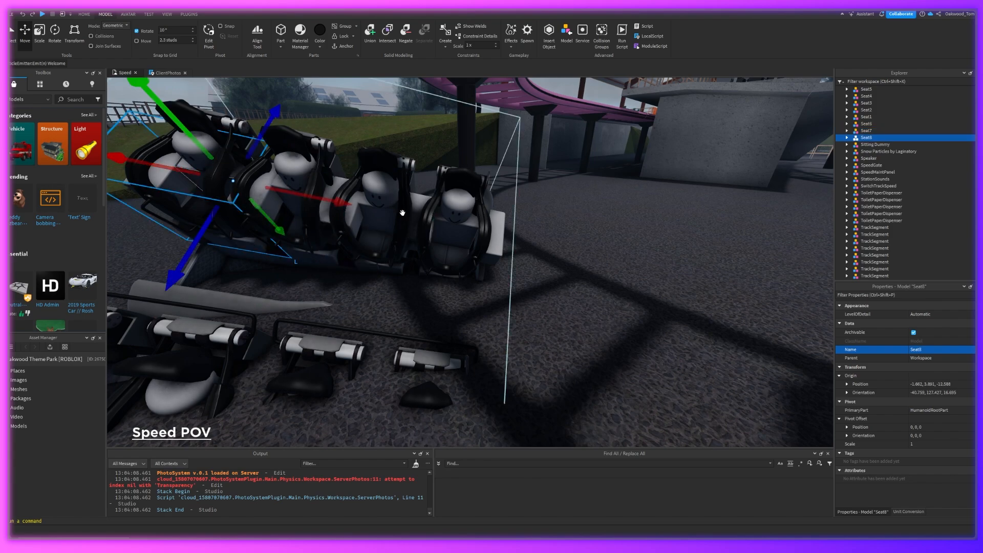
Go to the real train, and expand and select Bar1 in Car1 of Train2's PhotoCars
scroll(549, 245, "down", 5)
key("w")
right_click_drag(539, 241, 540, 241)
key("w")
key("d")
left_click(527, 301)
key("s")
right_click_drag(526, 301, 526, 300)
key("w")
left_click(870, 139)
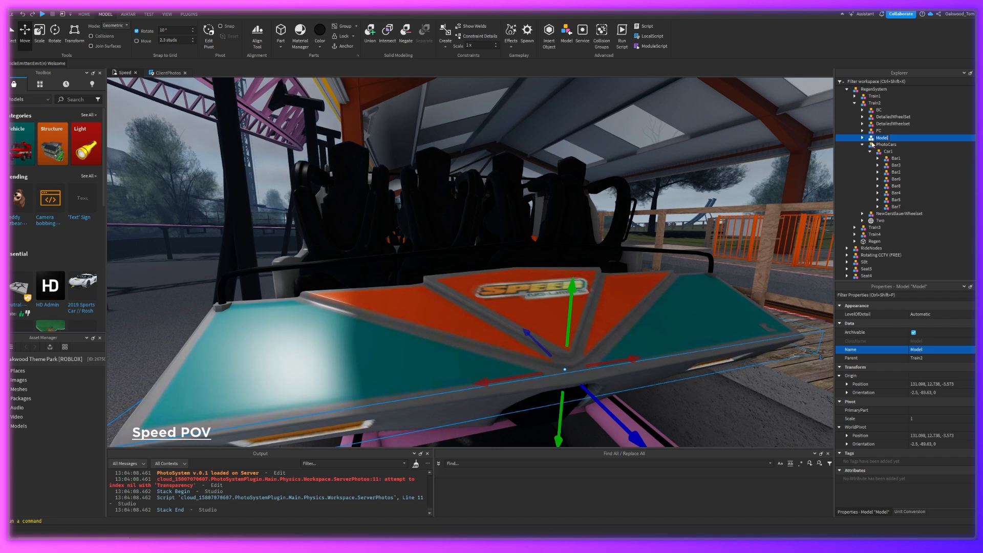
left_click(878, 159)
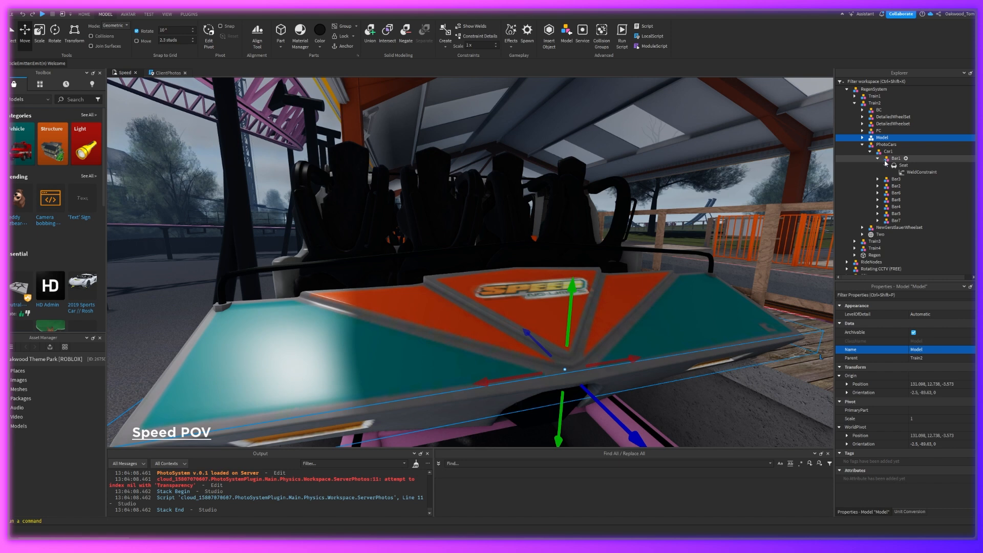
left_click(896, 161)
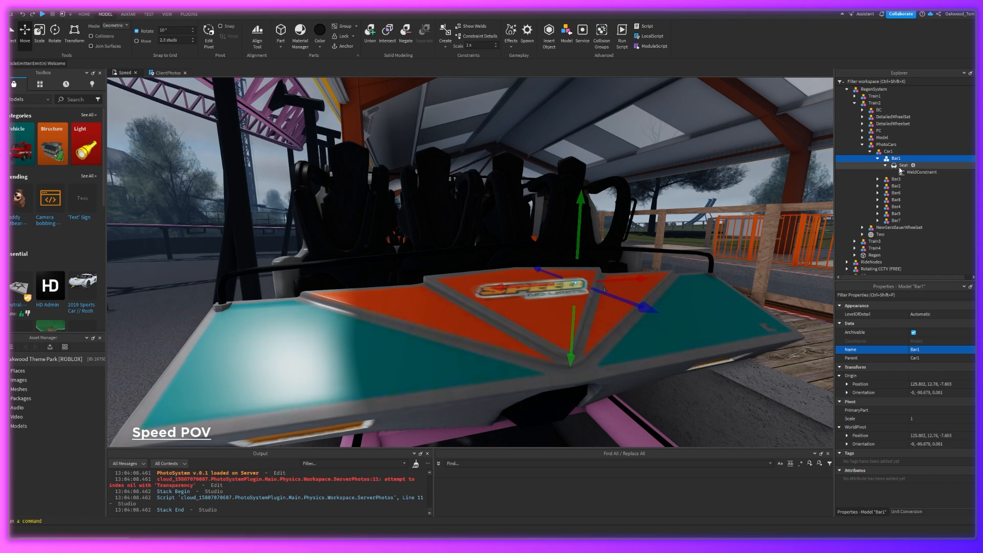
Examine where Bar1 sits in the front row of the real Speed train
key("s")
right_click_drag(553, 202, 529, 319)
key("d")
key("w")
right_click_drag(528, 267, 567, 164)
key("s")
key("w")
left_click(566, 164)
key("s")
key("w")
left_click(566, 215)
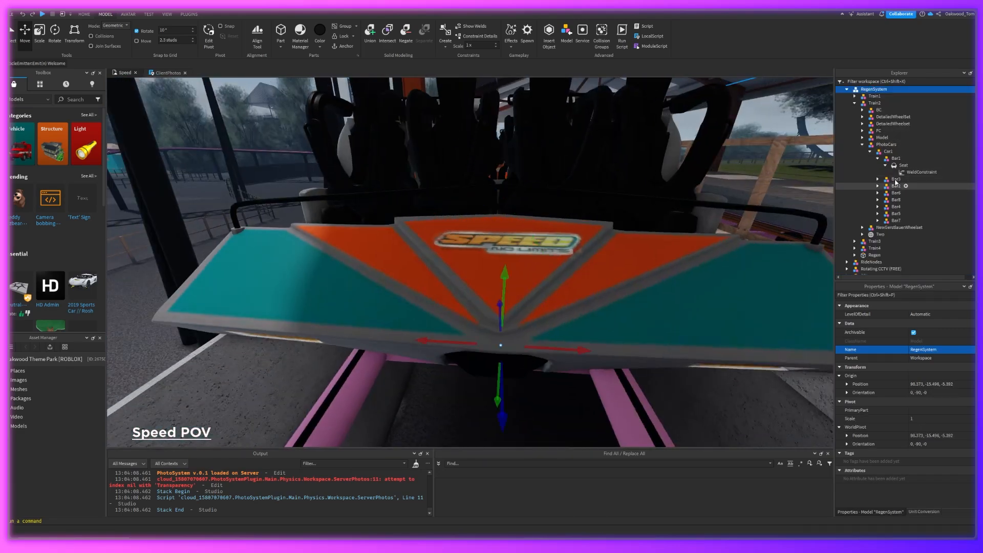
Focus on Bar2 in Car1 and on the Seat2 dummy to compare their seat positions, and return to the real train
left_click(896, 185)
key("f")
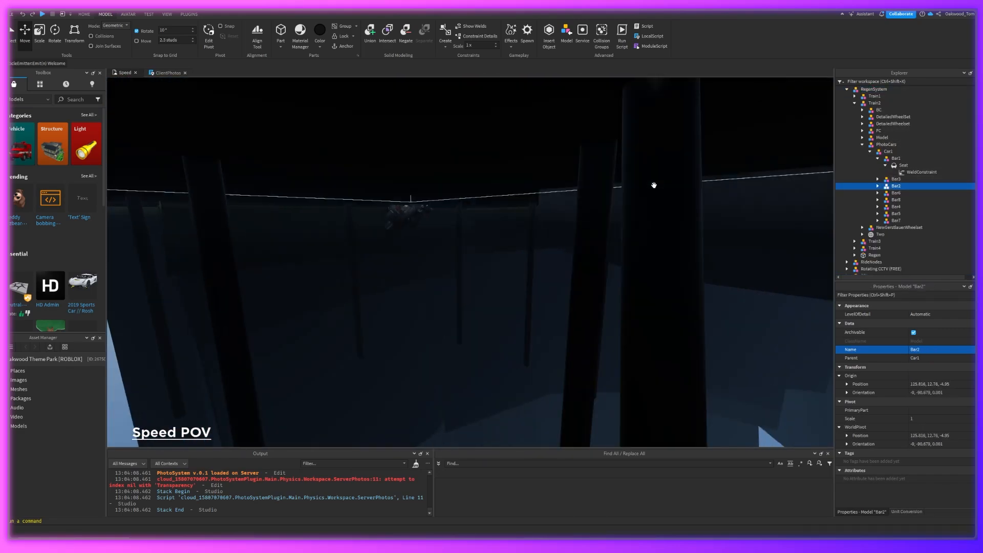
right_click_drag(604, 171, 604, 171)
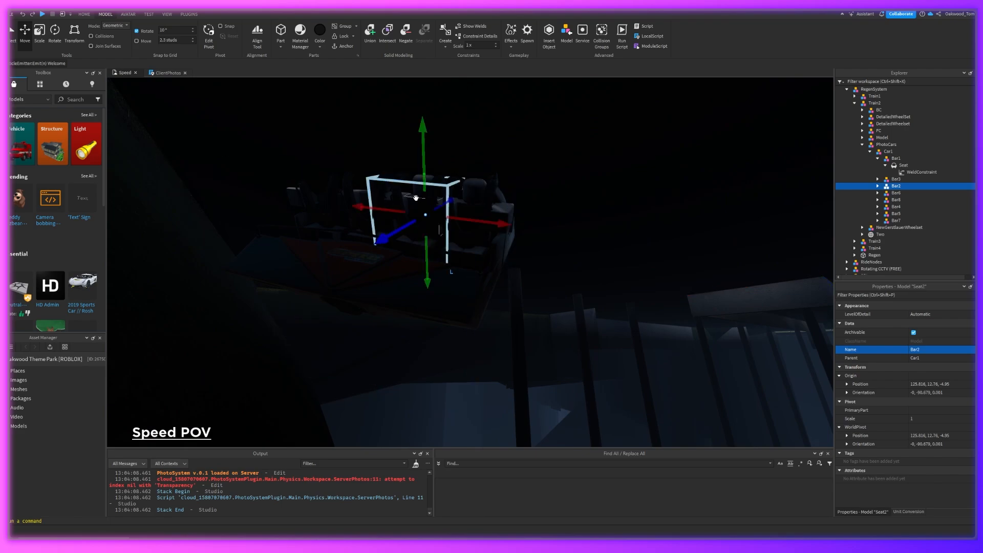
left_click(415, 198)
key("f")
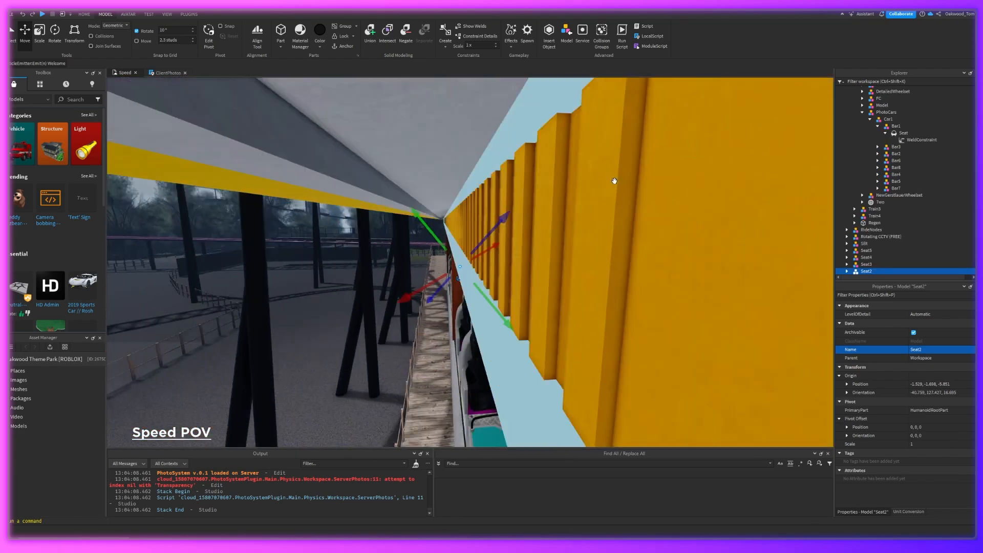
right_click_drag(614, 180, 563, 246)
left_click(564, 246)
key("w")
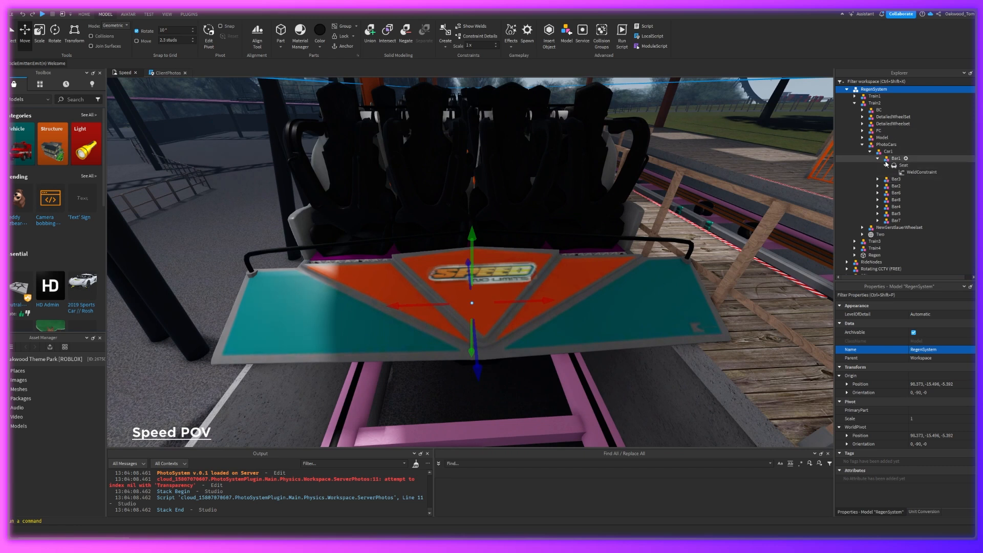
Inspect the Seat inside Bar1 and the contents of Bar5 and Bar7 in Car1
left_click(877, 159)
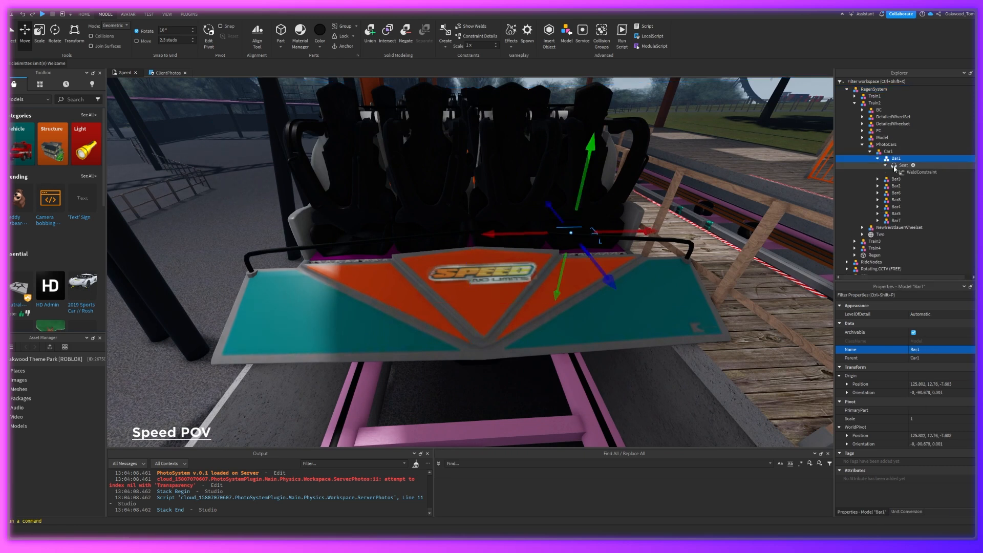
left_click(901, 165)
key("ctrl+g")
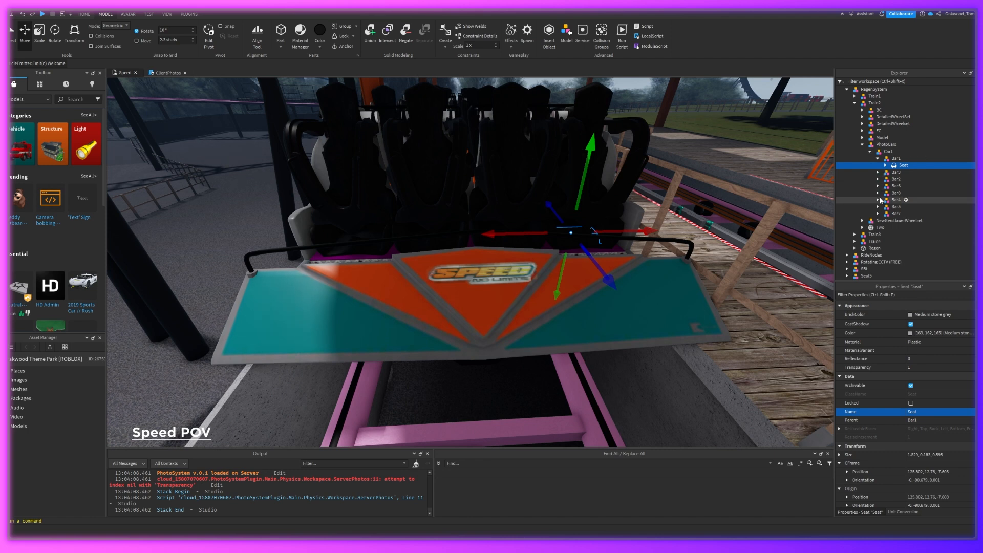
left_click(878, 214)
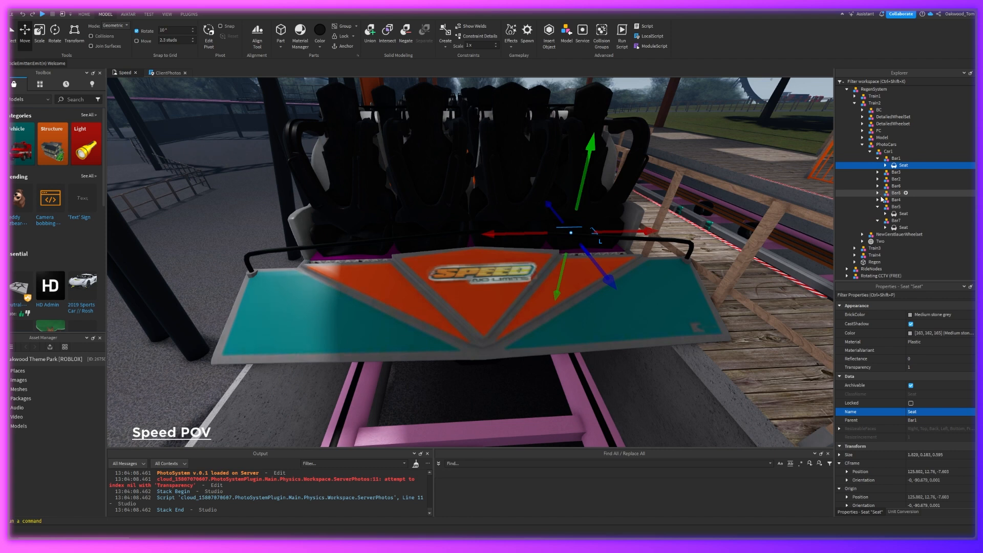
left_click(877, 206)
left_click(877, 206)
left_click(877, 213)
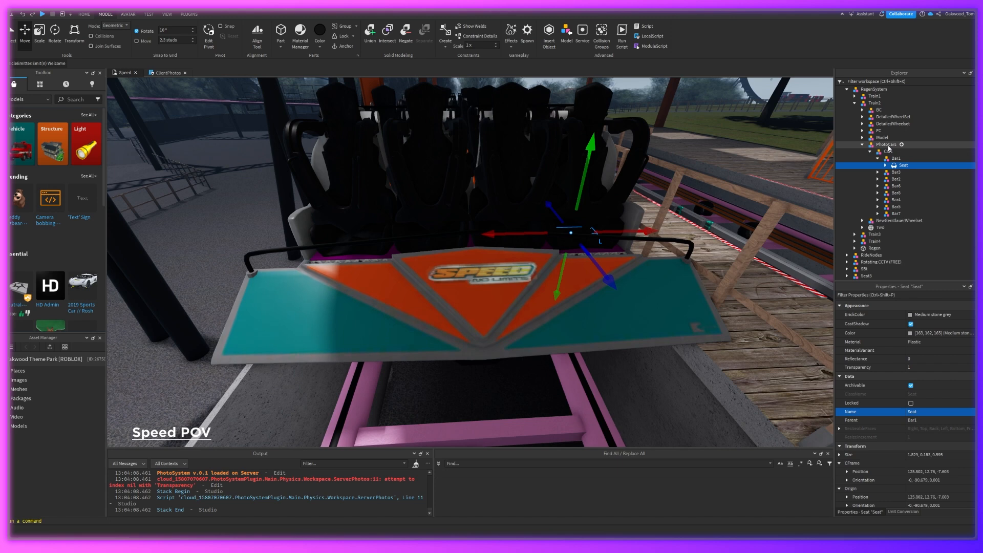
Insert a new Model in Train2 and name it PhotoCars
left_click(887, 103)
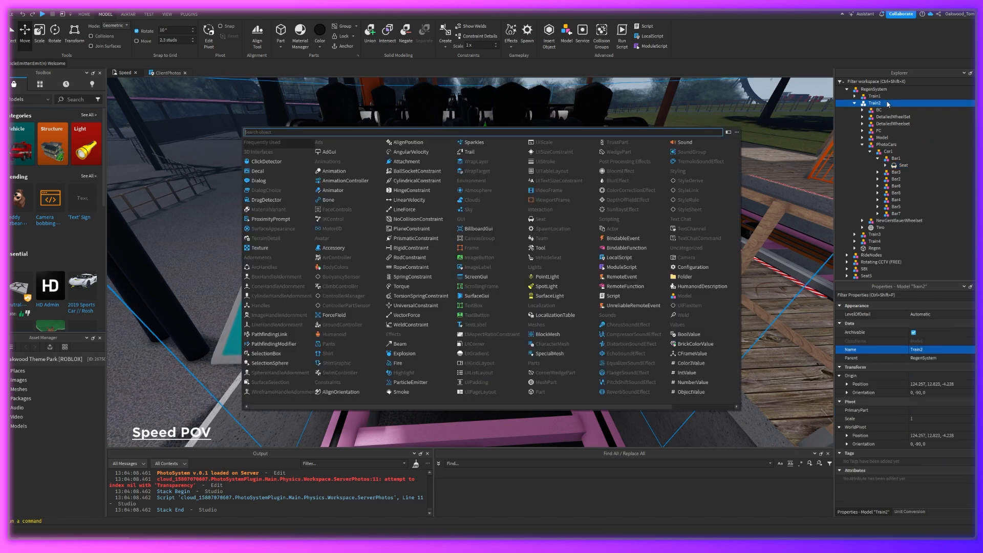
type("model")
key("Return")
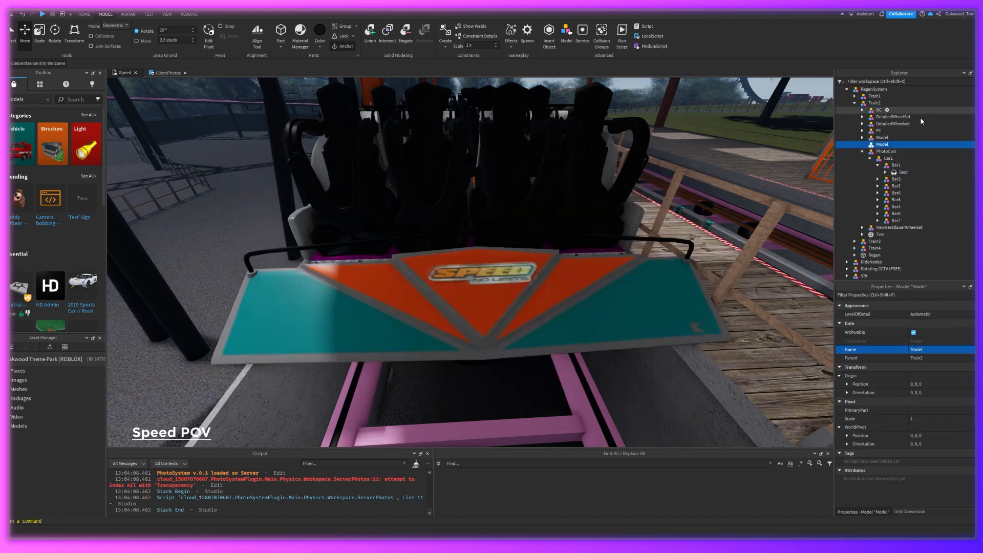
double_click(883, 145)
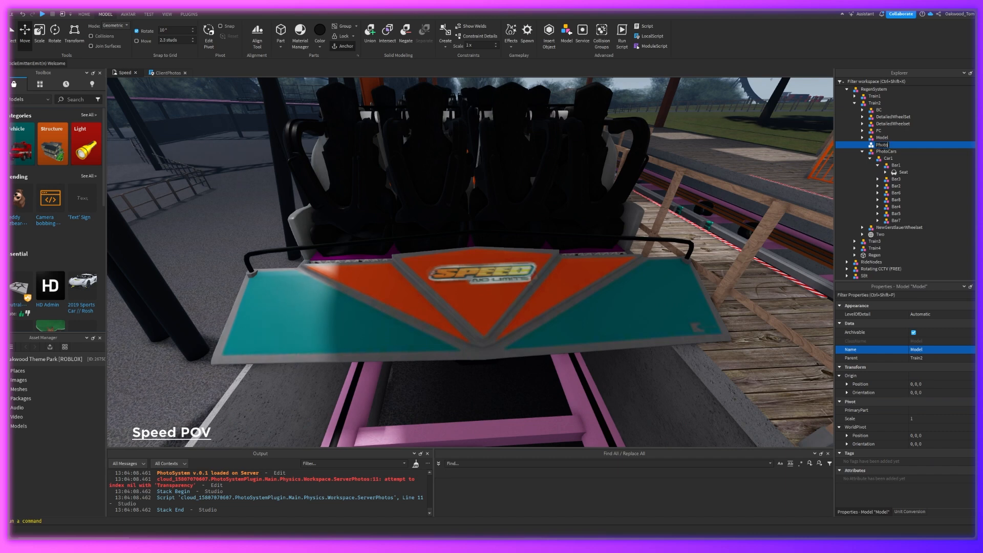
type("PhotoCars")
key("Return")
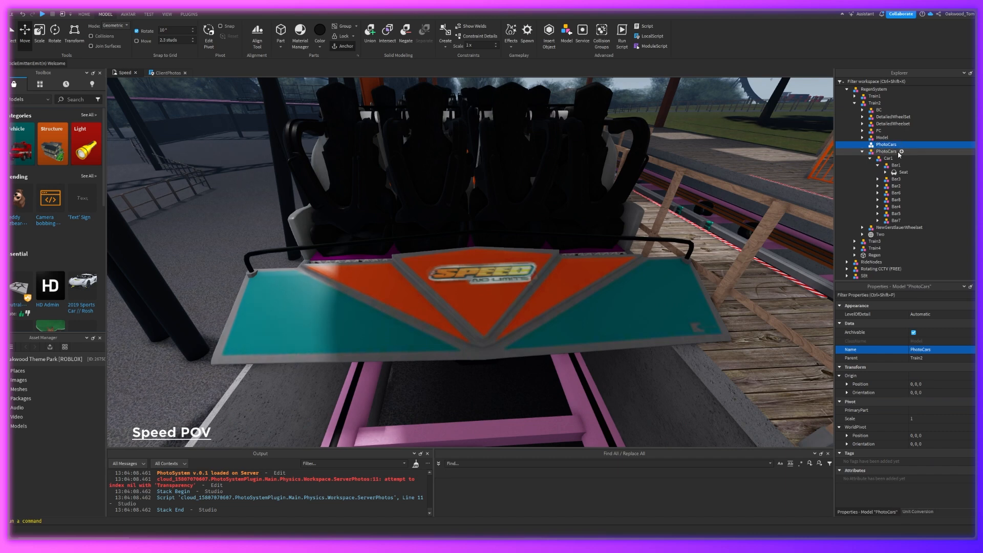
Insert a Model inside the new PhotoCars and name it Car1
left_click(902, 145)
type("model")
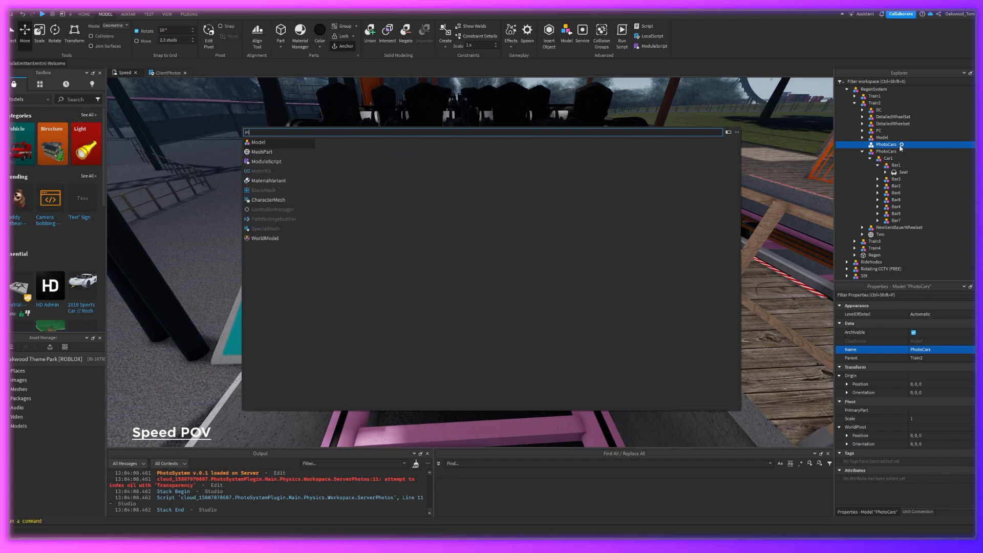
key("Return")
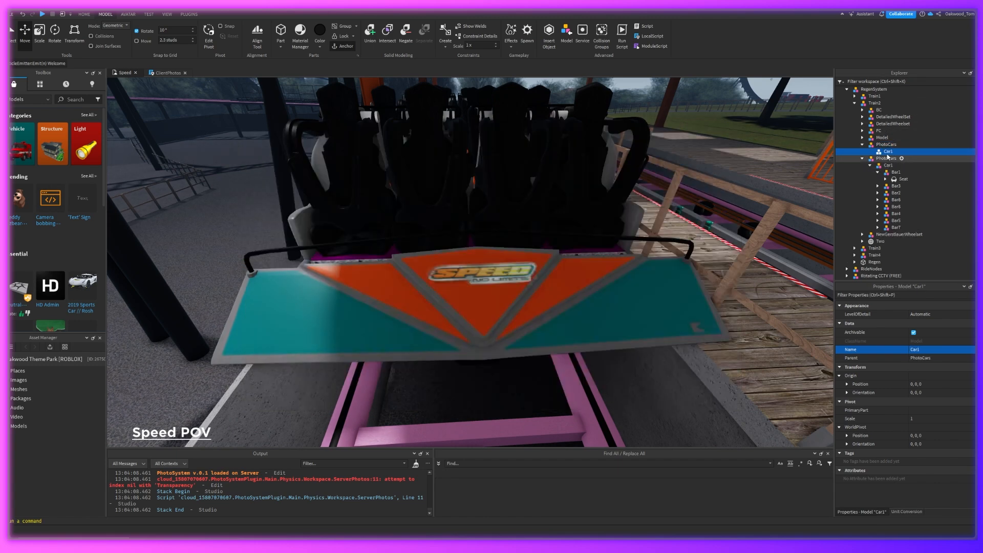
key("Return")
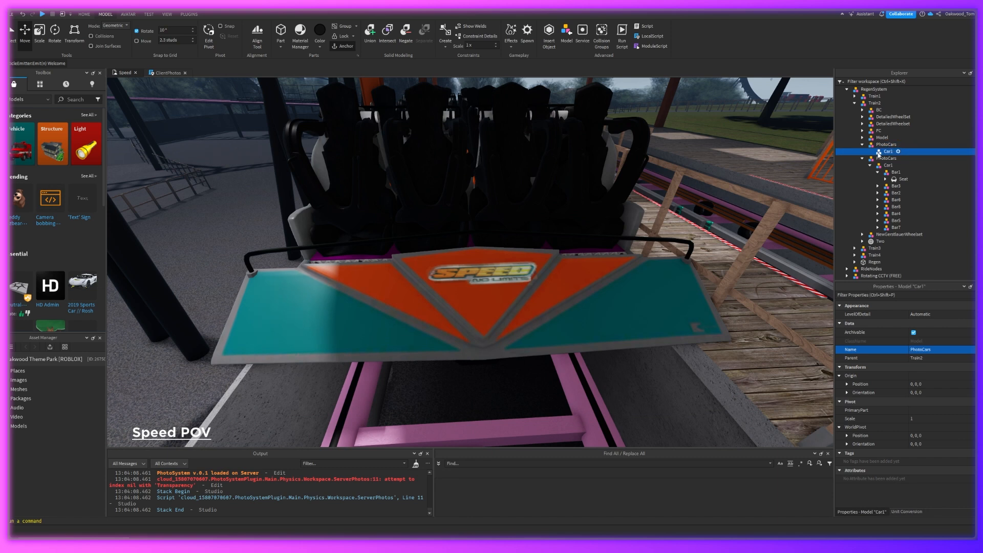
Duplicate the empty Car1 model five times within the new PhotoCars
key("ctrl+d")
key("ctrl+d")
key("ctrl+d")
key("ctrl+d")
key("ctrl+d")
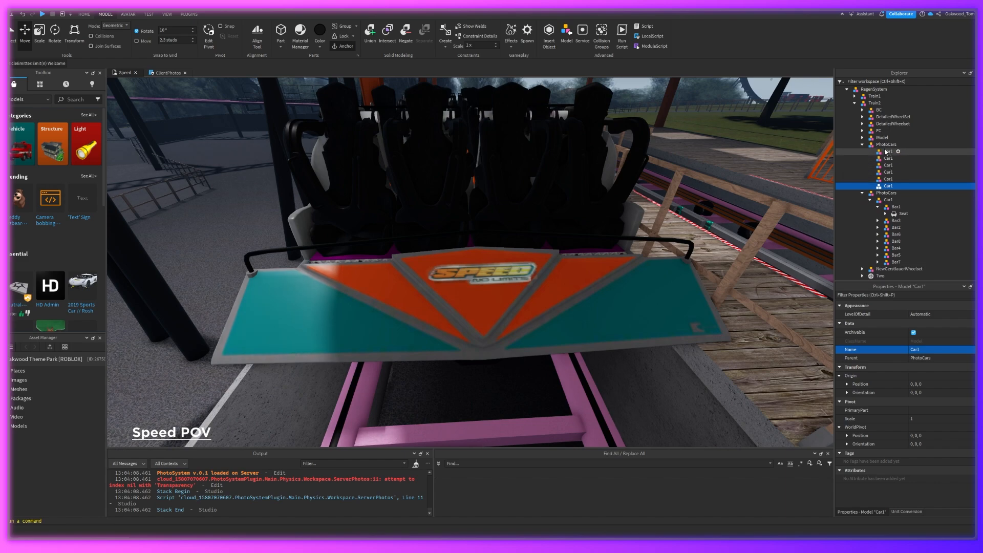
Delete the five duplicated Car1 models from the new PhotoCars, keeping the original Car1
right_click_drag(512, 196, 510, 196)
key("w")
key("f")
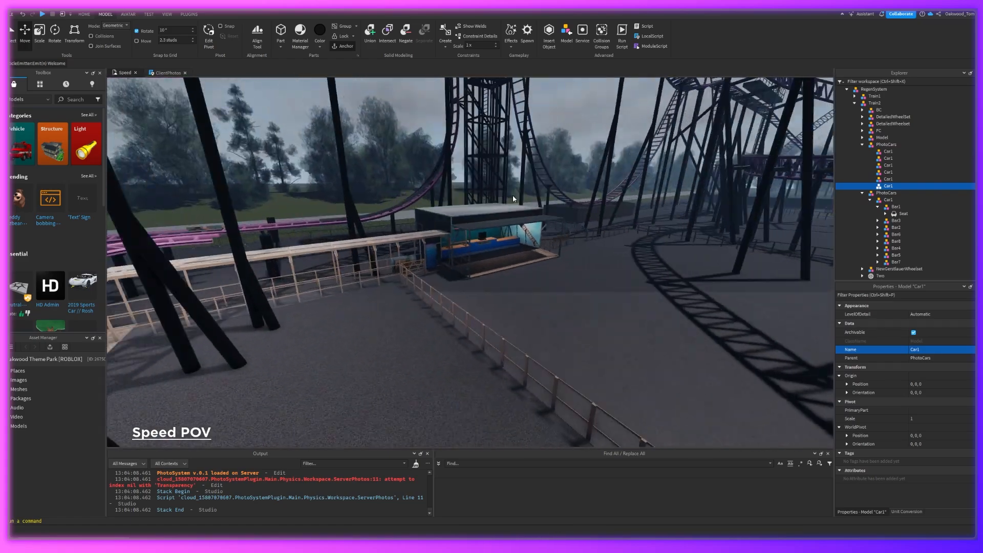
scroll(514, 195, "down", 8)
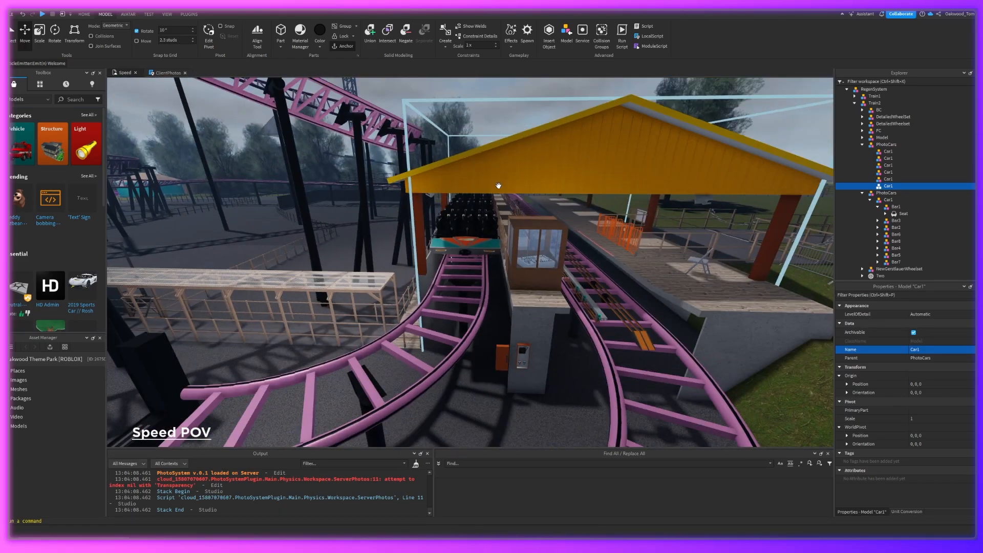
scroll(499, 186, "up", 8)
left_click(888, 152, "ctrl")
left_click(888, 159, "ctrl")
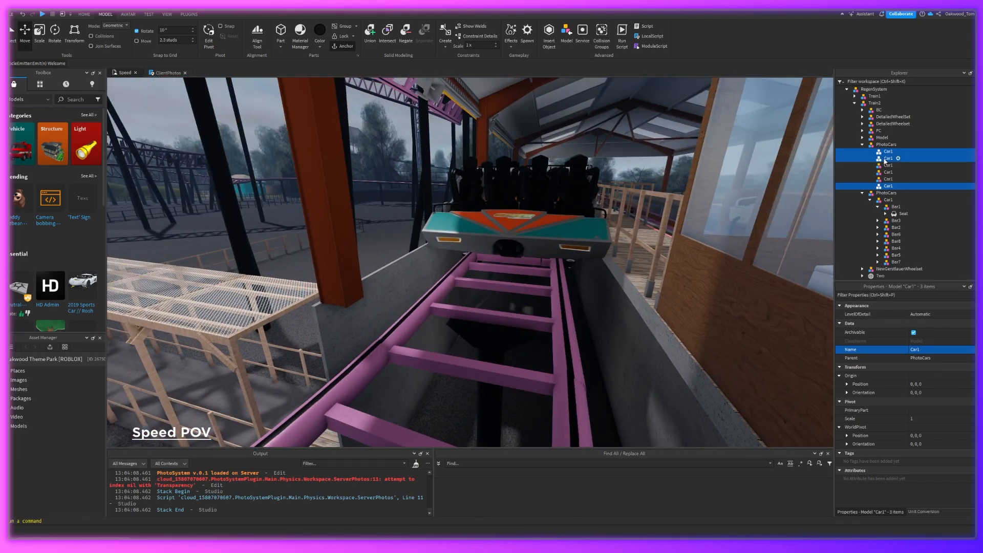
left_click(883, 159)
left_click(886, 179, "shift")
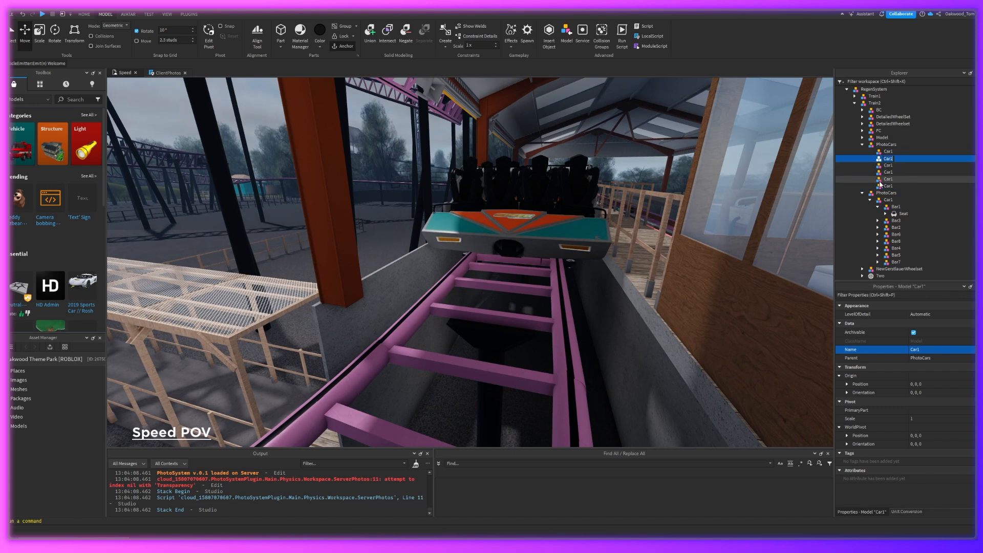
key("Delete")
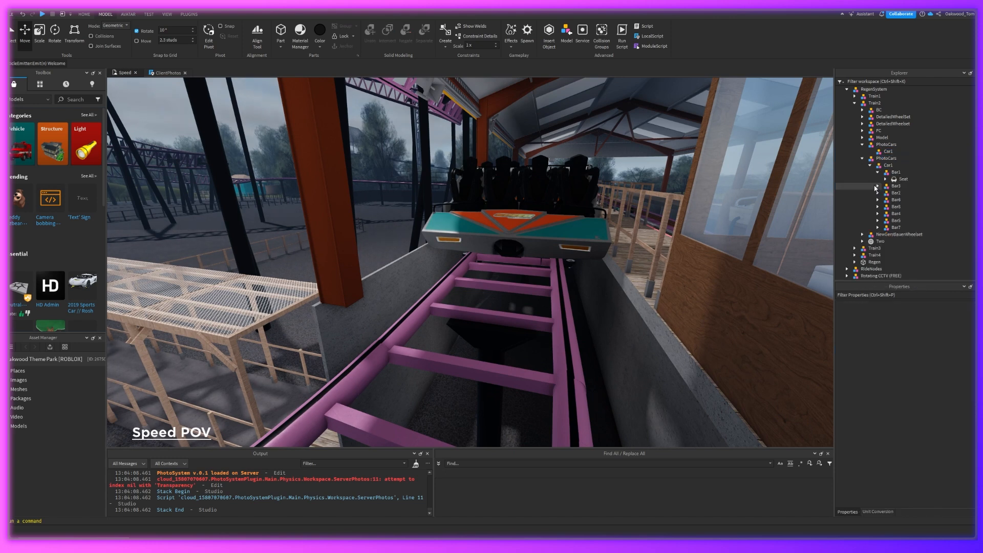
Duplicate the empty Car1 four times in the new PhotoCars and name the copies Car2, Car3, Car4 and Car5
left_click(888, 151)
key("ctrl+d")
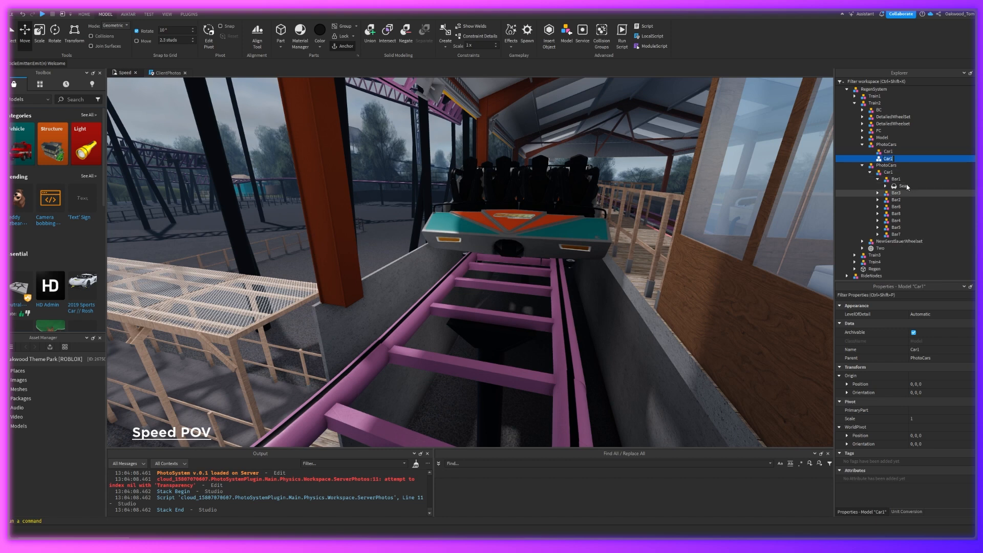
key("ctrl+d")
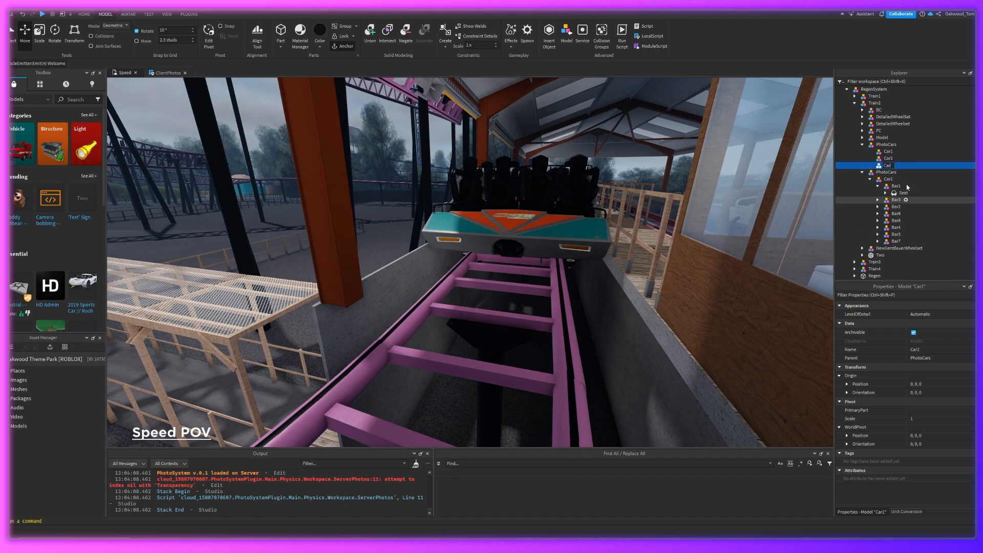
key("ctrl+d")
key("F2")
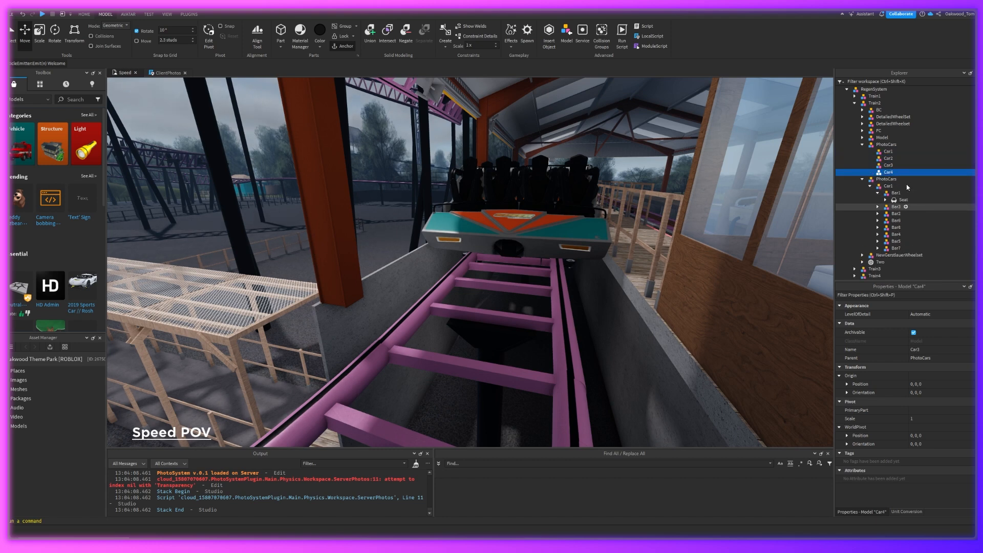
key("ctrl+d")
key("F2")
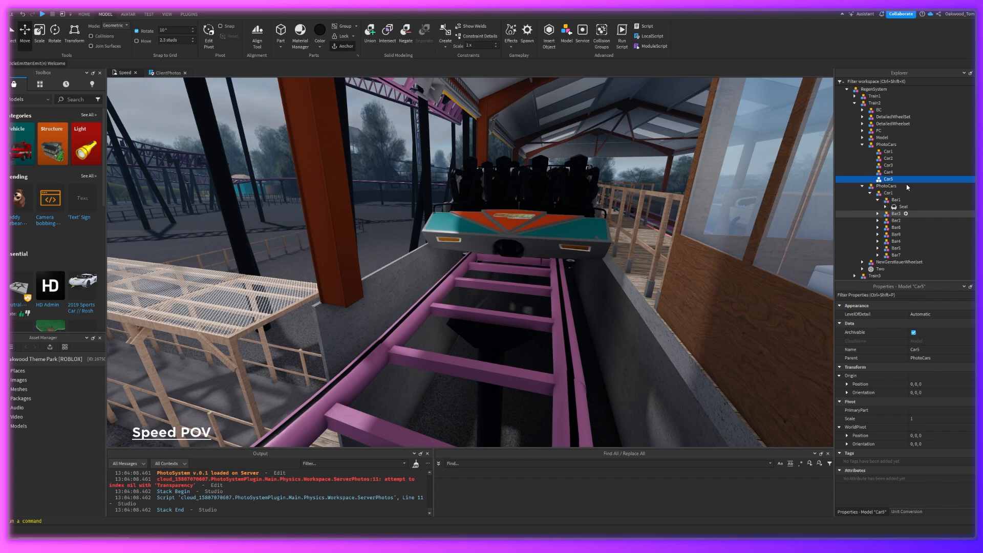
Delete Car1 to Car5 from the new PhotoCars, along with the emptied PhotoCars model itself
left_click(881, 153, "ctrl")
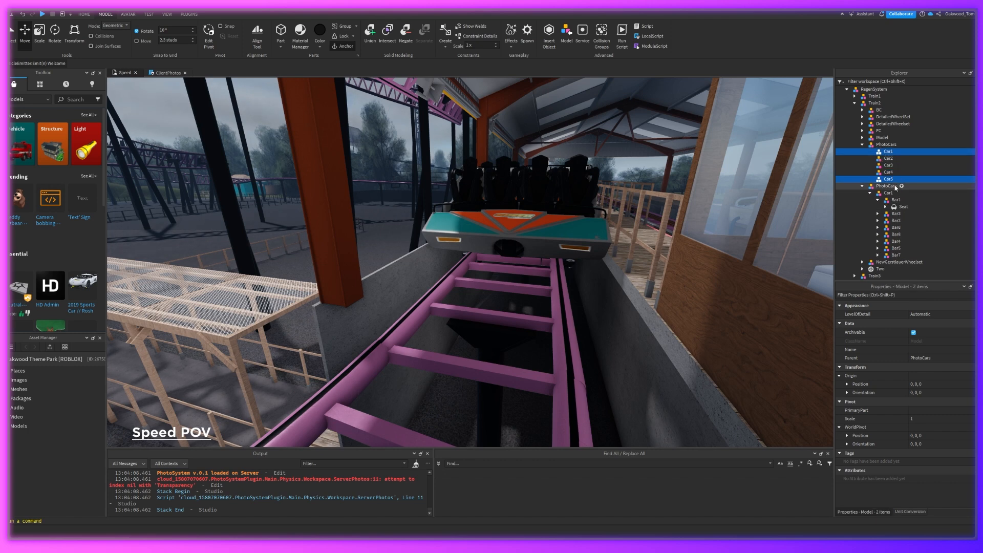
left_click(892, 172, "shift")
key("Delete")
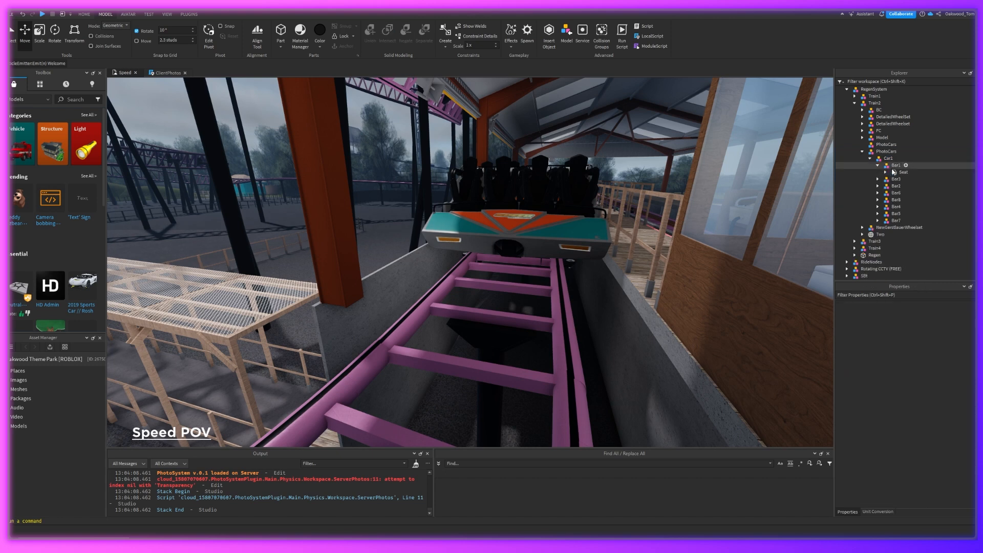
left_click(881, 152)
left_click(880, 146)
key("Delete")
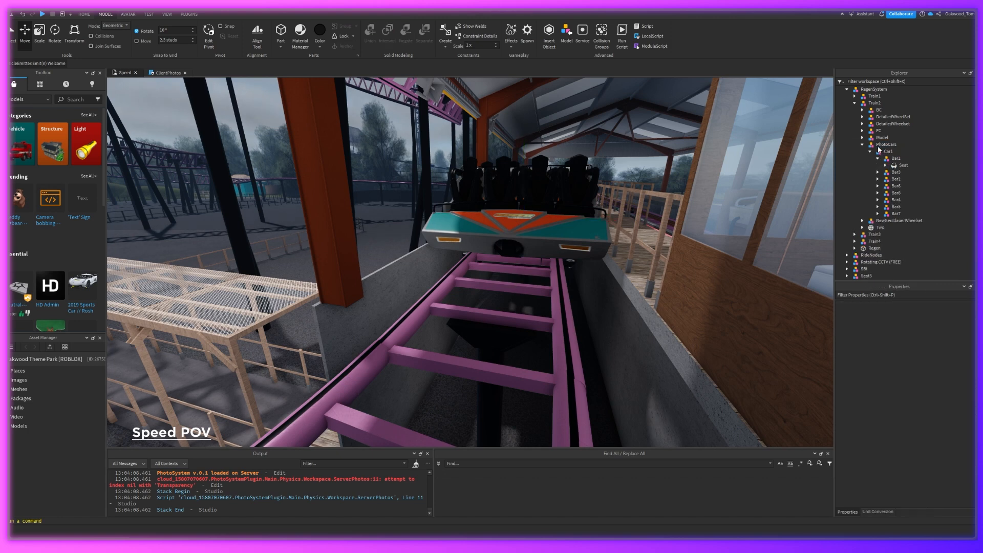
Collapse the remaining PhotoCars and inspect the Trigger inside the nested Model of Train2
left_click(877, 158)
left_click(870, 152)
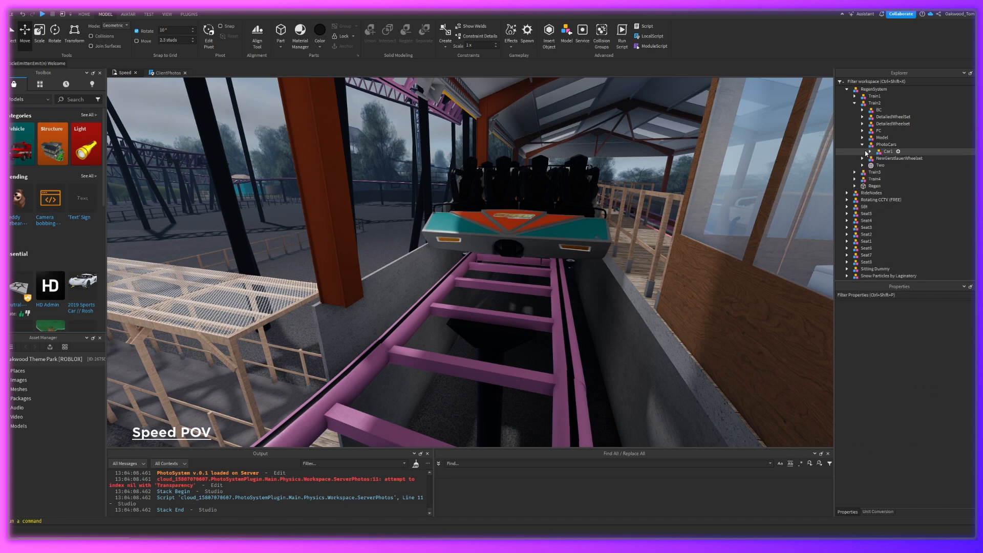
left_click(862, 144)
left_click(869, 138)
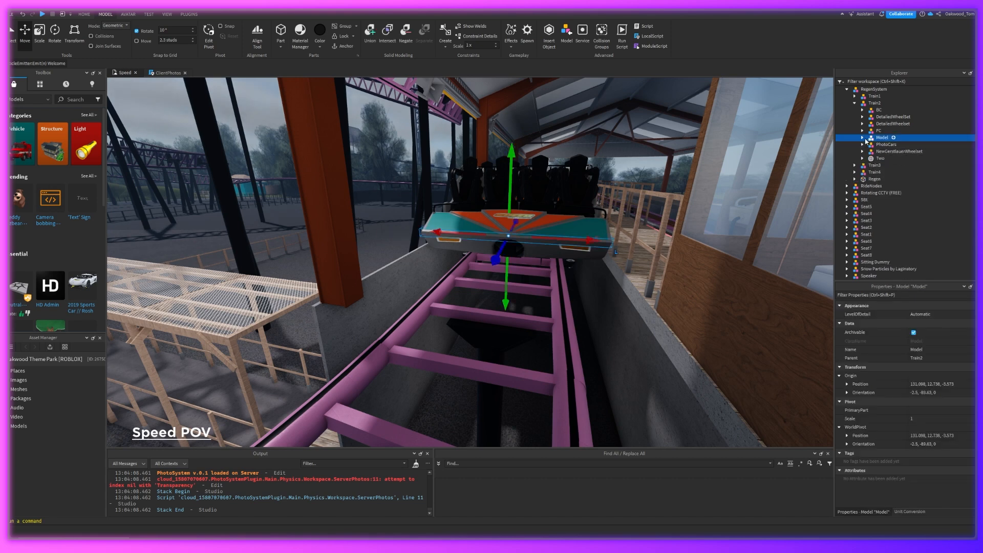
left_click(863, 138)
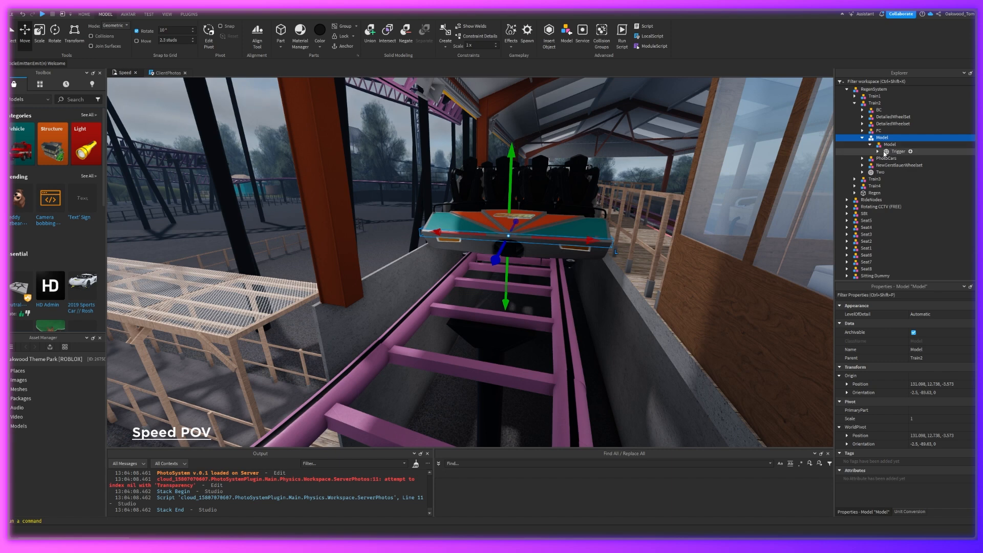
left_click_drag(887, 153, 876, 104)
left_click_drag(890, 166, 890, 146)
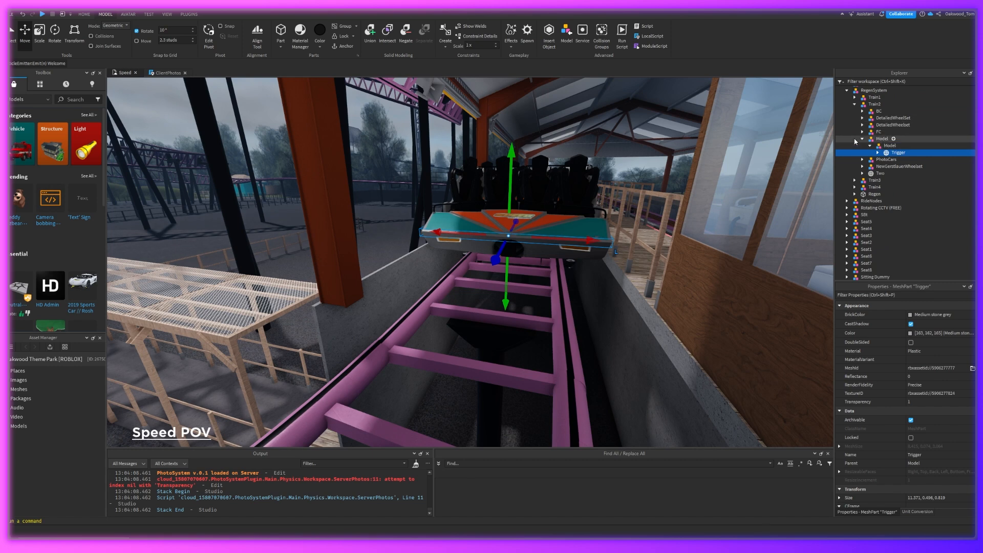
left_click(878, 153)
left_click(878, 154)
Open the ClientPhotos script of Speed, examine it from its first lines, and close it
left_click_drag(975, 169, 971, 311)
double_click(881, 248)
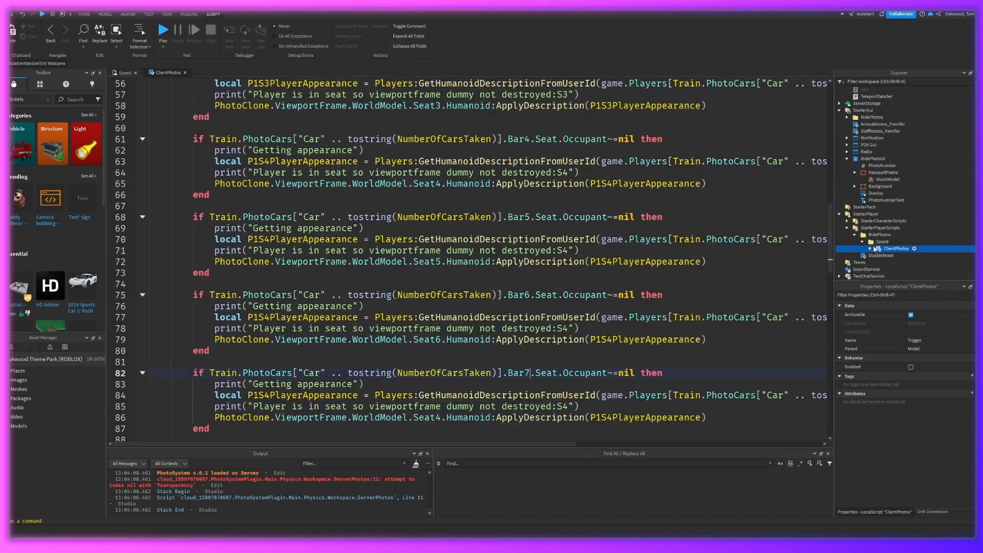
scroll(468, 256, "up", 18)
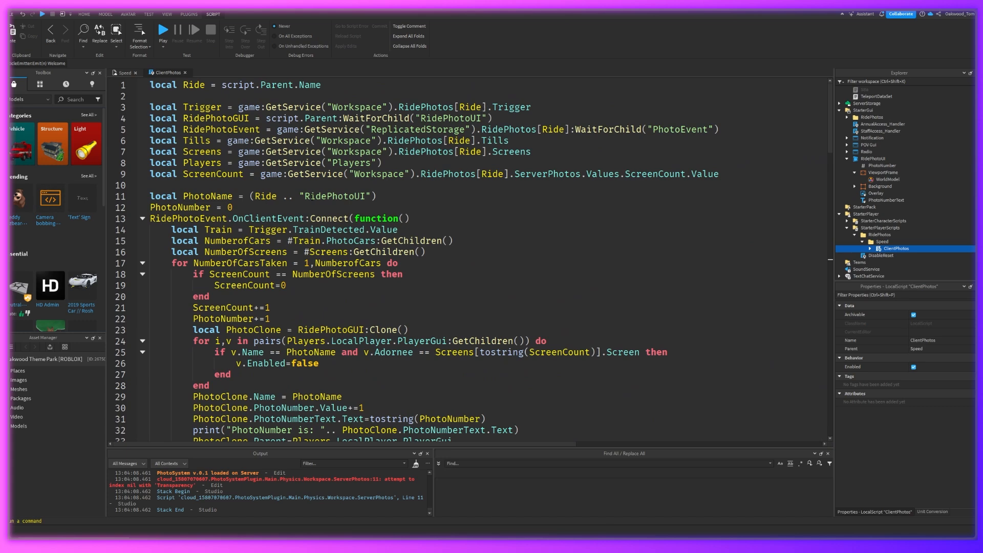
left_click(186, 73)
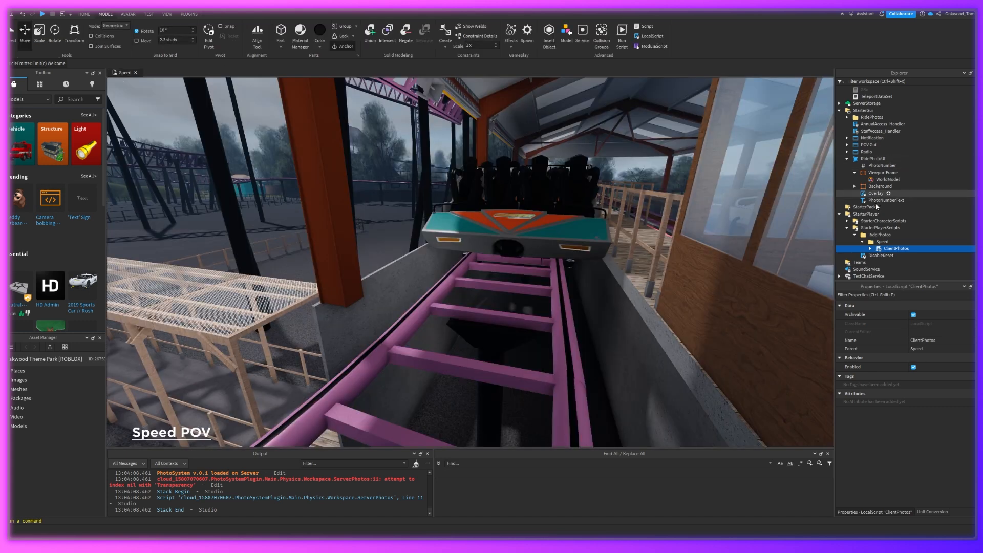
Open the ServerPhotos script, examine the Parent chain and TrainDetected assignment on line 14, and close the script
scroll(879, 236, "up", 10)
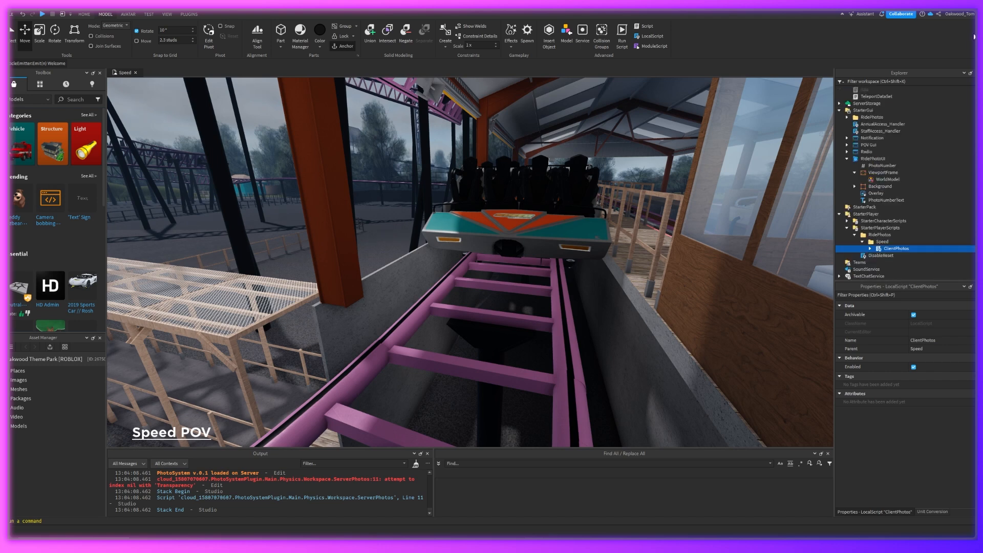
left_click(863, 235)
double_click(885, 234)
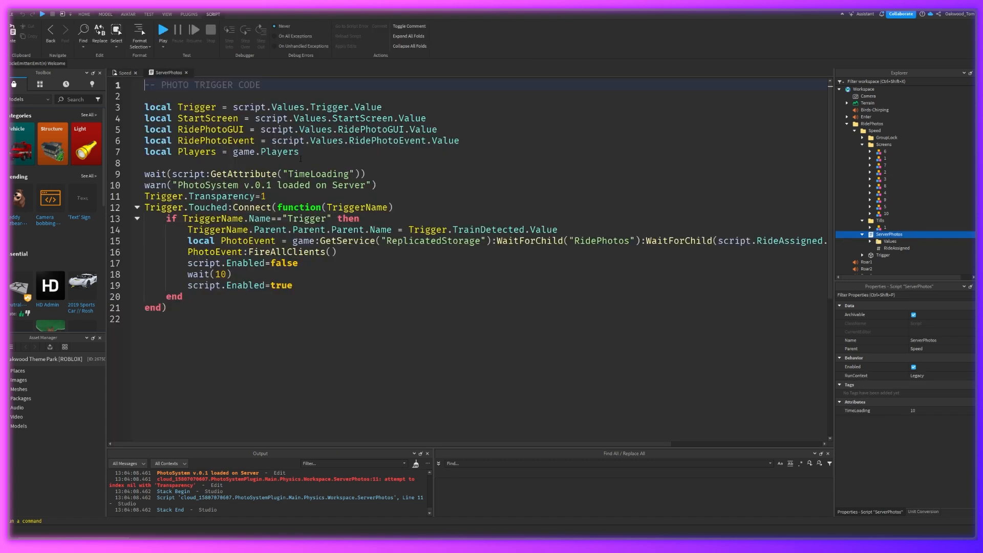
left_click(261, 228)
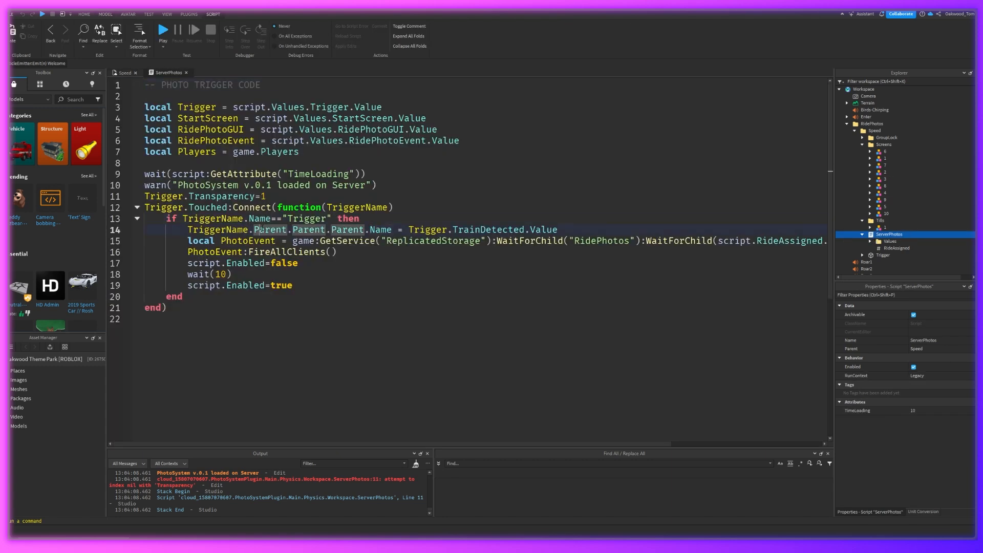
left_click(381, 230)
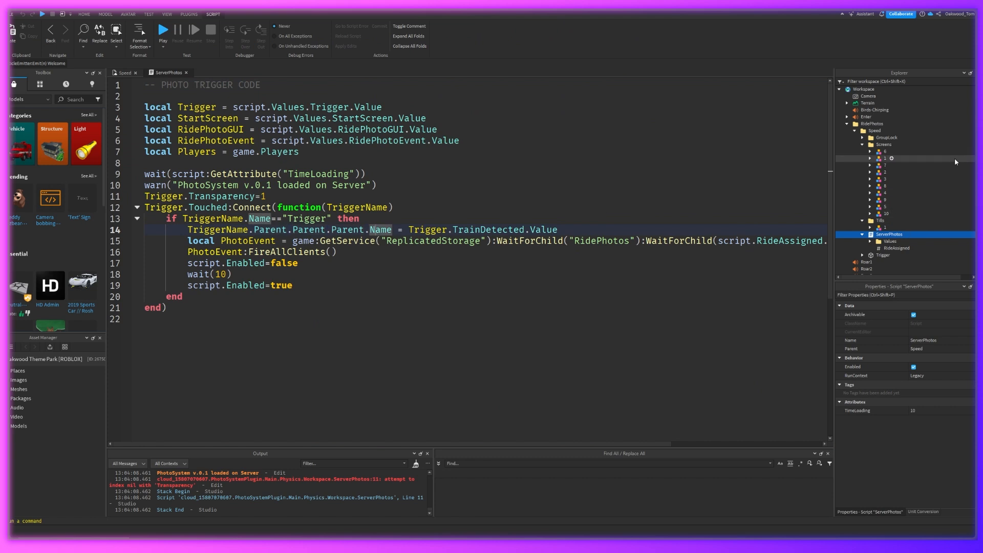
left_click(134, 73)
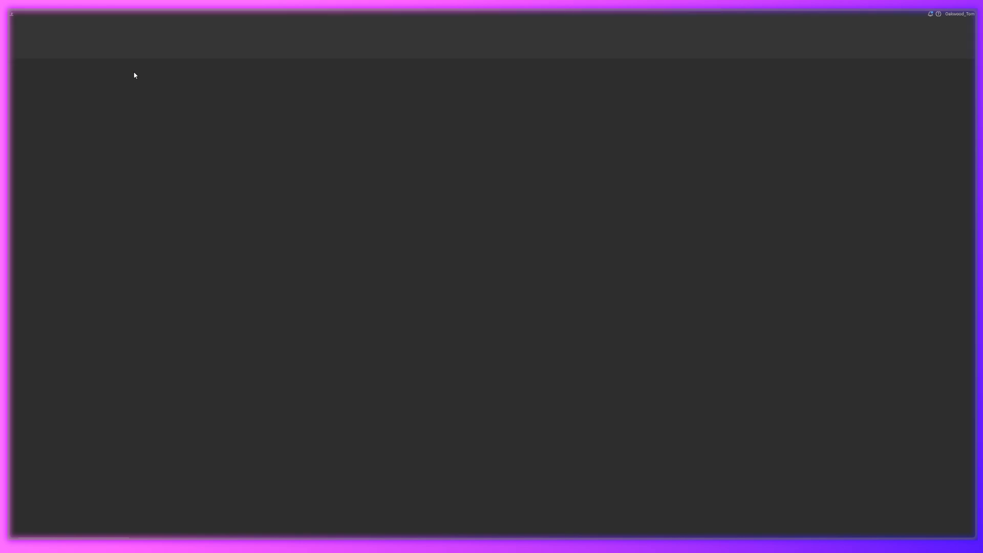
left_click(26, 75)
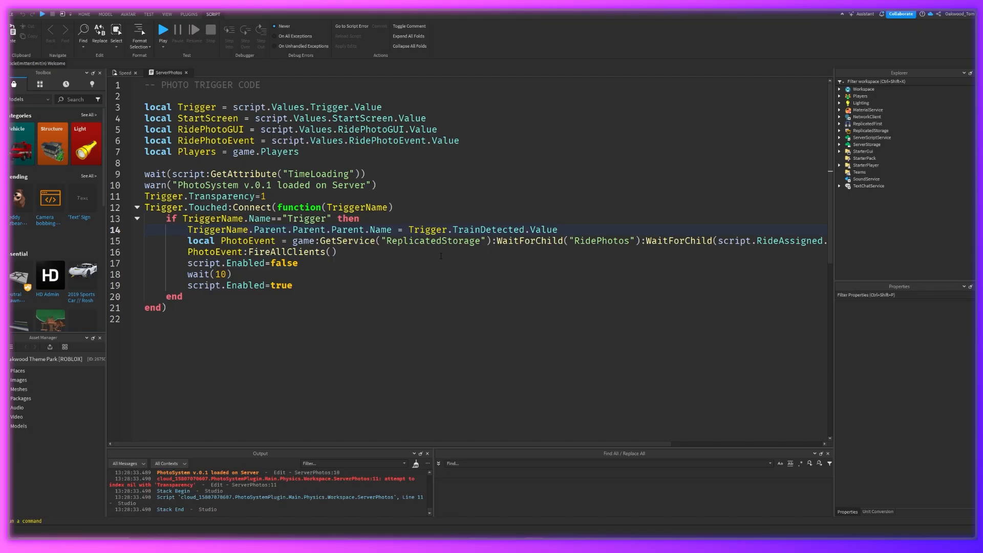
left_click(187, 74)
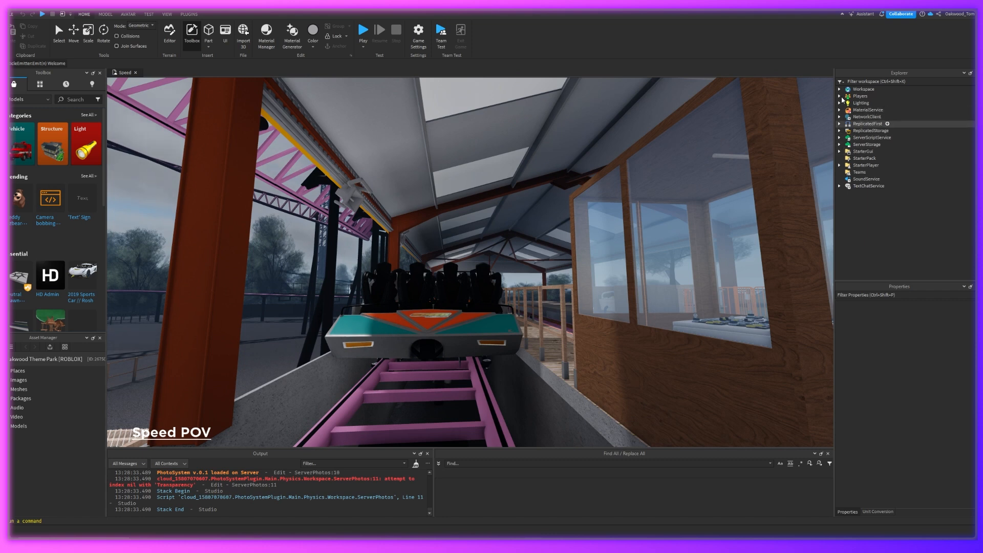
Reopen ServerPhotos from the Speed folder in RidePhotos, recheck the number of Parent references on line 14, and close it
left_click(839, 89)
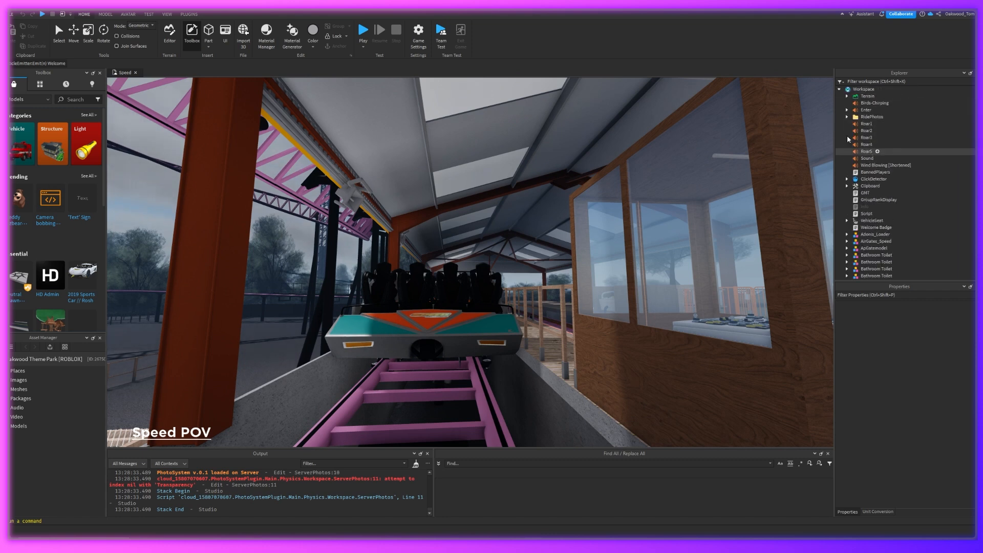
left_click(847, 124)
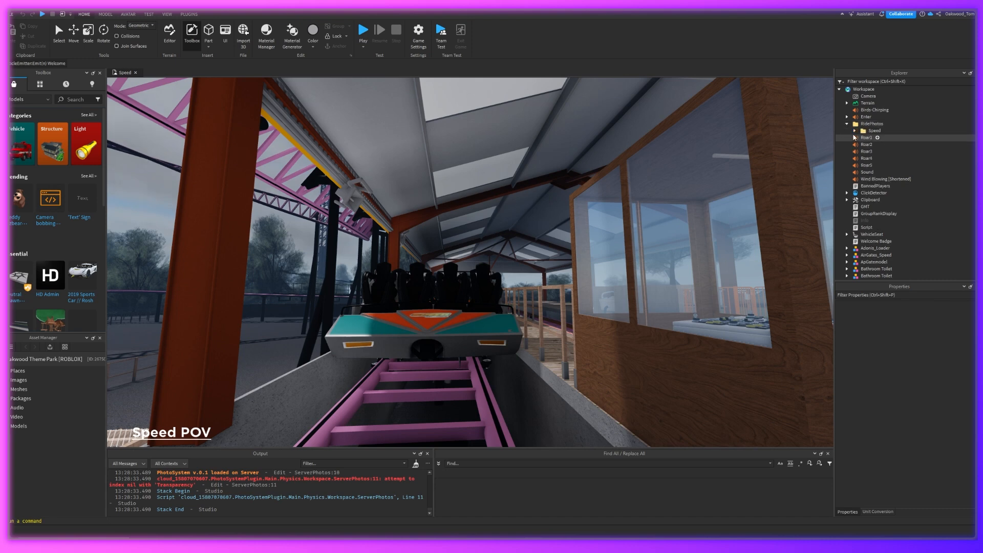
left_click(854, 130)
double_click(889, 159)
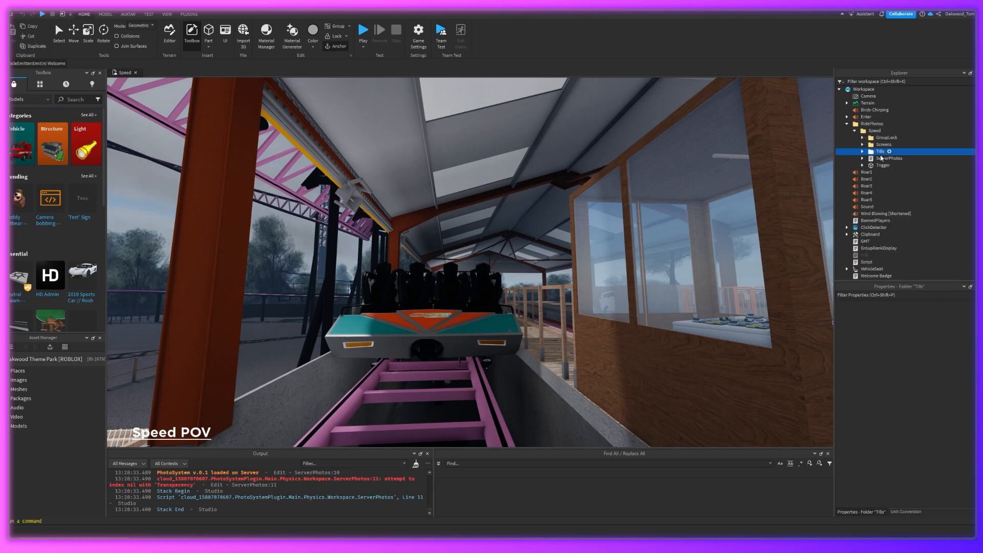
scroll(401, 166, "down", 5)
scroll(350, 200, "up", 5)
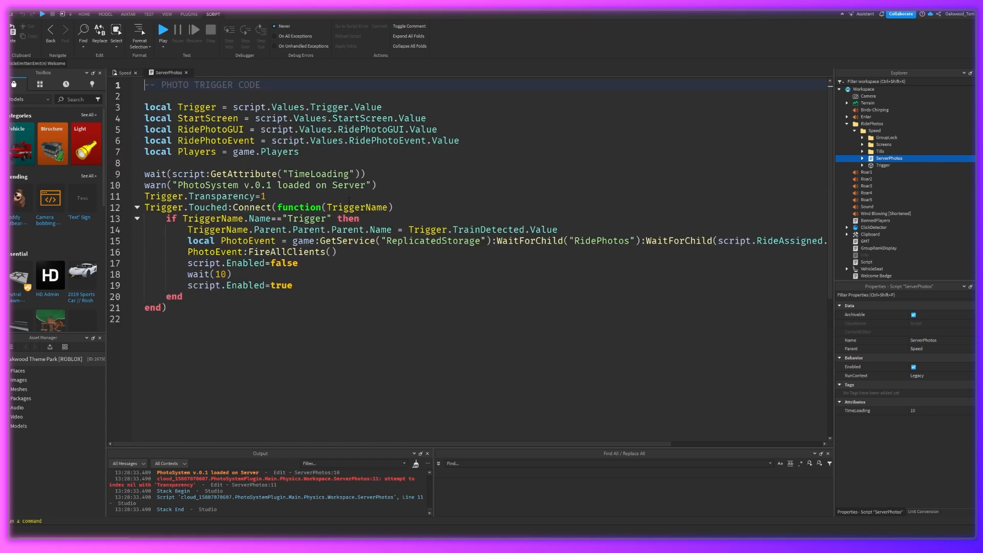
left_click(308, 229)
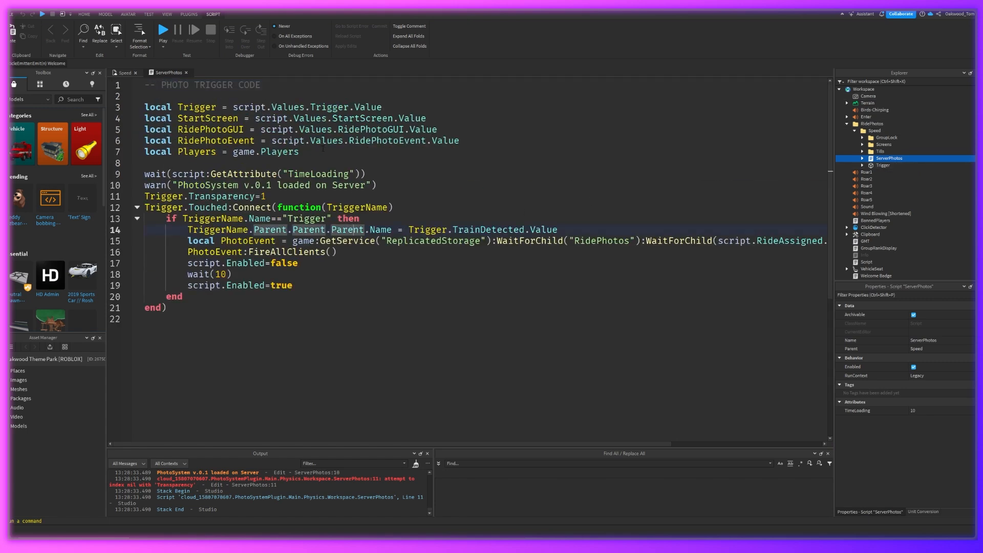
left_click(125, 72)
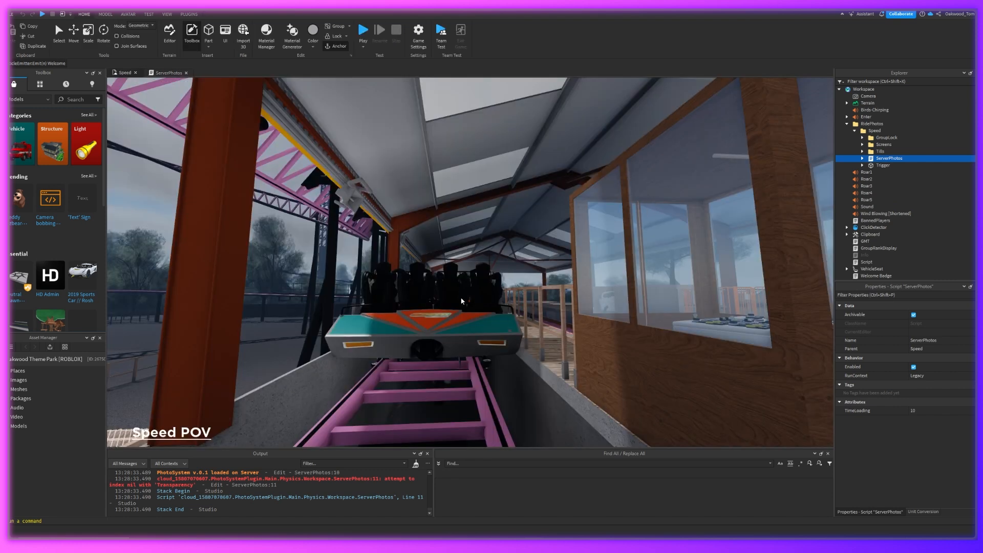
left_click(187, 73)
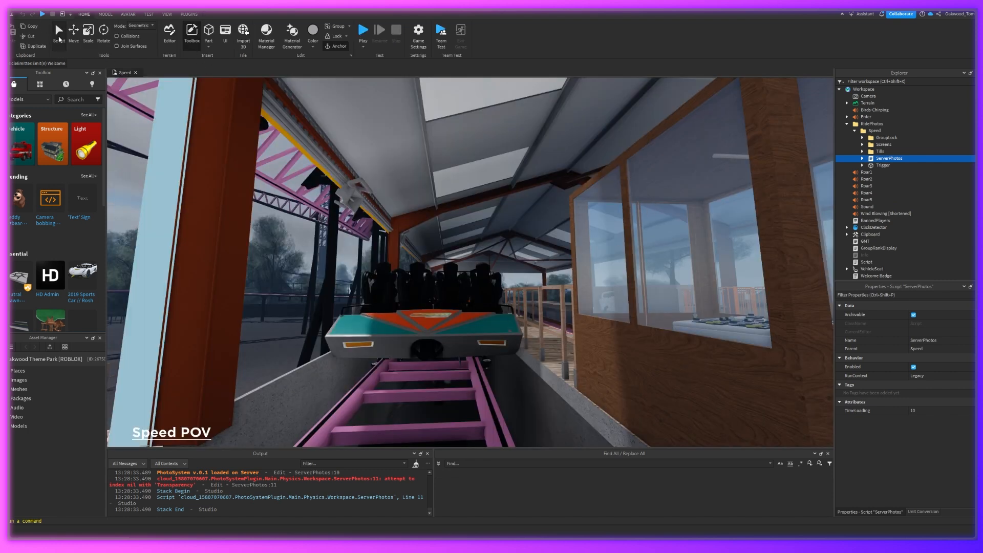
Select the coaster train in the station and expand its RegenSystem model to list the trains
left_click(60, 37)
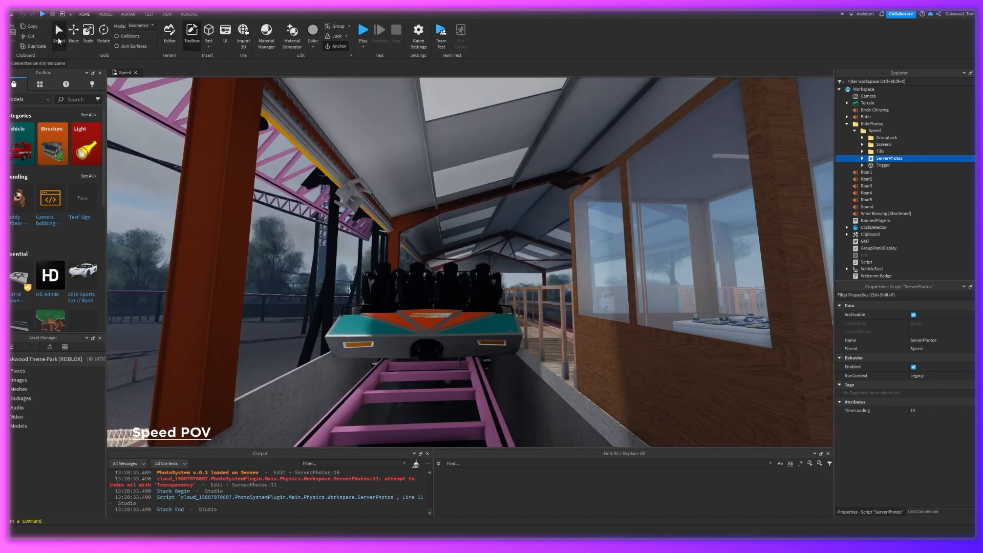
left_click(424, 303)
right_click_drag(445, 305, 449, 304)
scroll(449, 305, "up", 5)
left_click(849, 159)
left_click(847, 160)
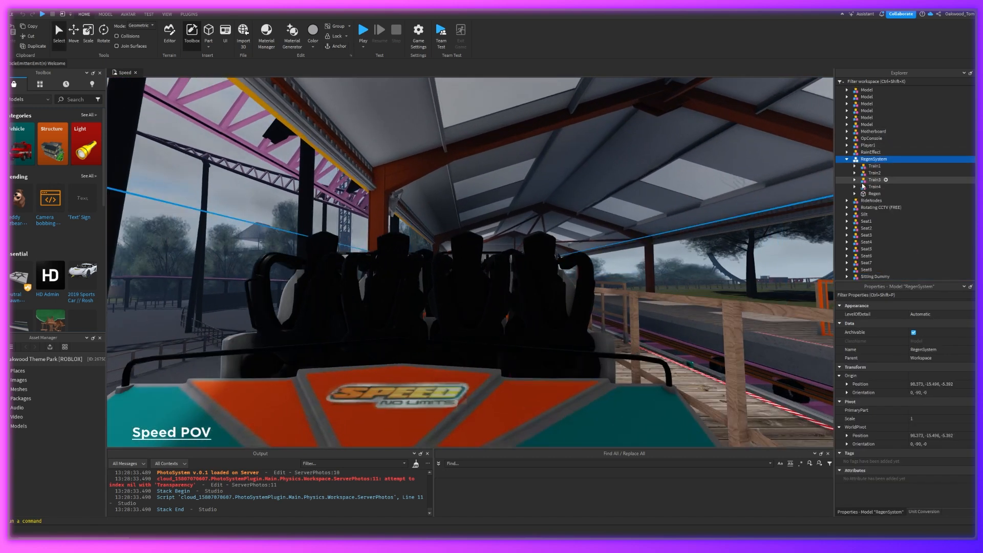
Expand Train2 and examine the nested Model holding the Trigger part, checking its parent levels
left_click(854, 173)
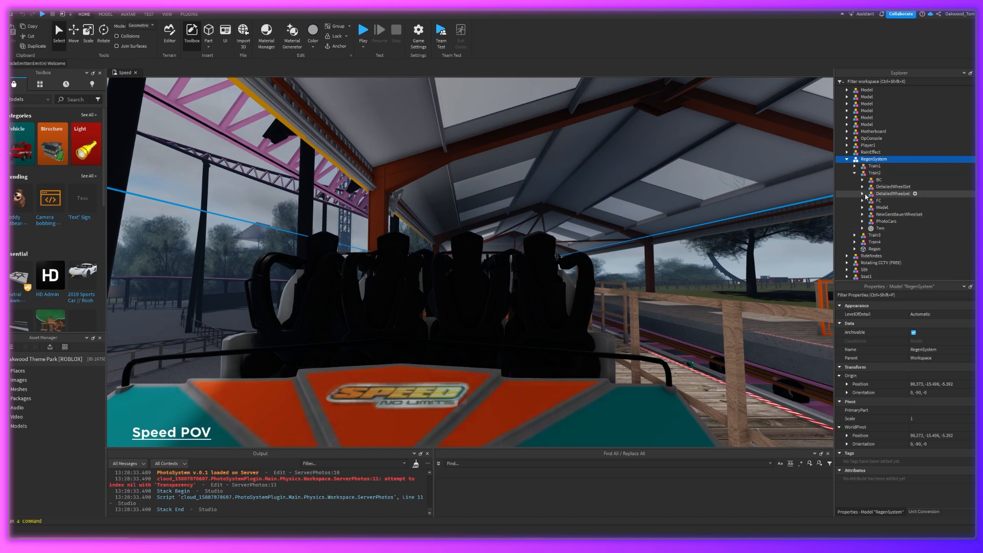
left_click(862, 221)
left_click(862, 221)
left_click(862, 208)
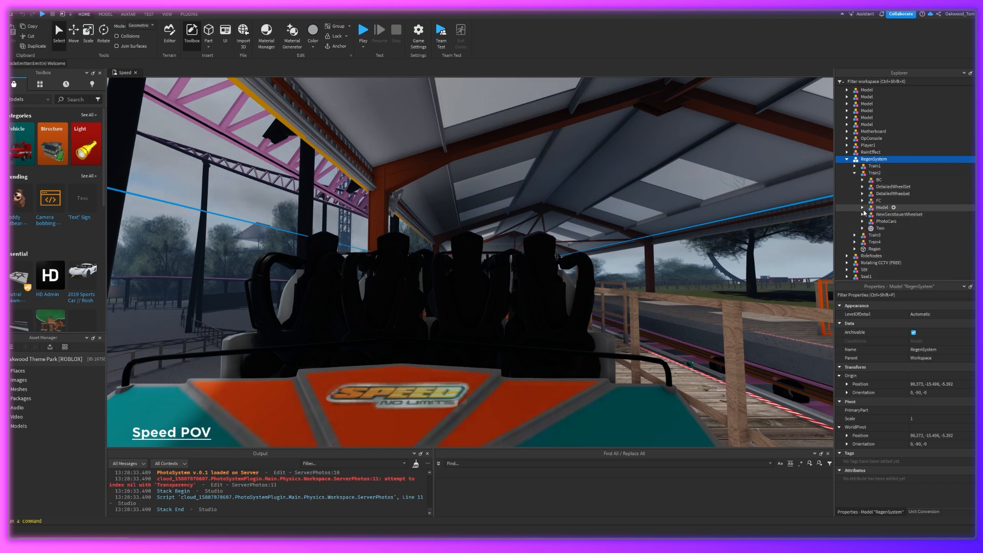
left_click(870, 214)
left_click(880, 220)
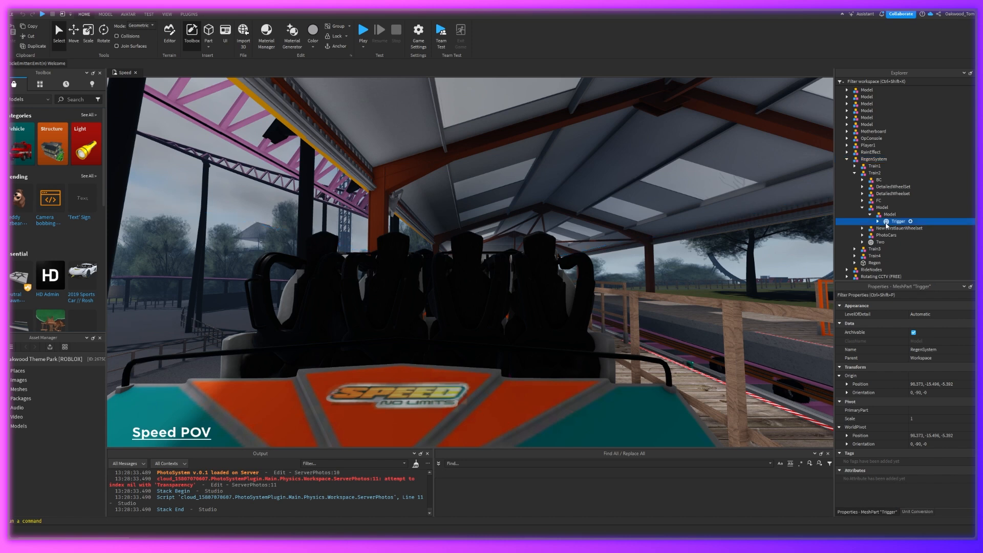
left_click(878, 215)
left_click(878, 207)
Check Train1 for comparison, reselect Train2, and collapse its hierarchy
left_click(864, 166)
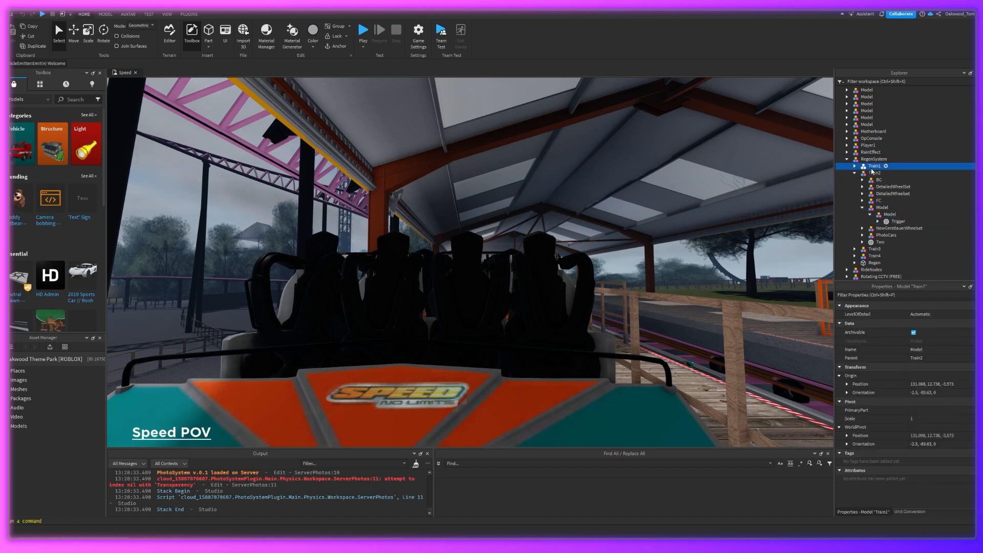
left_click(855, 167)
left_click(857, 170)
left_click(857, 166)
left_click(854, 167)
left_click(858, 172)
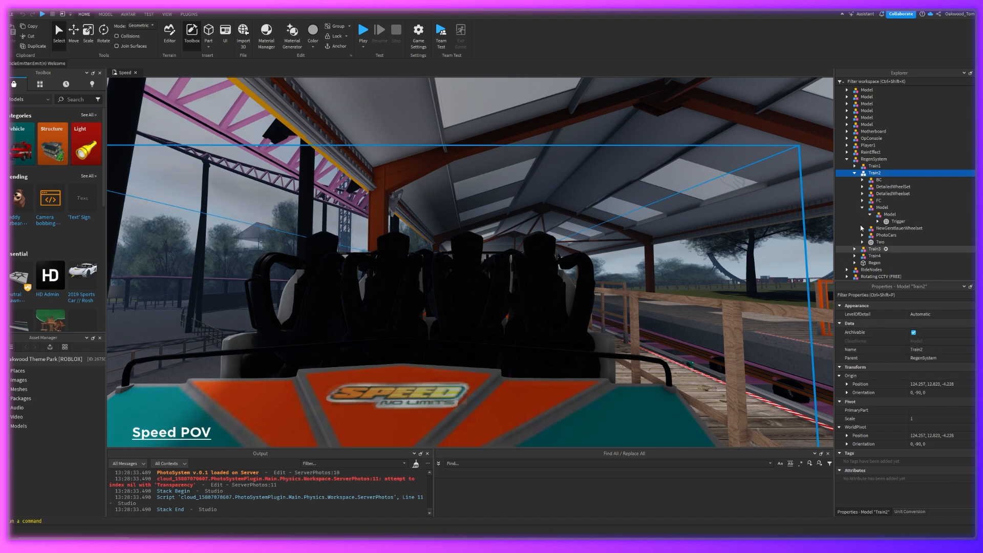
left_click(855, 173)
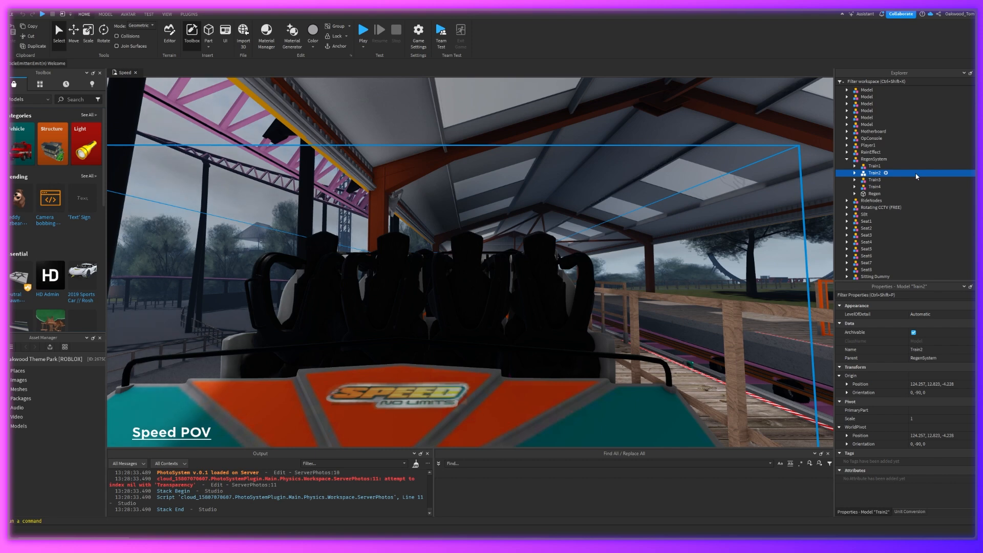
Fly around the outside of the Speed station and come back to view Train2 up close
key("d")
right_click_drag(581, 171, 521, 182)
key("s")
key("a")
key("w")
key("a")
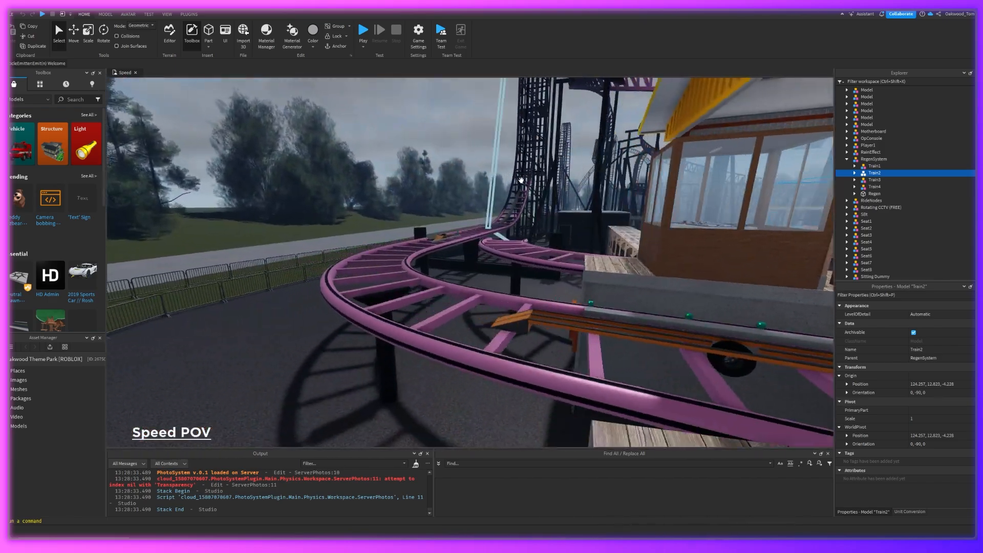
key("s")
key("s")
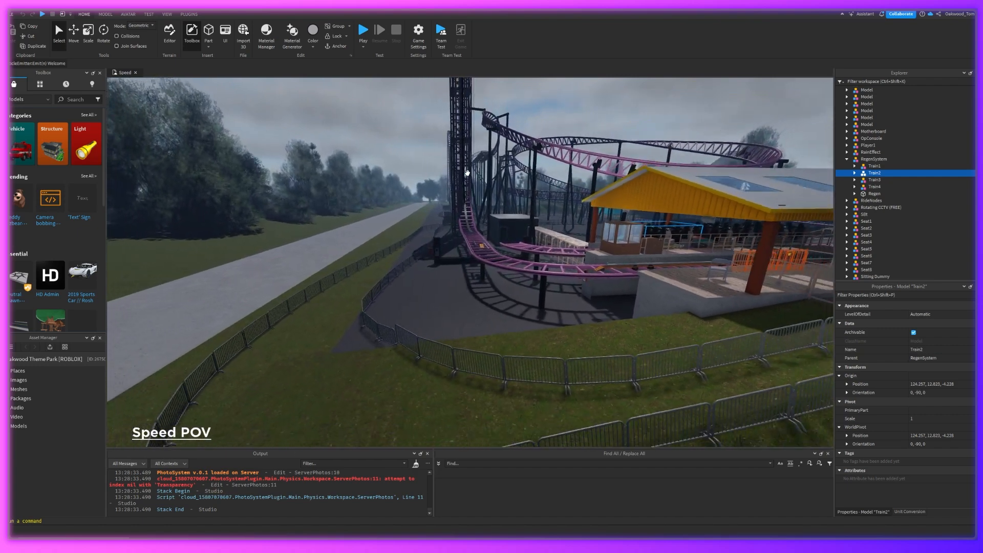
key("d")
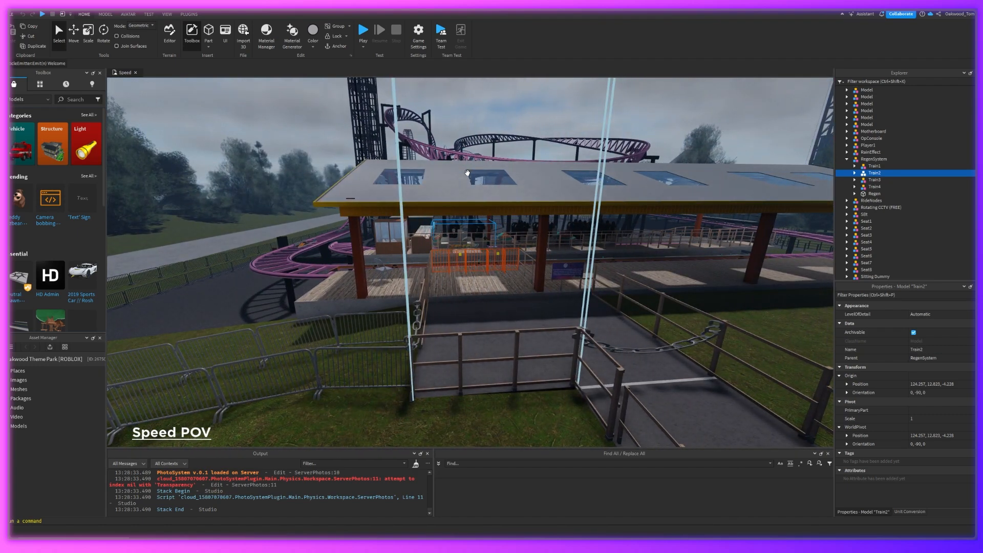
key("w")
right_click_drag(452, 289, 479, 226)
key("w")
key("s")
key("d")
key("w")
key("w")
key("w")
key("s")
key("s")
key("s")
key("a")
key("w")
key("w")
key("a")
key("a")
key("w")
key("s")
key("s")
key("d")
key("w")
key("d")
key("w")
Review the parts inside Train2, including Two, view the train from outside the station, and collapse Train2
left_click(854, 173)
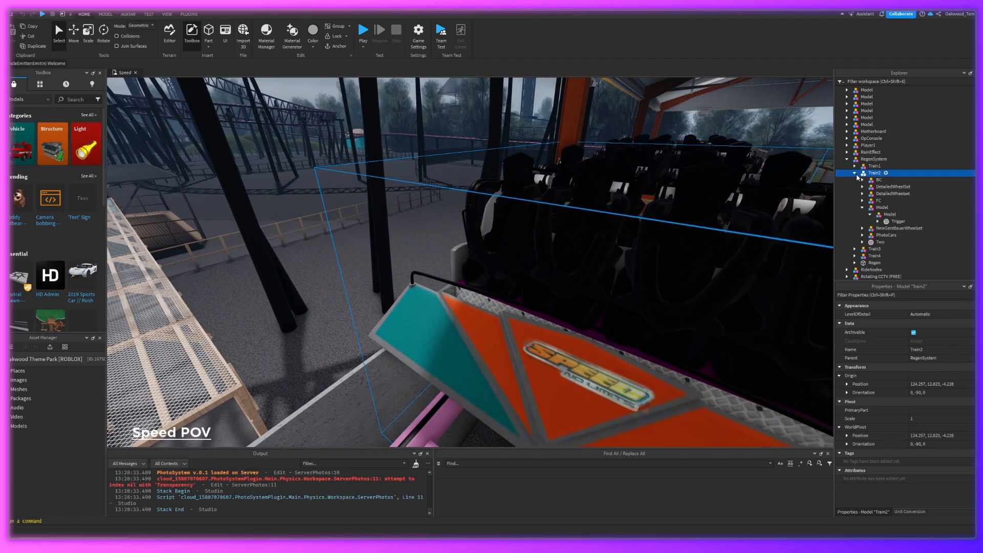
left_click(863, 242)
left_click(863, 241)
right_click_drag(669, 247, 672, 243)
key("s")
key("s")
key("w")
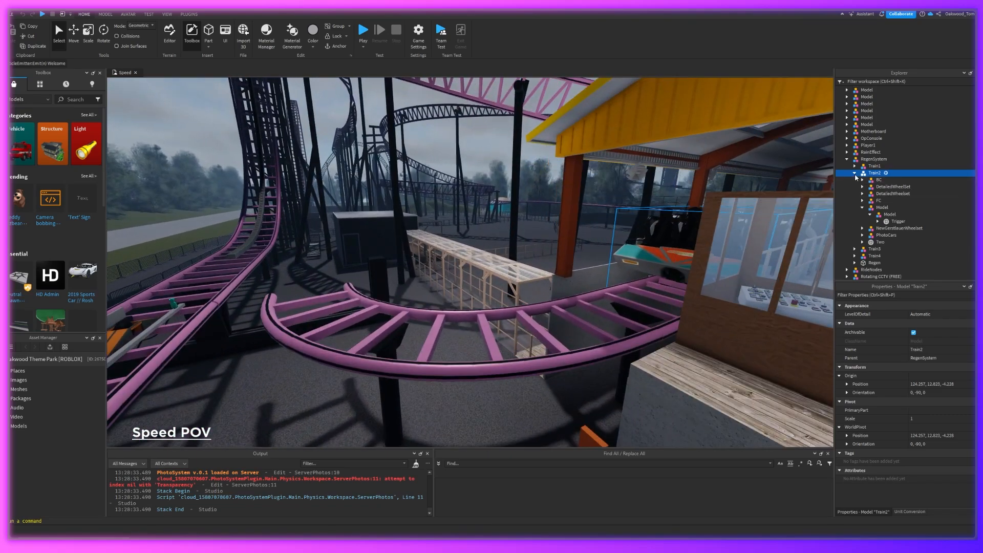
left_click(855, 174)
Select the Seat1 model on the display train, extend the selection through Seat8, and add the DisplayTrain model
right_click_drag(709, 204, 615, 323)
key("w")
key("w")
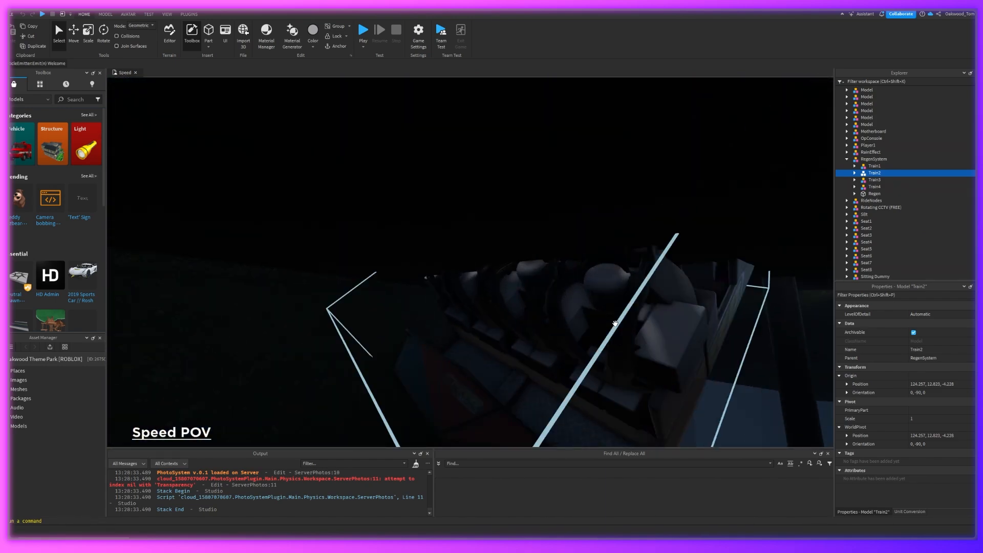
left_click(615, 323)
scroll(859, 230, "down", 2)
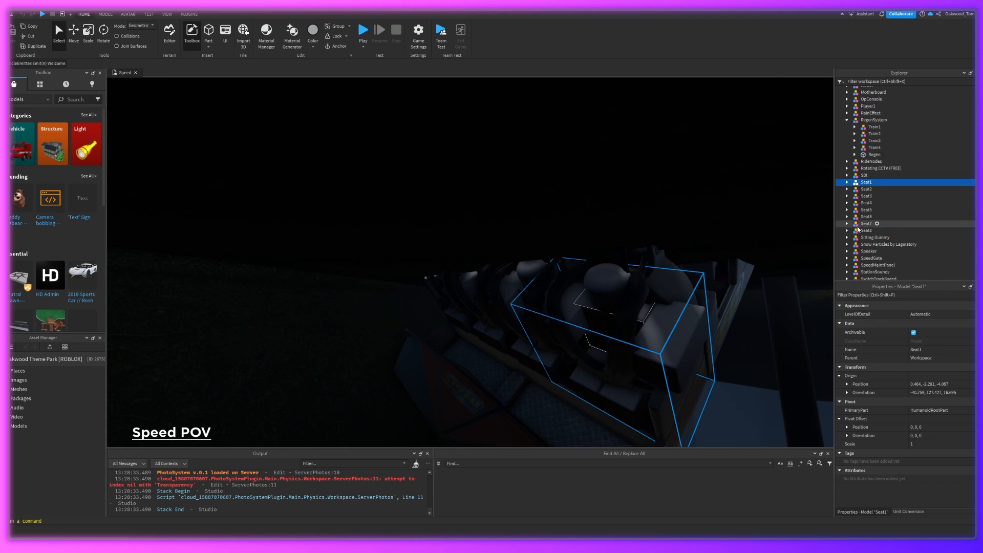
left_click(861, 230, "shift")
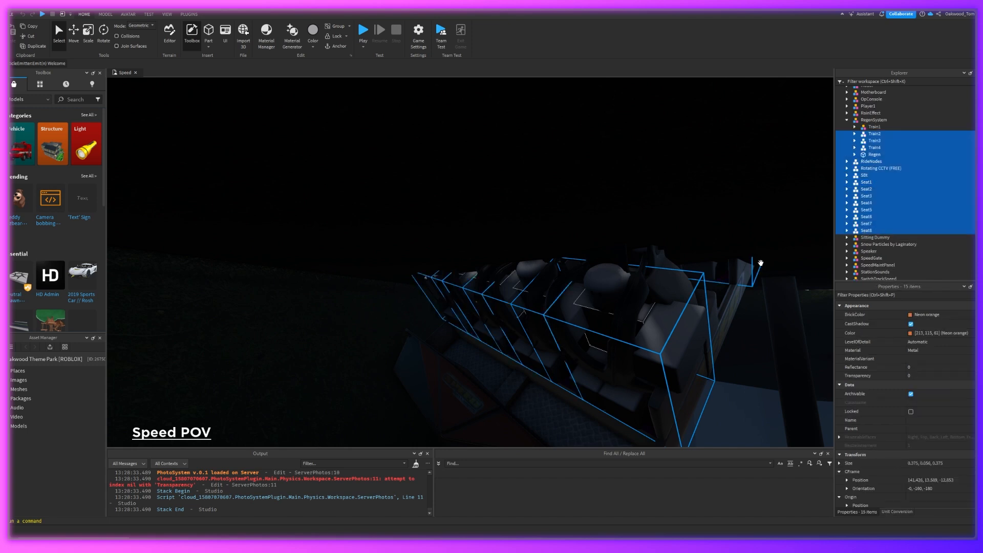
left_click(715, 338, "shift")
Reparent the selected models to the ViewportFrame of RidePhotoUI in StarterGui
scroll(944, 364, "down", 8)
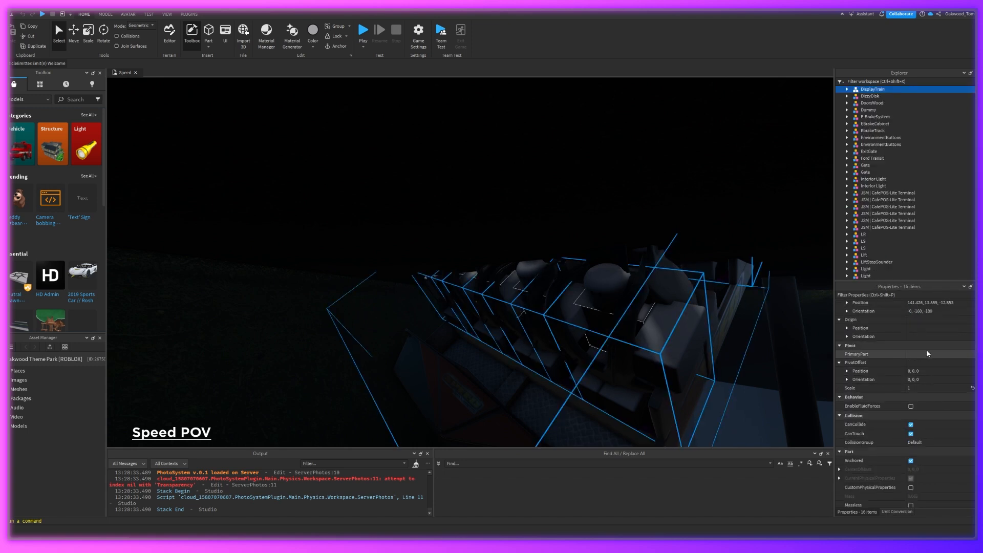
scroll(929, 362, "up", 5)
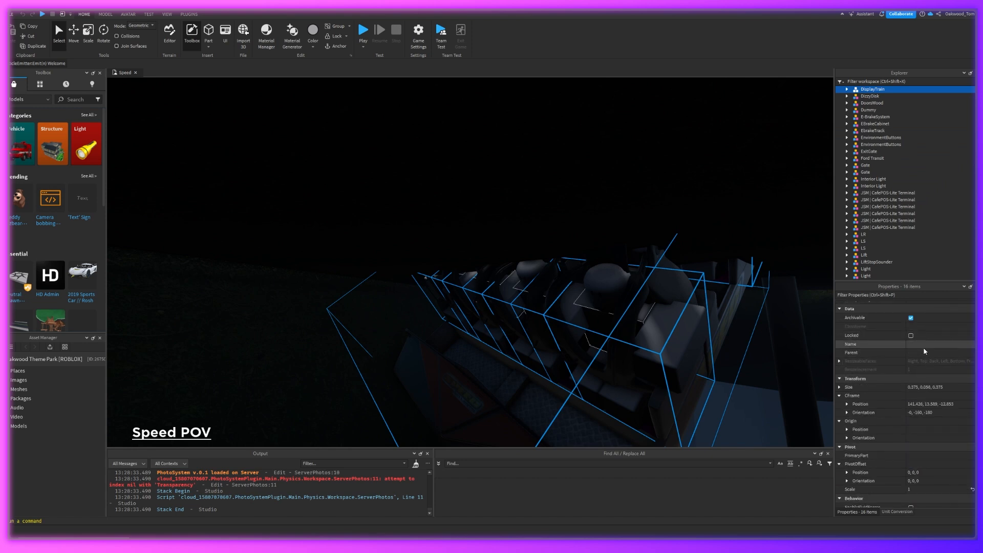
left_click(922, 353)
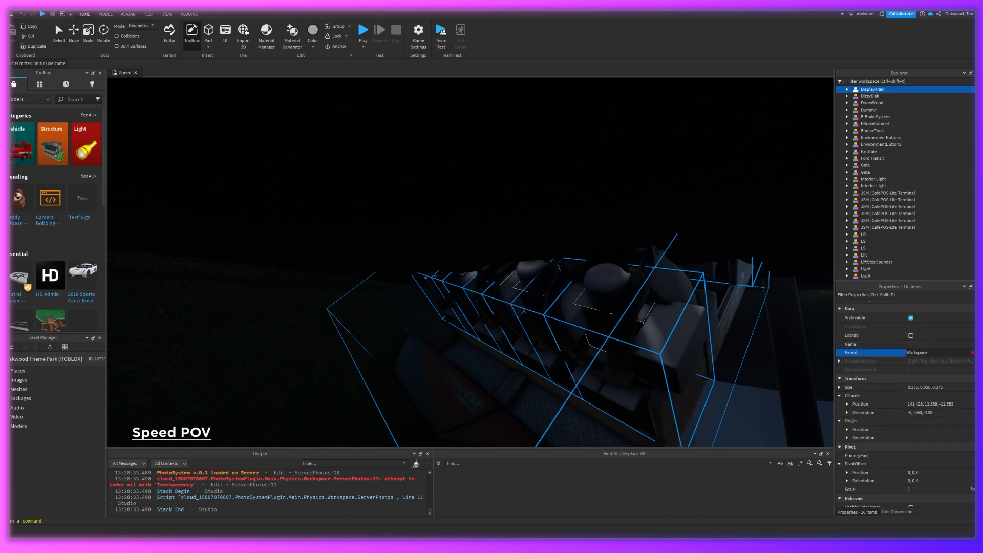
left_click_drag(977, 154, 956, 308)
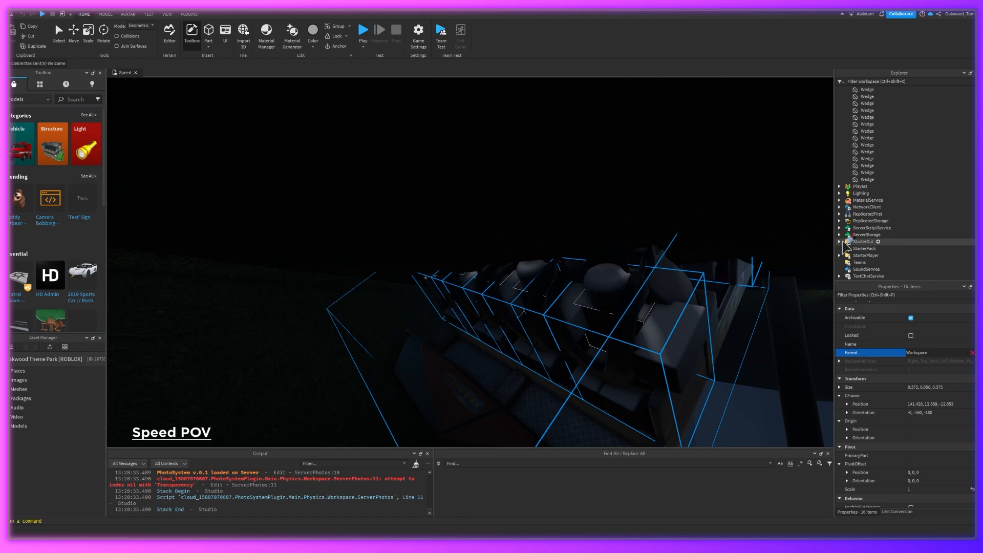
scroll(863, 261, "down", 2)
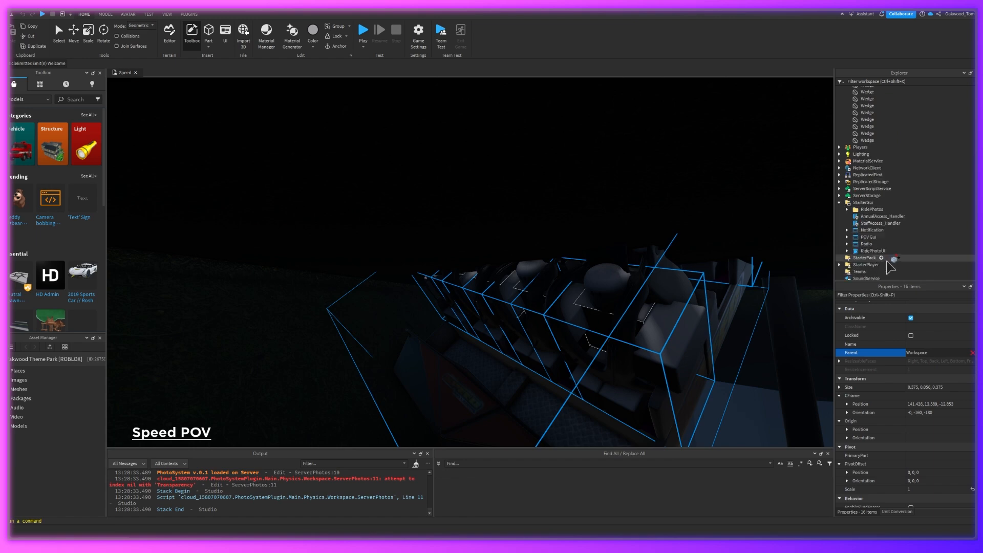
left_click(883, 250)
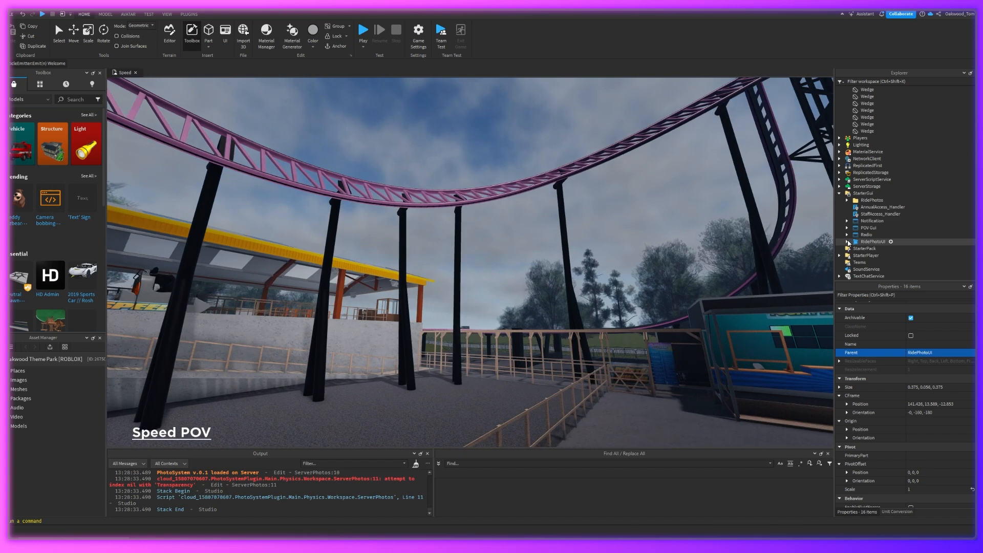
left_click(847, 241)
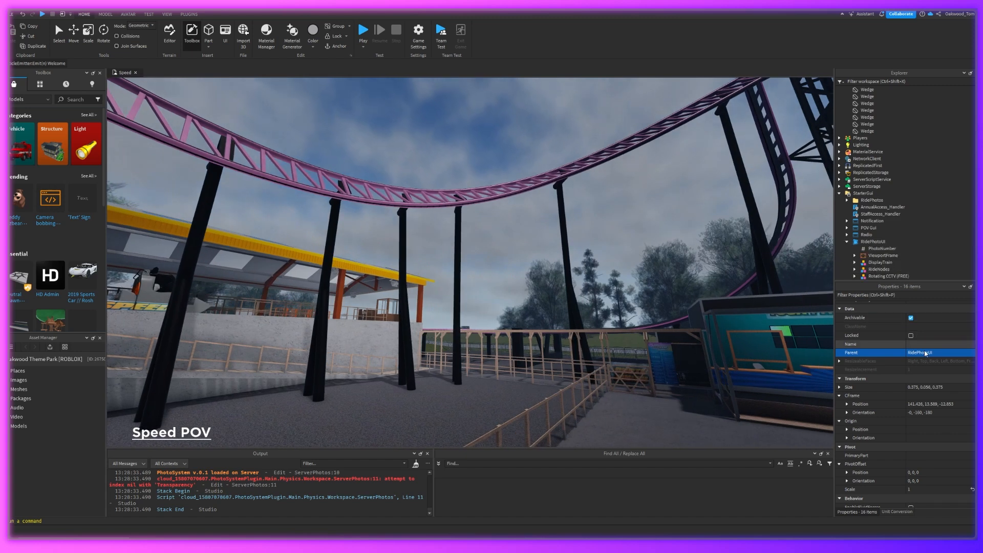
left_click_drag(923, 347, 892, 260)
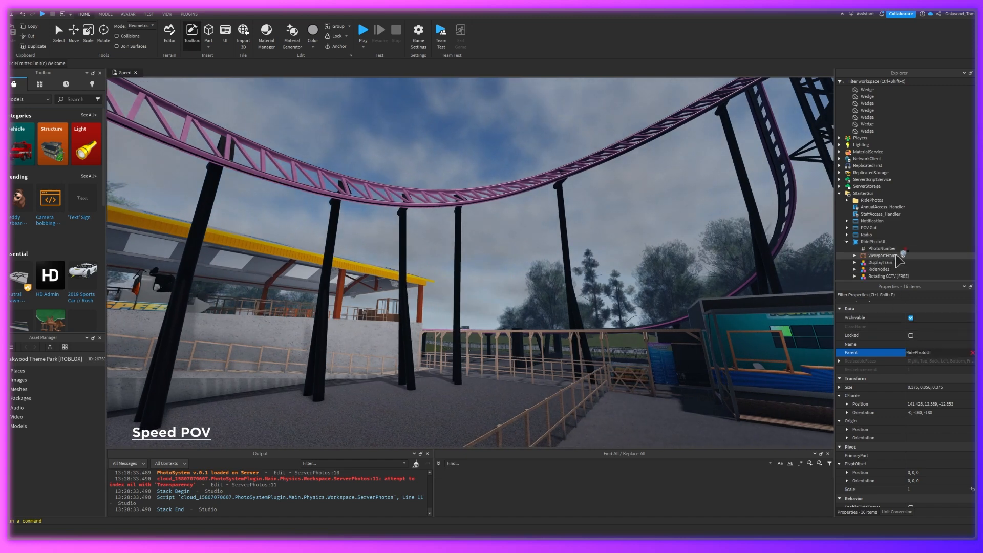
Activate the Move tool and examine where the reparented selection sits in the park
right_click_drag(588, 269, 592, 287)
scroll(589, 269, "up", 10)
key("d")
key("s")
left_click(78, 42)
key("w")
key("w")
scroll(965, 207, "down", 2)
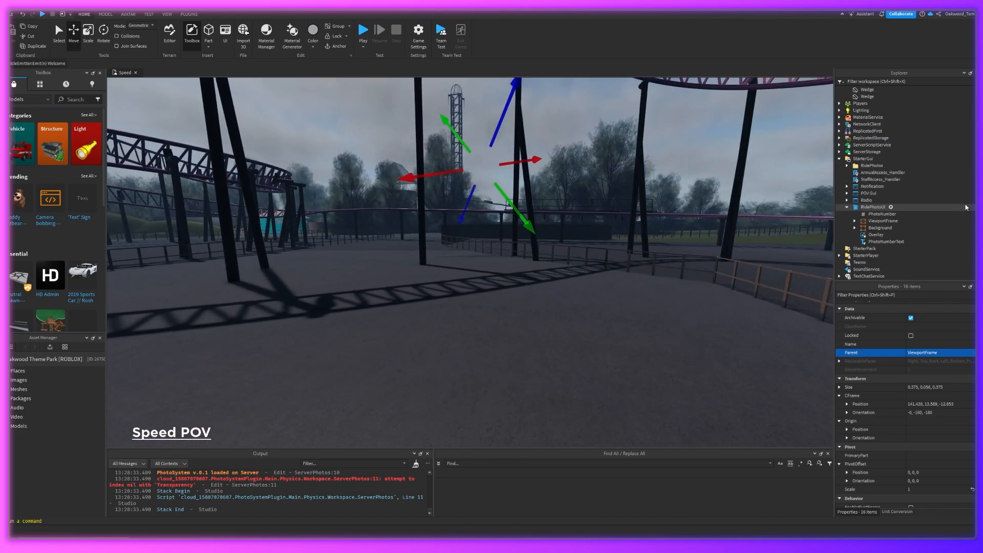
Expand the ViewportFrame of RidePhotoUI and collapse the RideNodes, Rotating CCTV (FREE) and first seat hierarchies to review its children
left_click(855, 222)
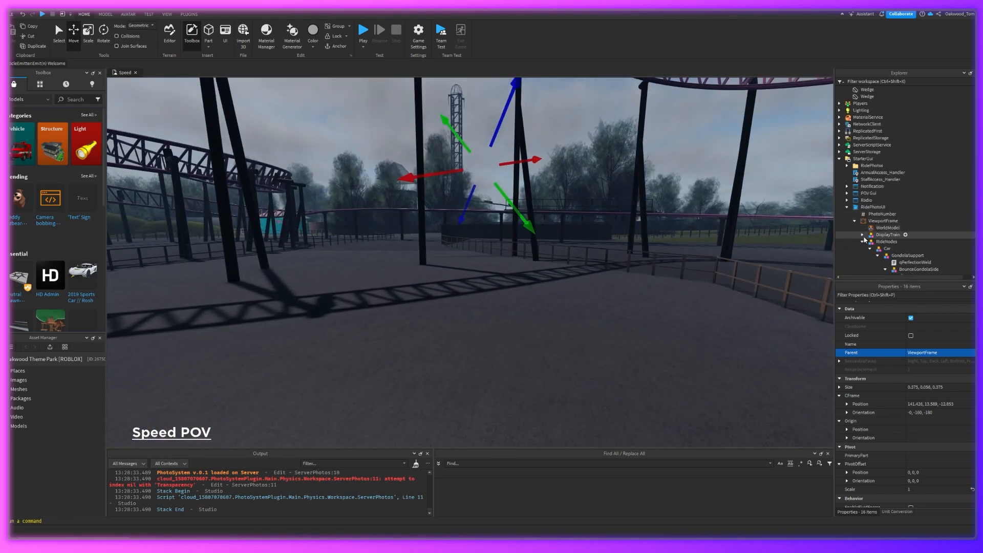
left_click(863, 245)
left_click(863, 250)
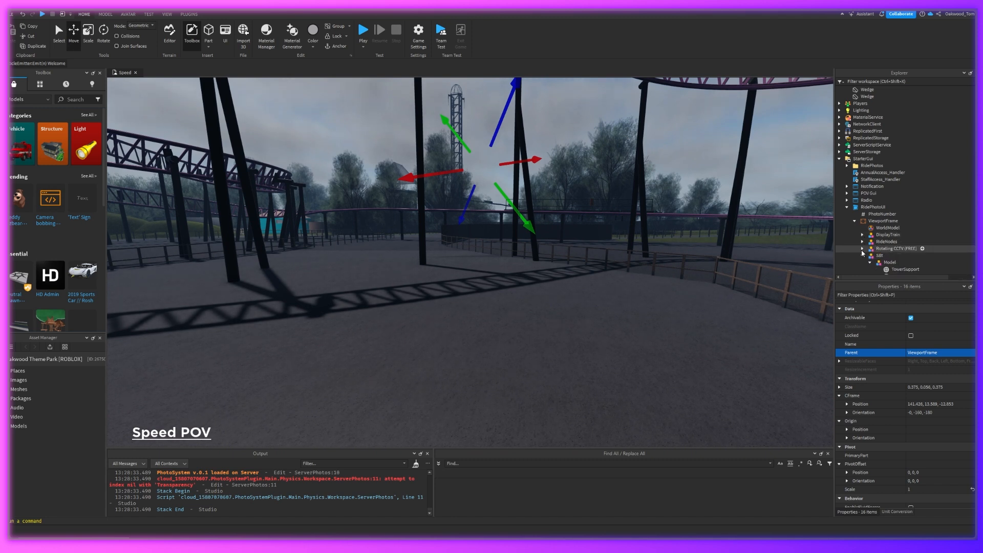
left_click(863, 263)
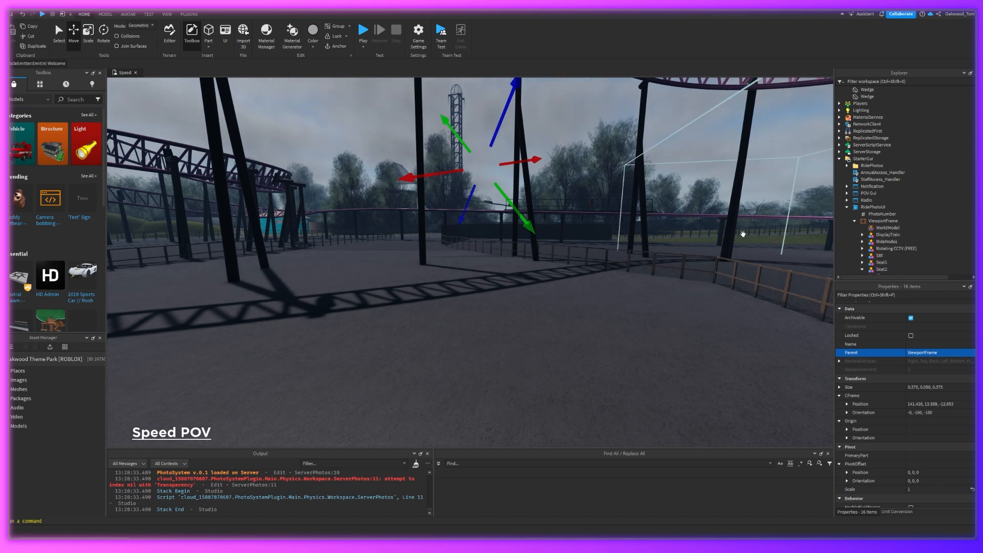
scroll(882, 234, "down", 8)
scroll(883, 229, "up", 15)
scroll(883, 229, "down", 7)
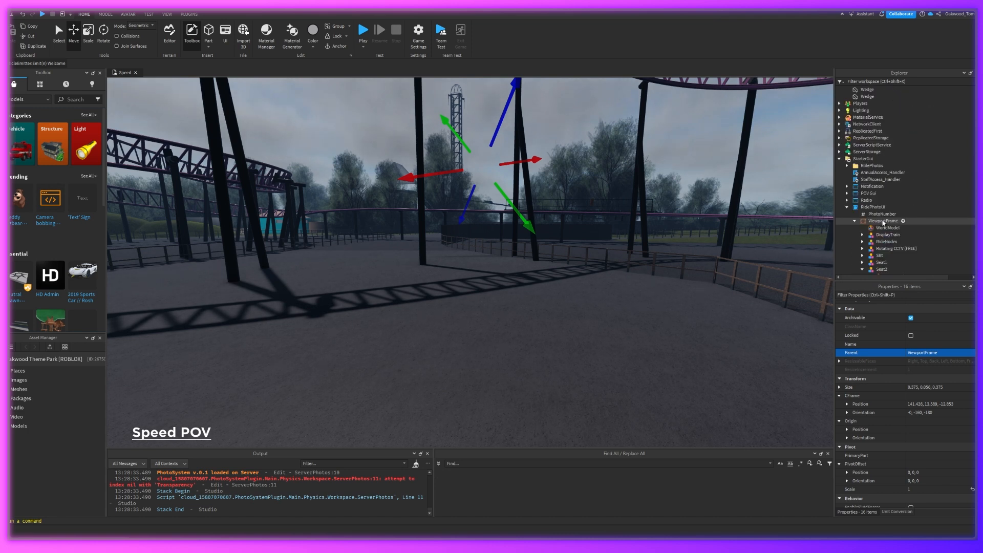
left_click(877, 247, "shift")
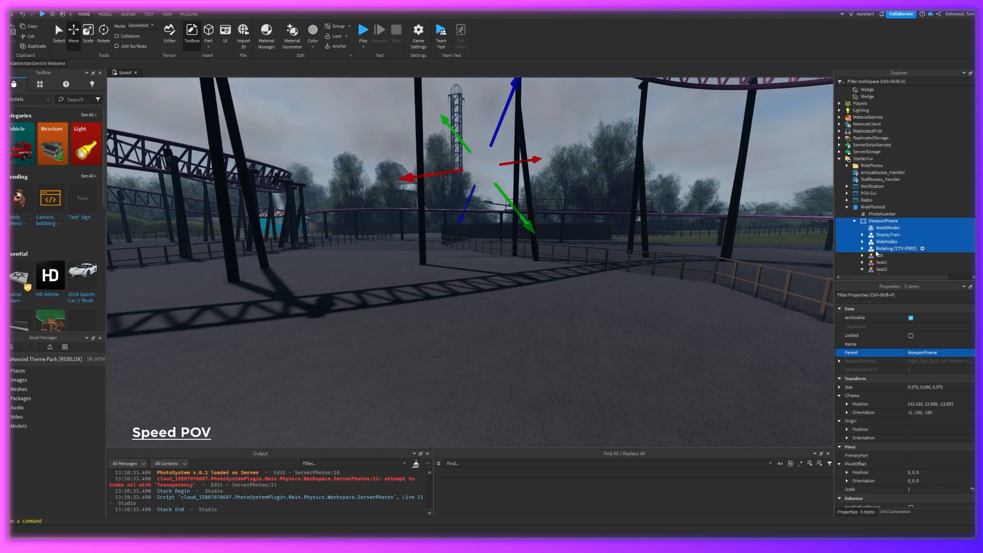
left_click(891, 248, "ctrl")
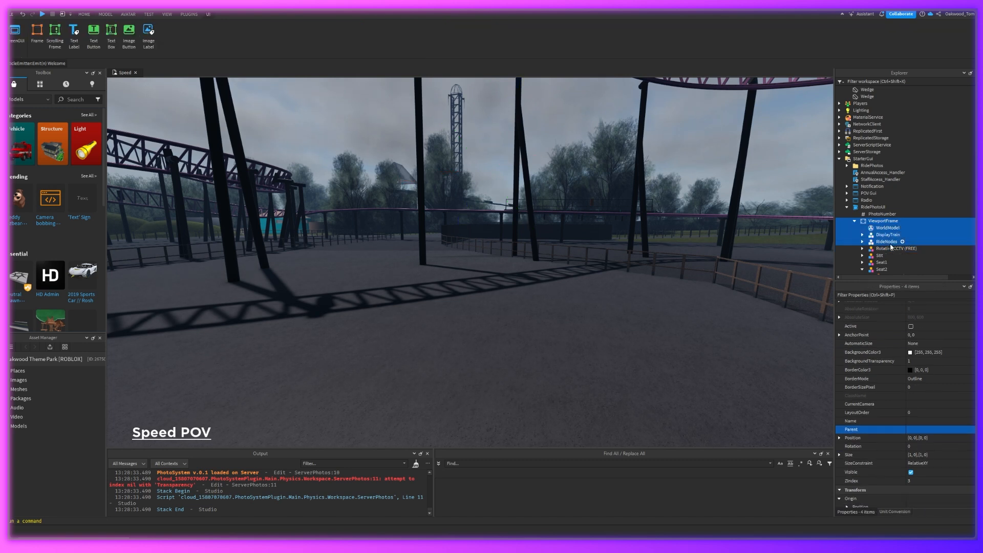
left_click(872, 186)
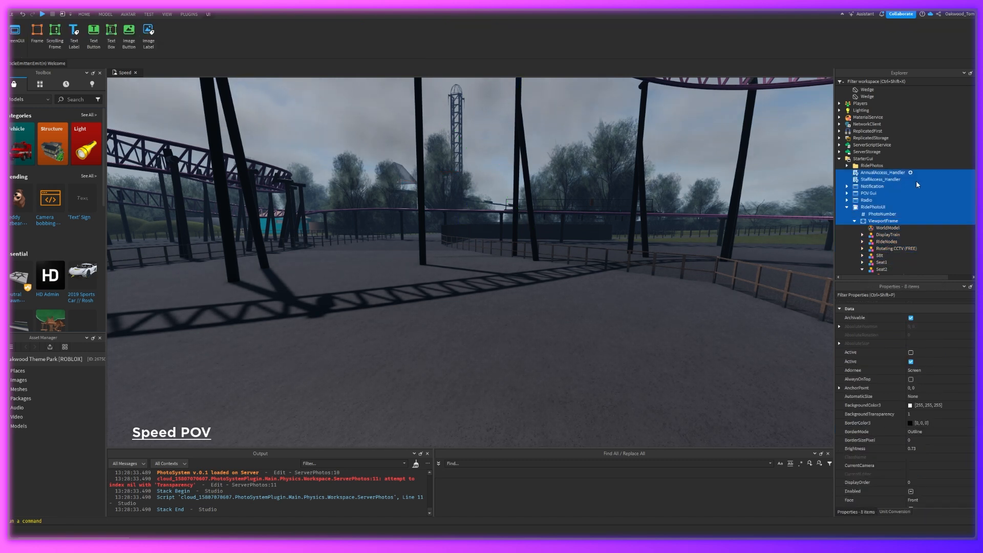
left_click(884, 242)
Collapse the remaining seat models through Seat8 and the Train2, Train3 and Train4 models inside ViewportFrame
scroll(878, 238, "down", 2)
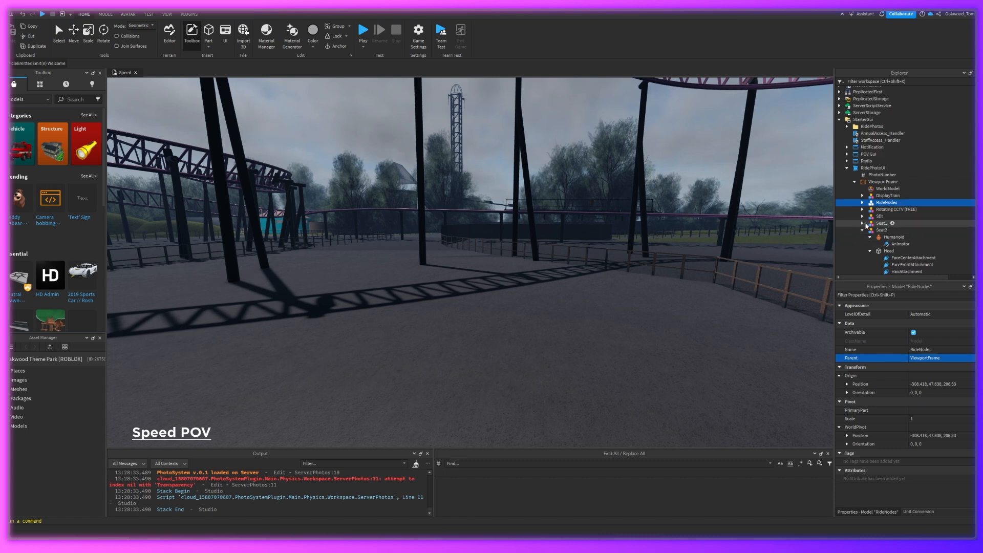
left_click(862, 237)
left_click(862, 244)
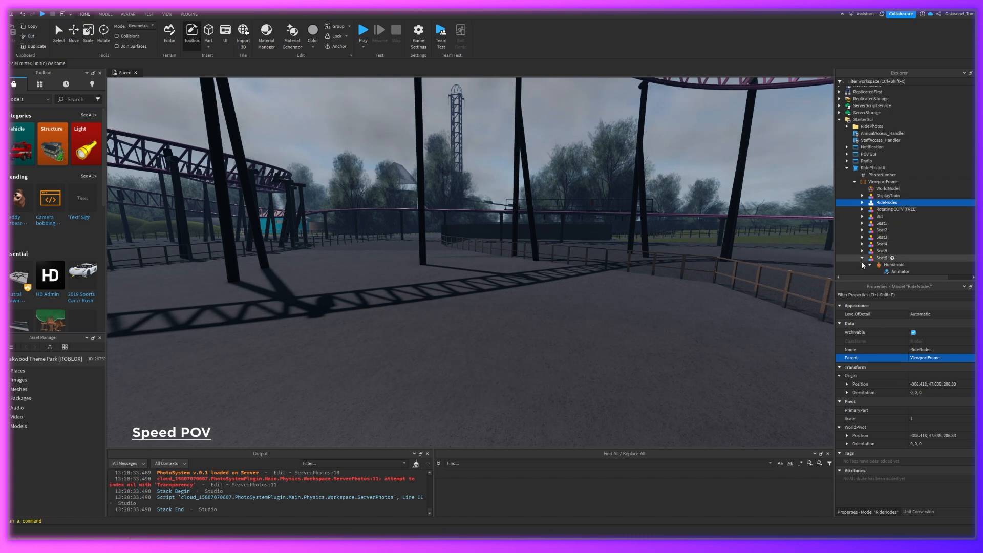
left_click(863, 263)
left_click(862, 265)
scroll(865, 261, "down", 1)
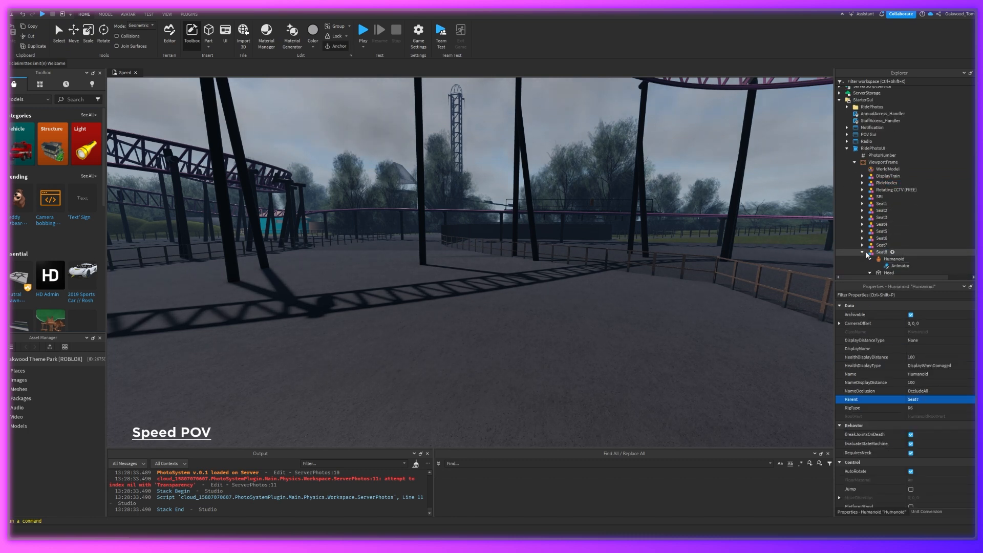
scroll(867, 254, "down", 3)
left_click(863, 201)
left_click(862, 207)
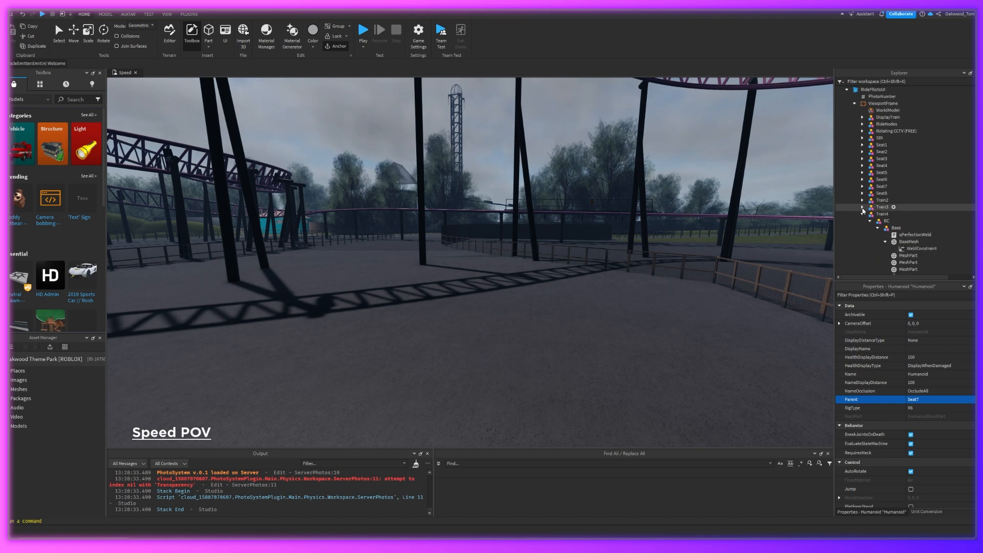
left_click(862, 215)
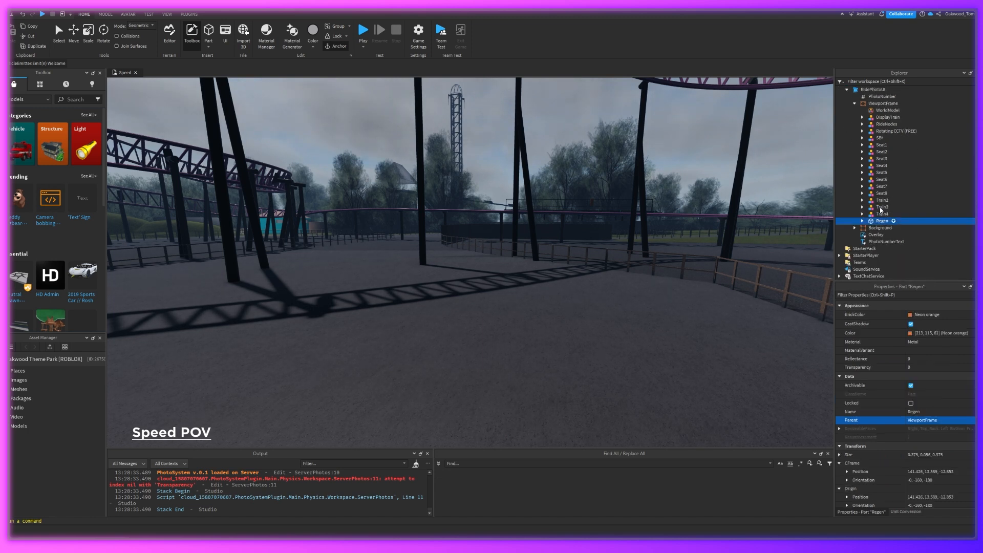
Reparent RideNodes, Rotating CCTV (FREE), Still, Train2, Train3, Train4 and Regen from RidePhotoUI's ViewportFrame to Workspace
left_click(881, 200, "shift")
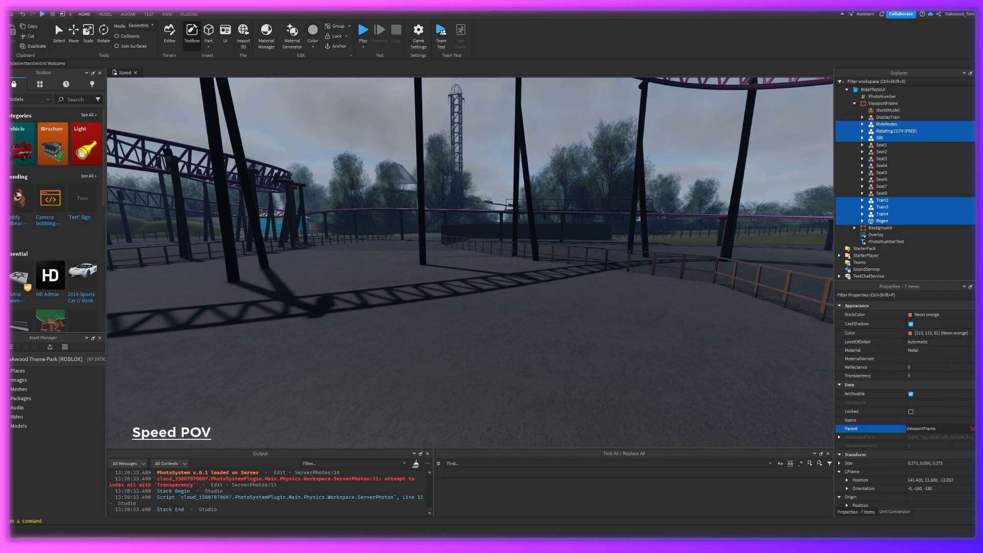
left_click_drag(977, 230, 977, 82)
left_click(868, 89)
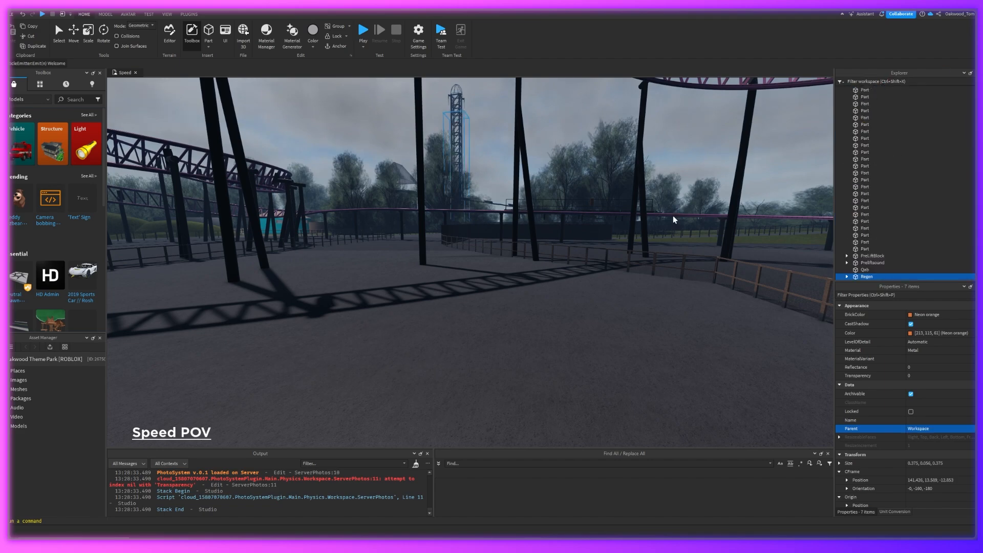
Select Train2, Train3 and the remaining coaster train in the station and reparent them to the RegenSystem model
key("f")
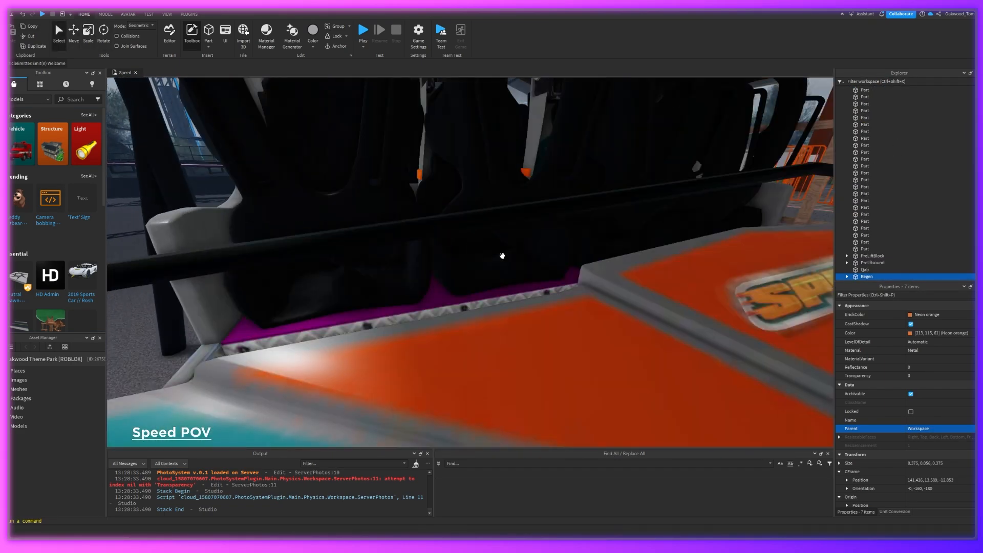
left_click(502, 255)
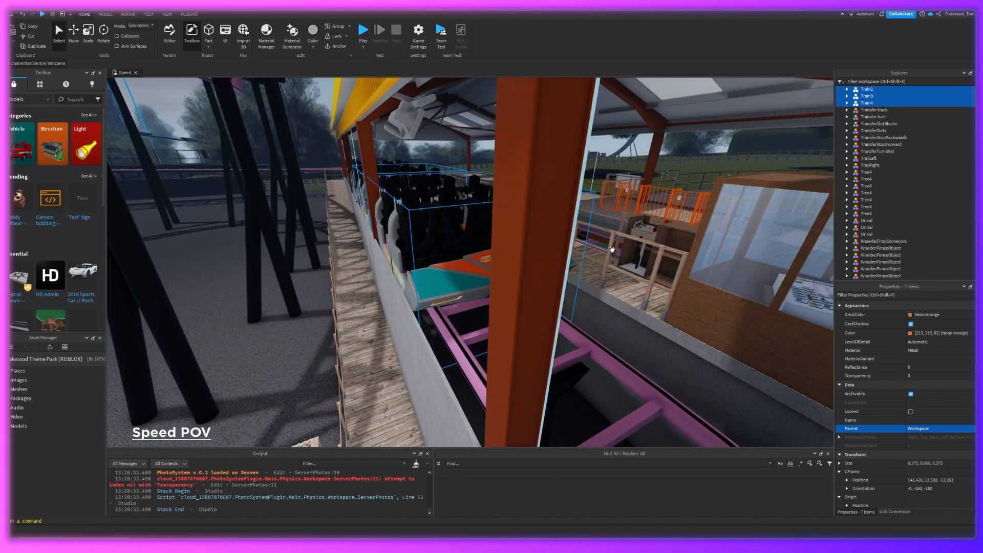
left_click(541, 271)
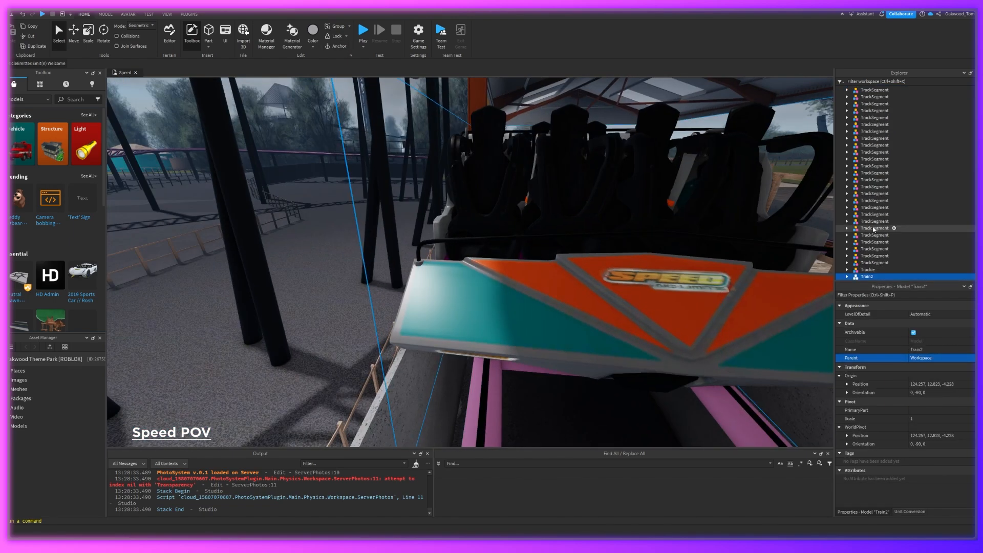
scroll(866, 229, "down", 4)
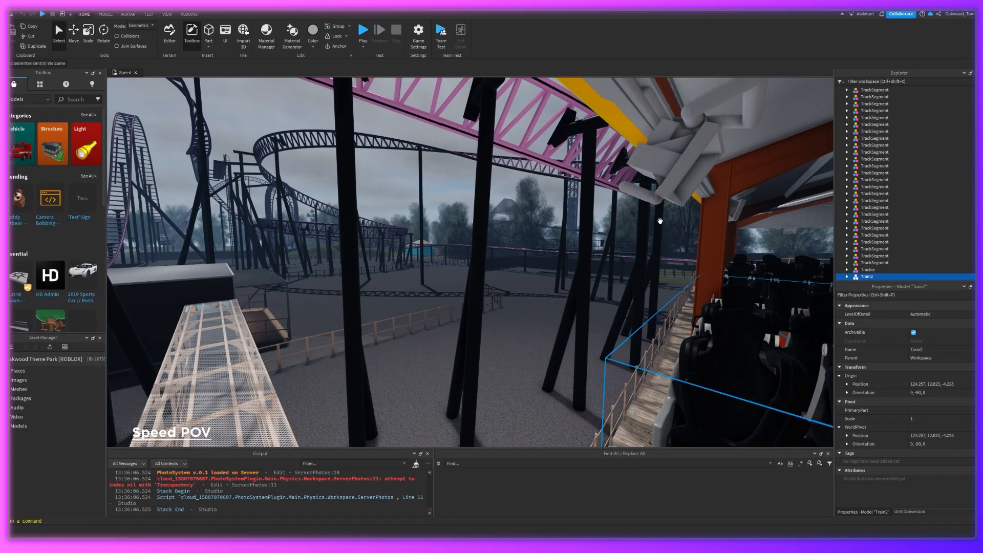
key("f")
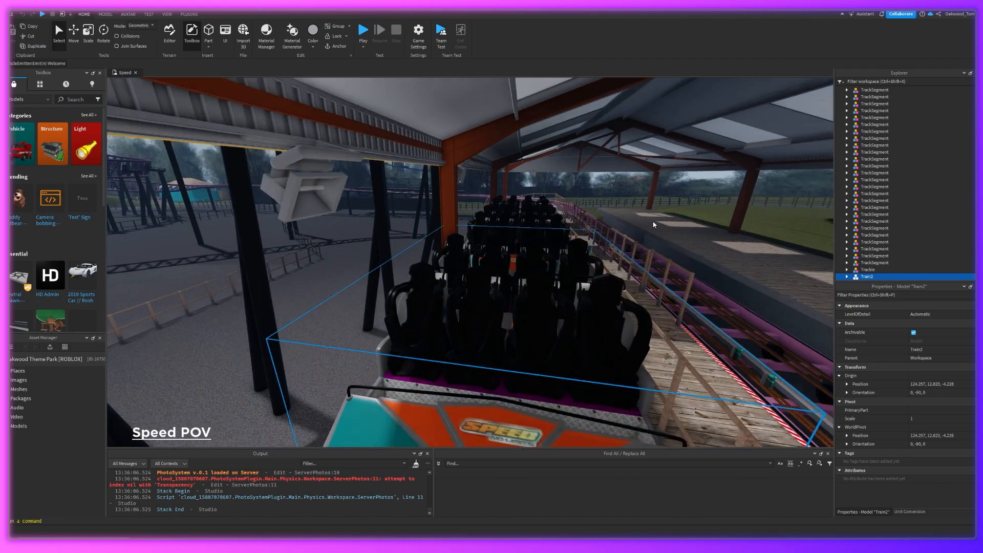
right_click_drag(652, 223, 614, 215)
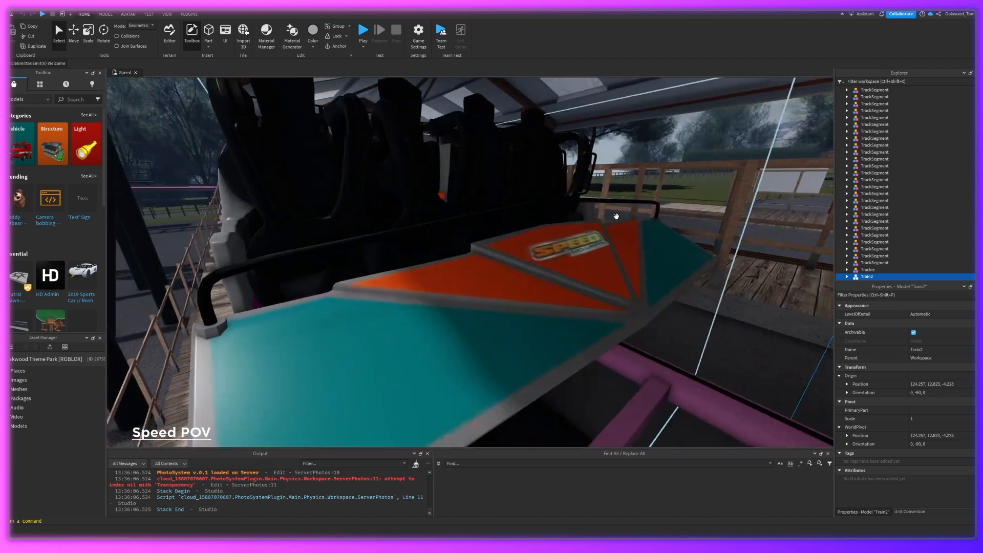
left_click(579, 256, "shift")
right_click_drag(579, 255, 579, 256)
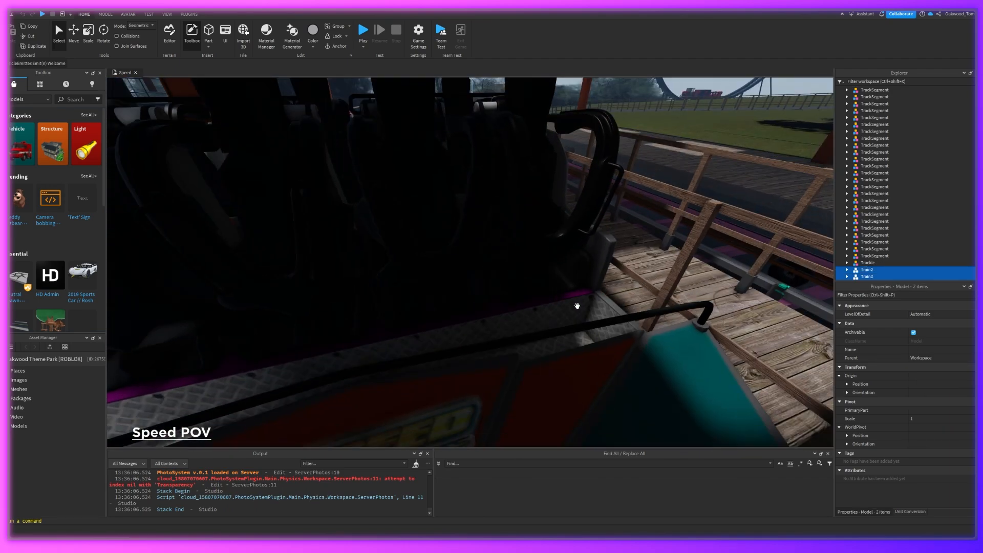
scroll(587, 332, "down", 5)
scroll(588, 307, "up", 4)
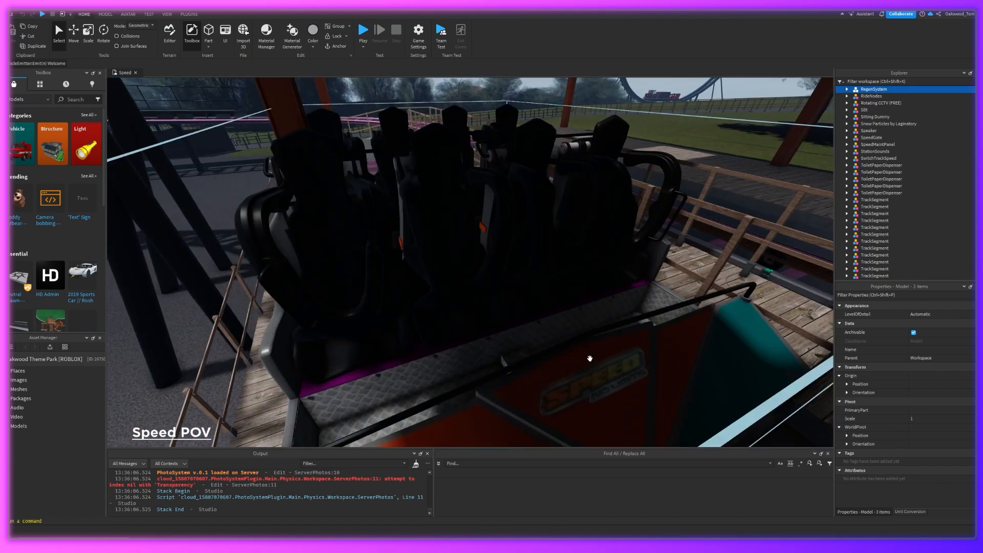
left_click(589, 359, "shift")
right_click_drag(590, 358, 589, 358)
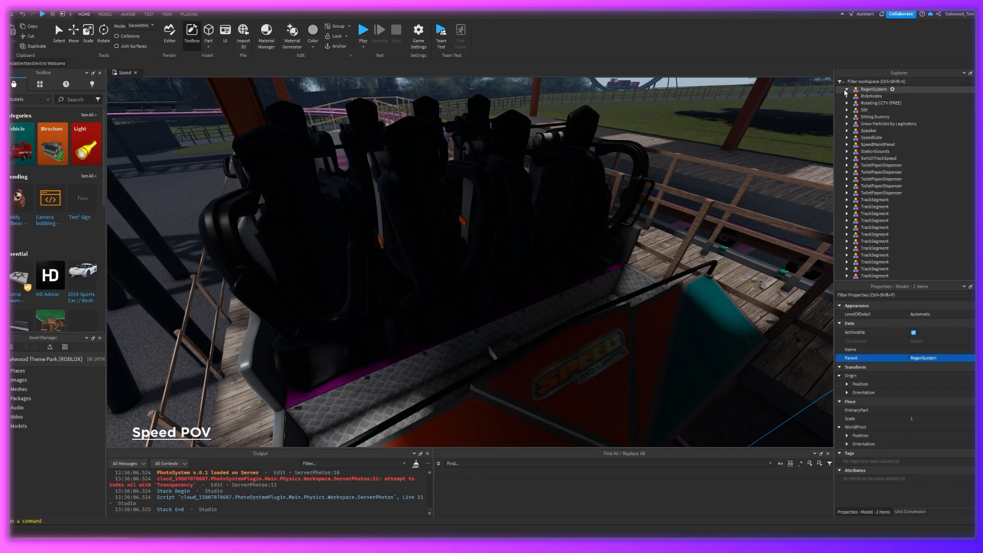
Search the workspace for "regen", reparent the Regen part to the RegenSystem model and clear the search
mouse_move(786, 161)
right_mouse_down()
mouse_move(801, 171)
mouse_move(792, 169)
right_mouse_up()
scroll(936, 121, "up", 3)
scroll(936, 123, "up", 3)
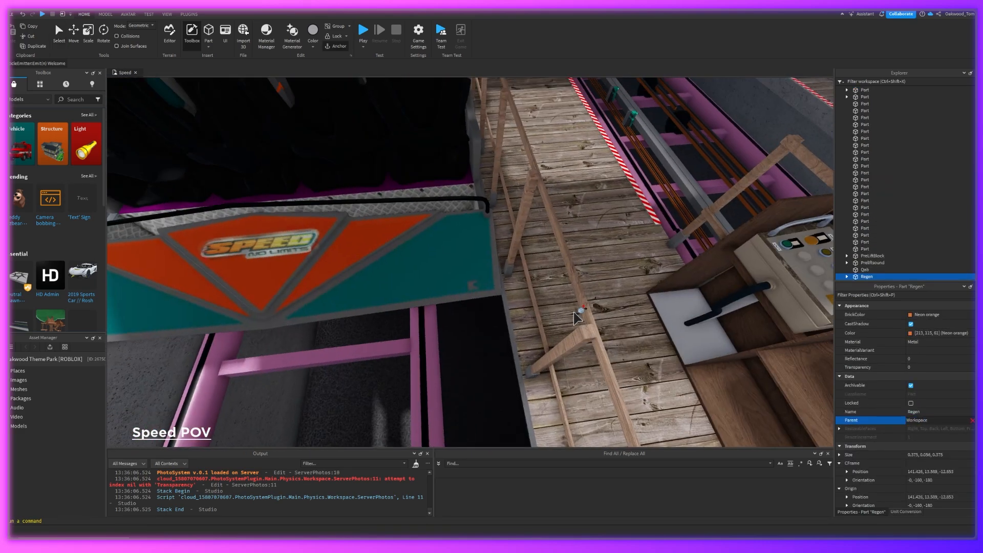
scroll(879, 91, "up", 2)
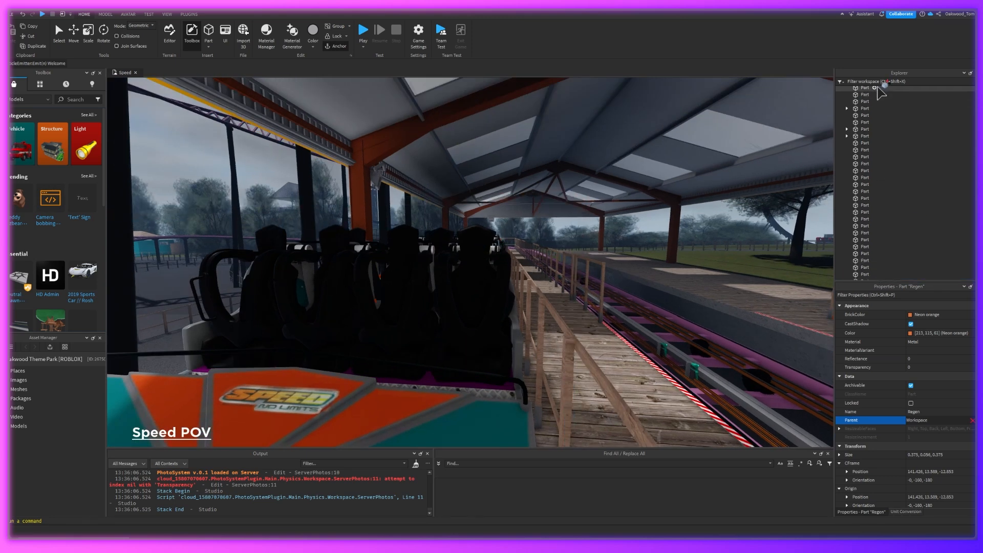
type("regen")
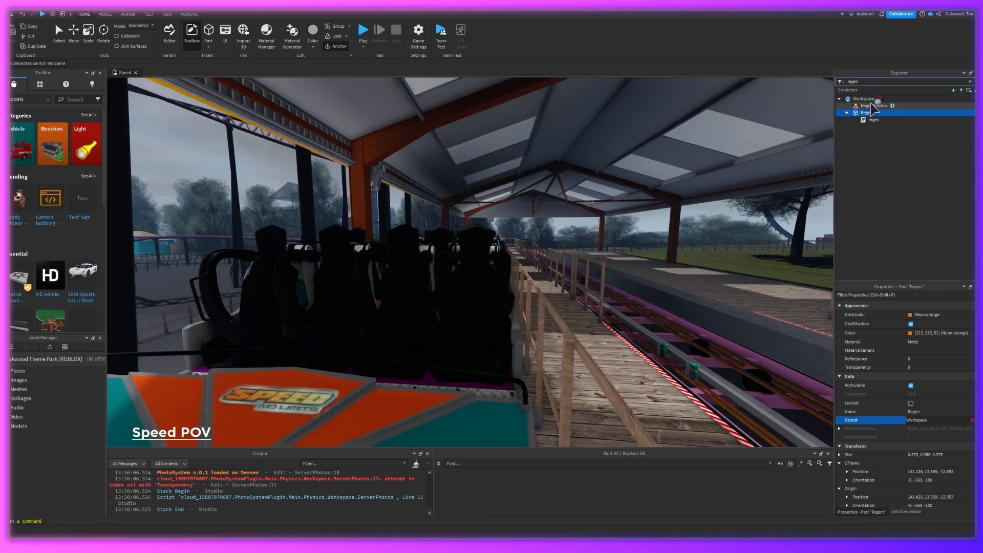
key("ctrl+a")
key("BackSpace")
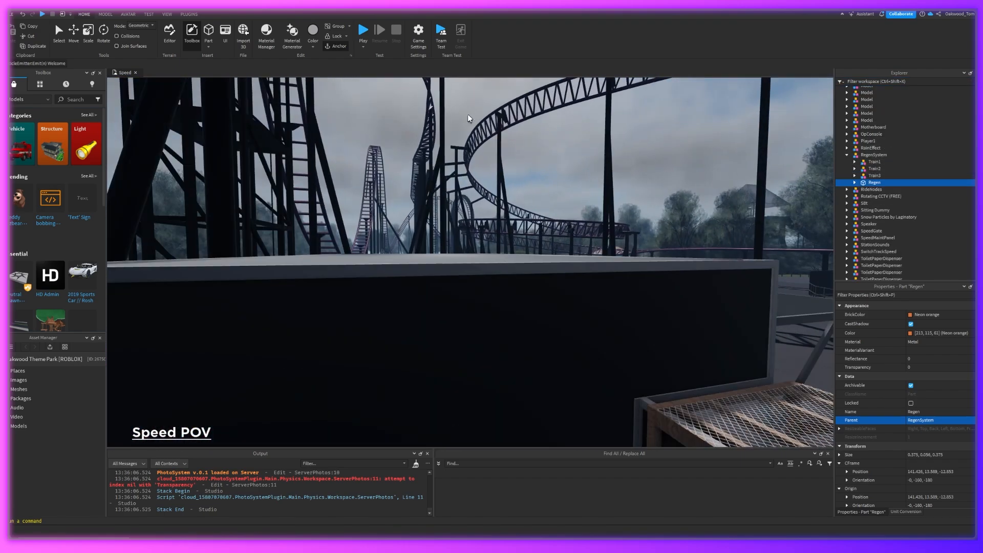
Reparent DisplayTrain and Seat1 through Seat8 to the WorldModel inside RidePhotoUI's ViewportFrame
scroll(469, 118, "down", 5)
scroll(469, 118, "up", 5)
left_click_drag(972, 192, 973, 286)
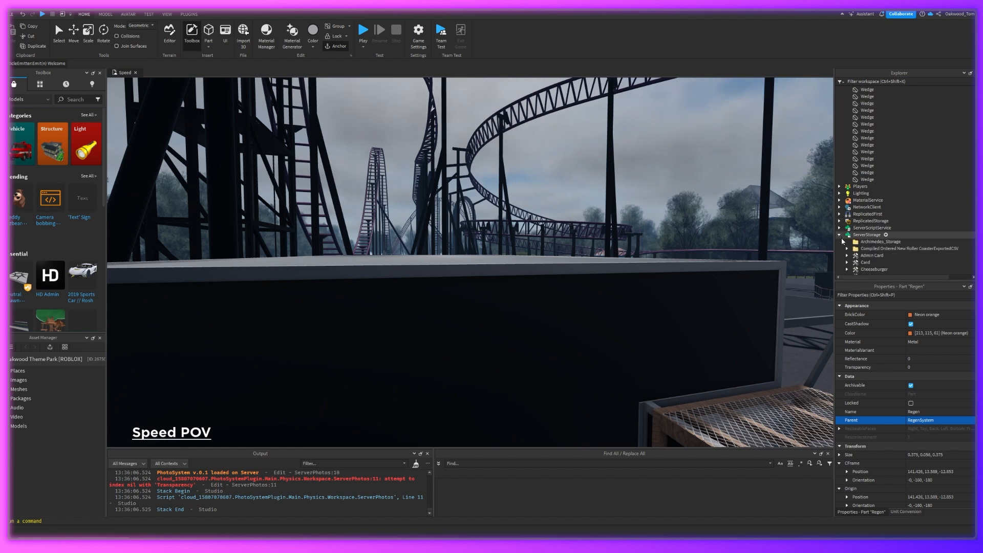
scroll(847, 252, "down", 2)
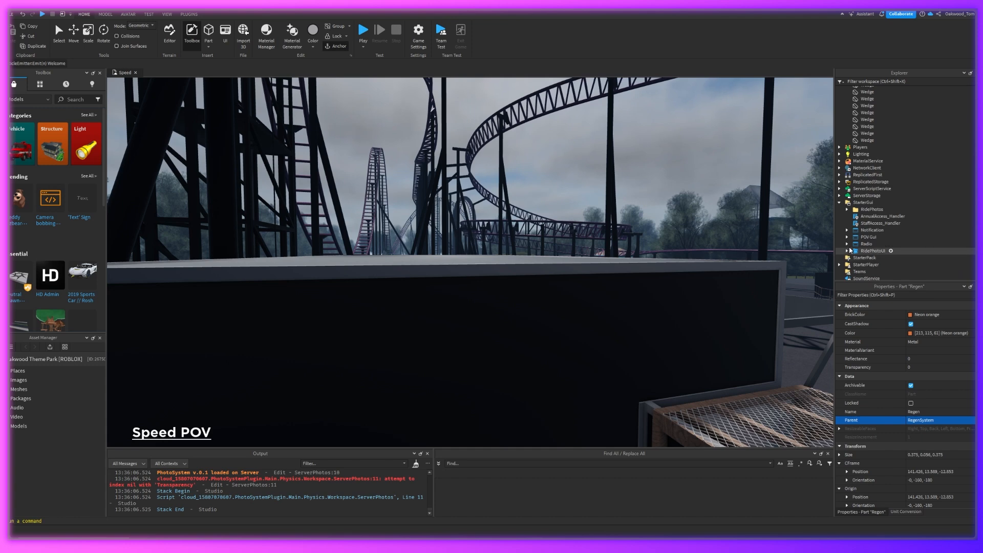
left_click(847, 250)
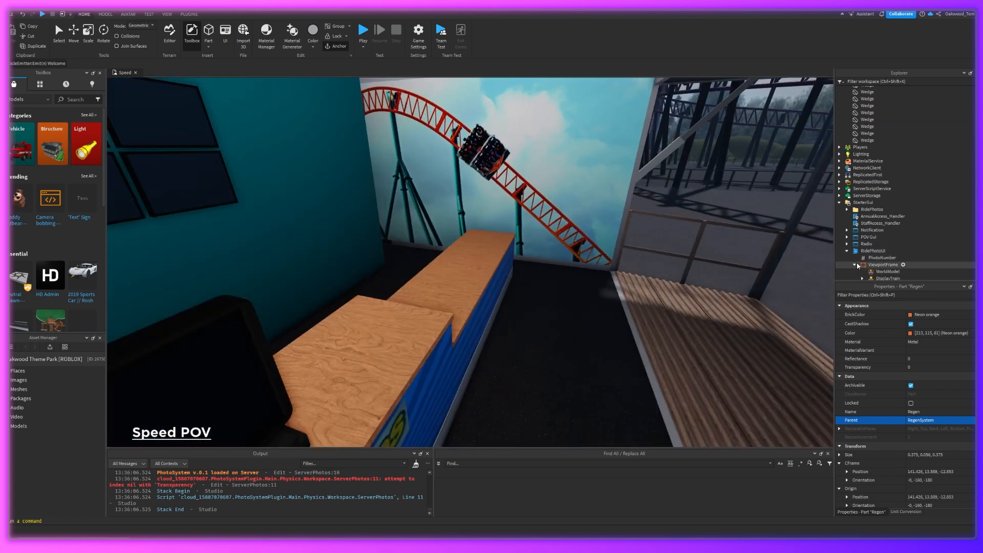
scroll(858, 266, "down", 3)
left_click(888, 221)
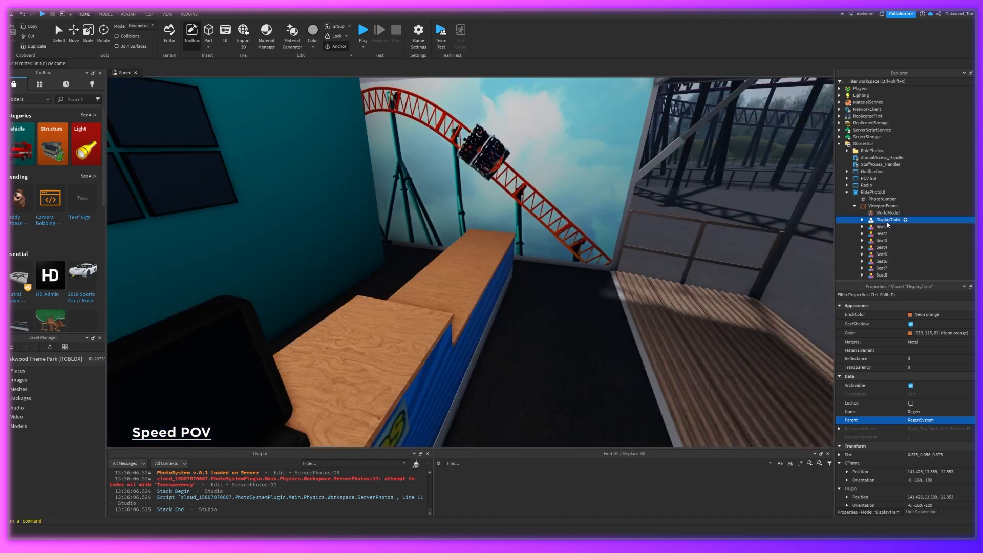
scroll(887, 226, "down", 3)
left_click(881, 221, "shift")
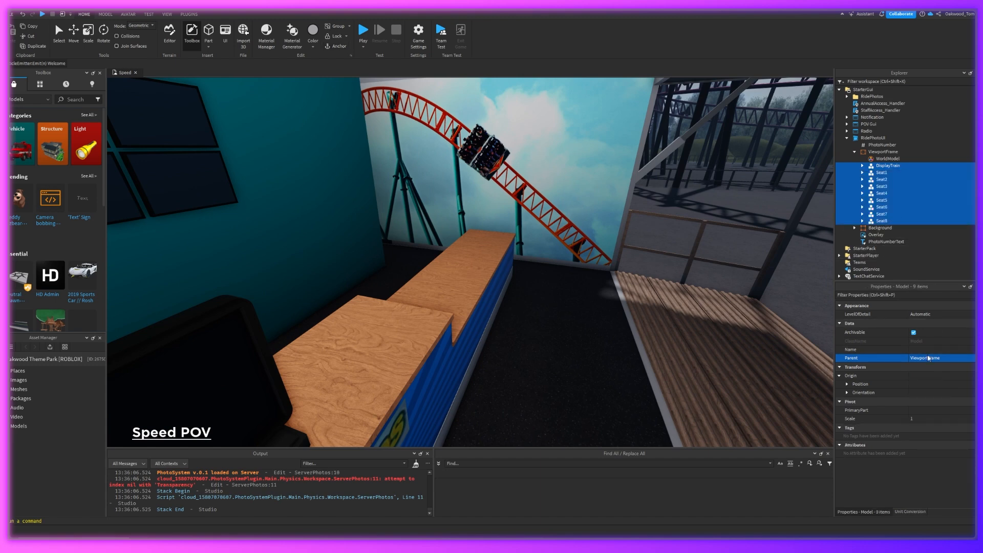
left_click_drag(882, 163, 883, 159)
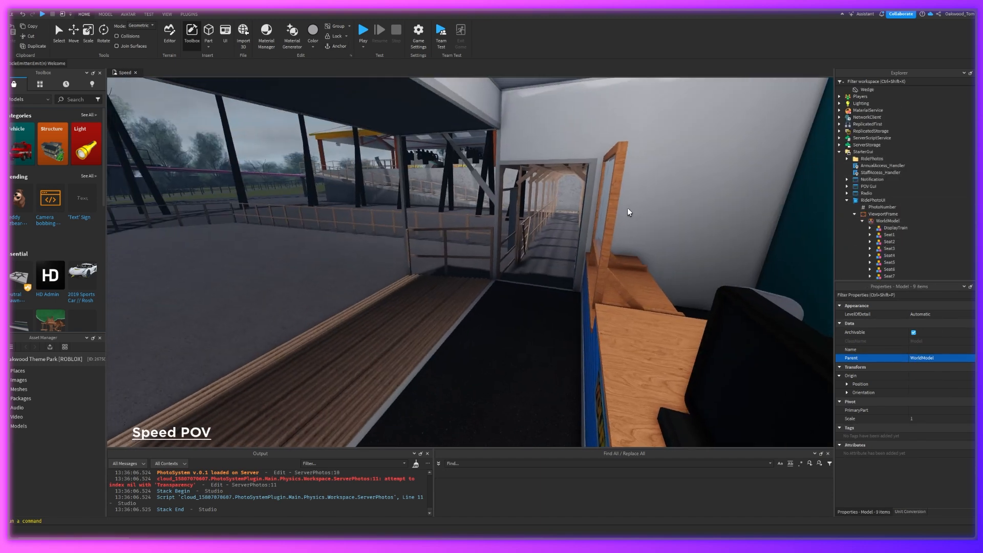
Select DisplayTrain and Seat1 through Seat8 in WorldModel and move them along the blue axis to reframe the ride photo
key("w")
right_click_drag(629, 213, 629, 212)
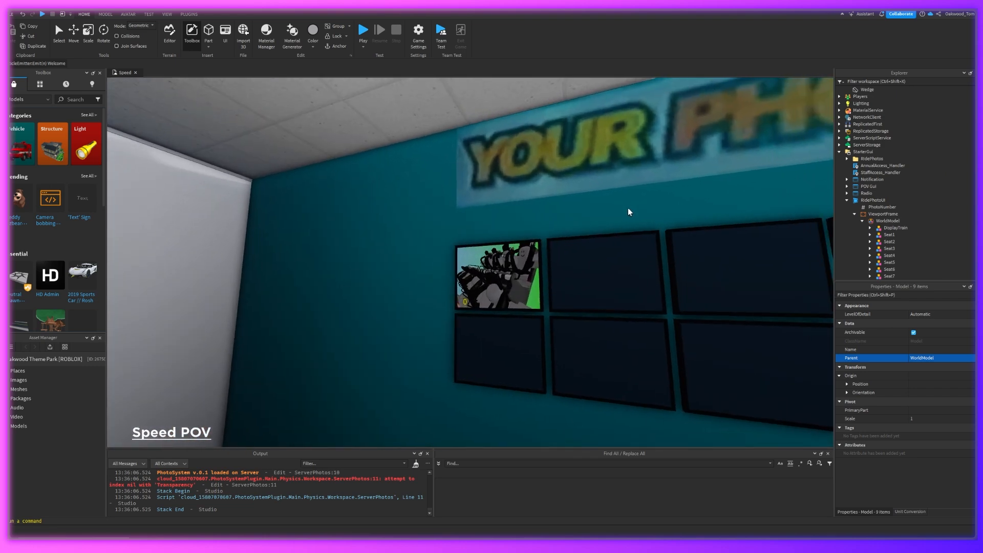
left_click(896, 228)
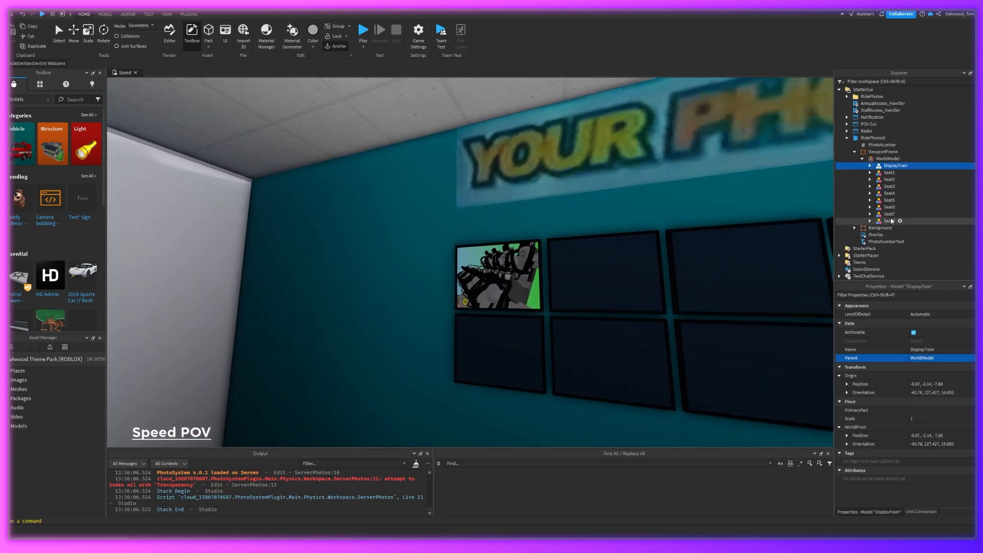
left_click(910, 222, "shift")
right_click_drag(492, 178, 492, 179)
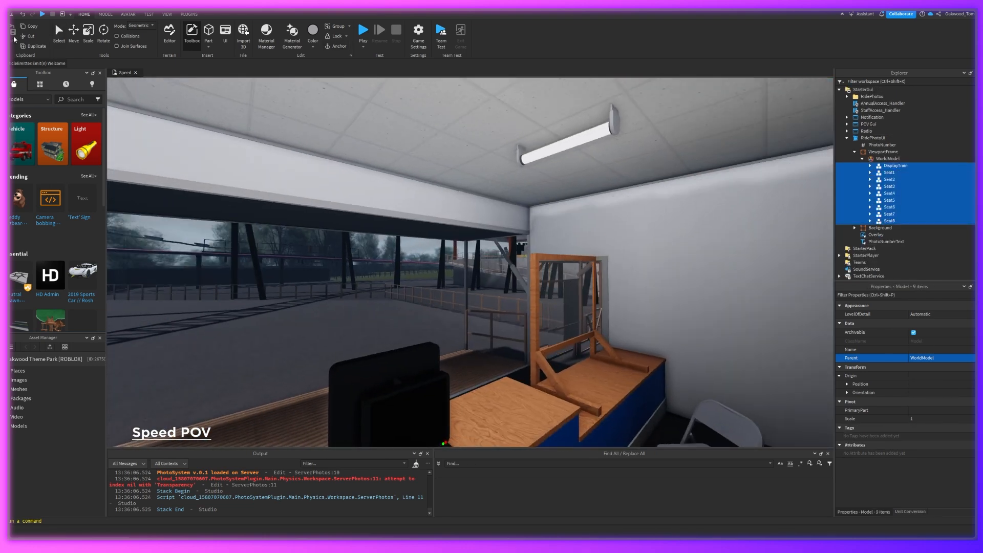
left_click(73, 35)
right_click_drag(396, 223, 396, 223)
key("s")
key("w")
key("a")
left_click_drag(232, 263, 246, 261)
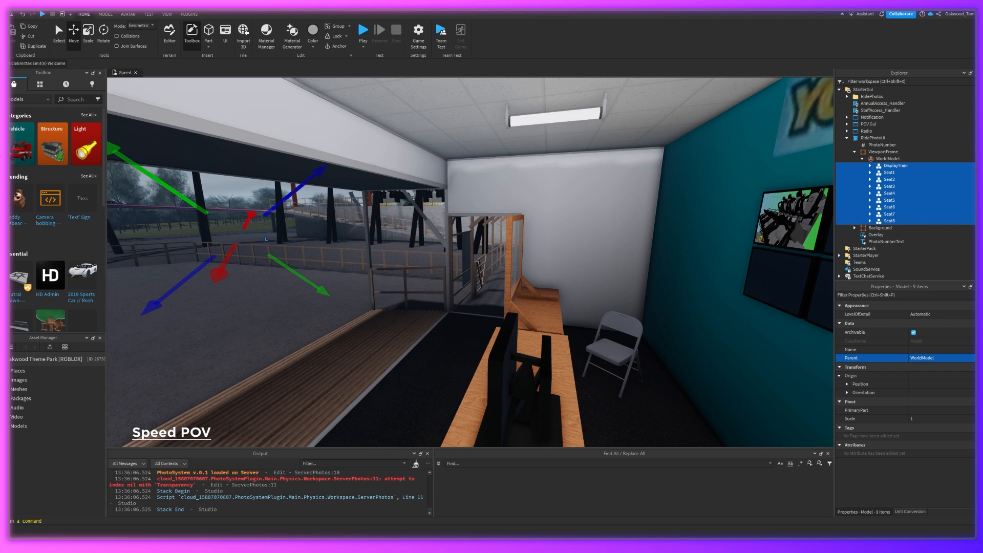
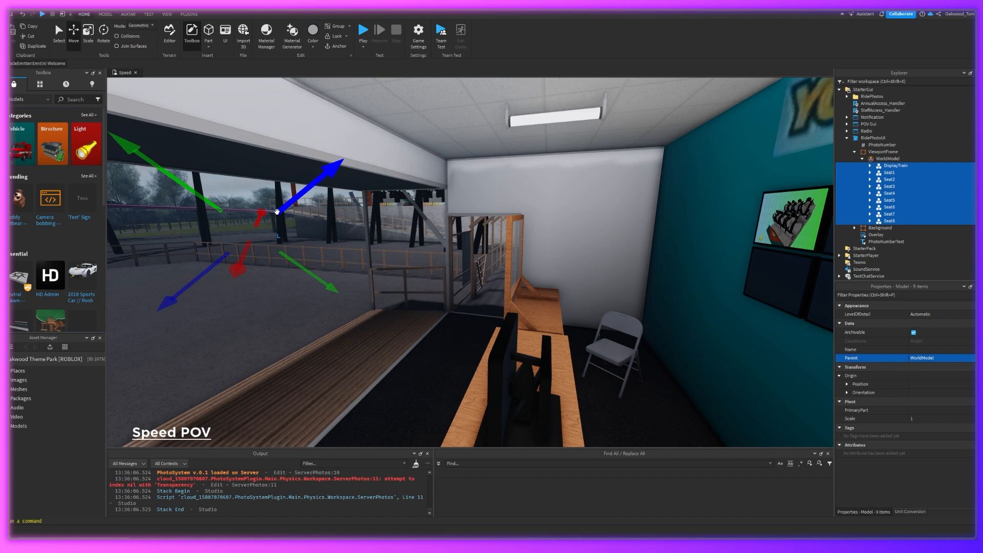
Fine-tune the position of the display train and seats along their local axes to fit the ride photo
right_click_drag(290, 208, 290, 209)
key("w")
key("s")
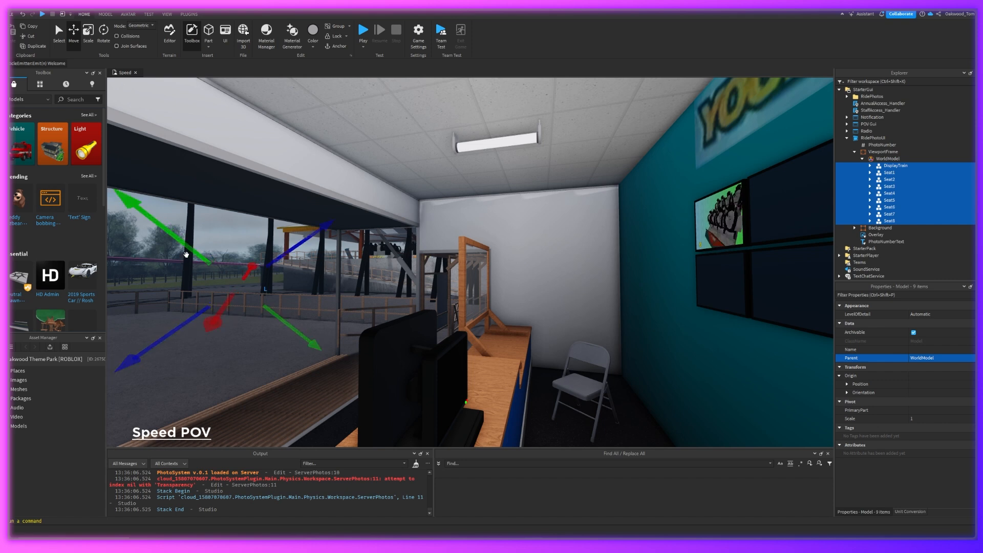
left_click_drag(182, 251, 182, 251)
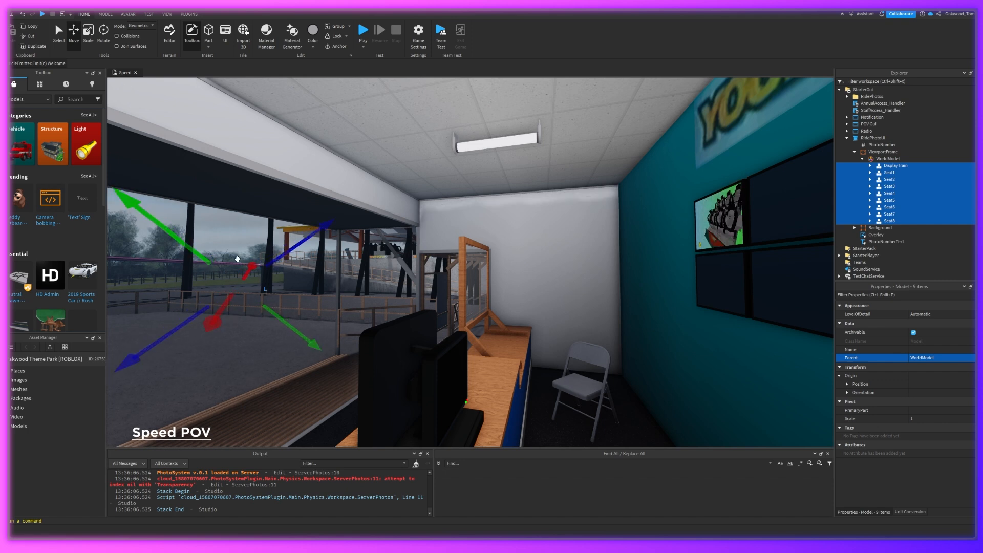
left_click_drag(292, 251, 287, 252)
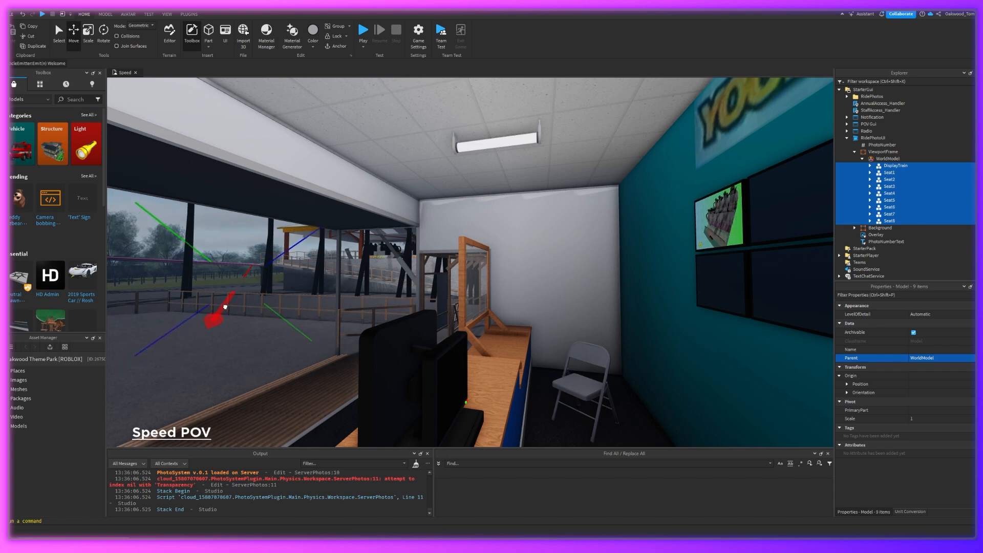
right_click_drag(291, 306, 292, 306)
key("w")
key("s")
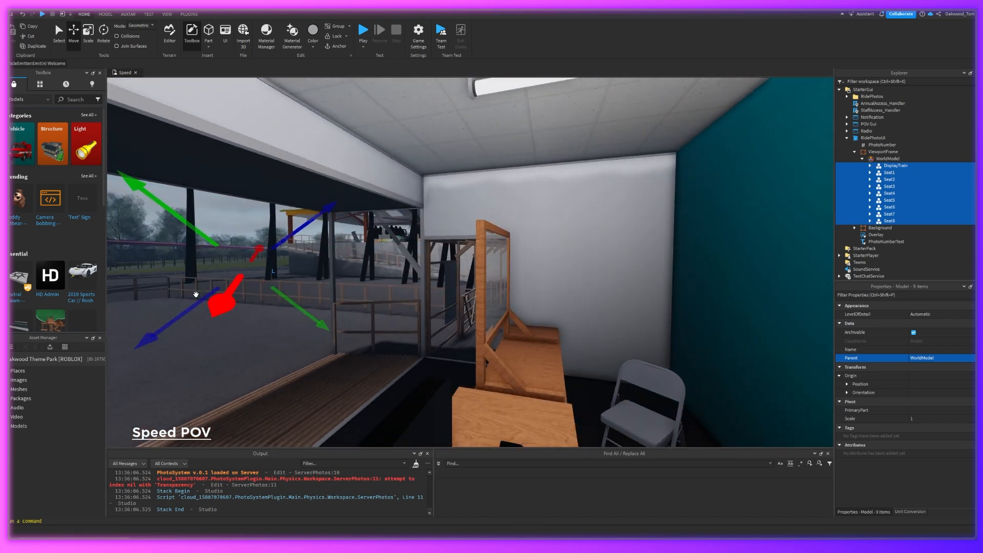
Switch the transform axes to world space and rotate the display train and seats 30° about the vertical axis
left_click(104, 48)
right_click_drag(224, 119, 226, 120)
key("s")
key("ctrl+l")
left_click_drag(170, 219, 231, 215)
right_click_drag(349, 222, 362, 220)
key("w")
key("s")
key("a")
key("s")
Collapse the WorldModel and ViewportFrame, and select the color sequence of BackgroundGradient inside RidePhotoUI's Background
left_click(872, 160)
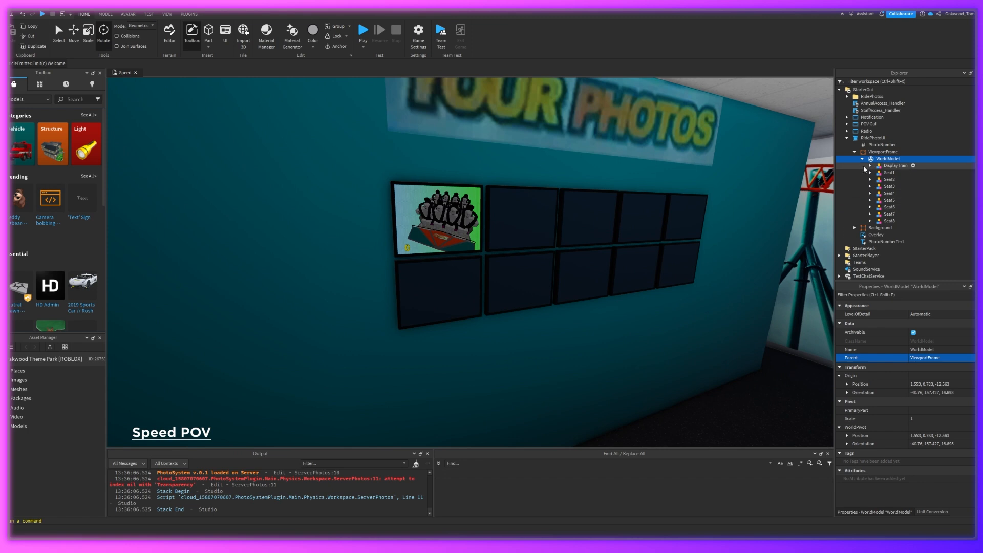
left_click(855, 152)
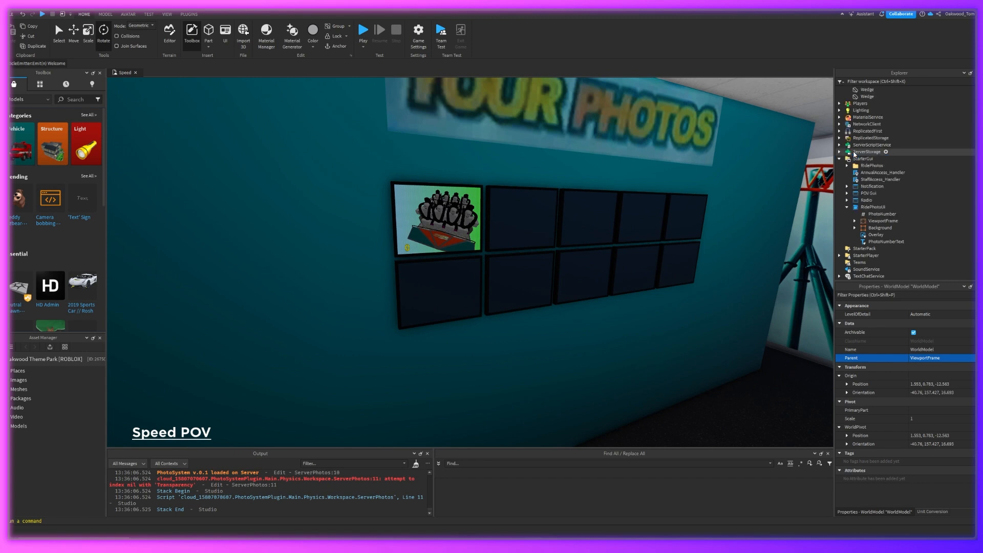
double_click(866, 229)
left_click(880, 235)
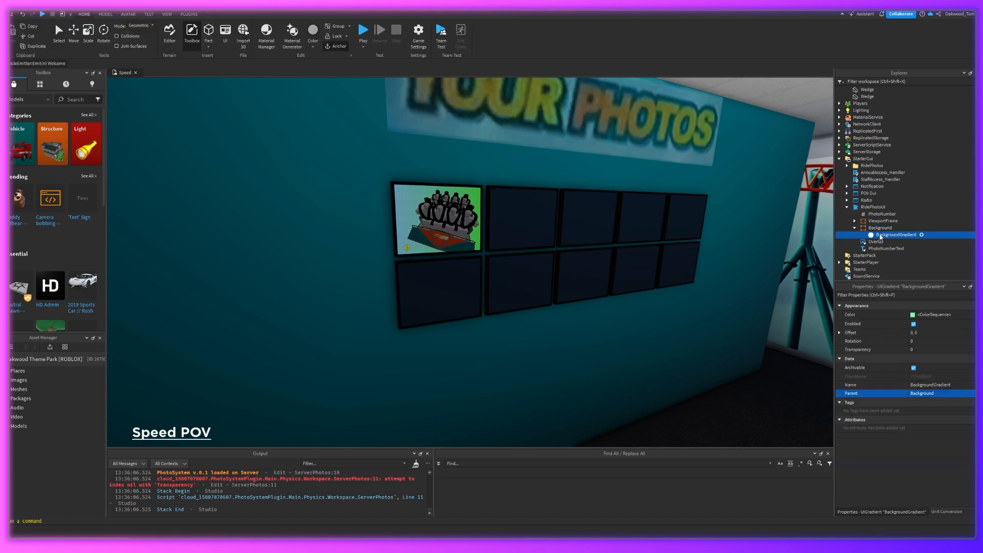
left_click(936, 314)
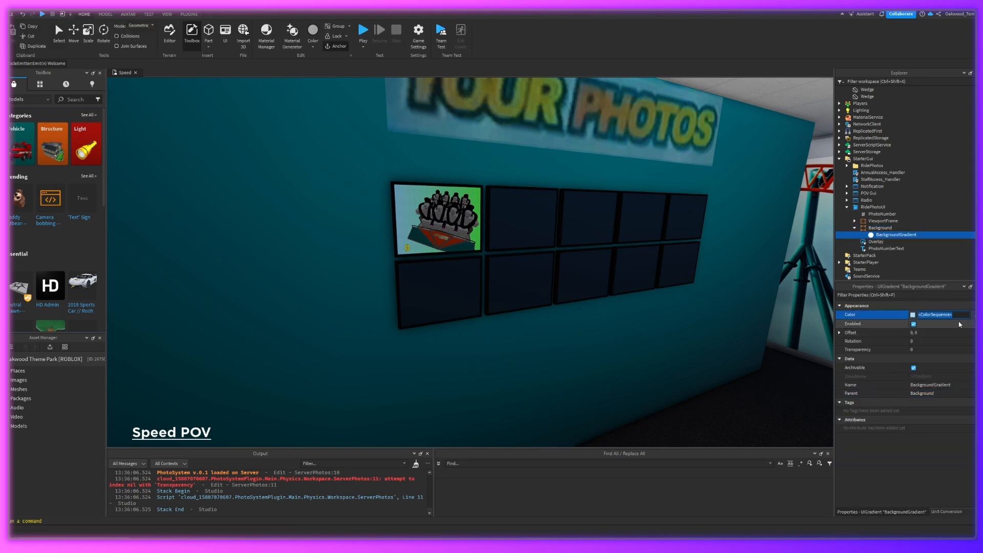
Try replacing BackgroundGradient with a solid BackgroundColor3 on the Background frame, and restore the deleted gradient
left_click(880, 230)
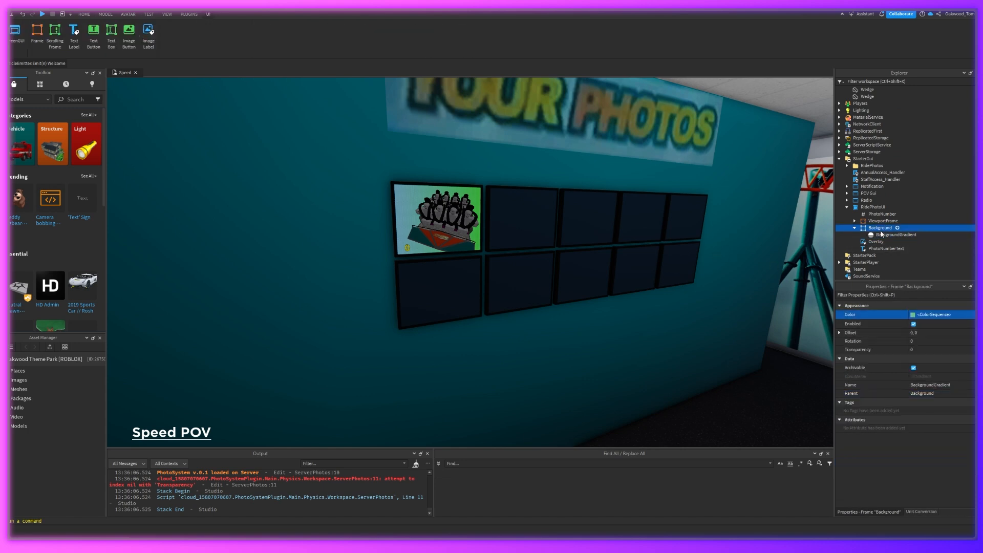
left_click(881, 234)
key("Delete")
left_click(910, 392)
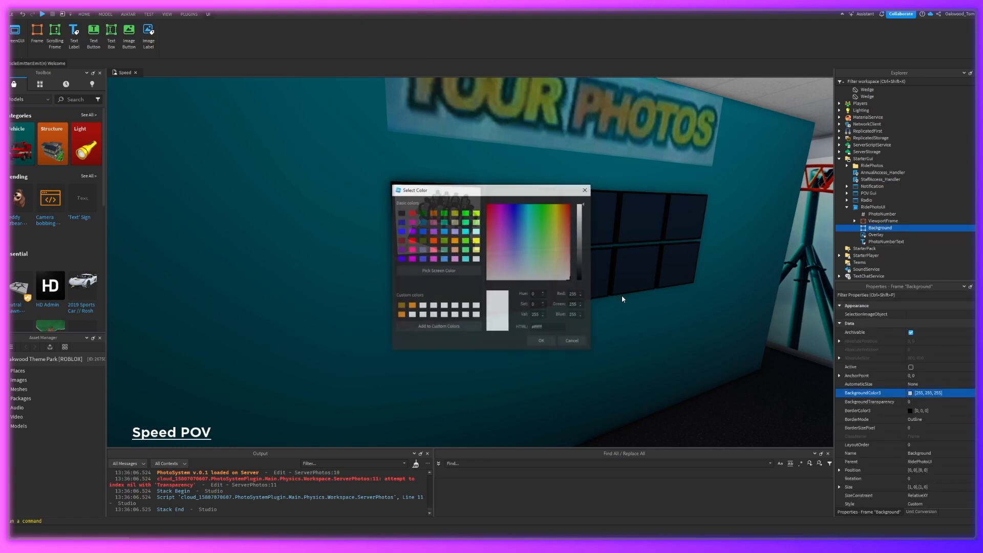
left_click_drag(490, 189, 701, 217)
left_click(734, 249)
mouse_move(734, 249)
left_mouse_down()
mouse_move(760, 246)
mouse_move(726, 250)
left_mouse_up()
left_click(793, 371)
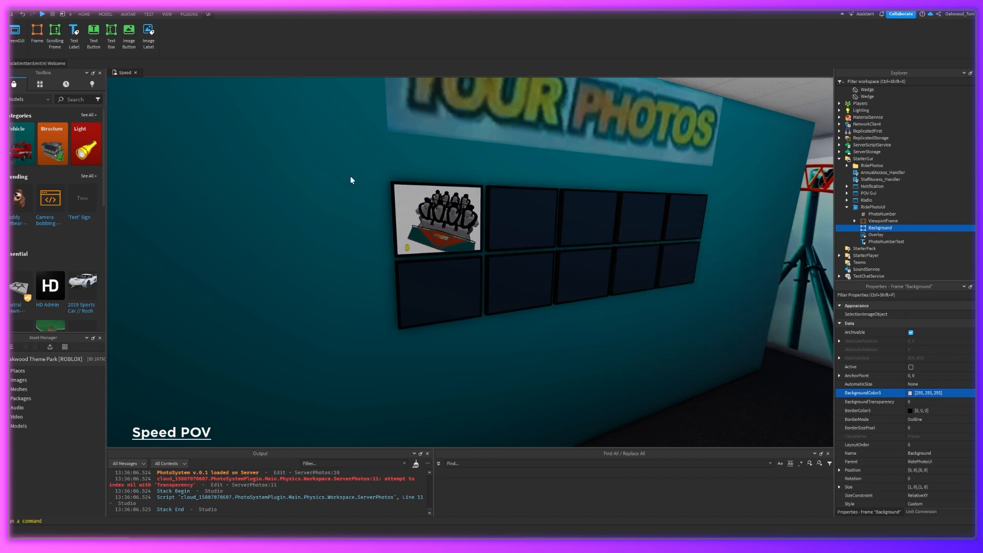
left_click(20, 17)
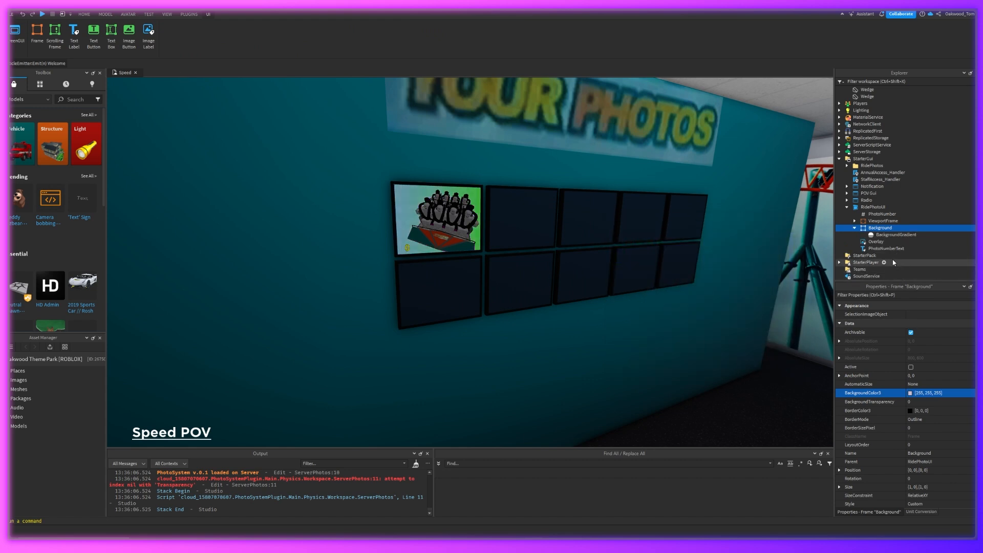
Set the start color of BackgroundGradient's color sequence to a saturated blue
left_click(896, 235)
left_click(966, 317)
left_click(972, 314)
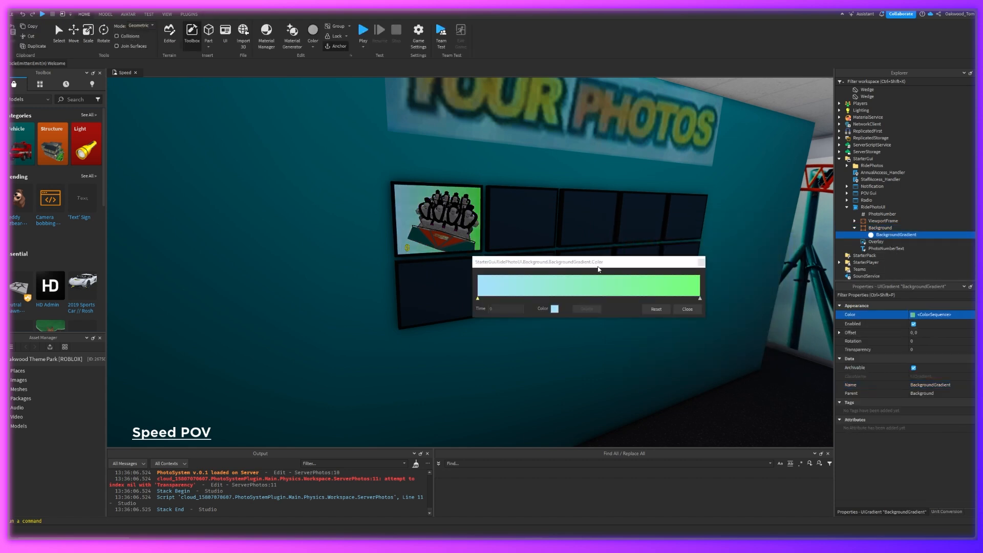
left_click(554, 310)
left_click_drag(516, 231, 515, 214)
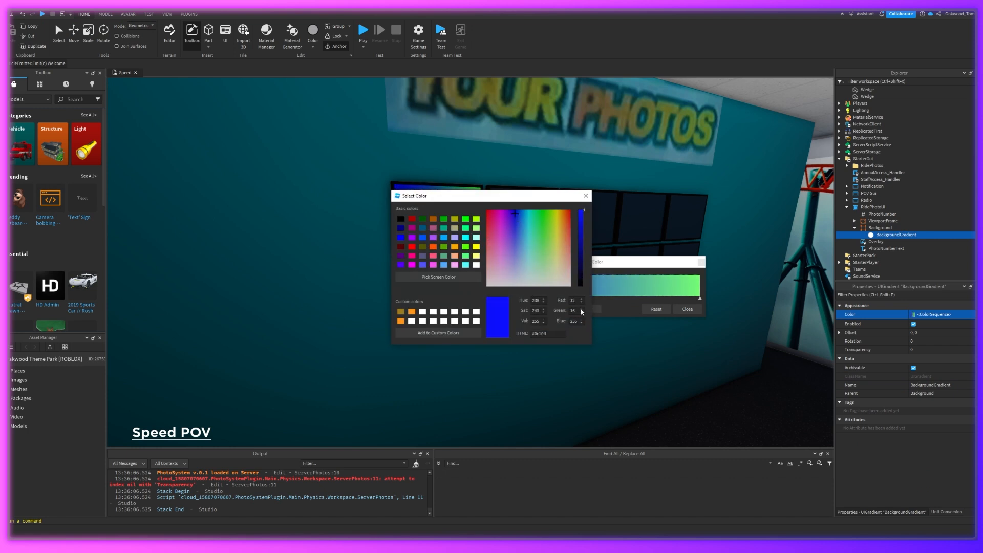
left_click(586, 195)
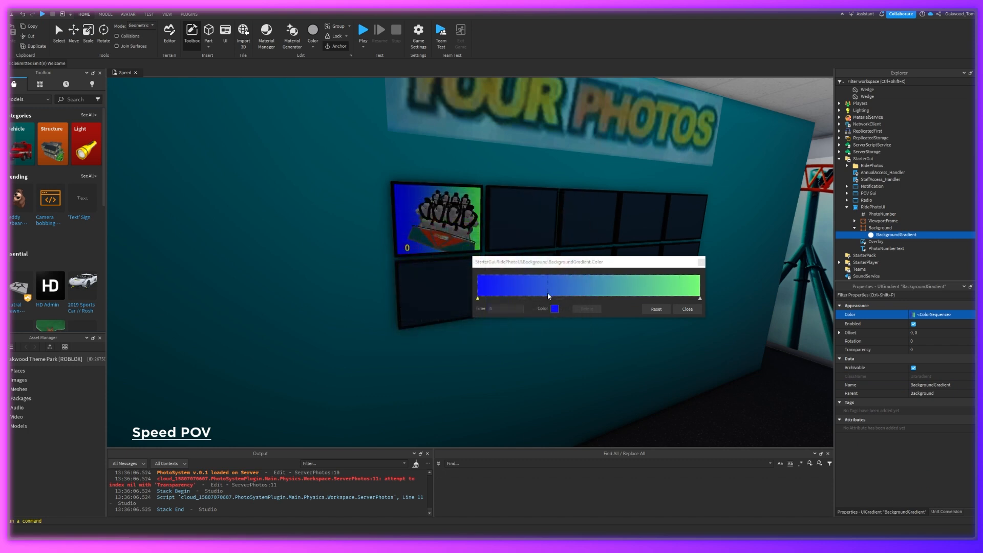
Change the start color of BackgroundGradient to orange
left_click(554, 309)
left_click_drag(510, 221, 564, 218)
left_click(586, 196)
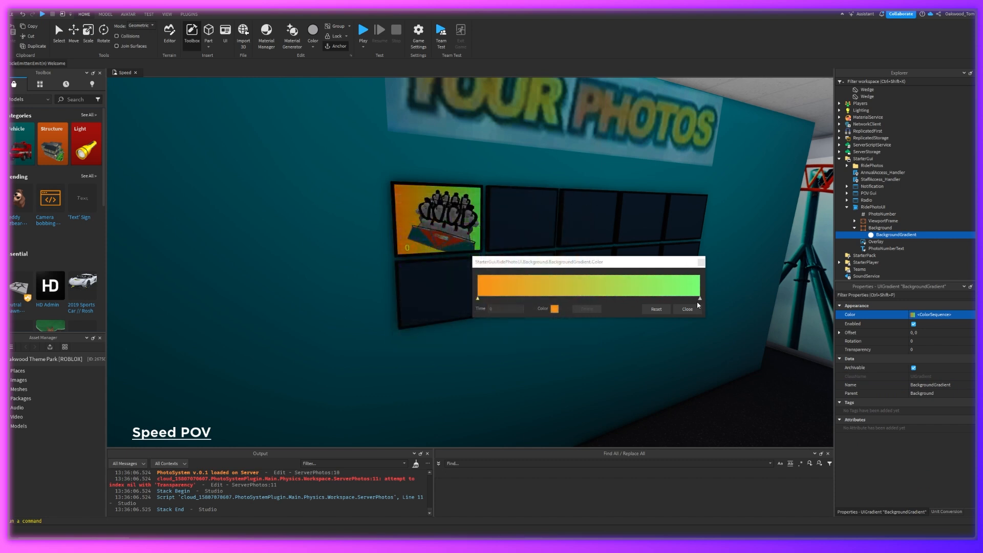
Set the end color of BackgroundGradient to near-black #060606 and close the gradient editor
left_click(554, 309)
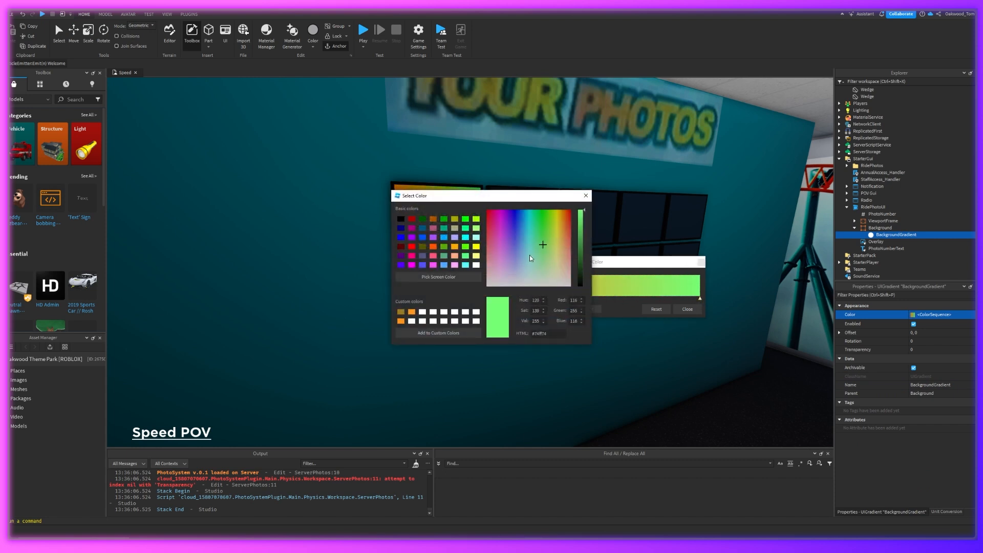
left_click(554, 284)
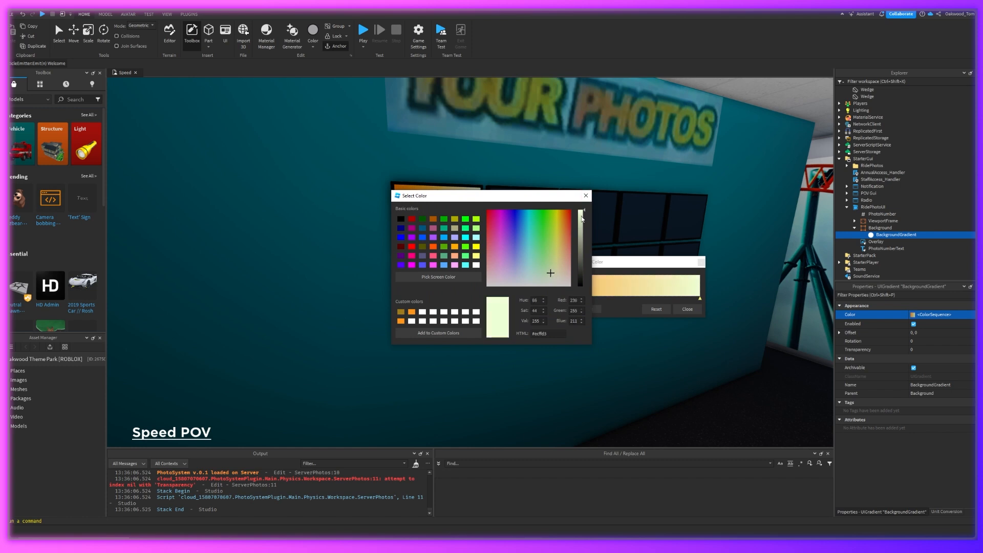
left_click_drag(581, 221, 581, 285)
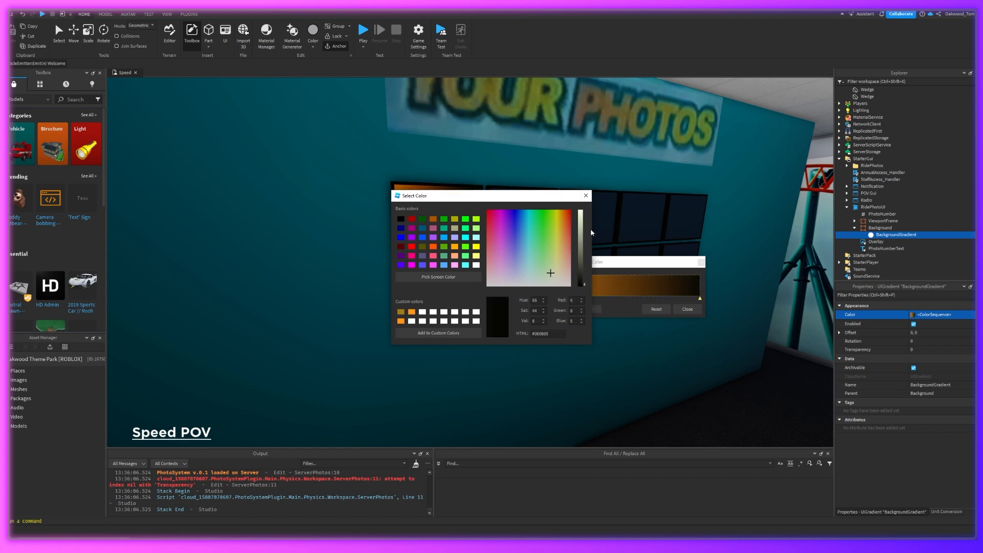
left_click(587, 196)
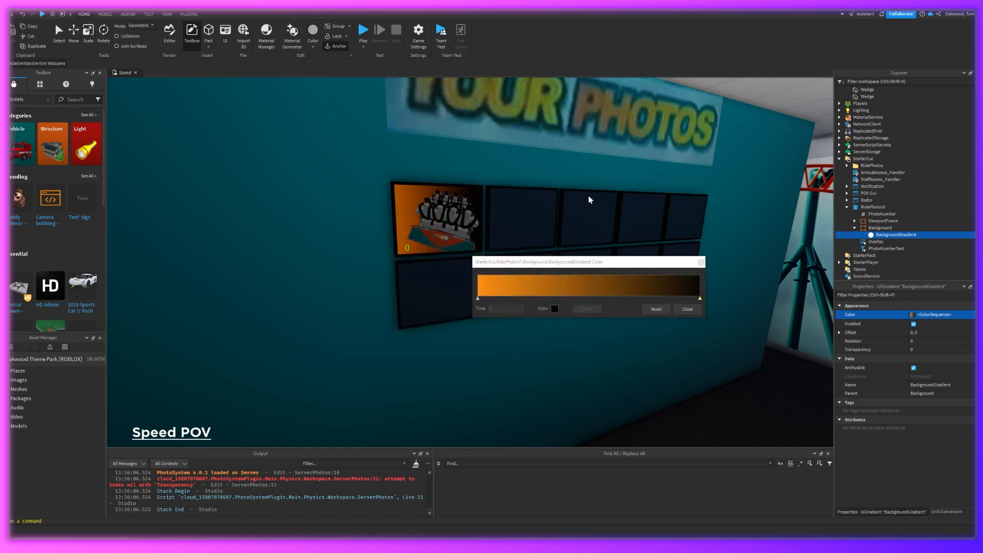
left_click(687, 310)
Undo the color changes made to BackgroundGradient
left_click(11, 15)
left_click(12, 85)
left_click(24, 15)
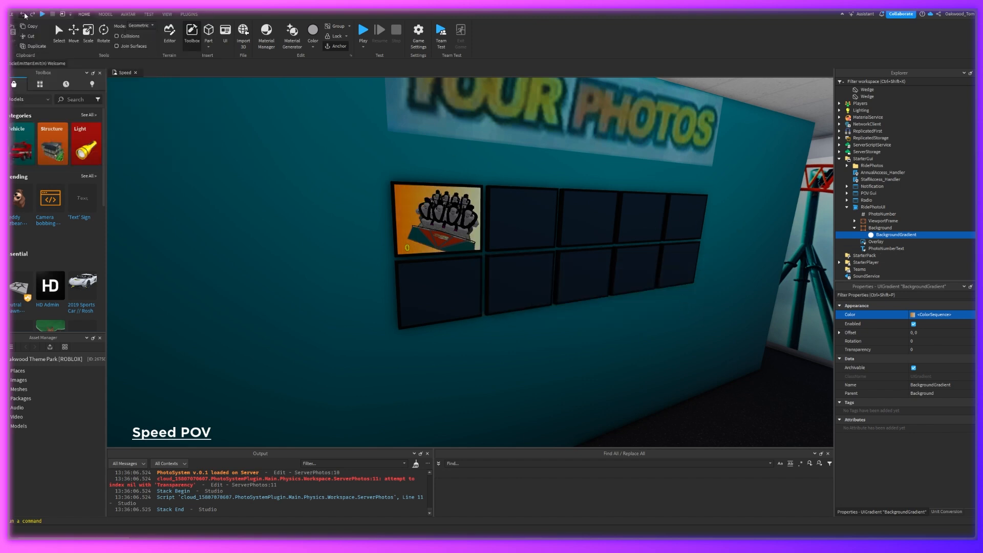
left_click(25, 15)
left_click(24, 14)
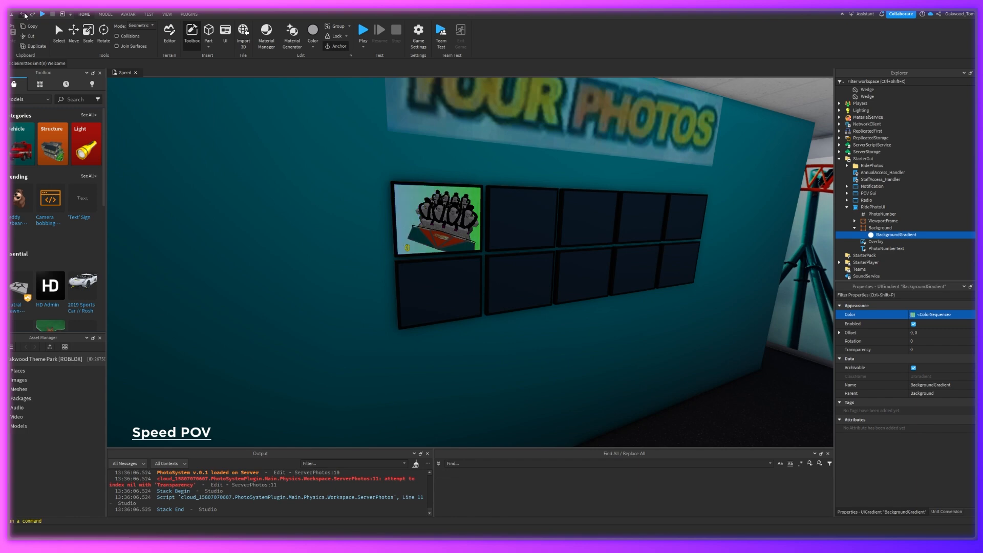
Try adding an ImageLabel to RidePhotoUI's Background frame, and delete it
scroll(434, 163, "up", 8)
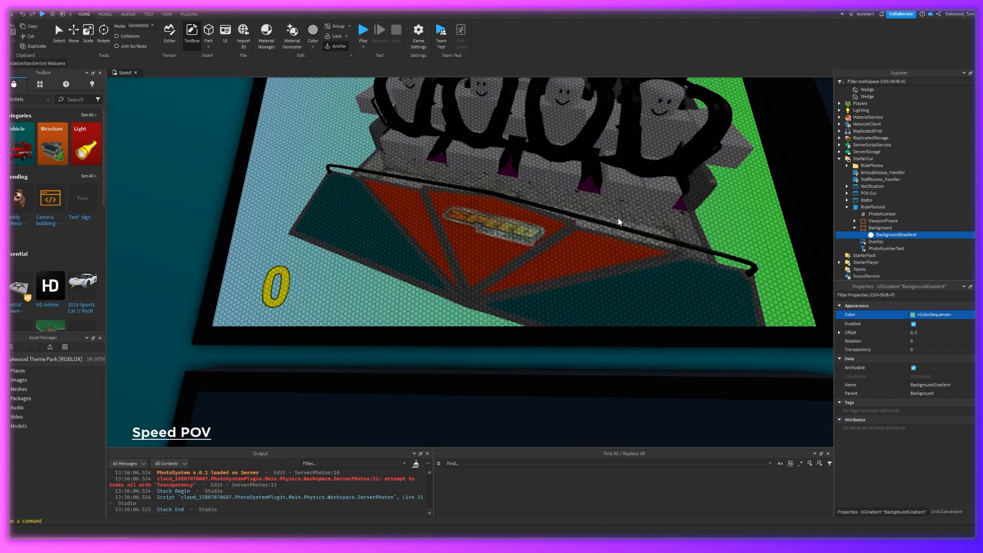
scroll(523, 222, "down", 2)
right_click_drag(523, 222, 543, 236)
scroll(524, 223, "up", 3)
key("s")
left_click(898, 228)
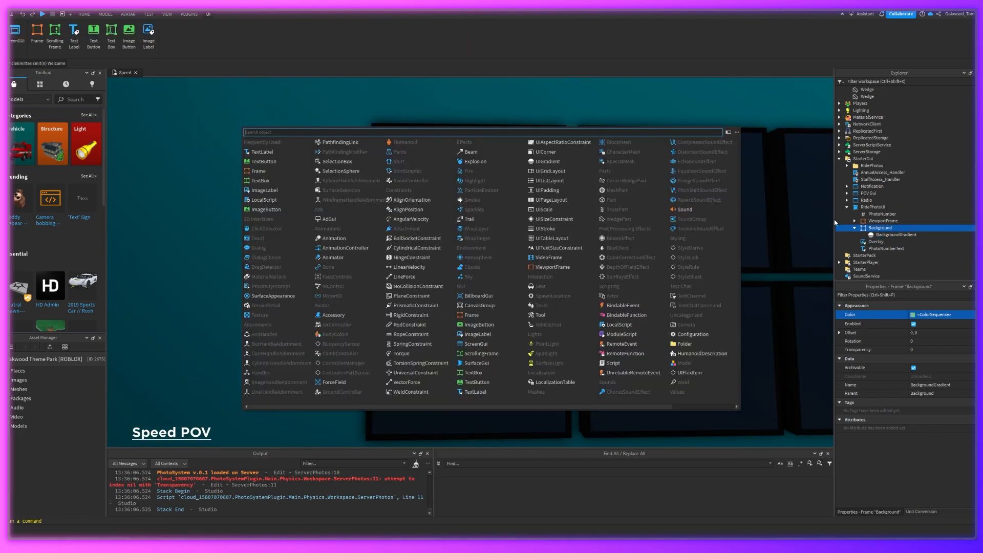
left_click(266, 193)
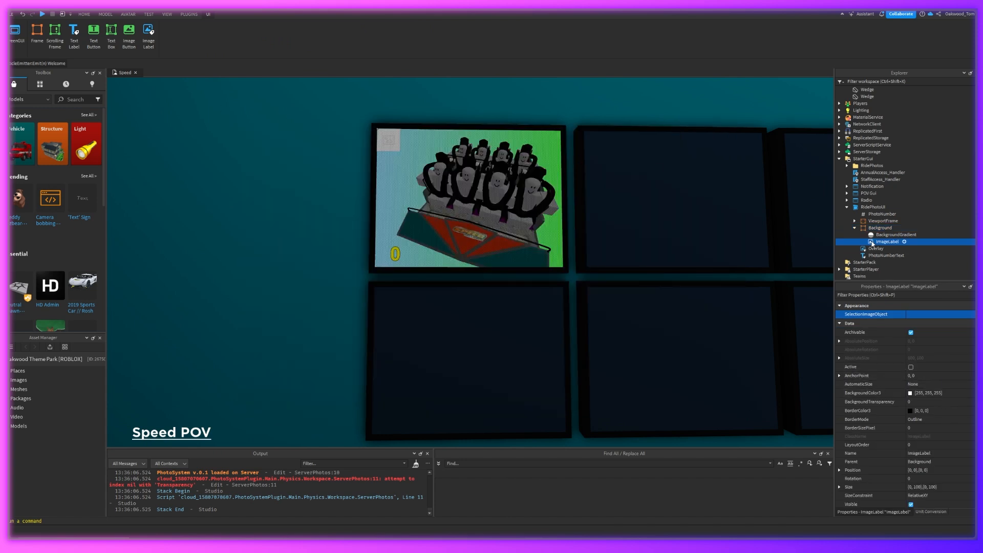
key("Delete")
Try adding a TextLabel to the Background frame in place of BackgroundGradient, restore the gradient and delete the label
left_click(897, 227)
type("text")
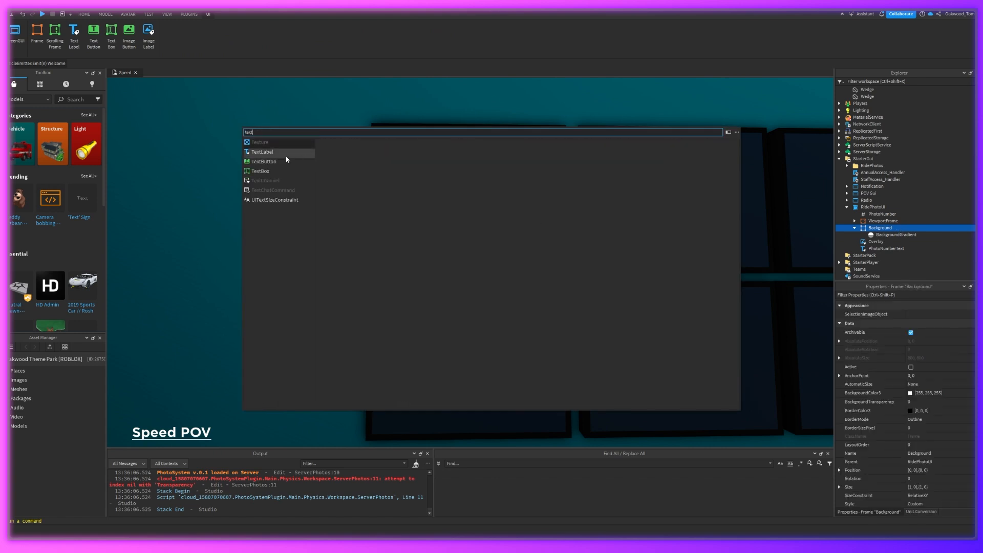
left_click(287, 155)
left_click(893, 235)
key("Delete")
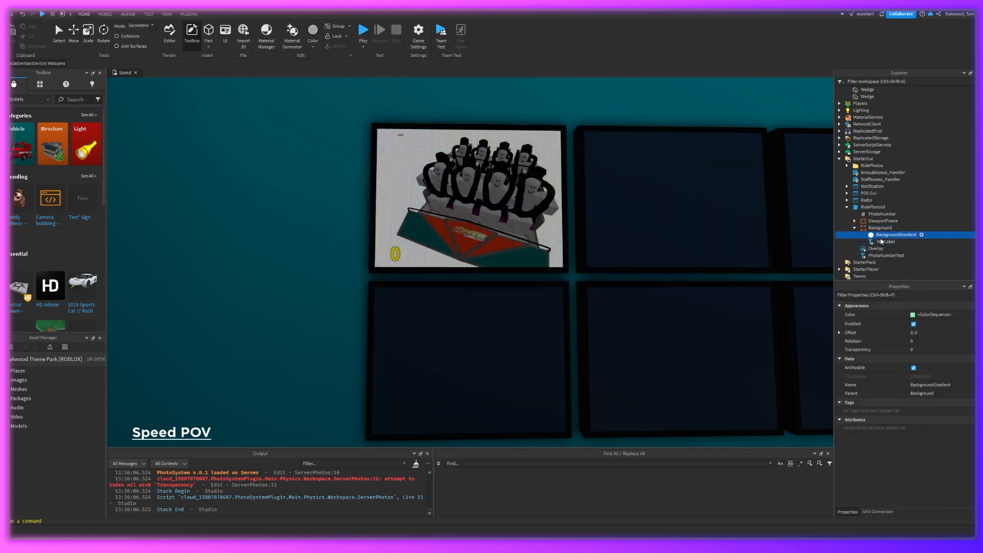
left_click(22, 15)
left_click(882, 241)
key("Delete")
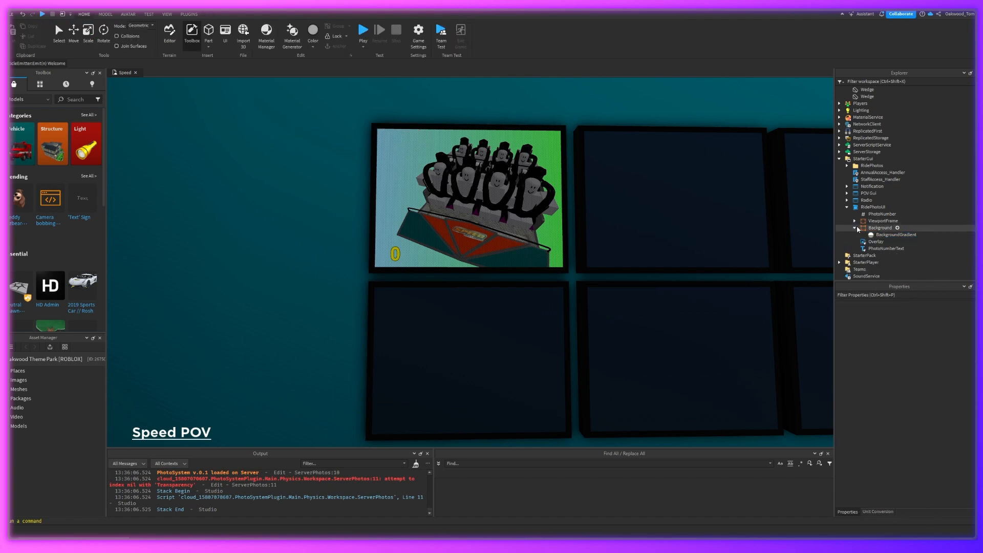
Reparent RidePhotoUI from StarterGui to the Speed folder under RidePhotos in StarterPlayerScripts
left_click(853, 208)
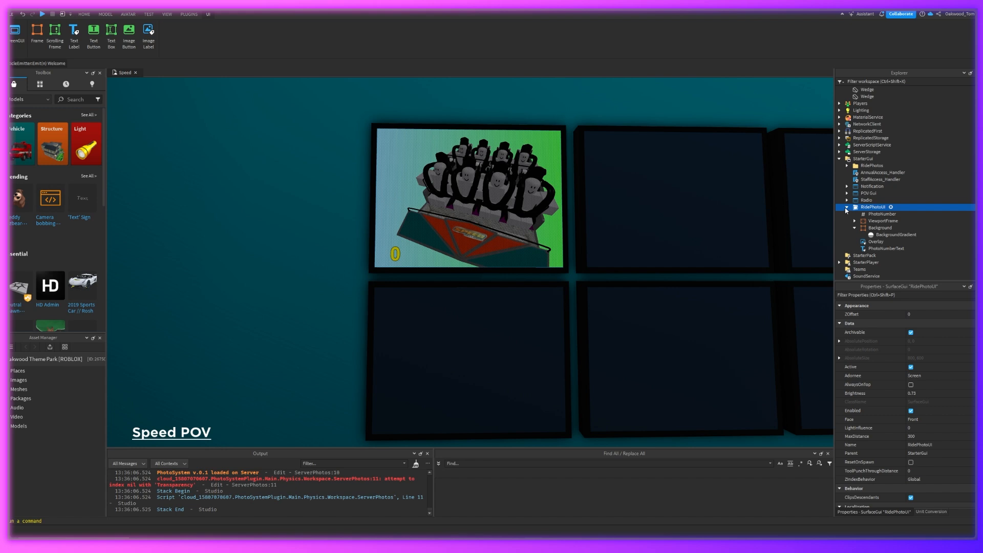
left_click(846, 207)
left_click(863, 209, "shift")
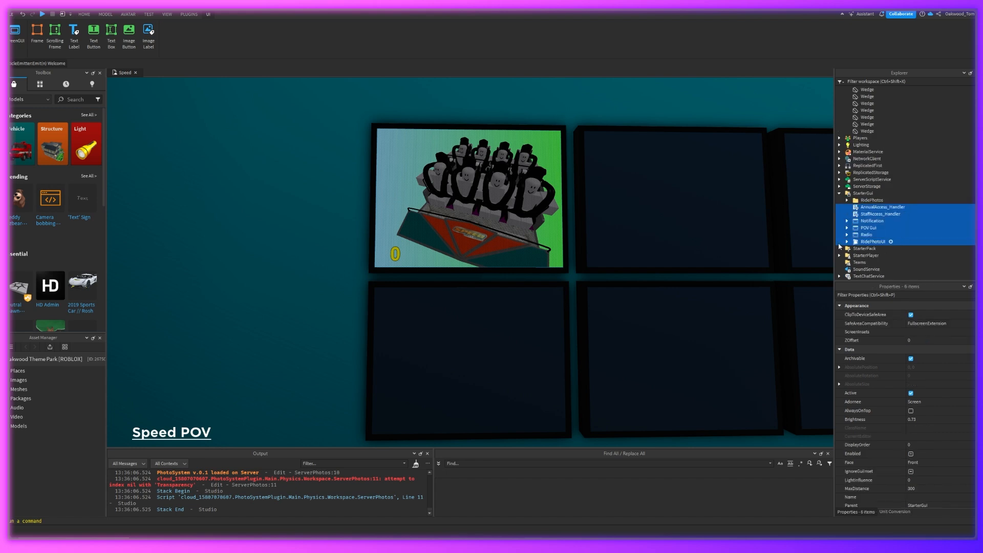
left_click(865, 242)
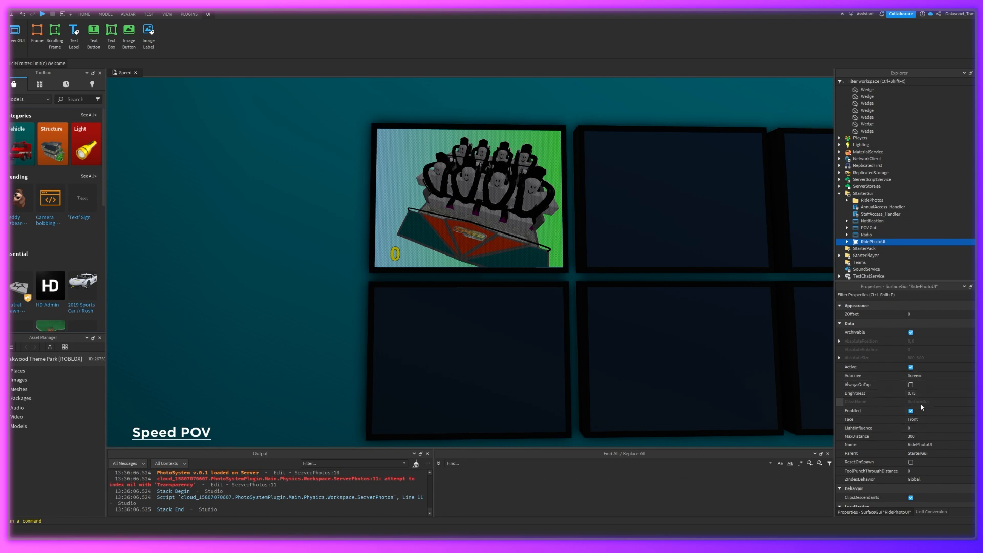
left_click(919, 453)
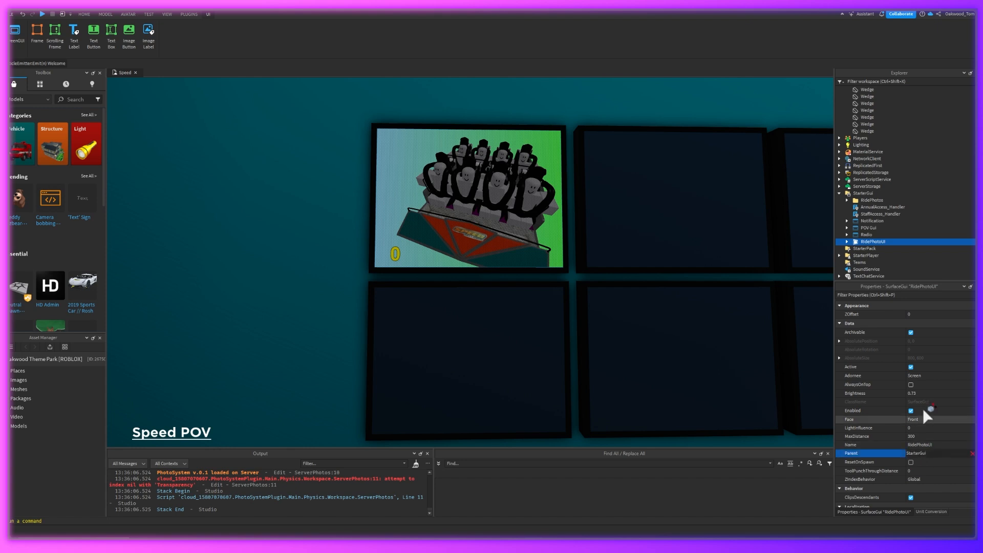
left_click(839, 255)
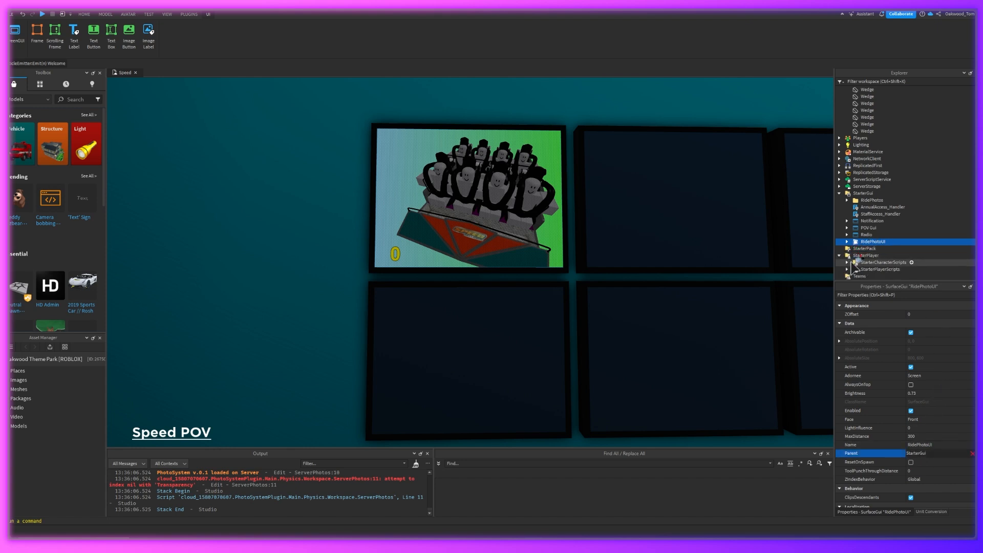
scroll(874, 274, "down", 1)
left_click(854, 256)
left_click(876, 264)
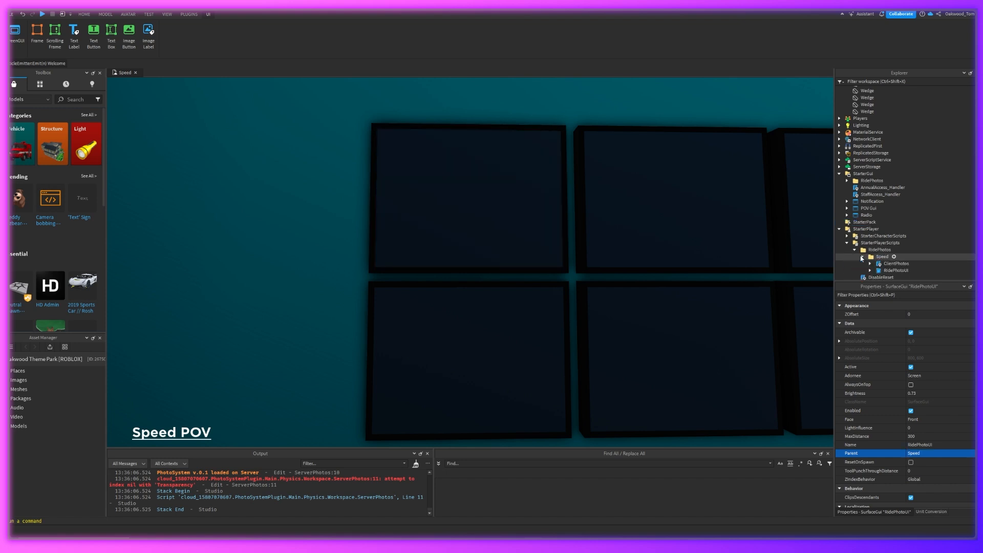
Clear the Adornee property of RidePhotoUI
left_click(970, 375)
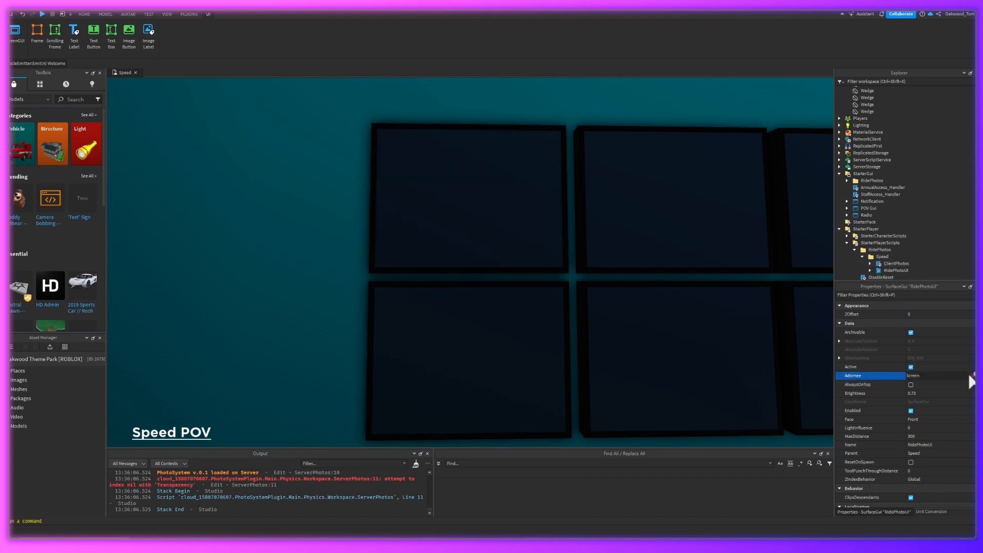
left_click(970, 375)
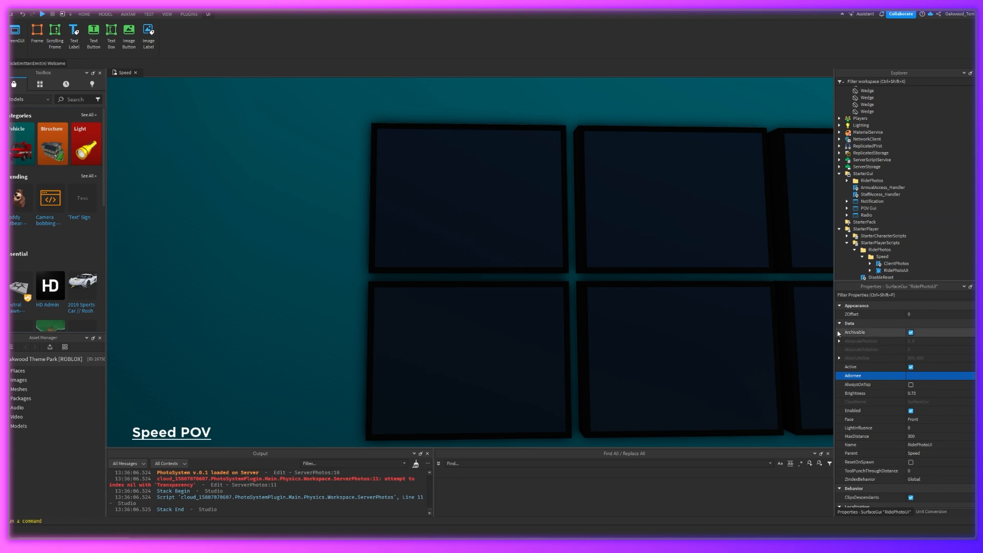
scroll(869, 205, "down", 1)
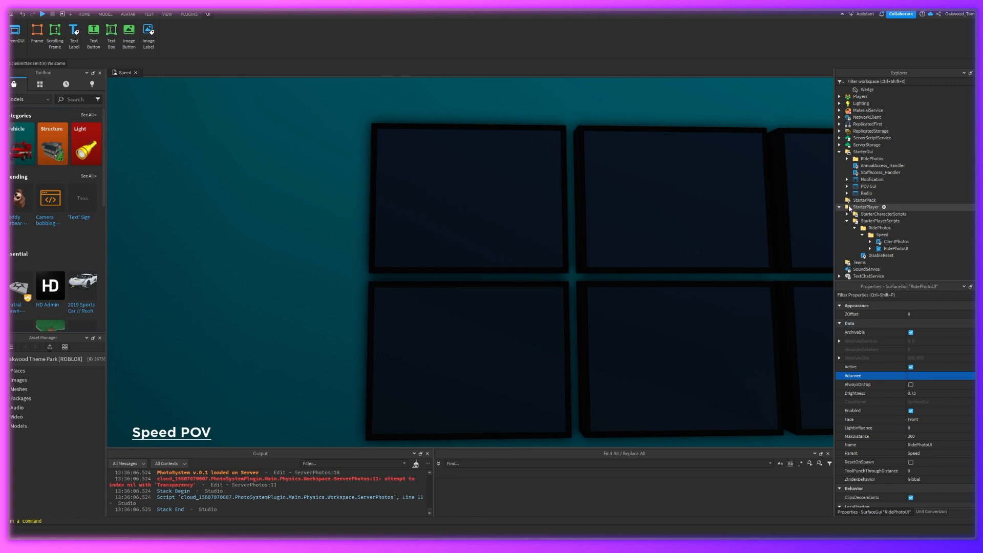
Expand the first TillGUI in StarterGui's RidePhotos Speed folder and select its PhotoScreen frame
right_click_drag(698, 209, 689, 208)
scroll(690, 209, "down", 1)
scroll(690, 208, "up", 1)
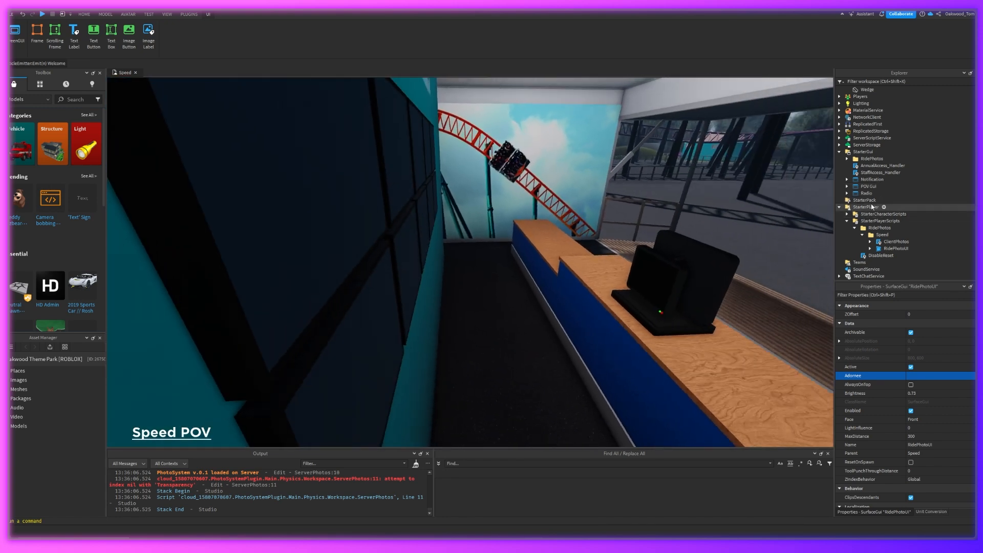
left_click(846, 159)
left_click(866, 166)
key("Delete")
left_click(854, 166)
left_click(870, 173)
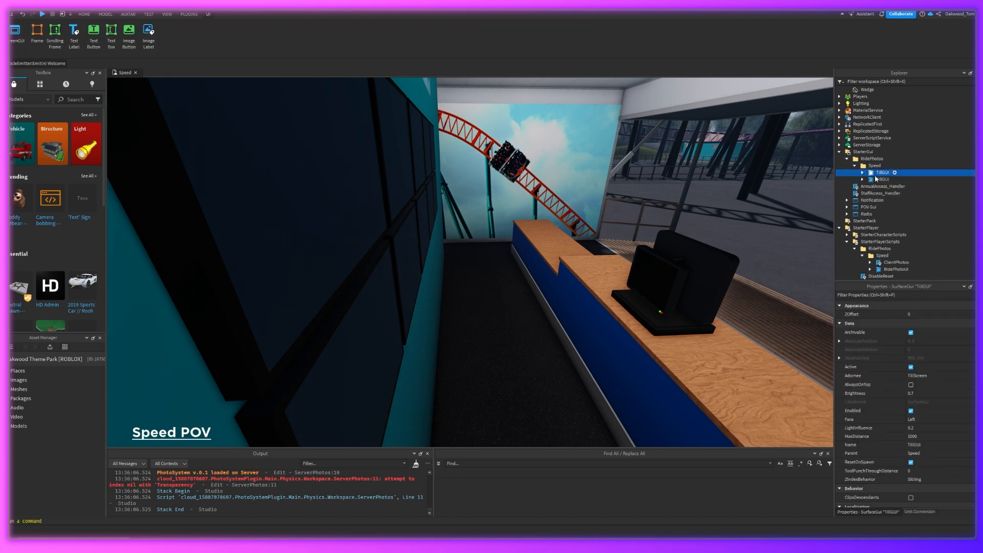
left_click(863, 172)
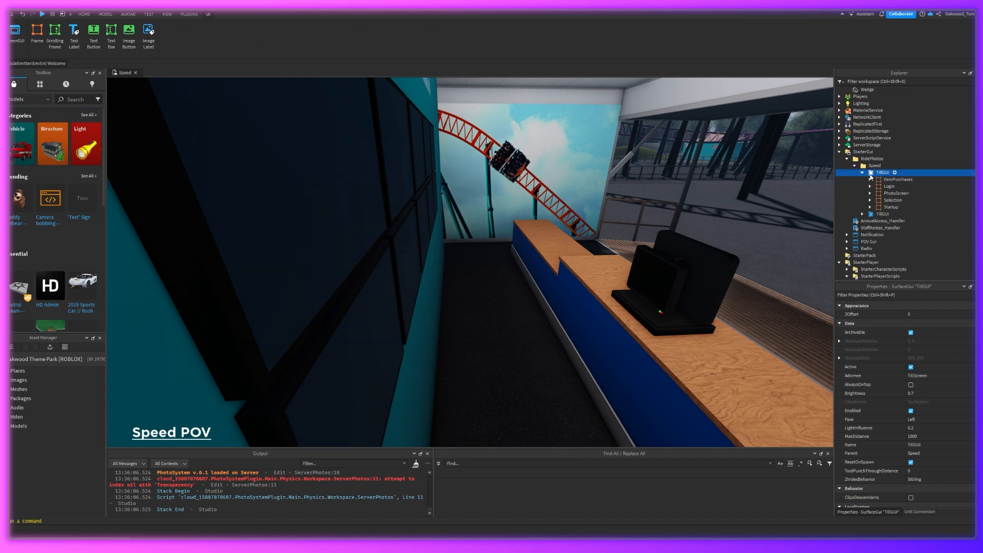
left_click(896, 193)
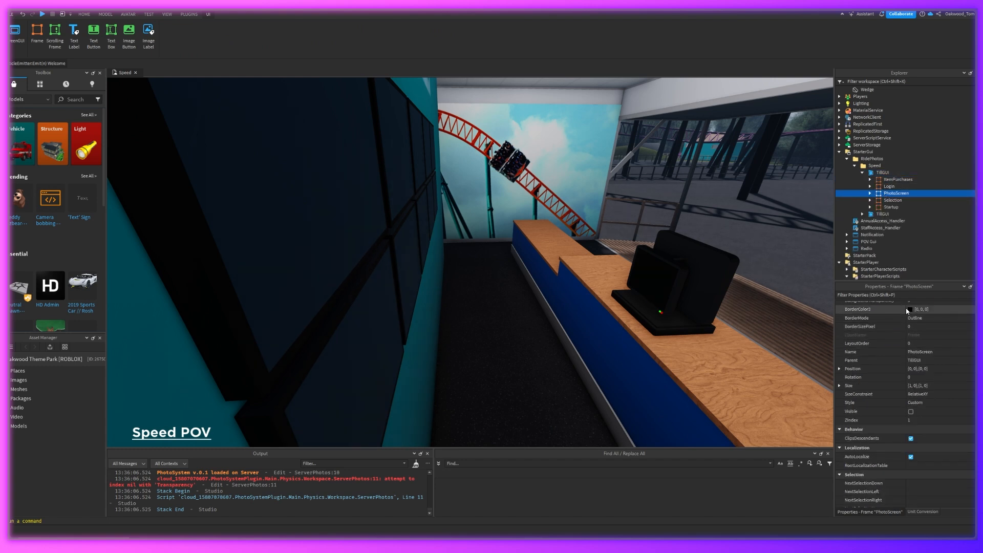
Delete the second TillGUI and its frames from the Speed folder in StarterGui's RidePhotos
left_click(862, 214)
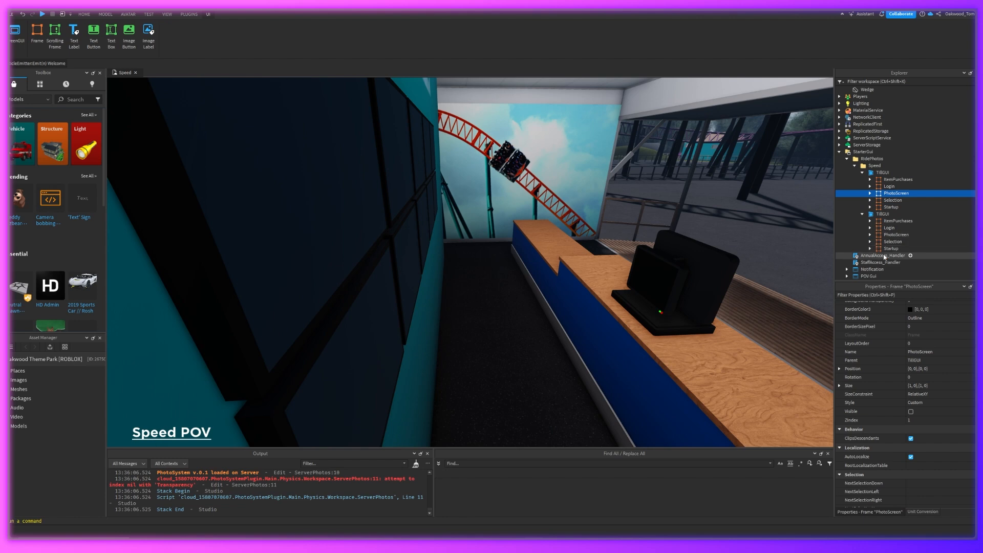
left_click(891, 241)
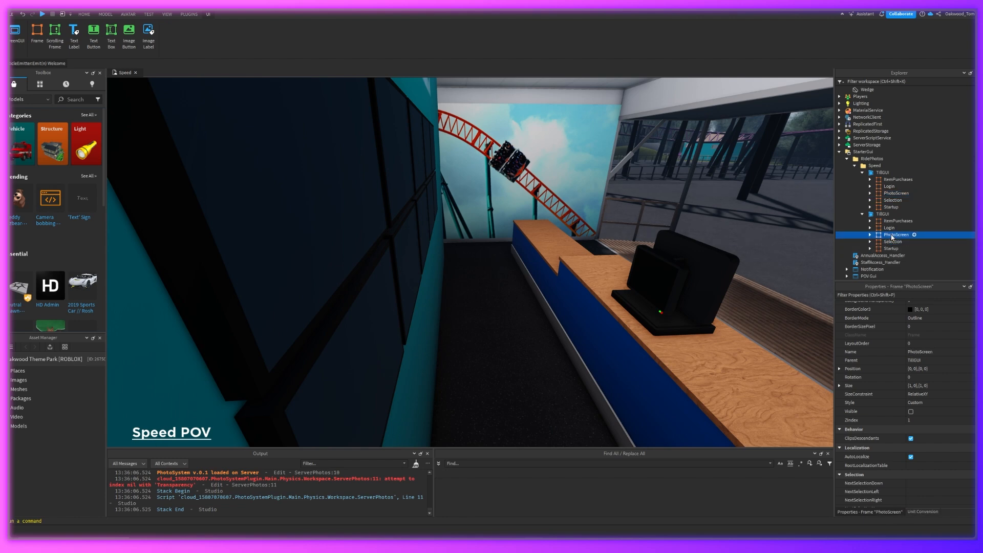
left_click(879, 214)
key("Delete")
Set the background transparency of the TillGUI's Startup frame to 0
right_click_drag(661, 244, 660, 243)
key("w")
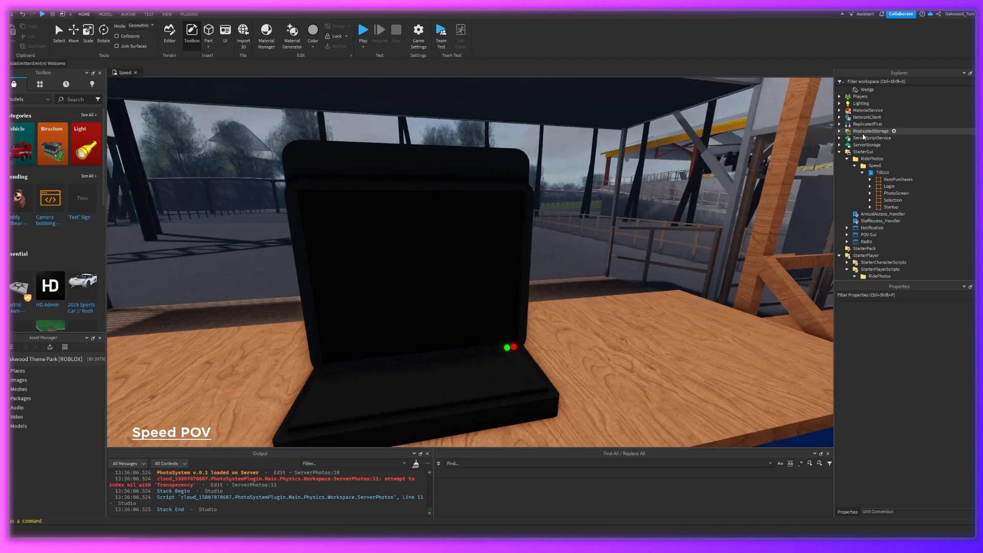
left_click(879, 173)
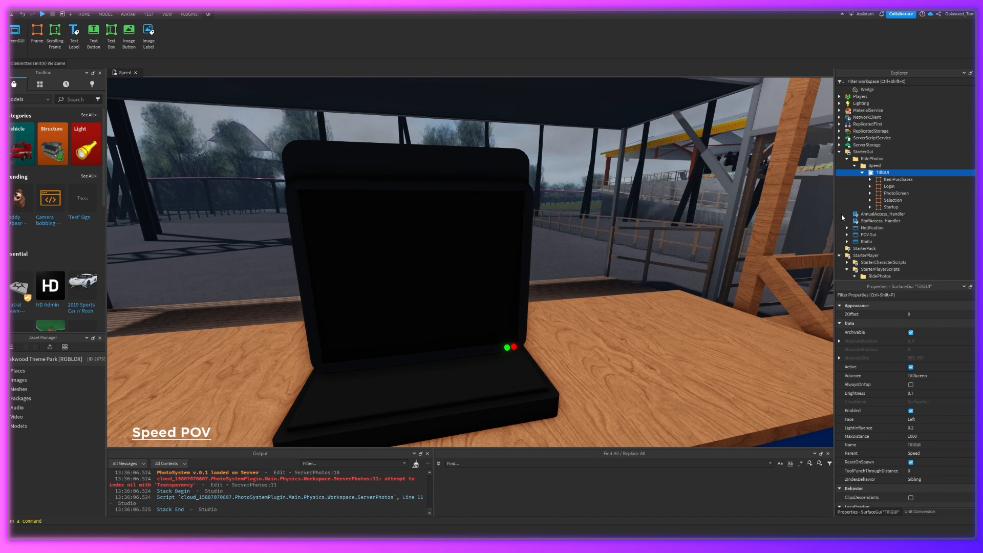
left_click(883, 208)
scroll(913, 399, "down", 2)
left_click(916, 351)
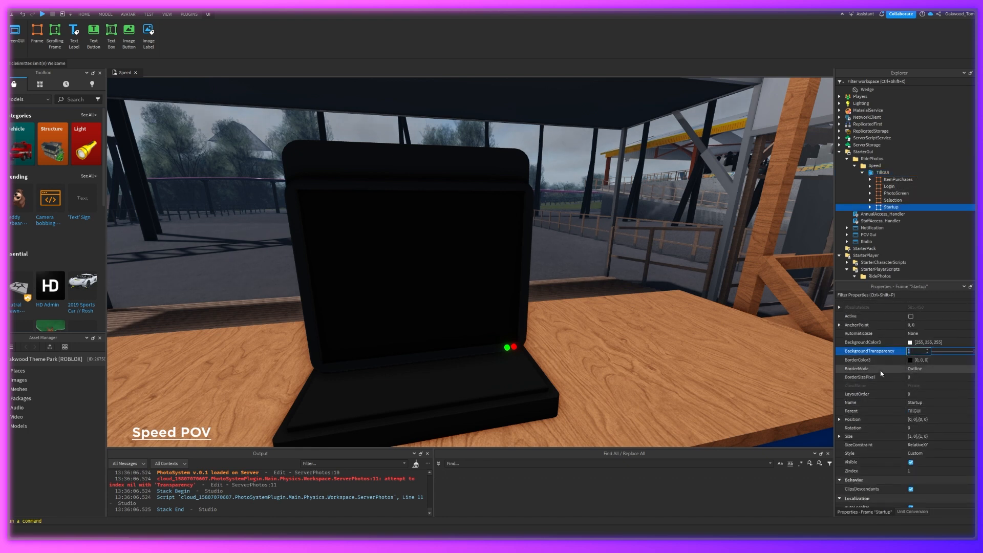
type("0")
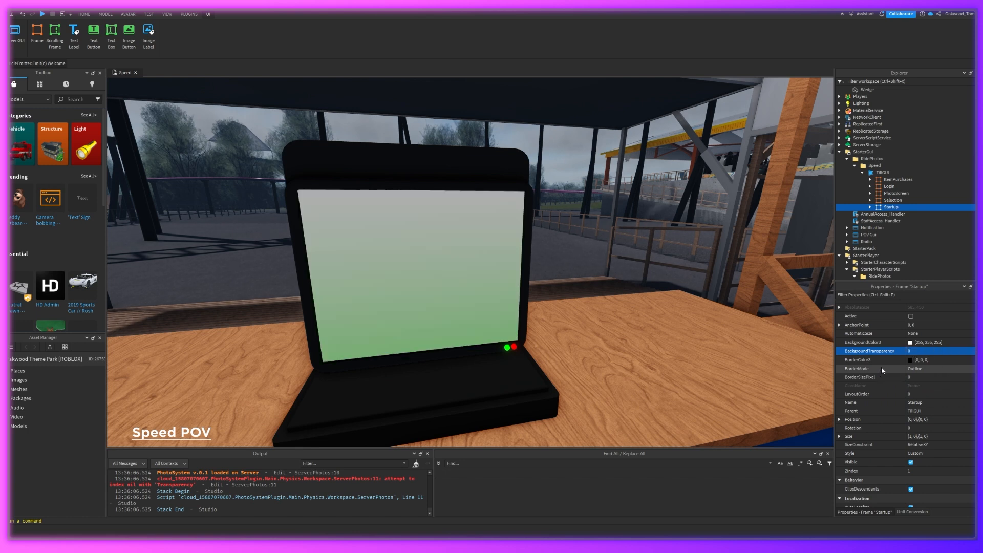
Select the Startup frame's ImageLabel and Title together and set ImageTransparency to 0
left_click(871, 213)
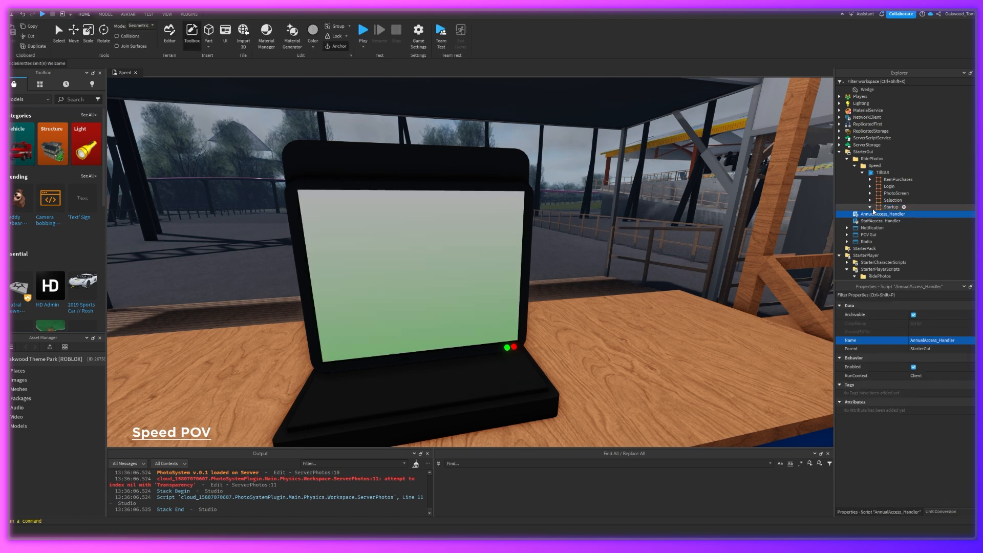
left_click(869, 207)
left_click(900, 227)
key("super")
left_click(898, 237, "ctrl")
left_click(914, 402)
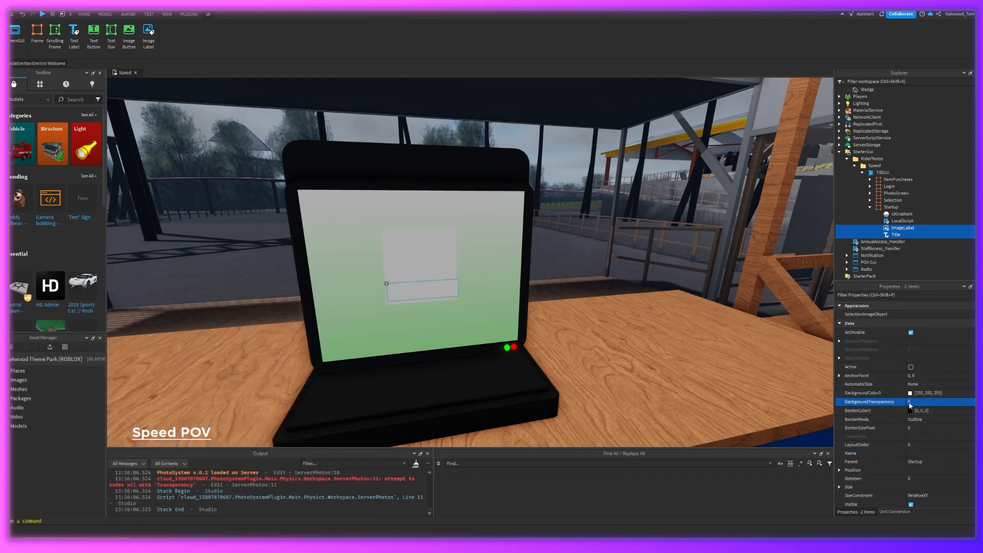
scroll(932, 451, "down", 5)
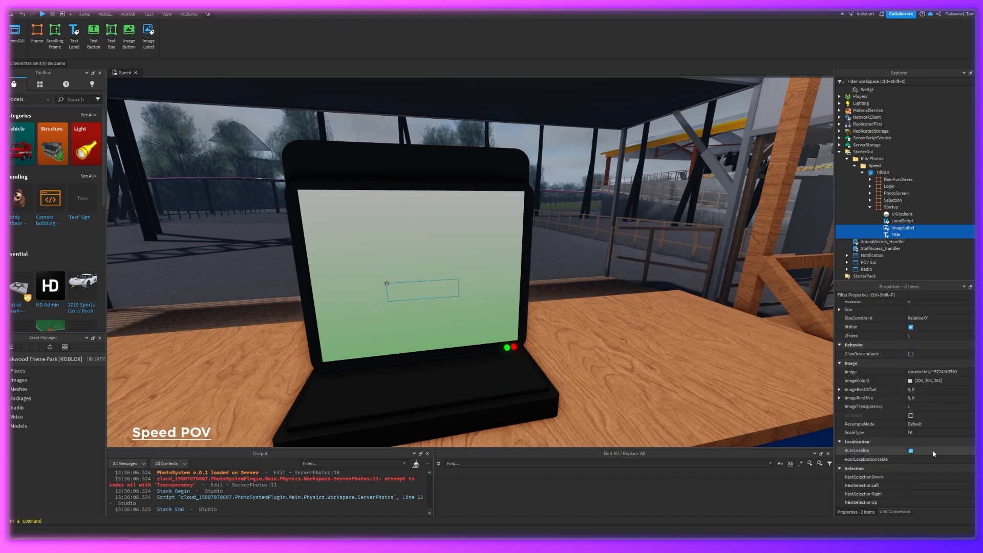
left_click(912, 457)
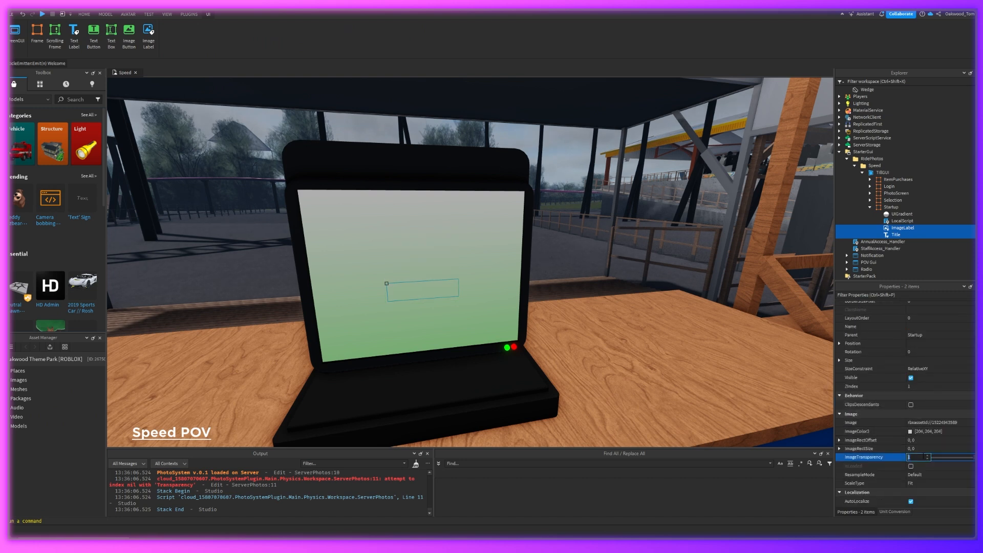
type("0")
key("Return")
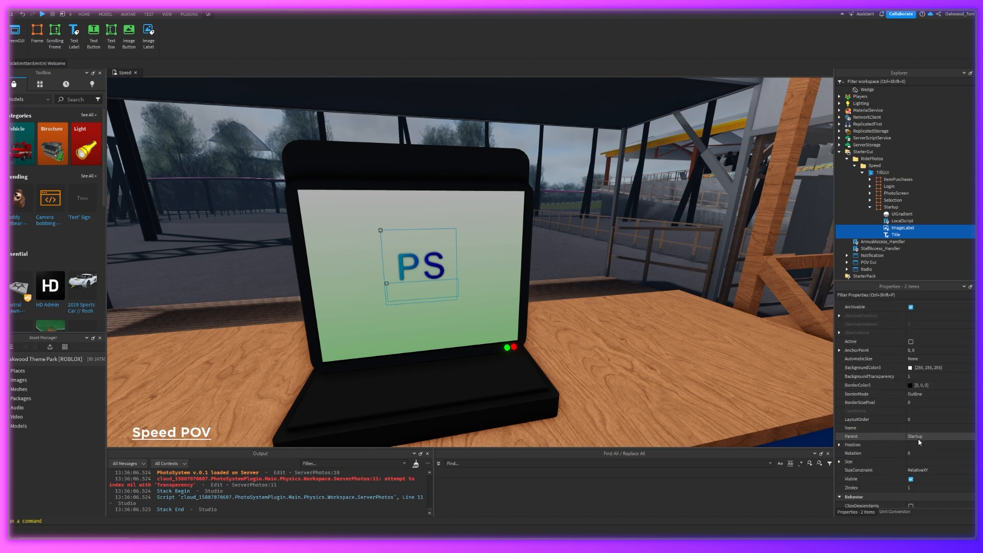
Set the text transparency of the Startup frame's Title label to 0
scroll(923, 466, "down", 10)
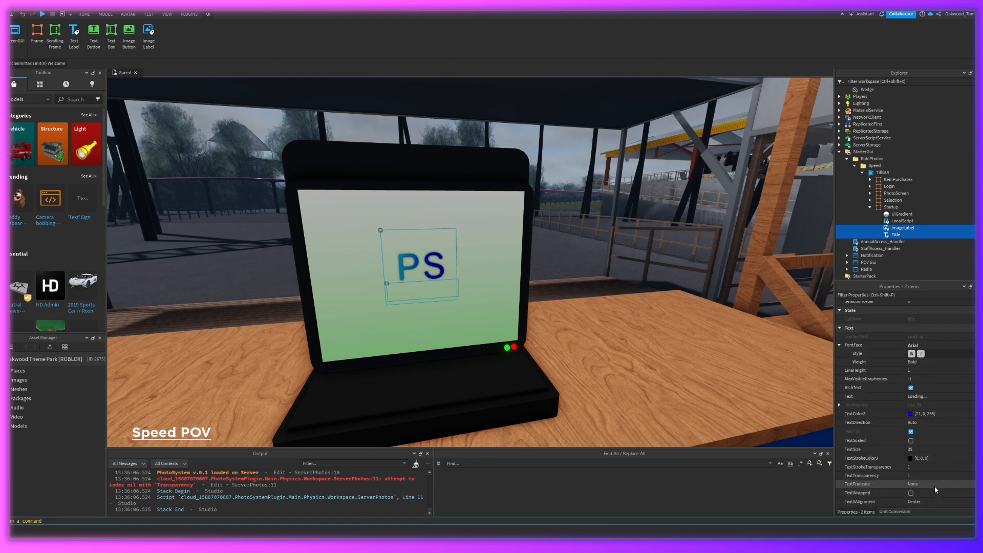
left_click(916, 476)
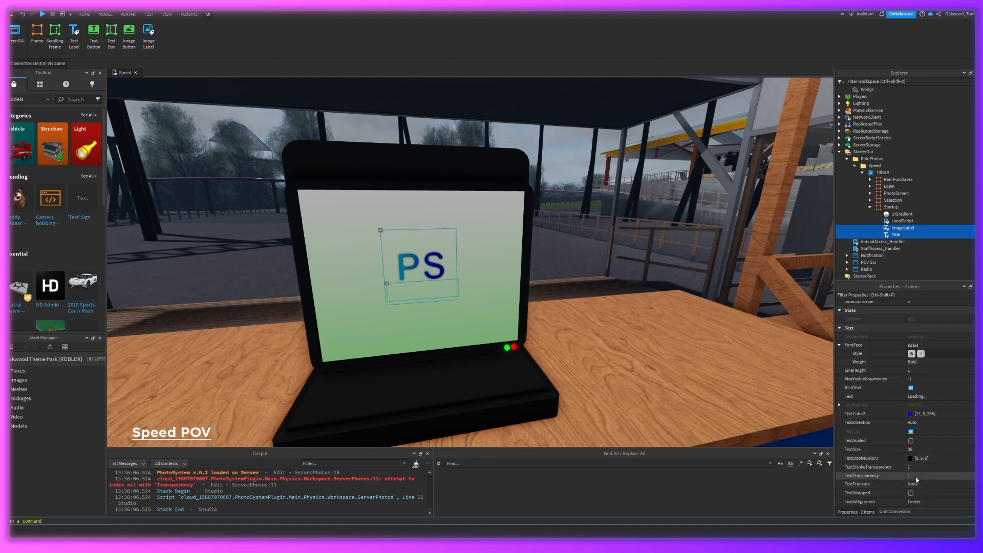
type("0")
key("Return")
Examine the logo and loading text on the till monitor's startup screen up close
right_click_drag(686, 231, 686, 231)
key("d")
key("w")
key("s")
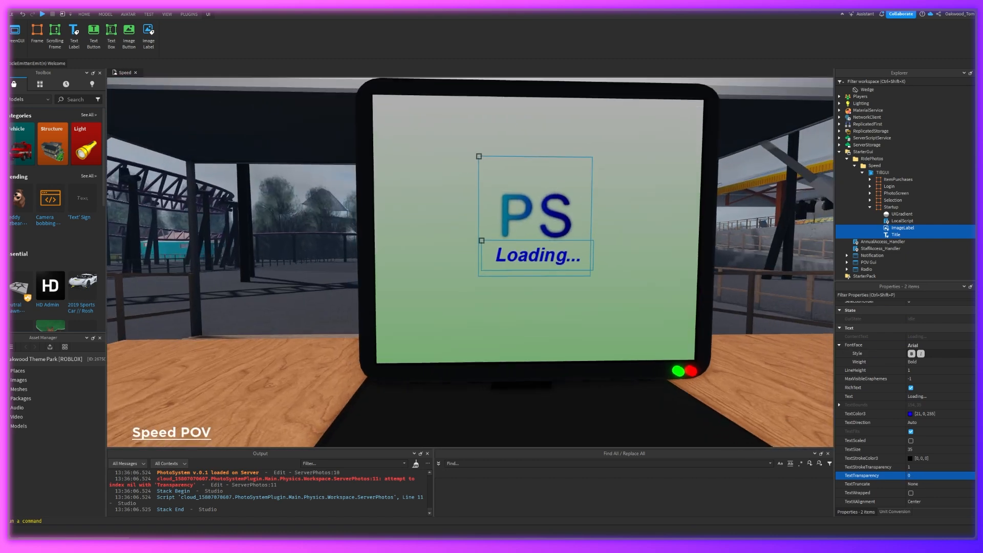
key("a")
key("d")
key("a")
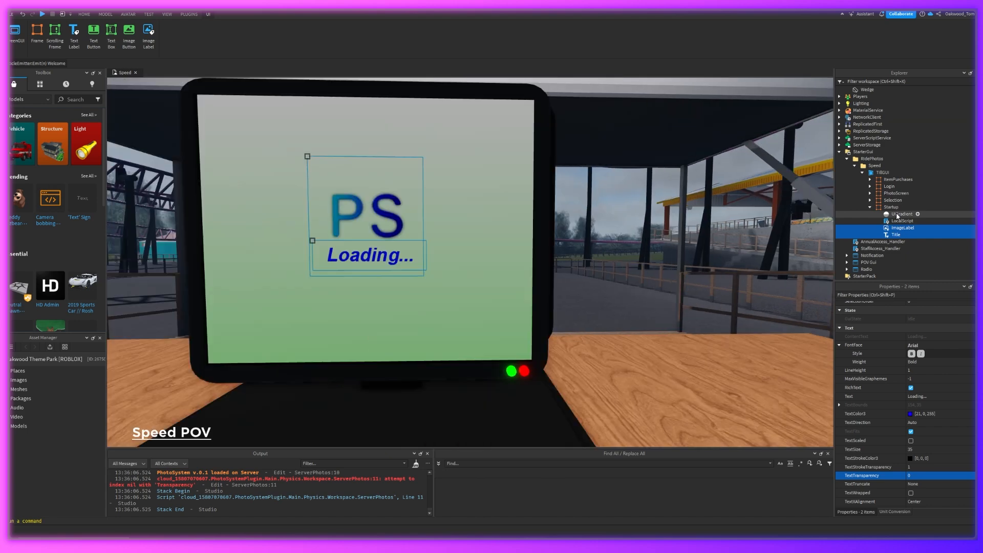
Try the drenched logo from the game's image list as the startup ImageLabel's image
left_click(903, 228)
scroll(920, 410, "up", 7)
scroll(932, 407, "down", 2)
left_click(931, 417)
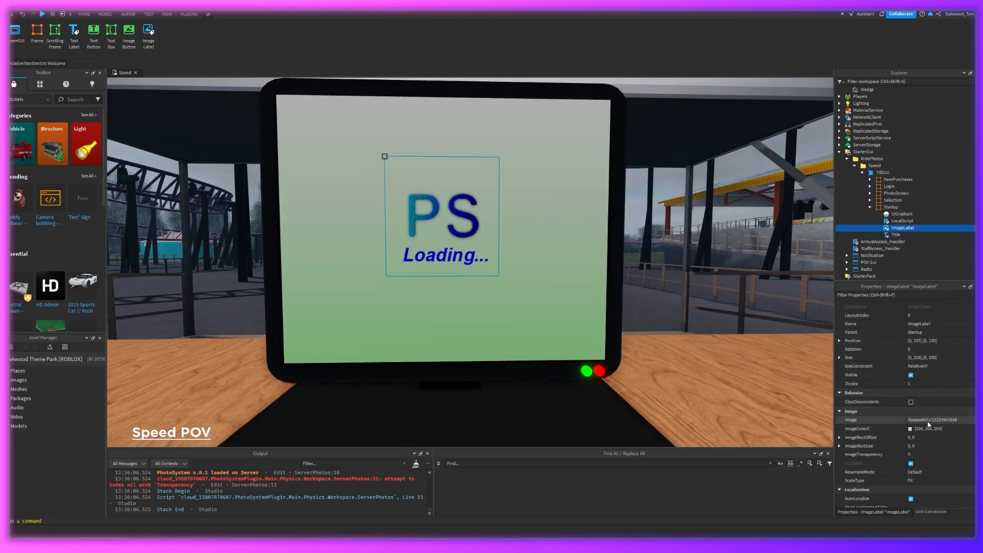
left_click(929, 422)
left_click_drag(941, 333, 913, 367)
scroll(902, 374, "up", 10)
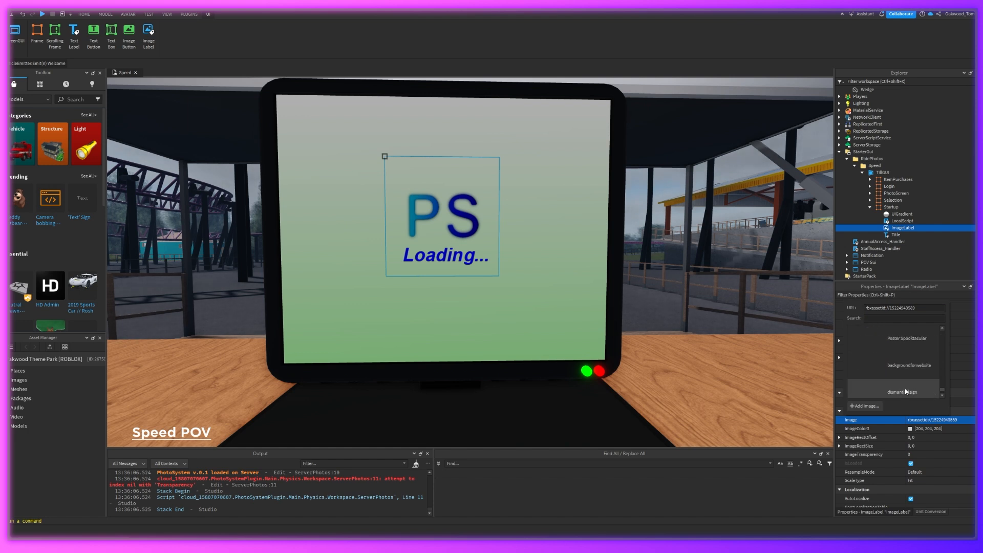
scroll(931, 345, "up", 2)
scroll(934, 338, "down", 3)
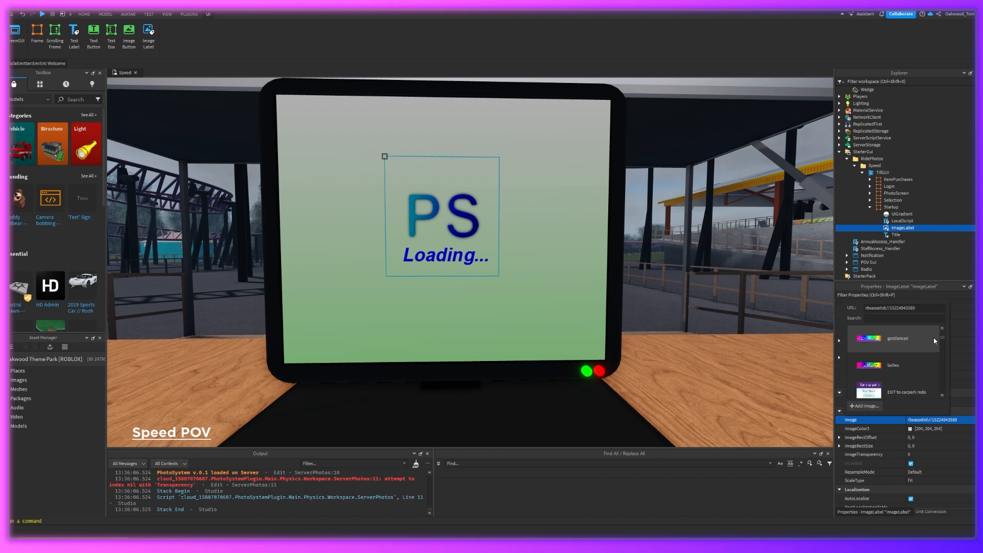
left_click_drag(939, 336, 916, 389)
scroll(917, 392, "down", 4)
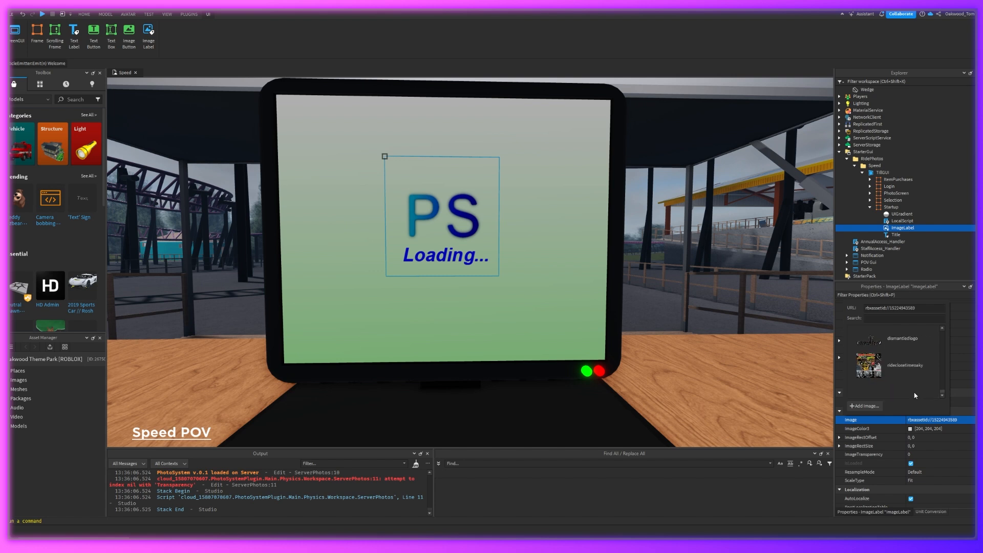
scroll(920, 392, "down", 5)
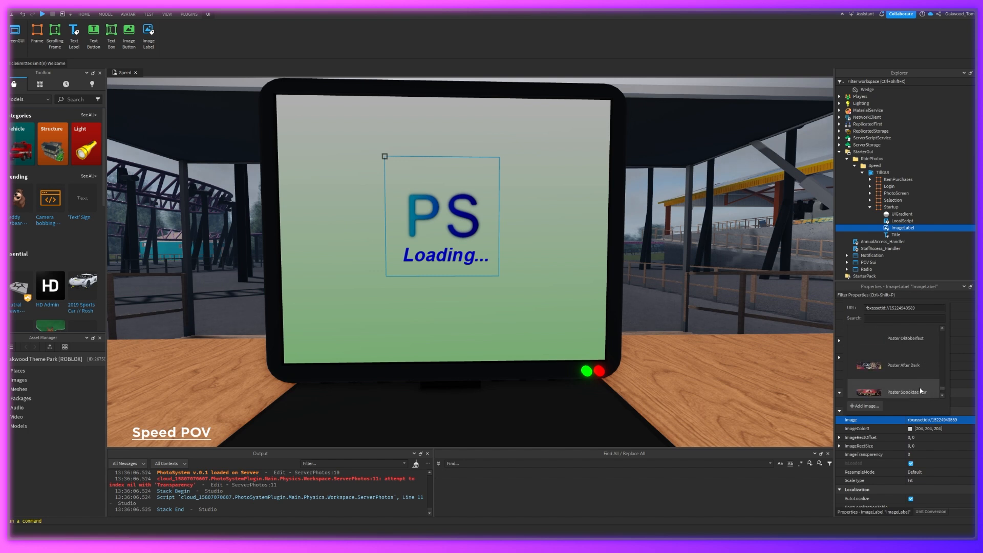
scroll(933, 379, "down", 5)
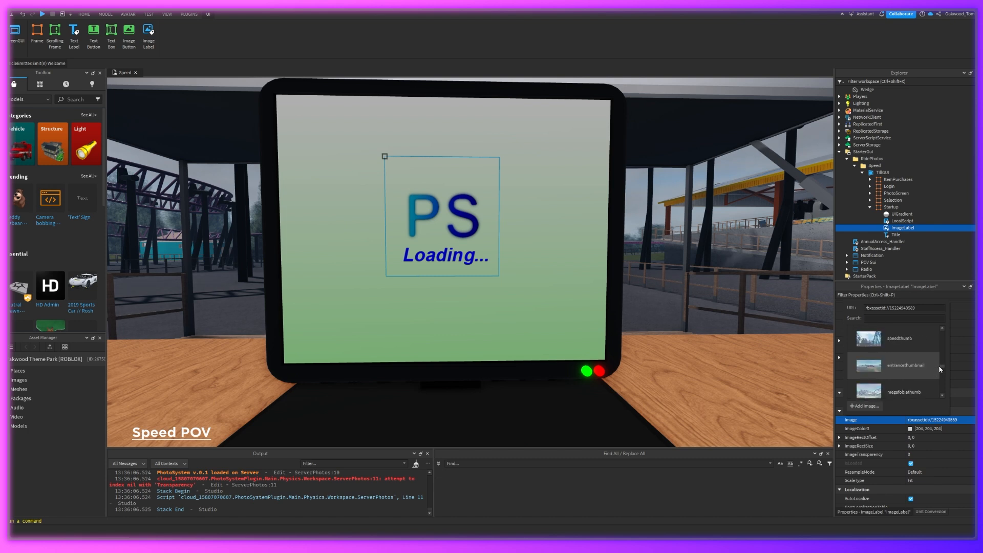
scroll(939, 363, "down", 2)
left_click_drag(941, 362, 941, 353)
scroll(904, 354, "up", 4)
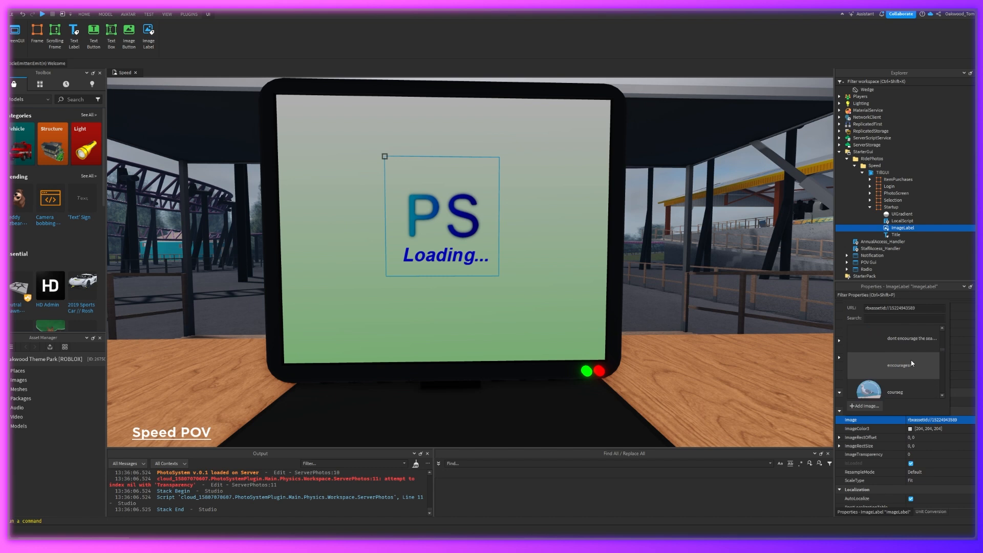
scroll(904, 356, "up", 3)
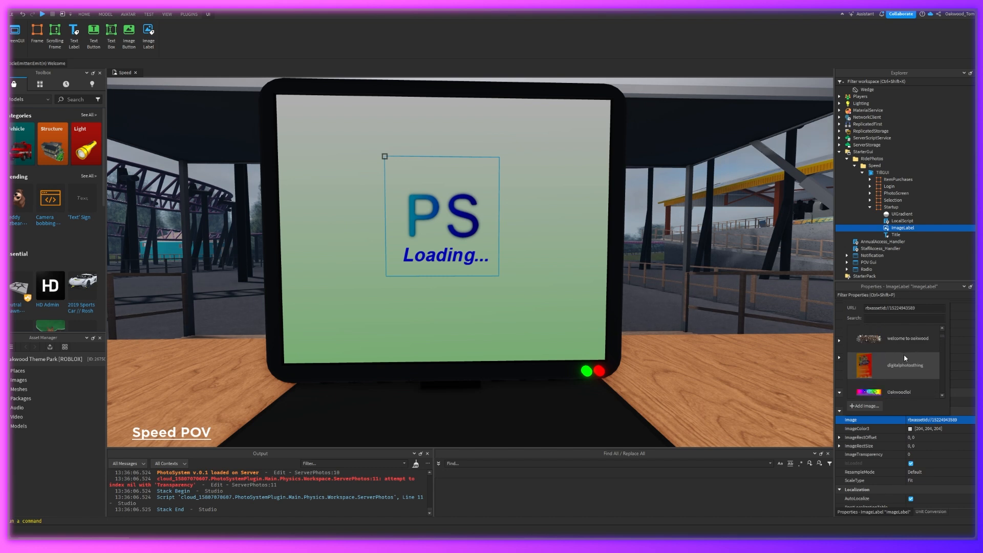
scroll(903, 351, "down", 2)
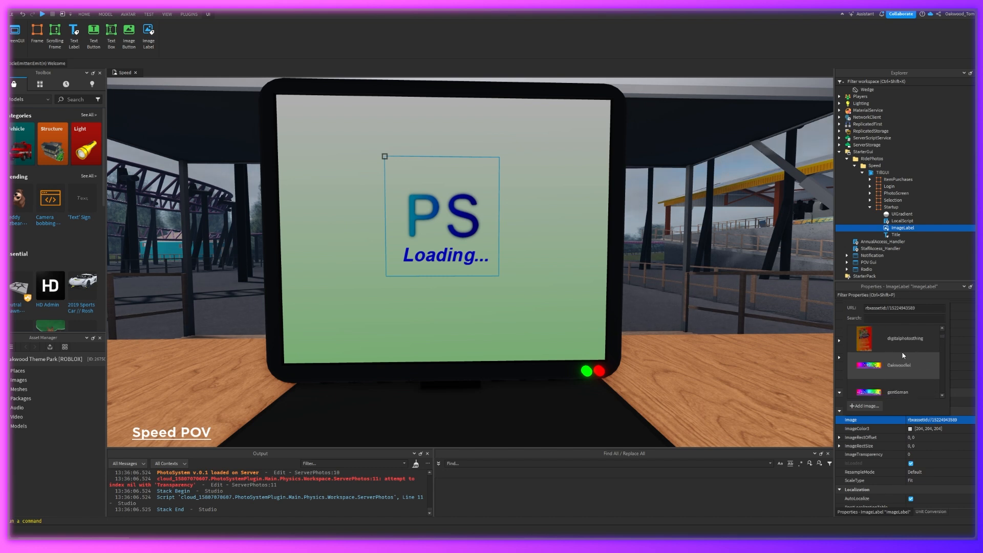
scroll(906, 355, "down", 3)
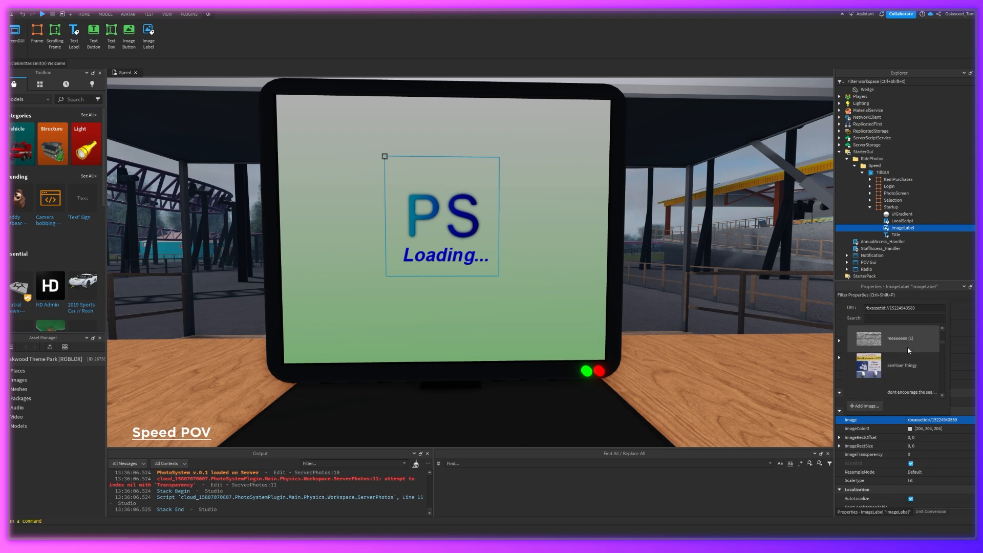
scroll(905, 358, "down", 3)
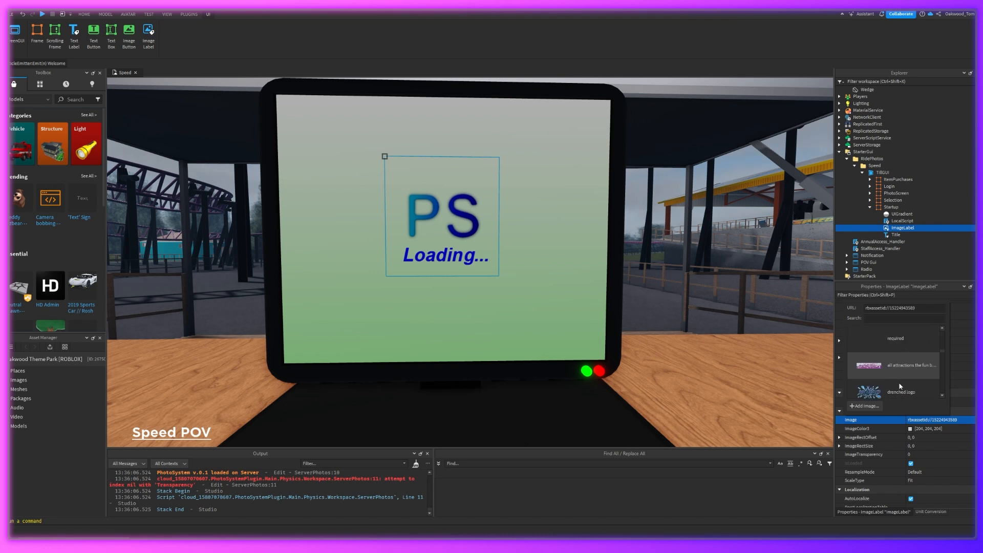
left_click(901, 339)
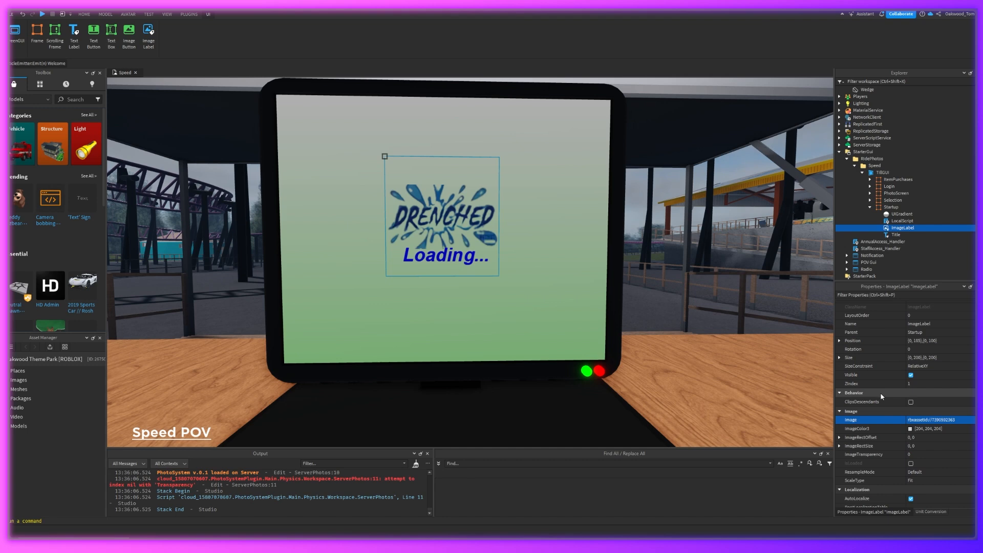
Undo the image change on the startup ImageLabel
right_click_drag(670, 336, 641, 321)
scroll(642, 320, "down", 2)
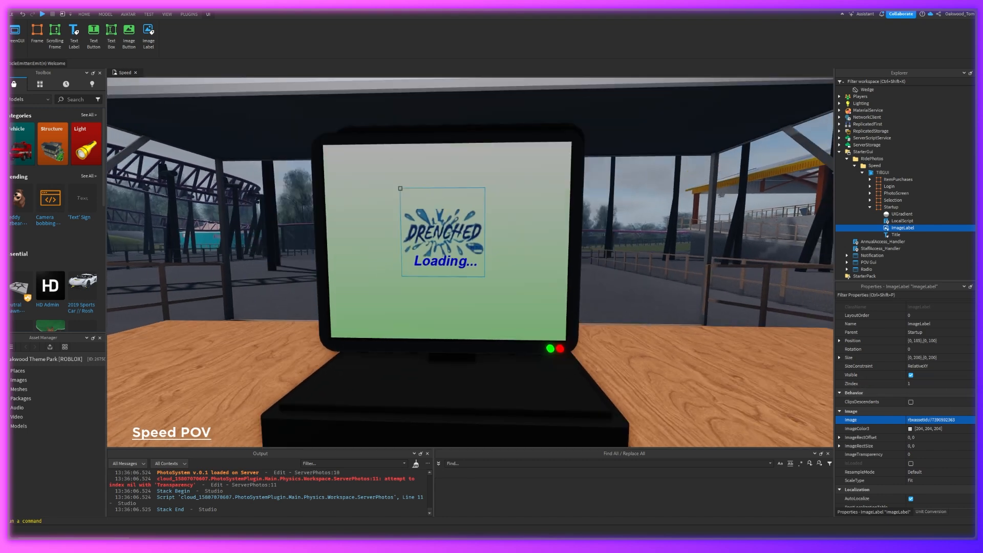
left_click(937, 421)
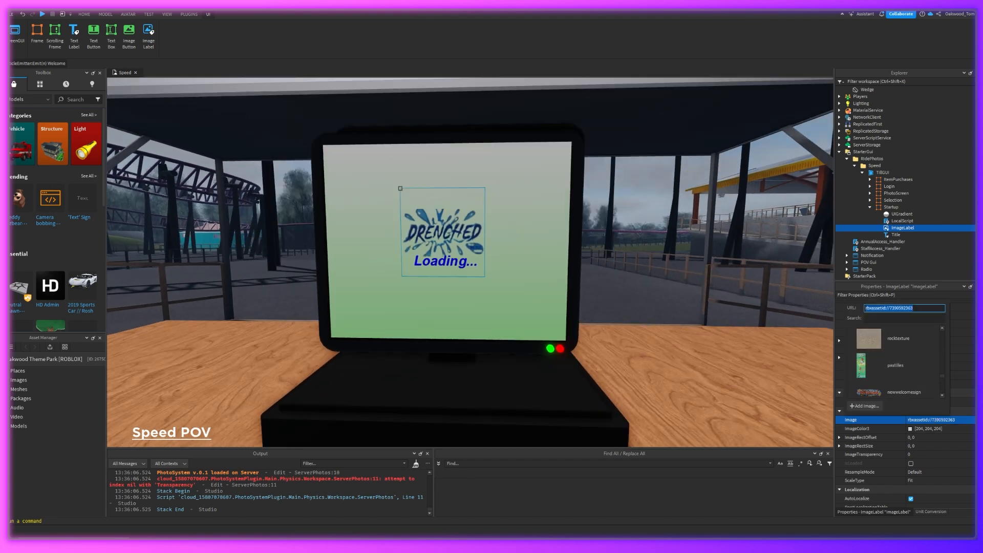
left_click(230, 224)
left_click(23, 14)
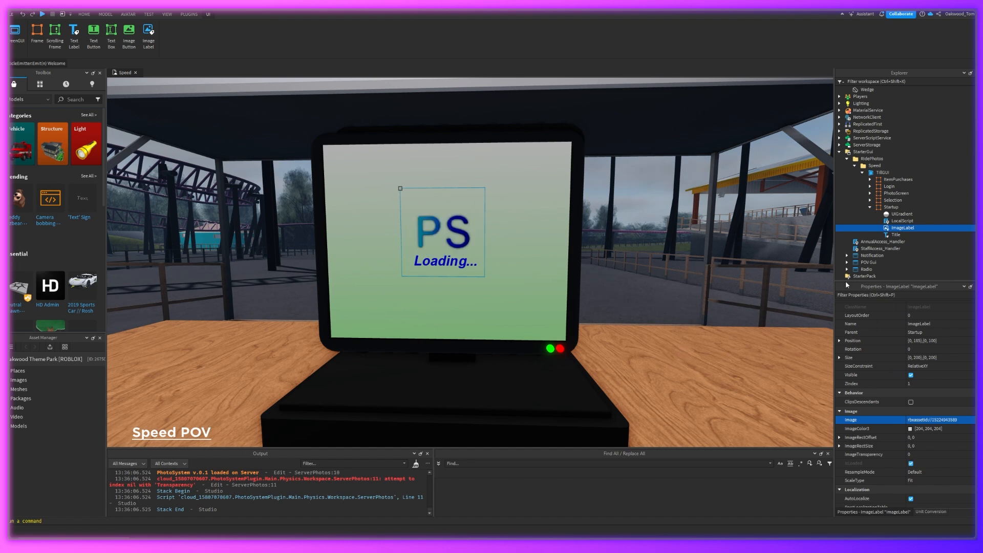
Change the start colour of the Startup frame's UIGradient to bright green
left_click(891, 235)
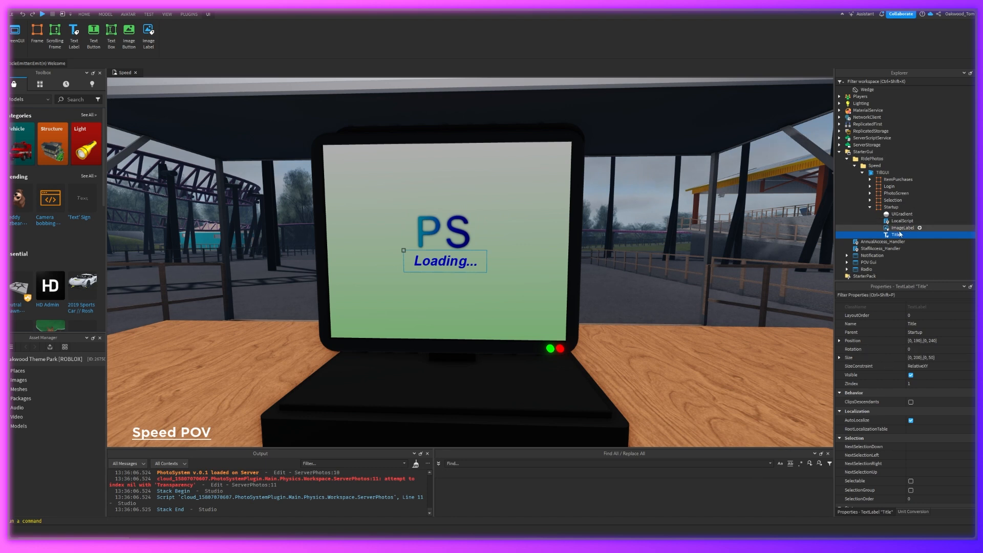
left_click(902, 214)
left_click(942, 314)
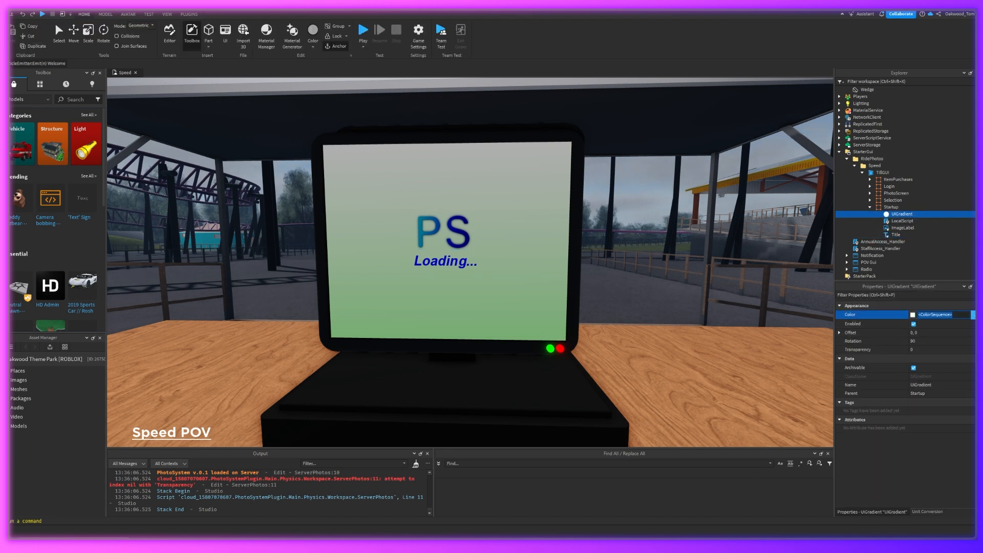
left_click(974, 315)
left_click(557, 311)
left_click_drag(544, 242, 544, 221)
left_click(585, 195)
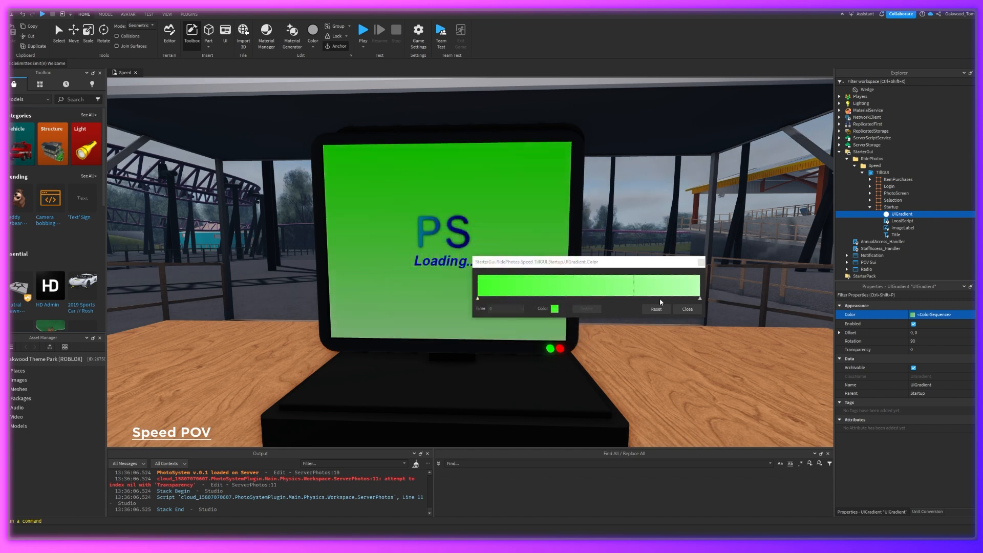
Change the end colour of the Startup frame's UIGradient to bright red, with RGB values 255, 10, 14
left_click(700, 298)
left_click(555, 309)
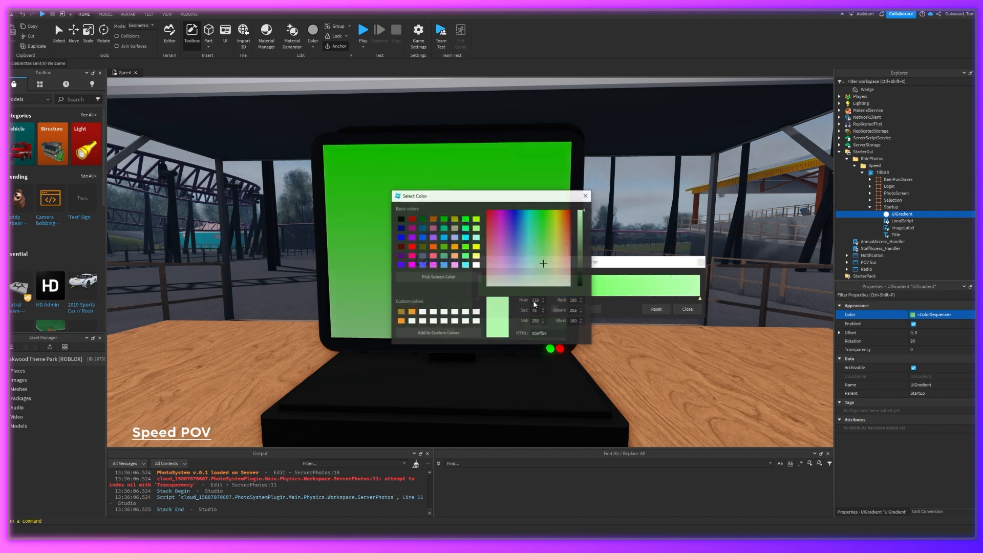
left_click(495, 219)
left_click_drag(496, 218, 489, 214)
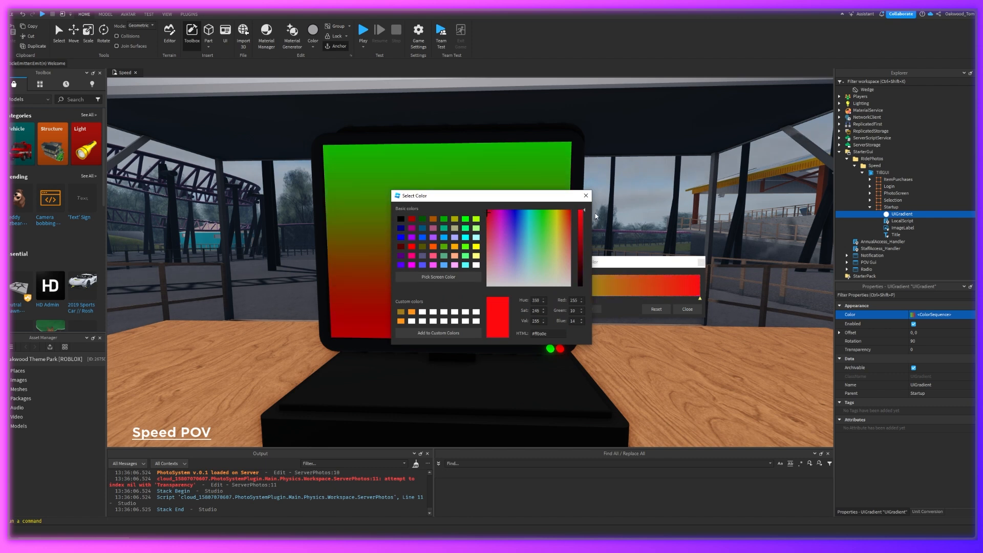
Finish editing the gradient colours and set the rotation of the Startup frame's UIGradient to 90
left_click(586, 195)
left_click(686, 309)
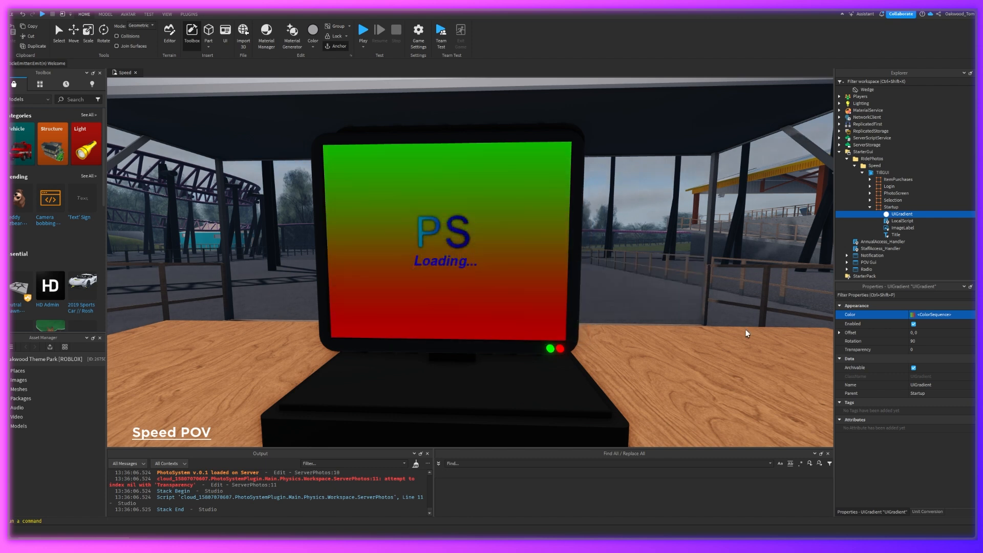
left_click(972, 340)
mouse_move(971, 342)
left_mouse_down()
mouse_move(950, 352)
mouse_move(975, 352)
mouse_move(970, 359)
mouse_move(945, 364)
mouse_move(958, 357)
left_mouse_up()
left_click(917, 340)
type("90")
key("Return")
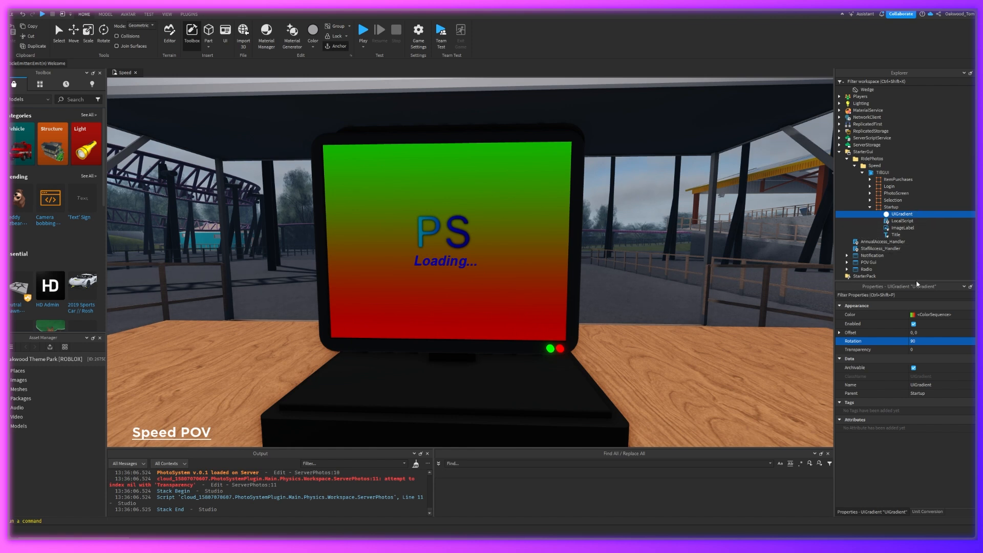
Undo the green and red colour changes on the Startup frame's UIGradient
left_click(23, 15)
left_click(23, 14)
left_click(22, 15)
left_click(22, 15)
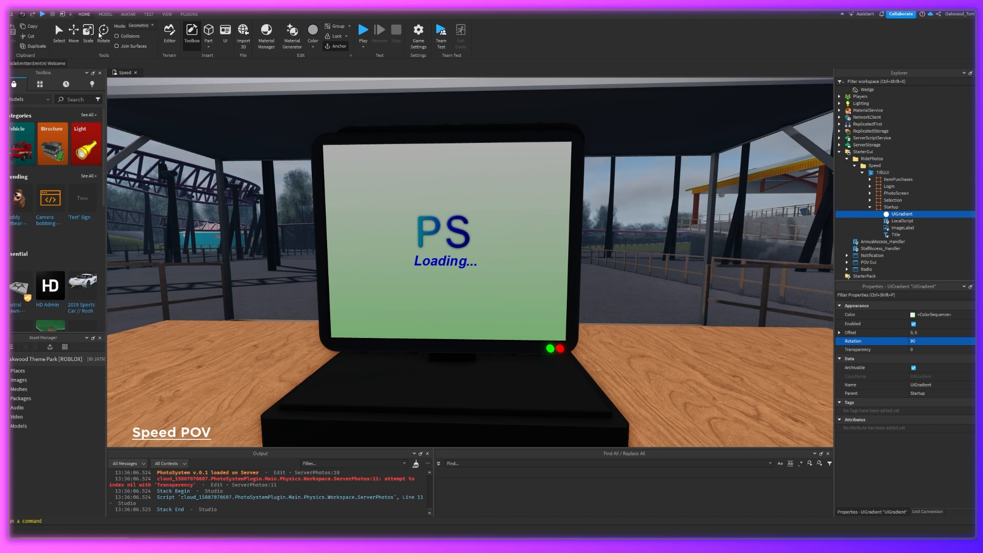
Set the Startup frame's BackgroundTransparency to 1
left_click(870, 207)
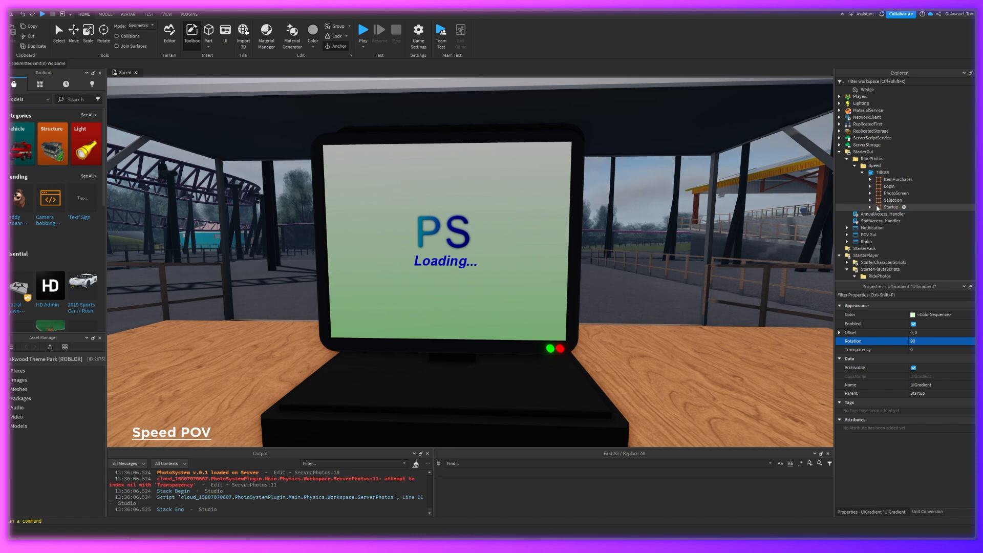
left_click(870, 207)
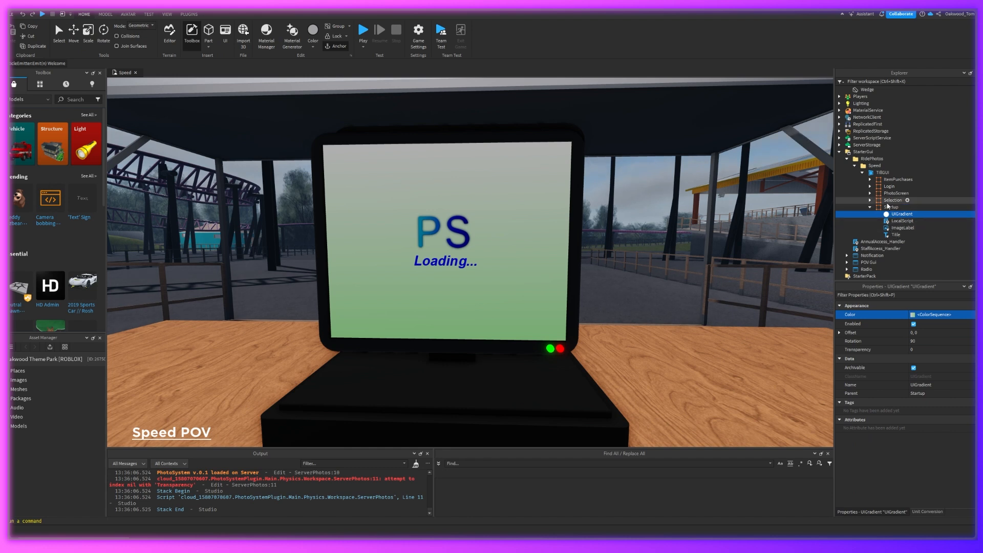
left_click(886, 207)
left_click(892, 200)
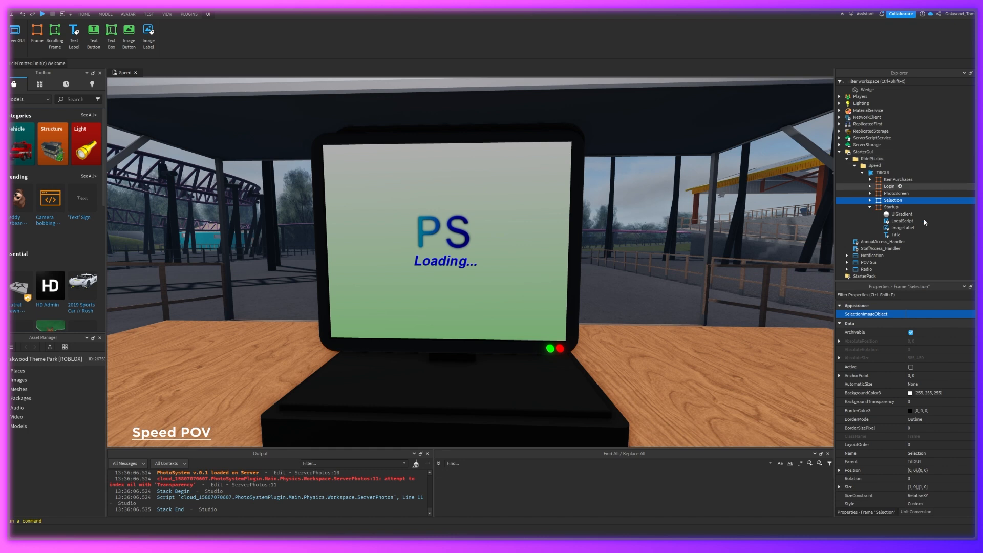
left_click(901, 214)
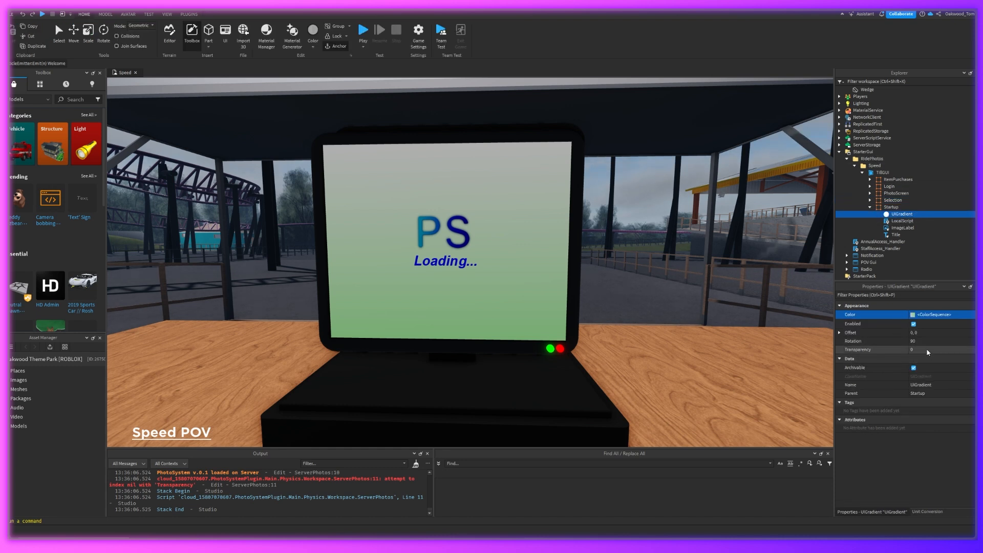
left_click(889, 206)
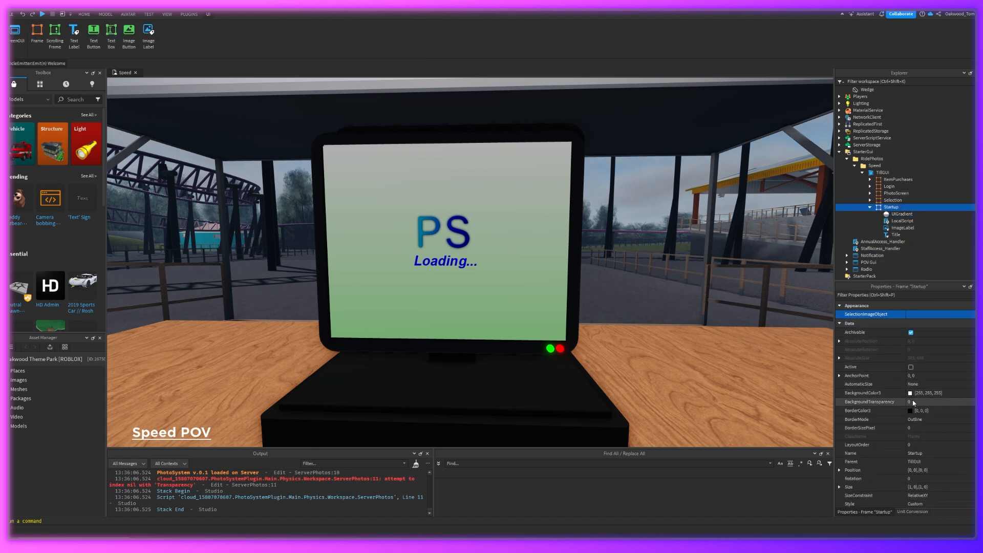
left_click(914, 402)
type("1")
Set the image transparency of the ImageLabel inside the Startup frame to 1
left_click(902, 227)
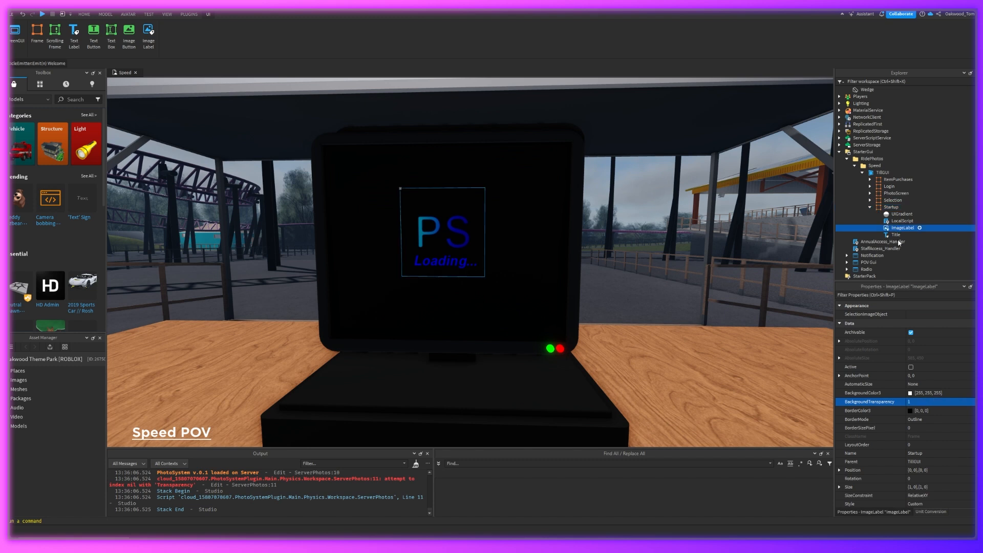
scroll(920, 405, "down", 5)
left_click(916, 381)
type("1")
Set the TextTransparency of the Startup frame's Title label to 1
left_click(896, 235)
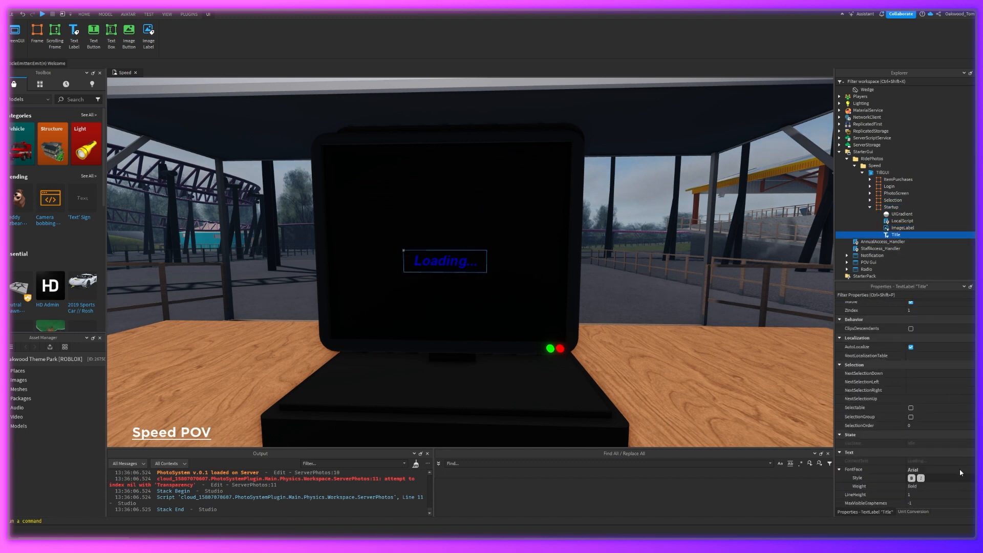
scroll(934, 456, "down", 2)
left_click(916, 473)
type("1")
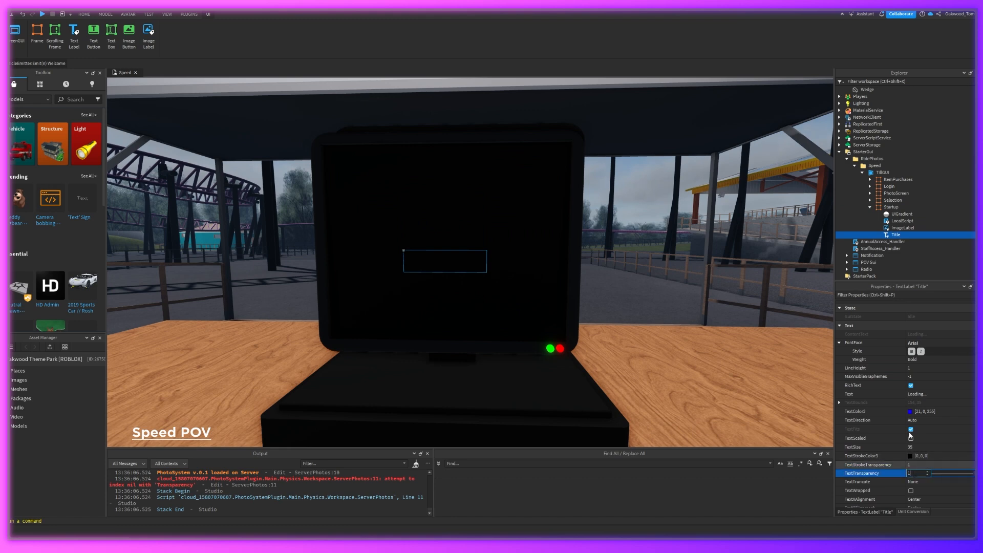
Review the fade and loading-text code in the Startup frame's LocalScript, and close the script
double_click(902, 220)
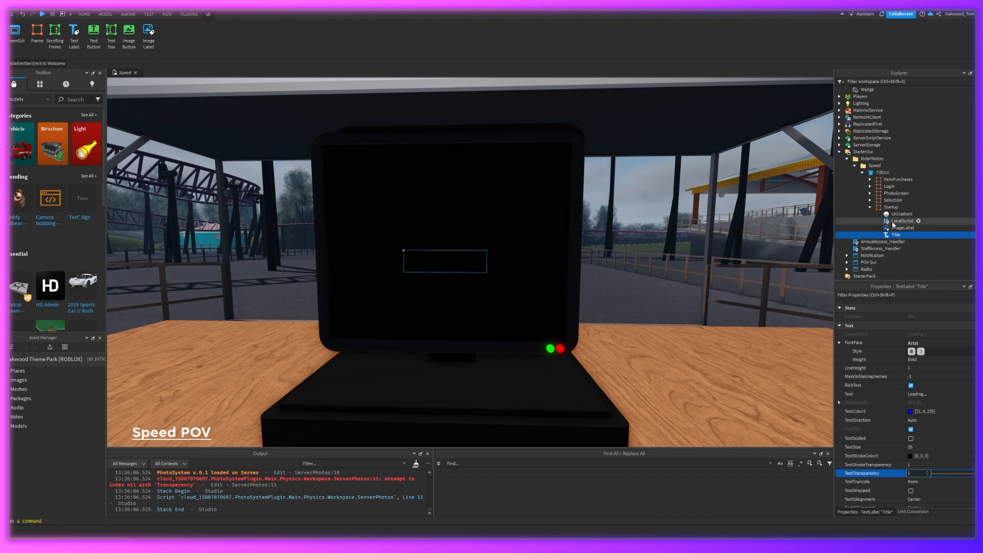
left_click(336, 318)
left_click(393, 341)
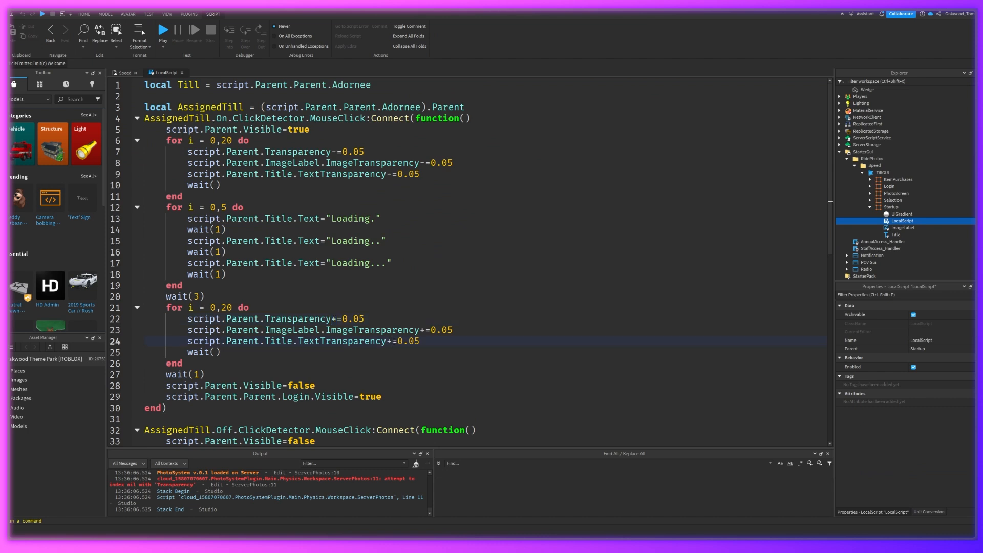
left_click(183, 73)
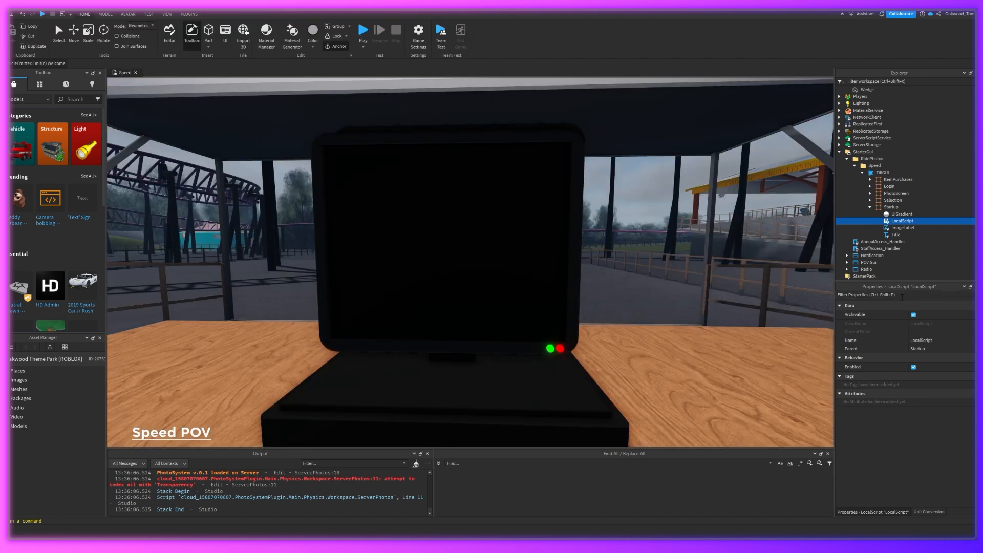
Make the Selection frame of the till interface visible
left_click(896, 214)
left_click(893, 199)
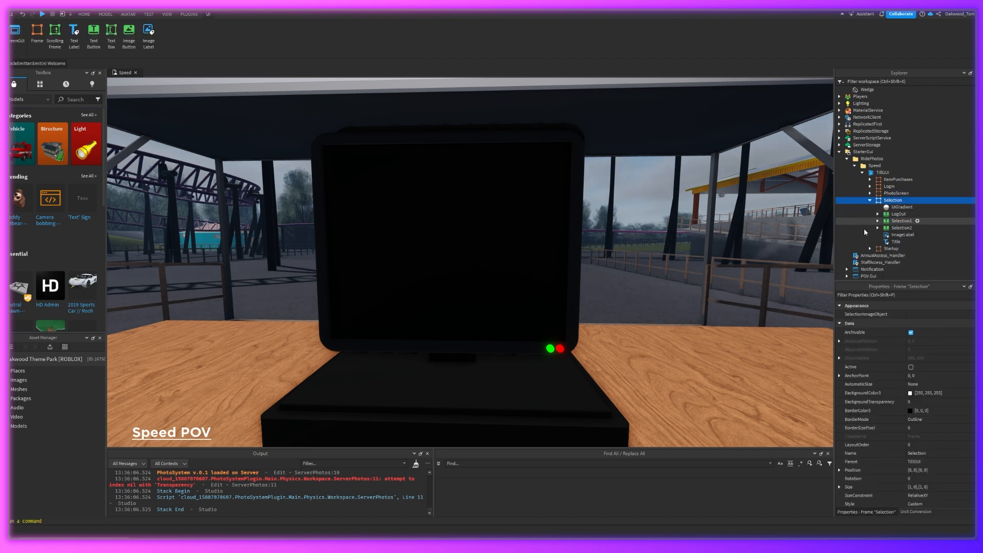
scroll(906, 435, "down", 4)
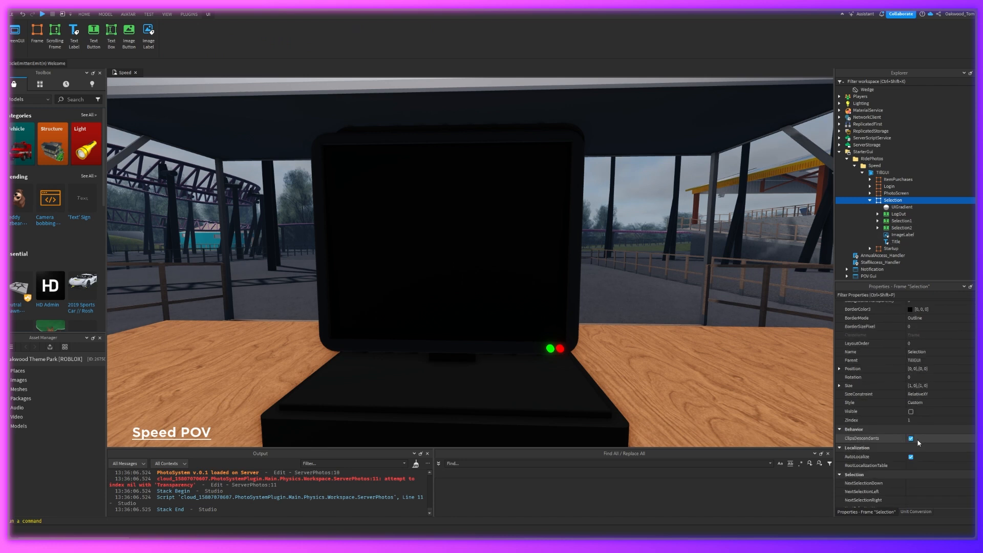
left_click(910, 412)
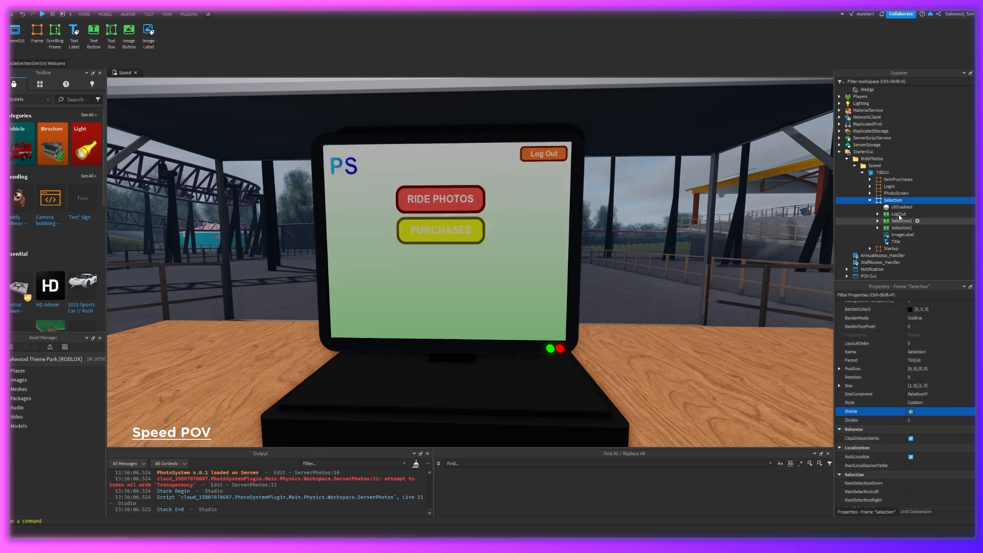
Inspect the properties of the UIGradient and the ImageLabel inside the Selection frame
left_click(896, 206)
left_click(907, 317)
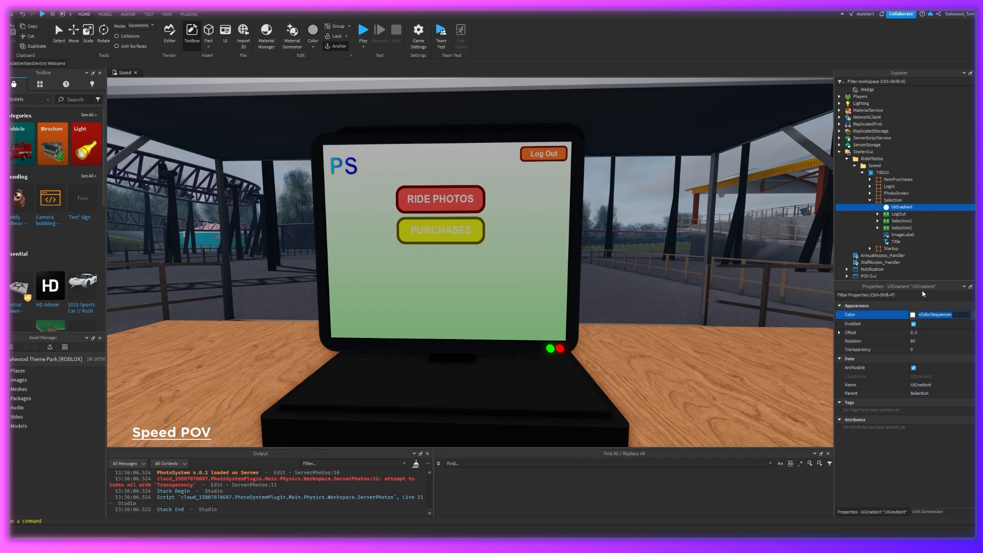
left_click(888, 235)
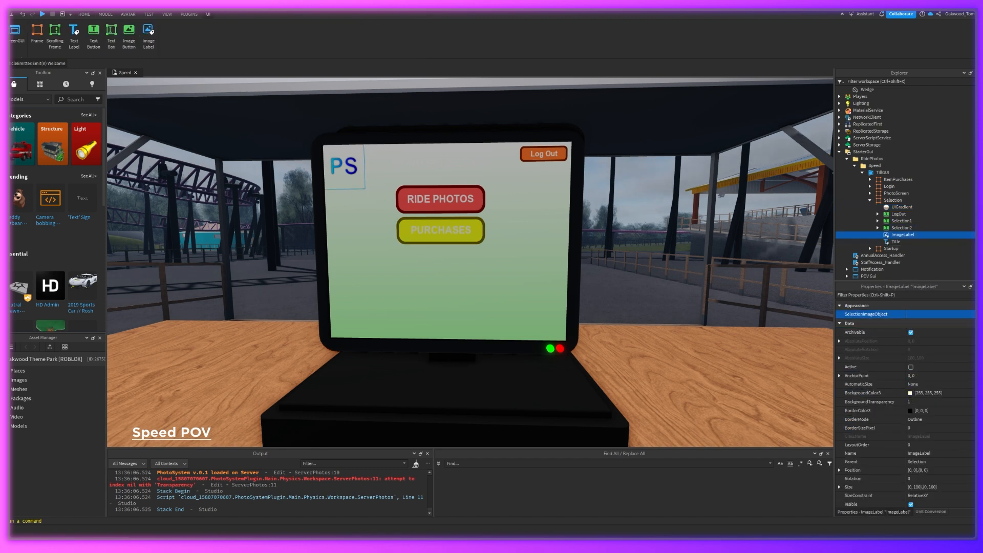
Try black as the text colour of the Selection frame's Title label, and cancel the colour change
left_click(891, 241)
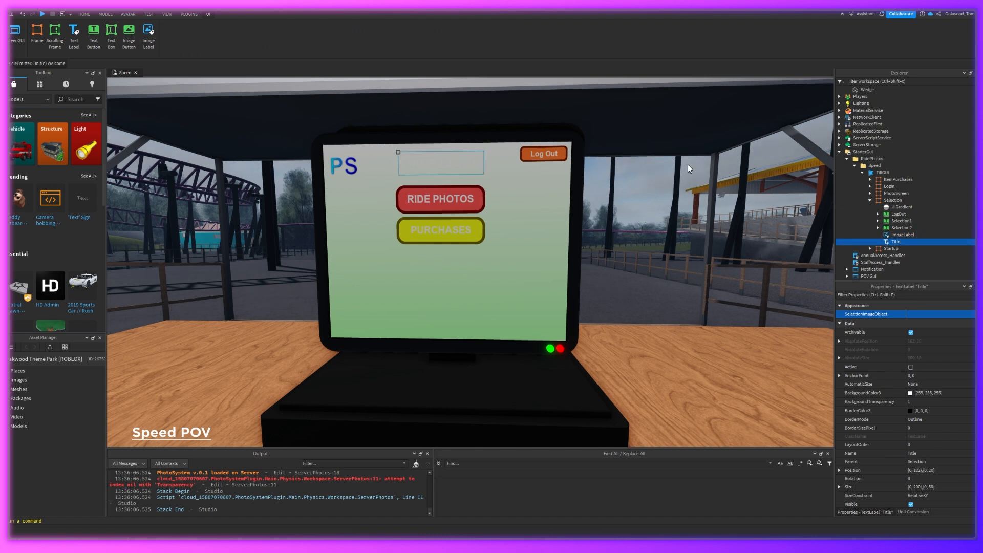
scroll(912, 444, "down", 10)
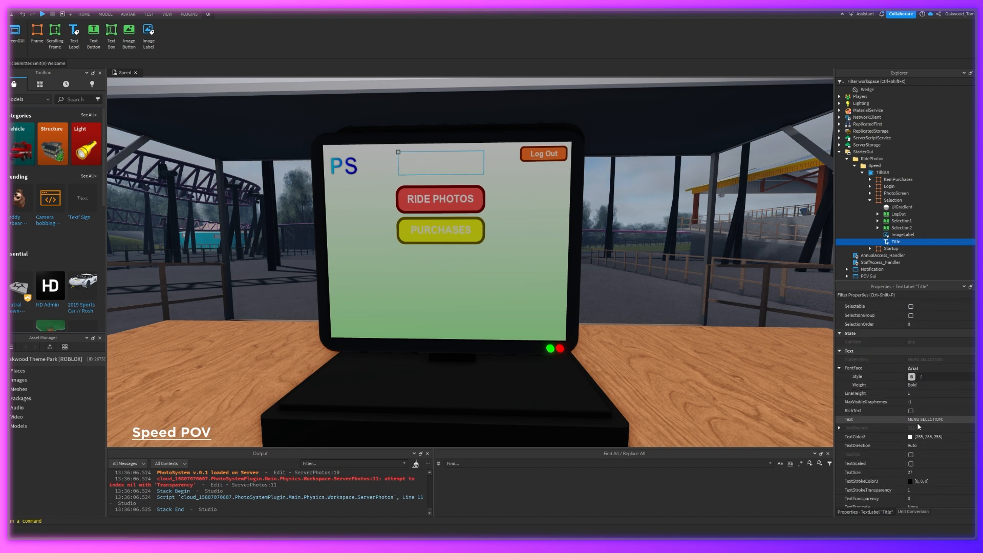
left_click(909, 437)
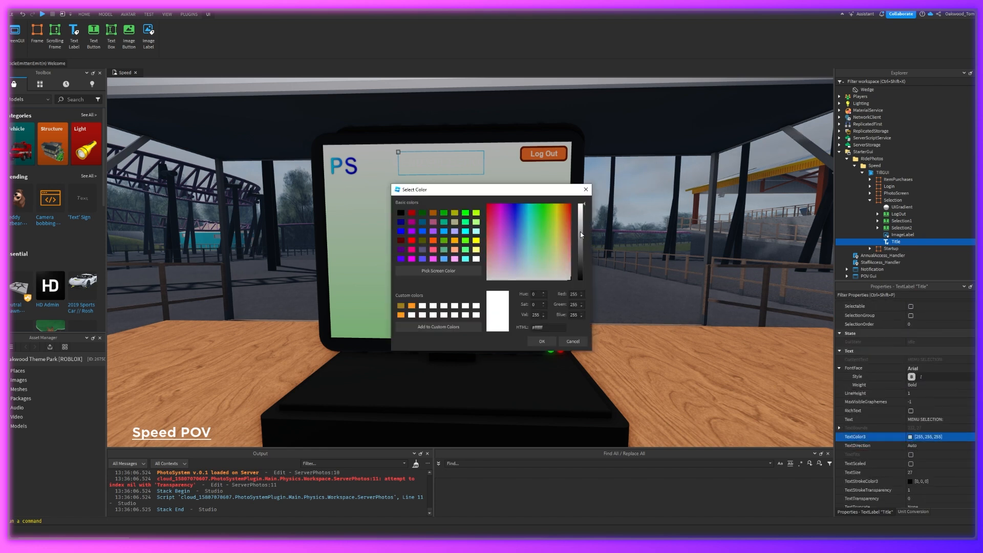
left_click_drag(581, 234, 569, 296)
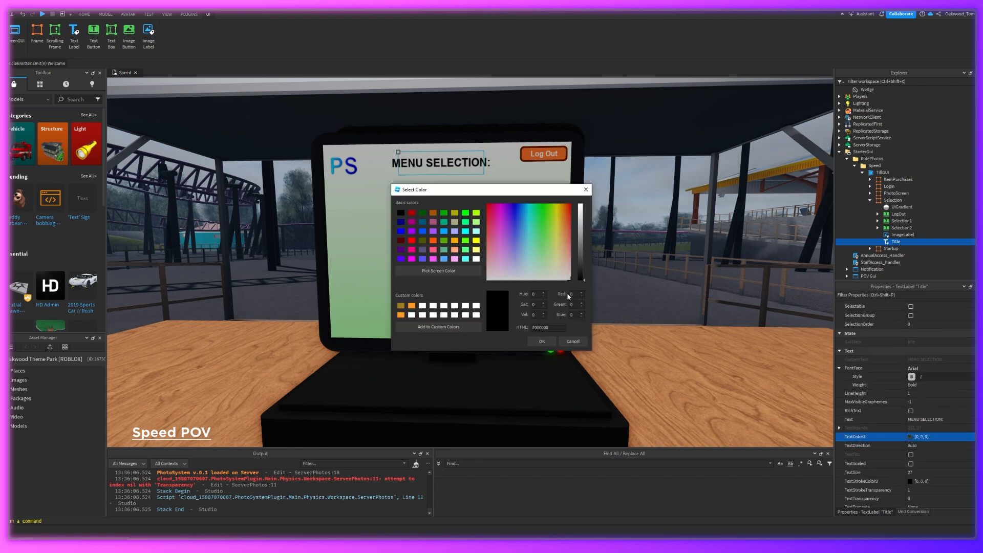
left_click(573, 341)
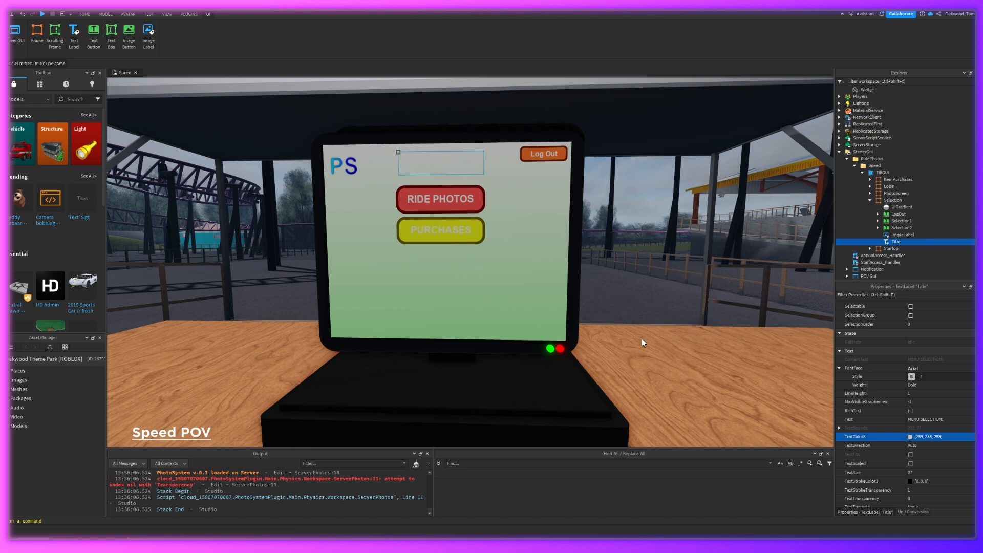
Try a bright pink start colour on the Selection frame's UIGradient, and undo the change
right_click_drag(606, 247, 606, 246)
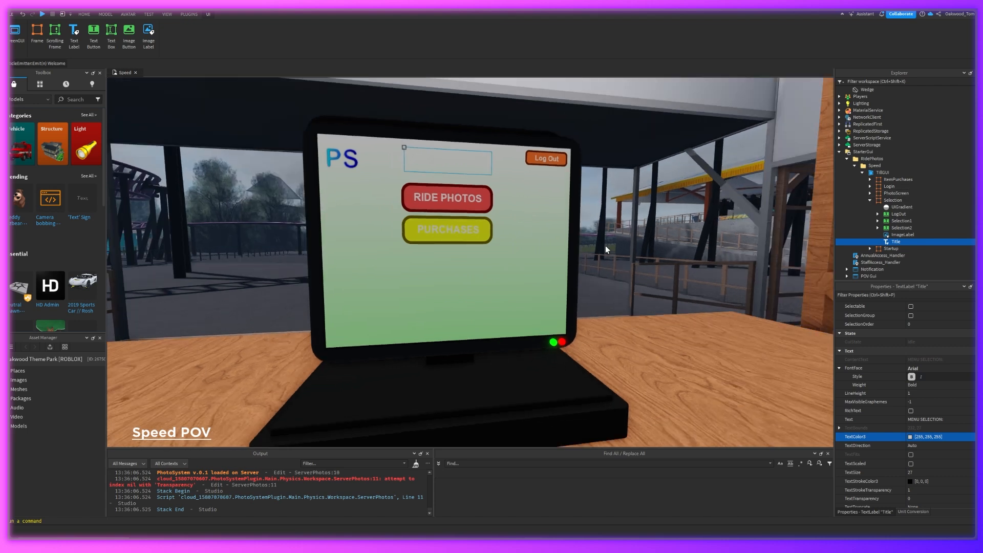
left_click(900, 207)
left_click(967, 314)
left_click(972, 315)
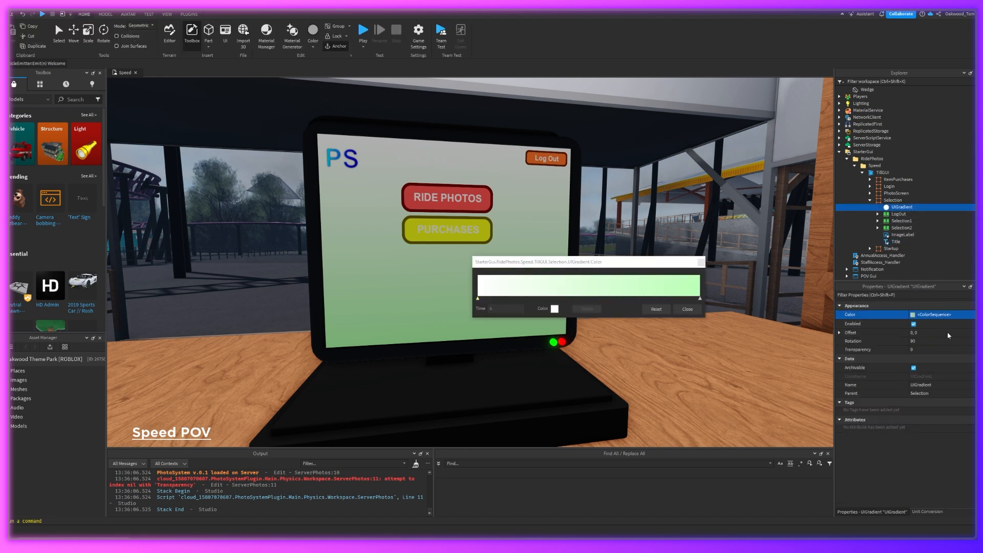
left_click(554, 309)
left_click_drag(519, 239, 498, 228)
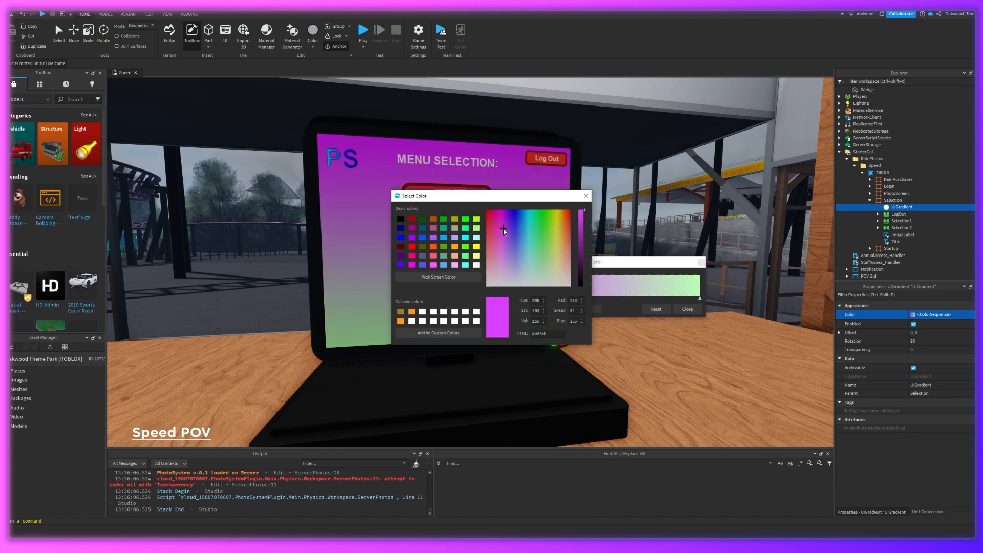
left_click(587, 198)
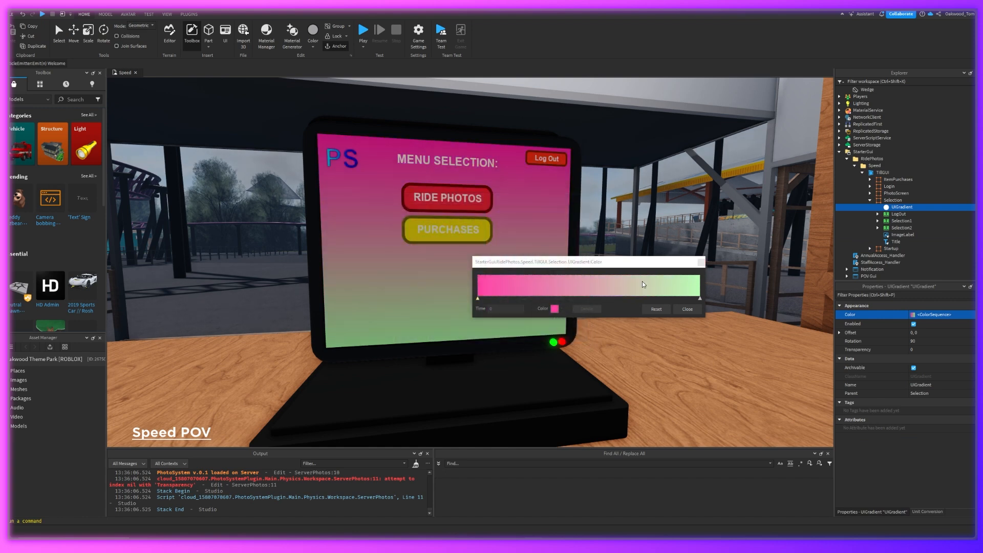
left_click(688, 308)
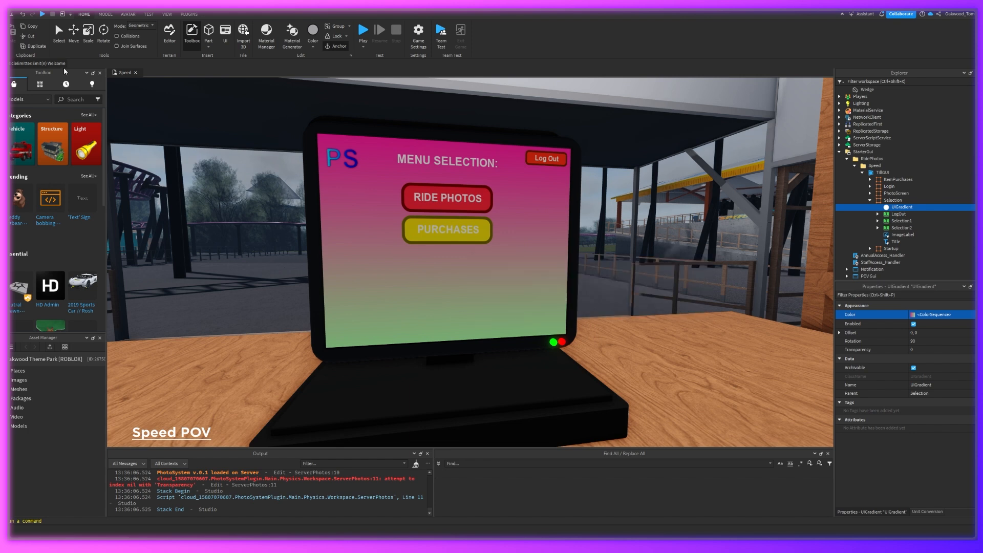
left_click(23, 14)
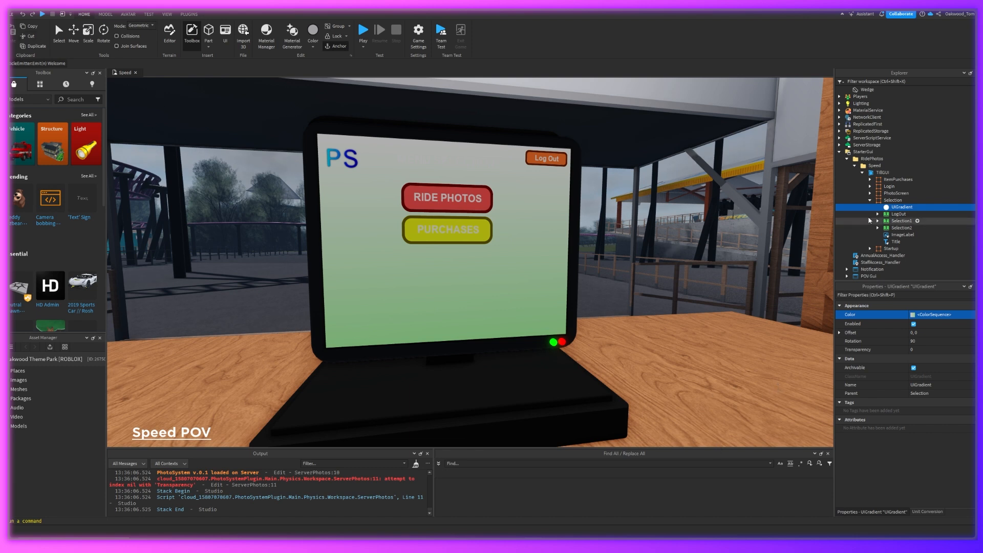
Hide the Selection frame by turning off its Visible property
left_click(893, 200)
scroll(912, 370, "down", 3)
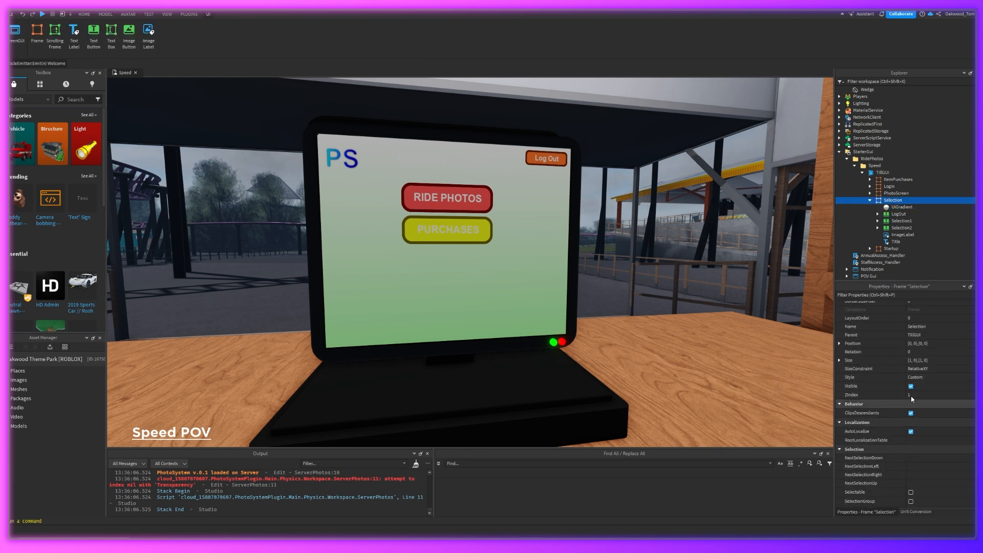
left_click(911, 386)
Examine the child objects of the Login frame and of the Selection1 button in the Selection frame
left_click(893, 193)
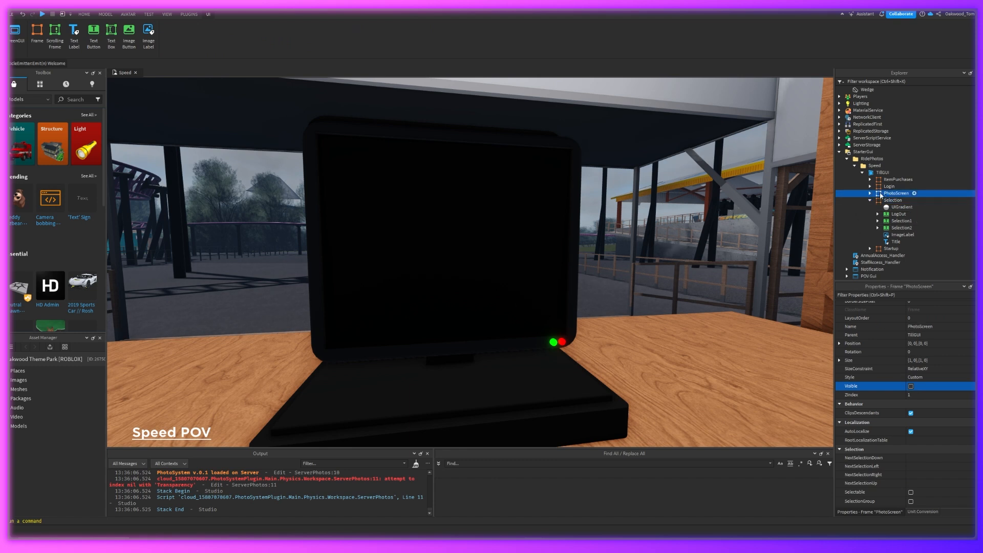
left_click(872, 187)
left_click(869, 187)
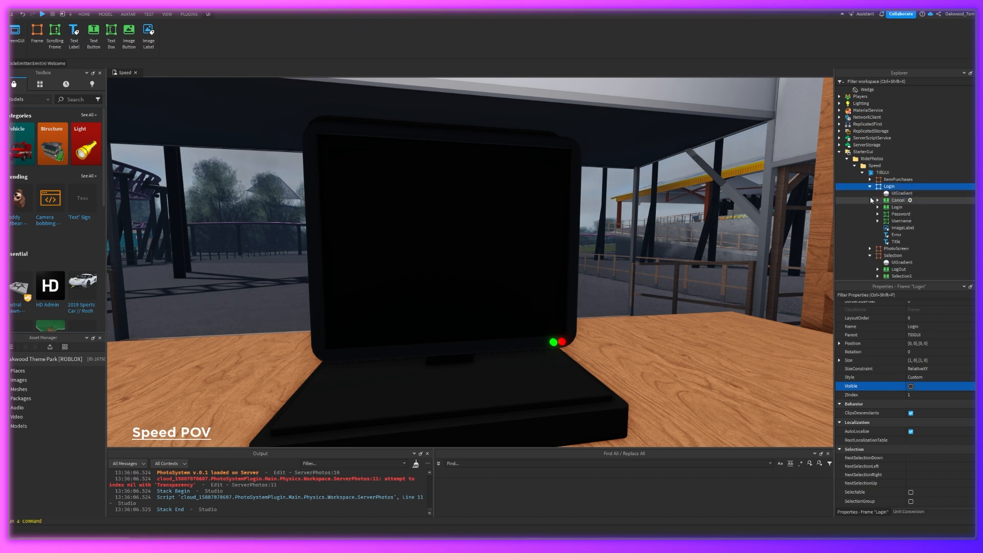
left_click(870, 186)
left_click(883, 221)
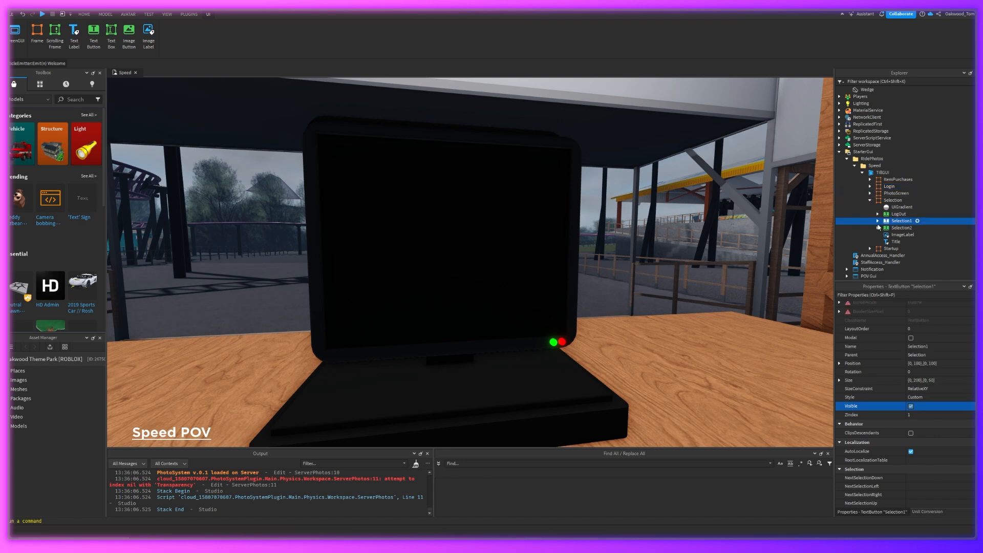
left_click(878, 221)
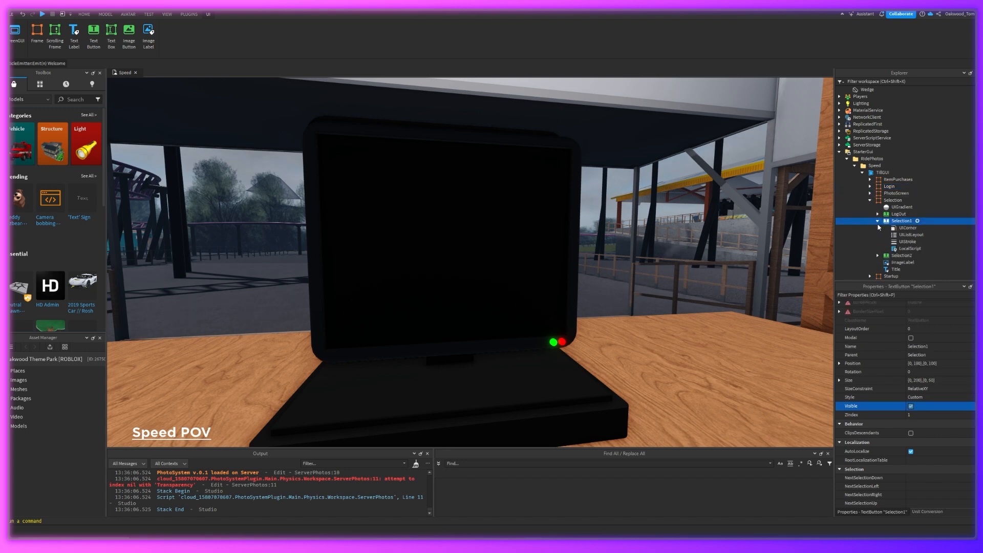
Examine the child objects of the Selection2 button in the Selection frame
left_click(877, 221)
left_click(877, 228)
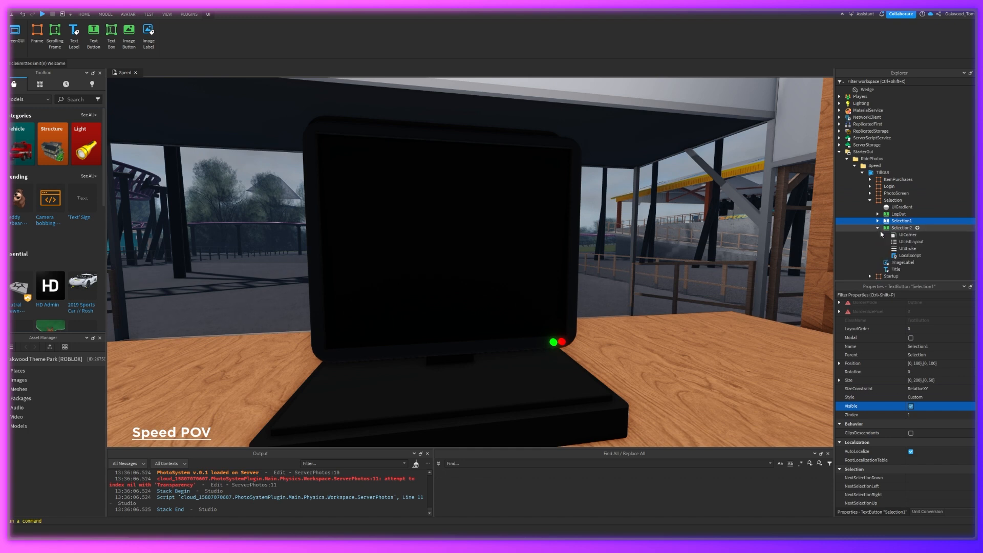
left_click(877, 228)
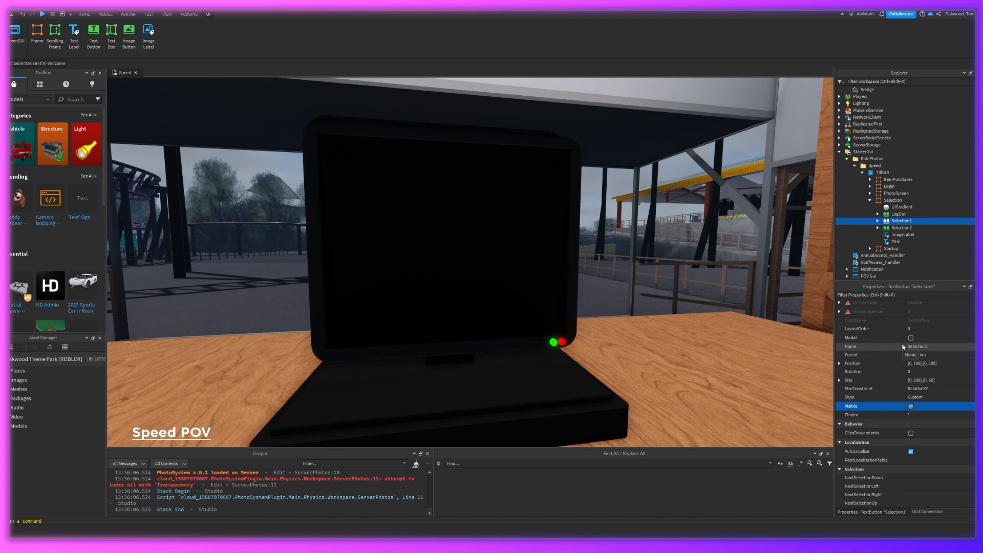
Collapse the Selection frame and the whole RidePhotos hierarchy above it in StarterGui
left_click(870, 200)
left_click(863, 173)
left_click(854, 166)
left_click(847, 159)
left_click(848, 159)
scroll(732, 253, "down", 6)
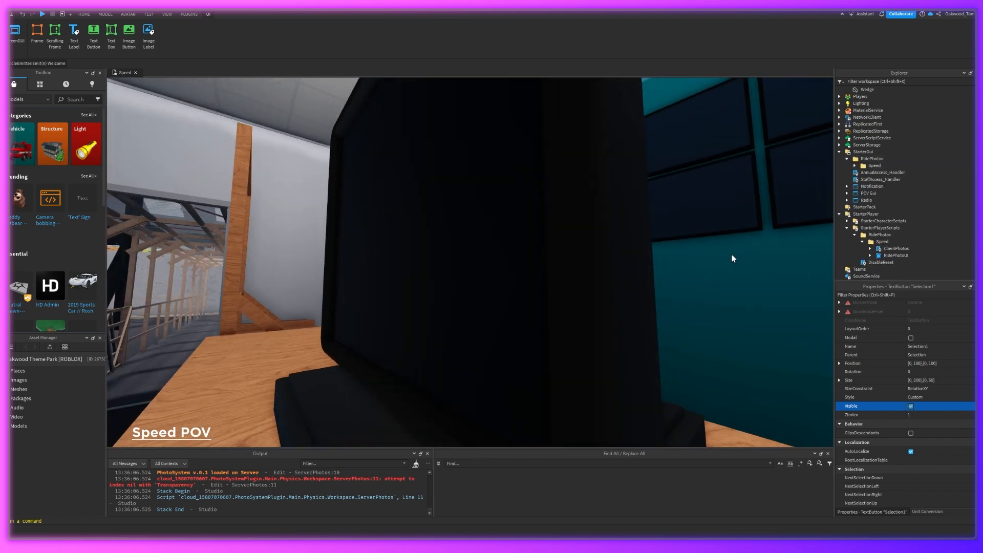
scroll(731, 254, "down", 5)
left_click(846, 158)
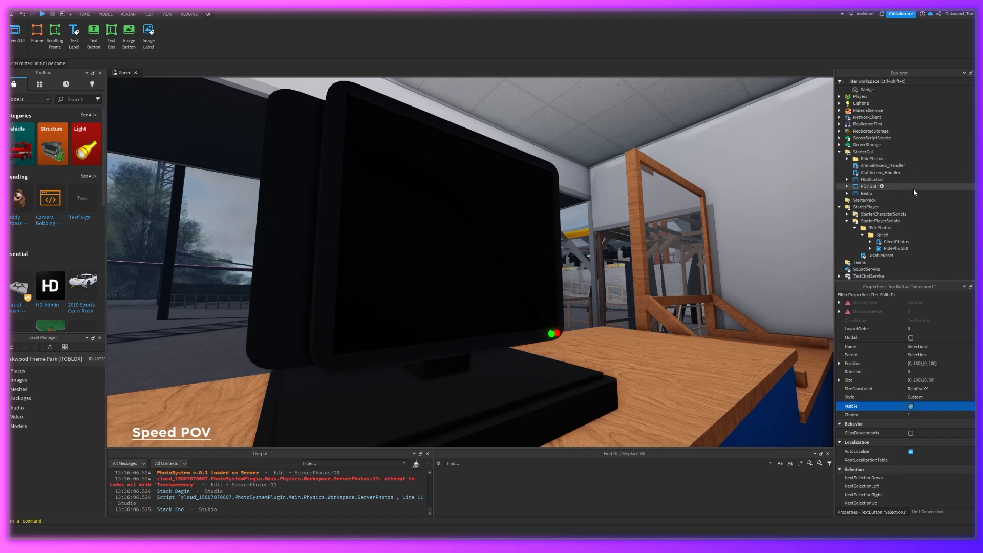
Examine the Speed folder's contents under RidePhotos in ReplicatedStorage, and collapse the folder again
scroll(842, 204, "up", 4)
left_click(839, 210)
left_click(847, 223)
left_click(855, 231)
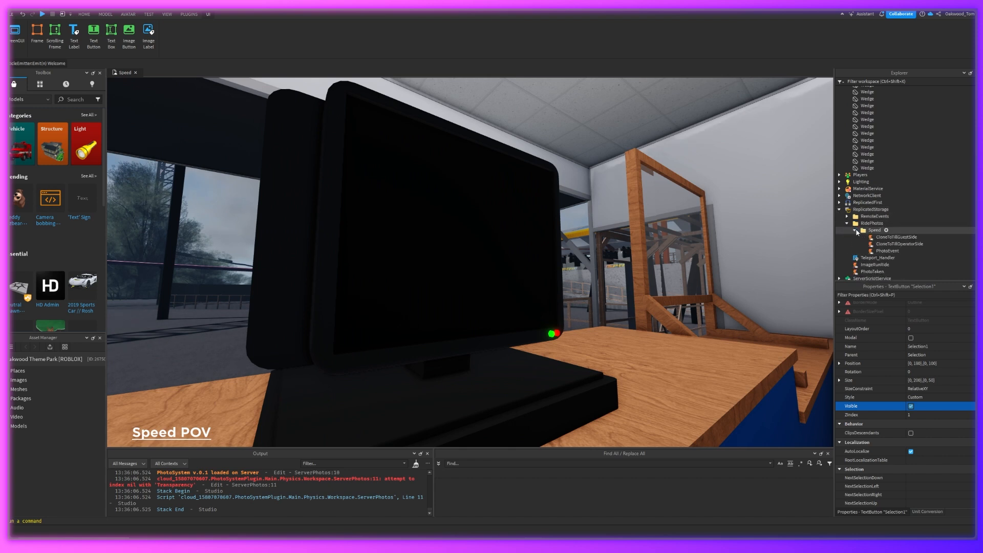
left_click(847, 223)
left_click(847, 217)
left_click(847, 216)
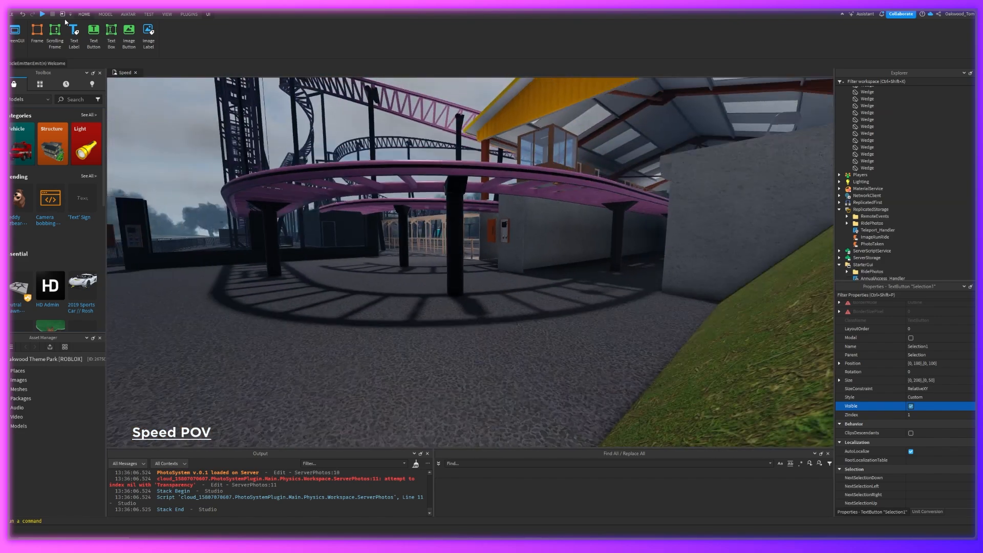
Start a play test at the current camera position with Play Here
left_click(105, 14)
left_click(84, 14)
left_click(362, 46)
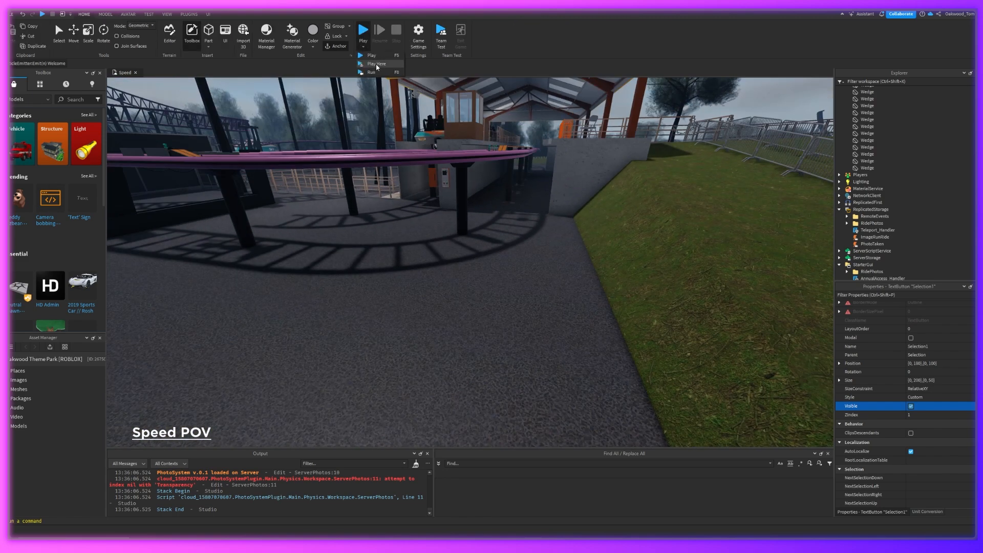
left_click(377, 67)
left_click(544, 292)
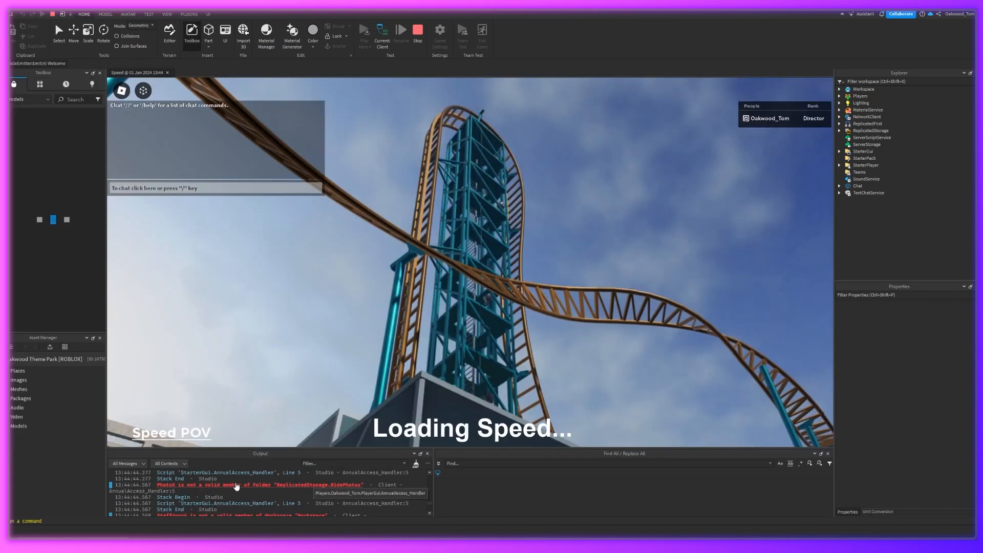
Filter the play test's output by "ridephotos" and open the source script of the ScreenCount error
left_click(323, 463)
type("ride")
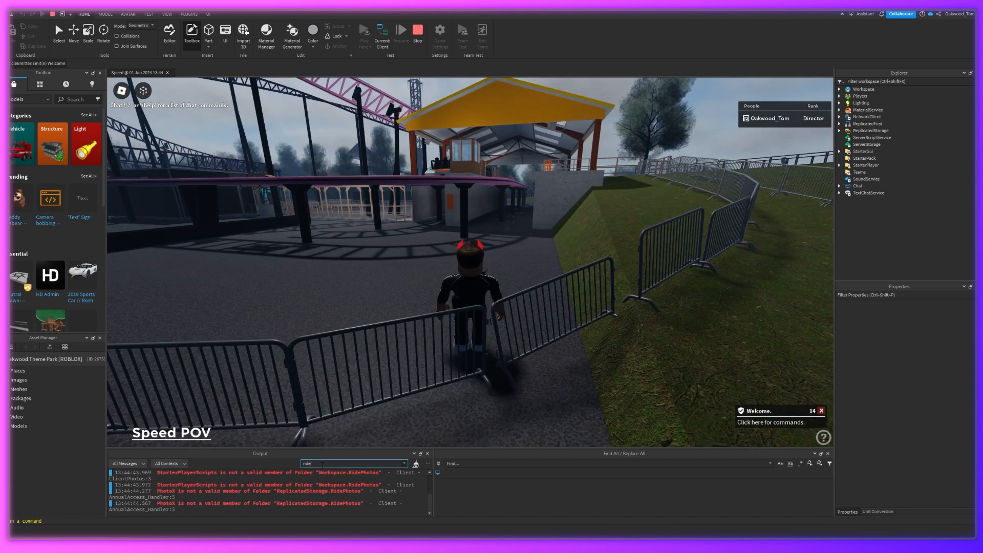
type("photos")
scroll(351, 495, "up", 1)
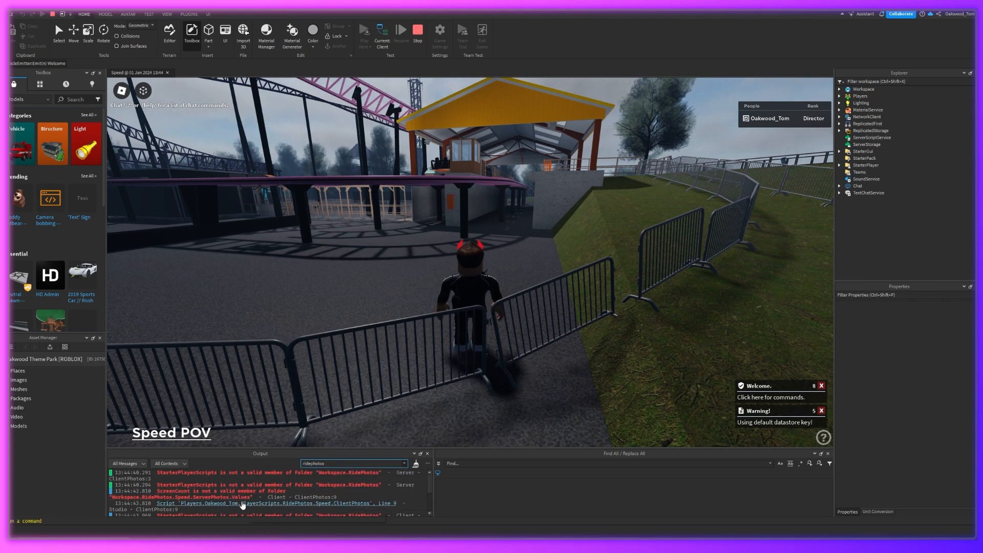
left_click(228, 494)
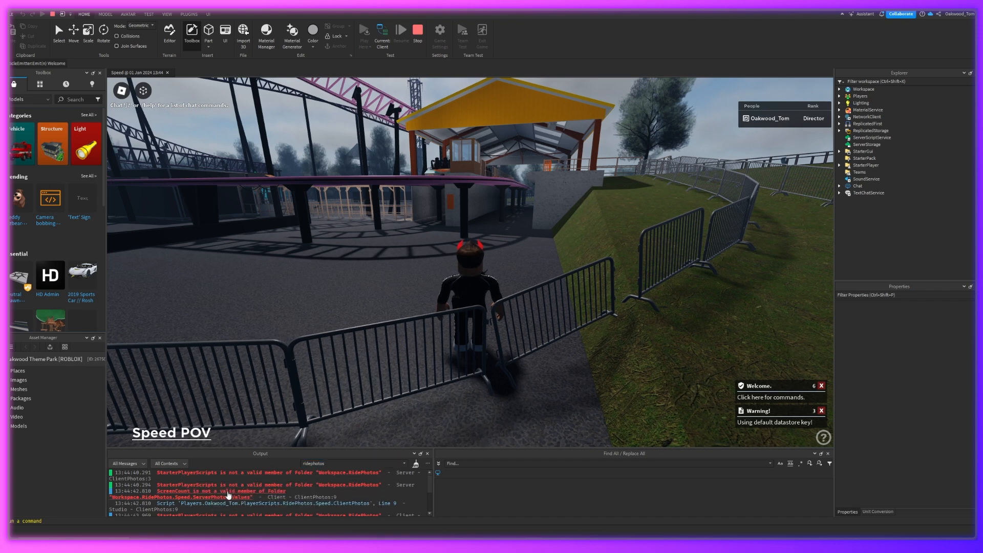
left_click(138, 73)
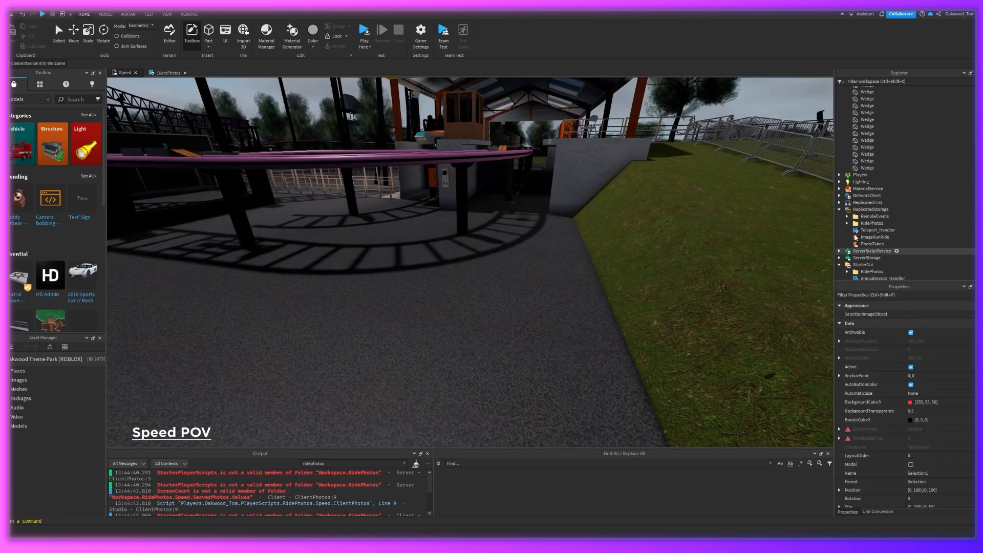
Examine the Values folder of the ServerPhotos script under RidePhotos, Speed in Workspace
left_click(847, 224)
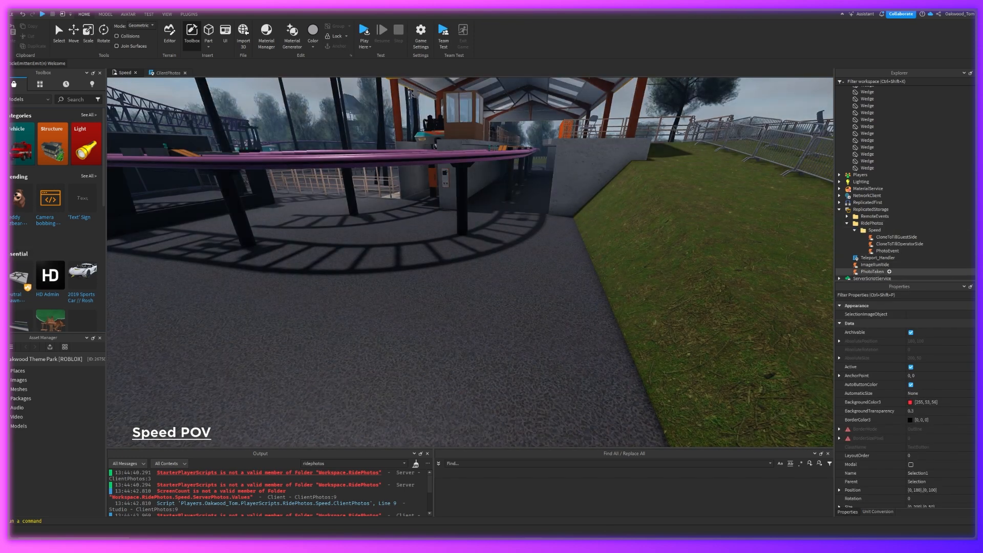
left_click_drag(974, 271, 947, 66)
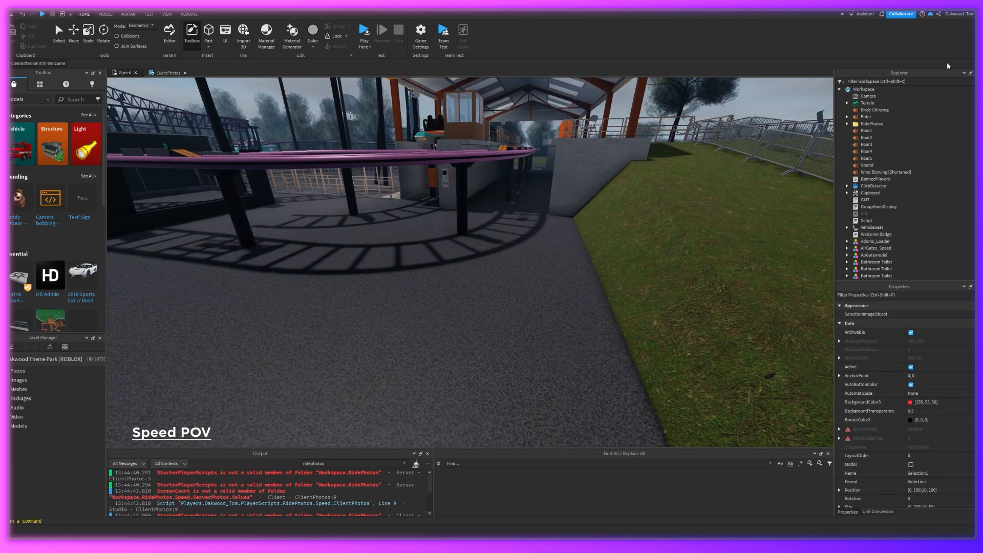
left_click(848, 124)
left_click(855, 130)
left_click(863, 158)
left_click(871, 166)
left_click(877, 192)
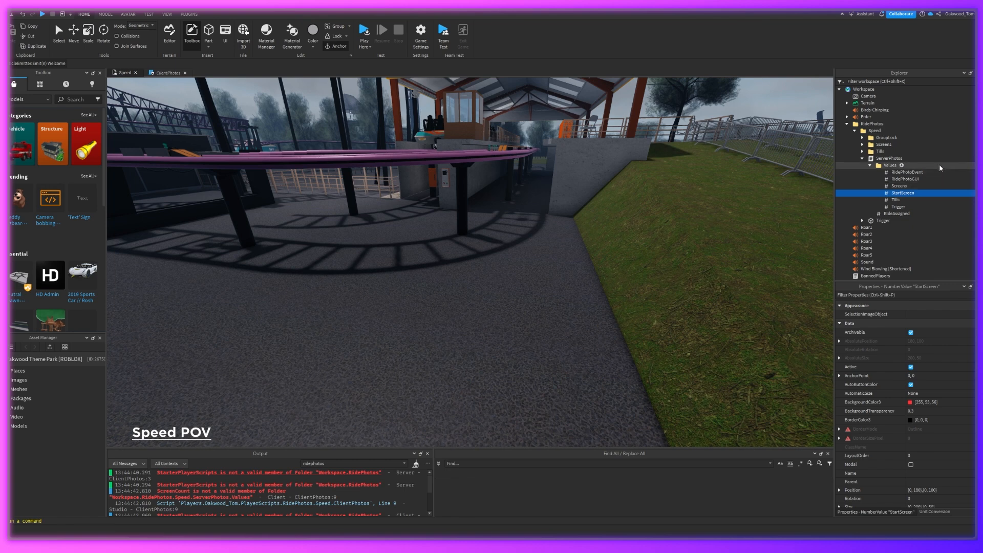
left_click(862, 158)
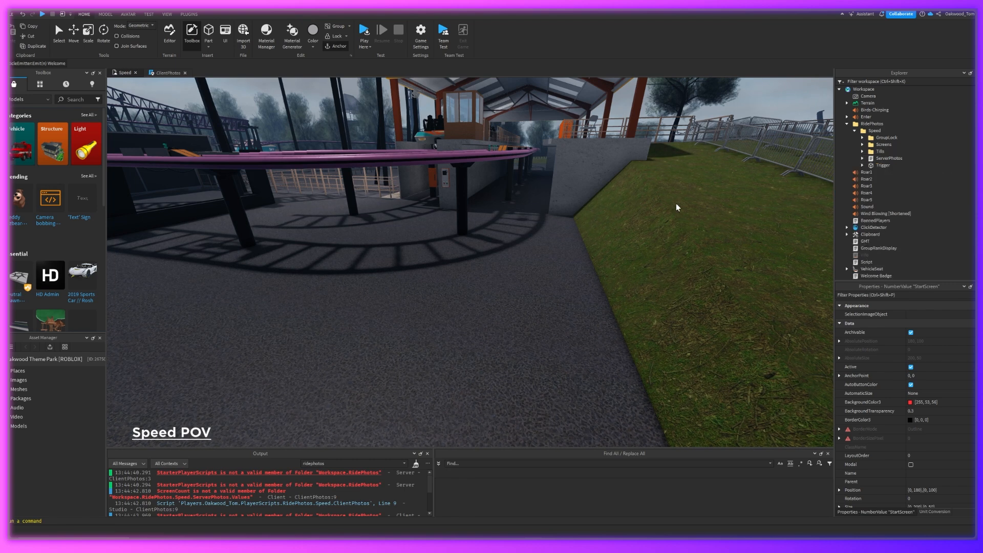
Insert a NumberValue into the Values folder of the ServerPhotos script
left_click(883, 158)
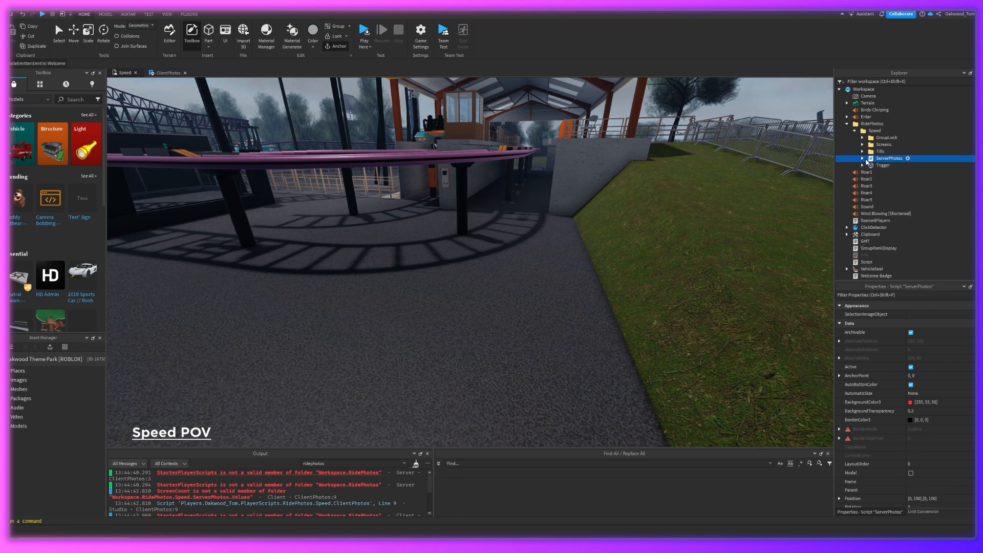
left_click(874, 165)
left_click(862, 159)
left_click(871, 160)
left_click(870, 166)
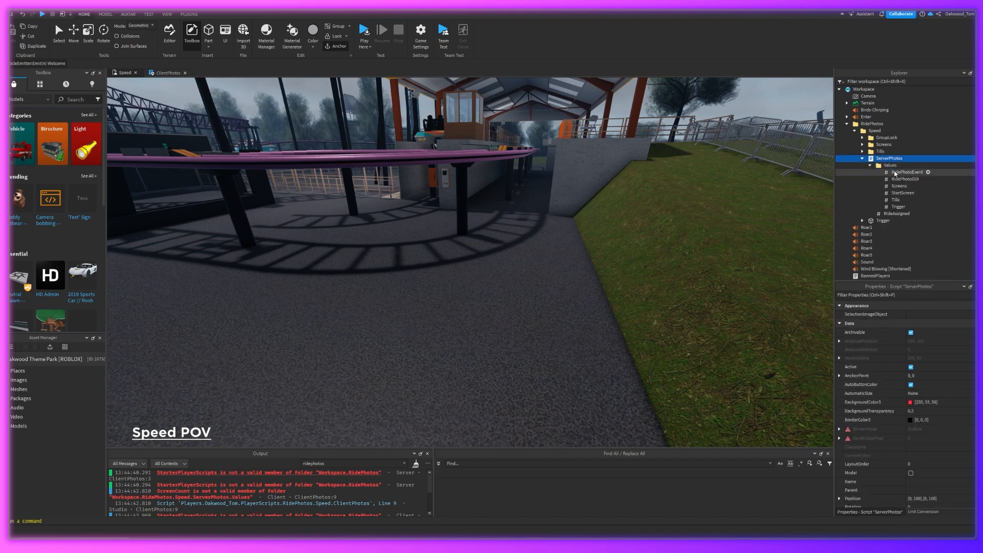
left_click(900, 165)
type("va")
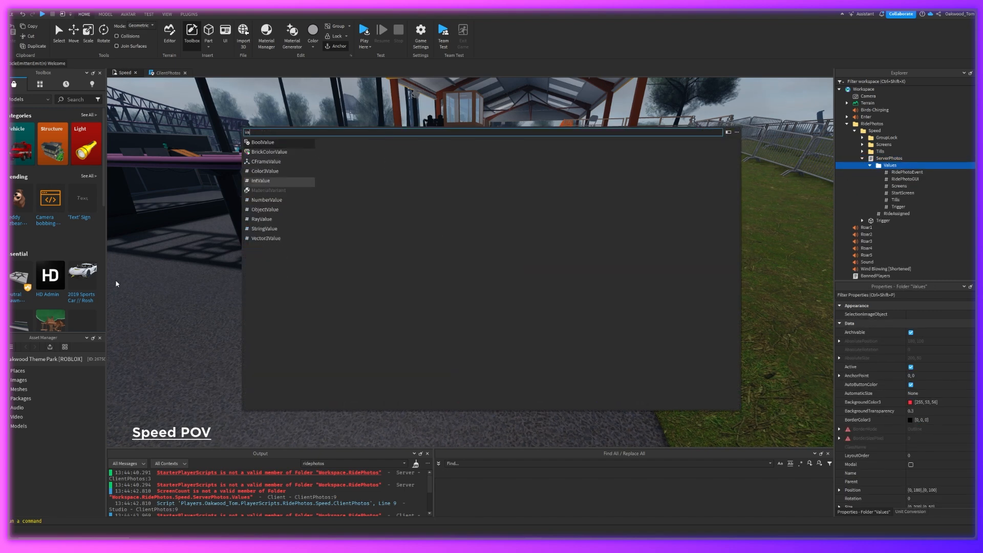
left_click(266, 200)
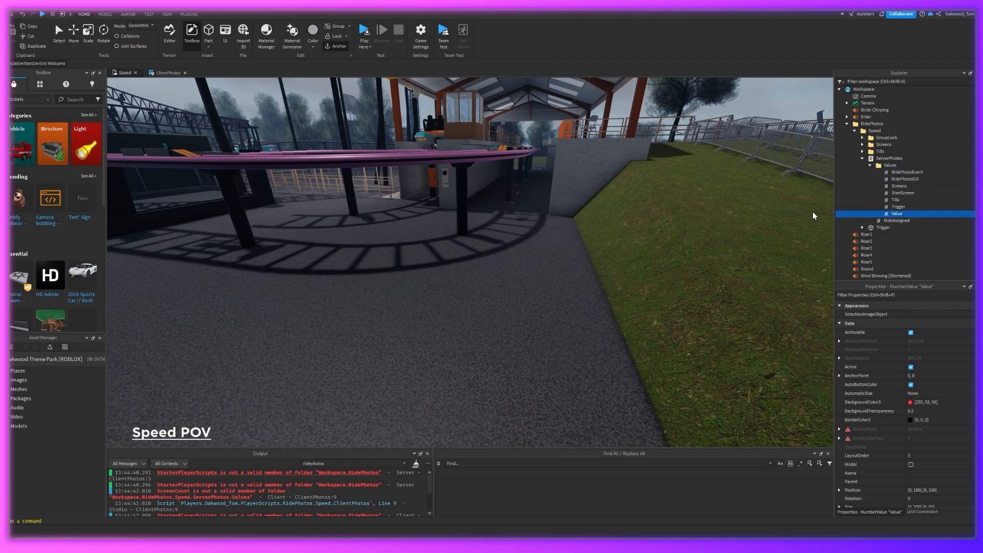
Inspect the Trigger, Tills, Screens and RidePhotoEvent values in the ServerPhotos Values folder
left_click(897, 207)
left_click(896, 200)
left_click(899, 186)
left_click(900, 173)
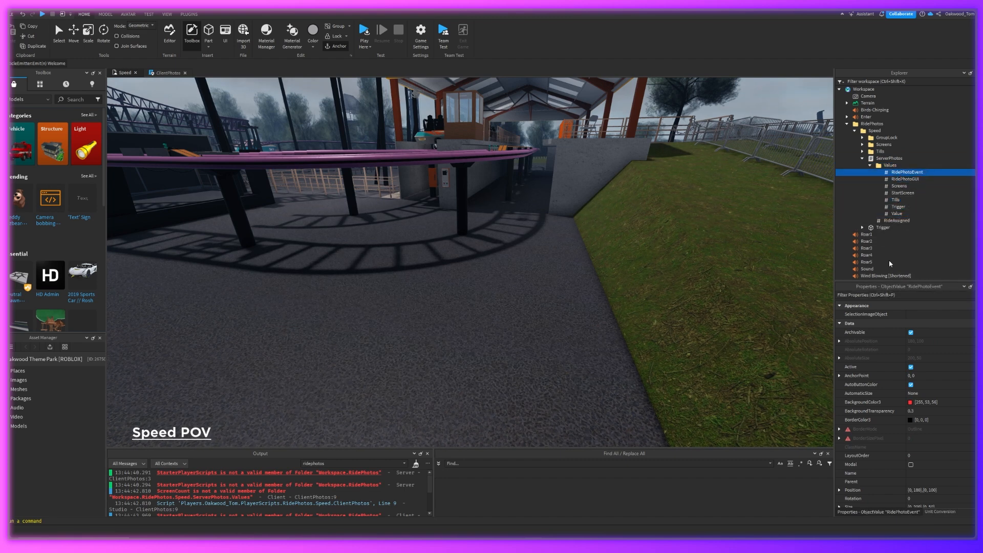
Inspect the RidePhotos folder, ClientPhotos script and RidePhotoUI in StarterPlayerScripts
left_click_drag(978, 143, 978, 277)
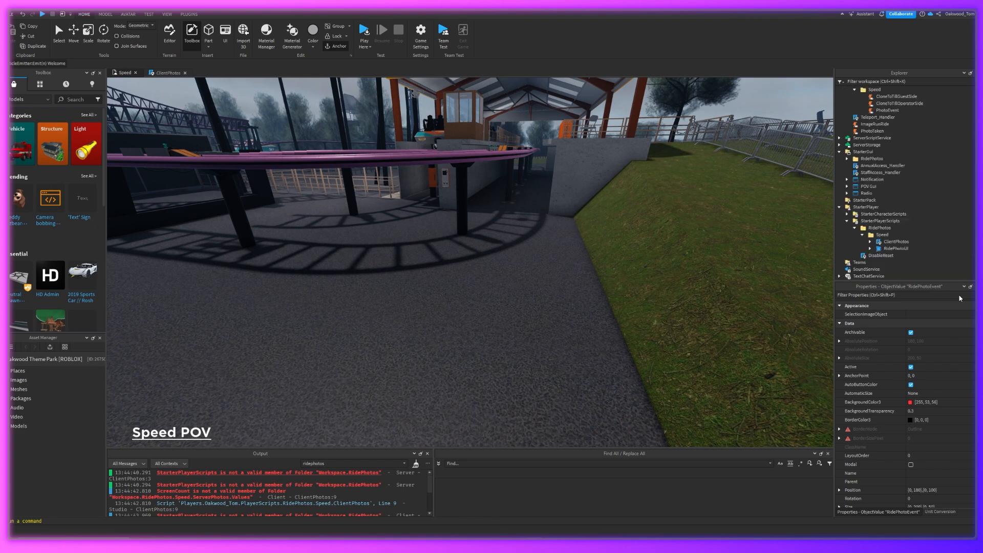
left_click(902, 248)
left_click(894, 221)
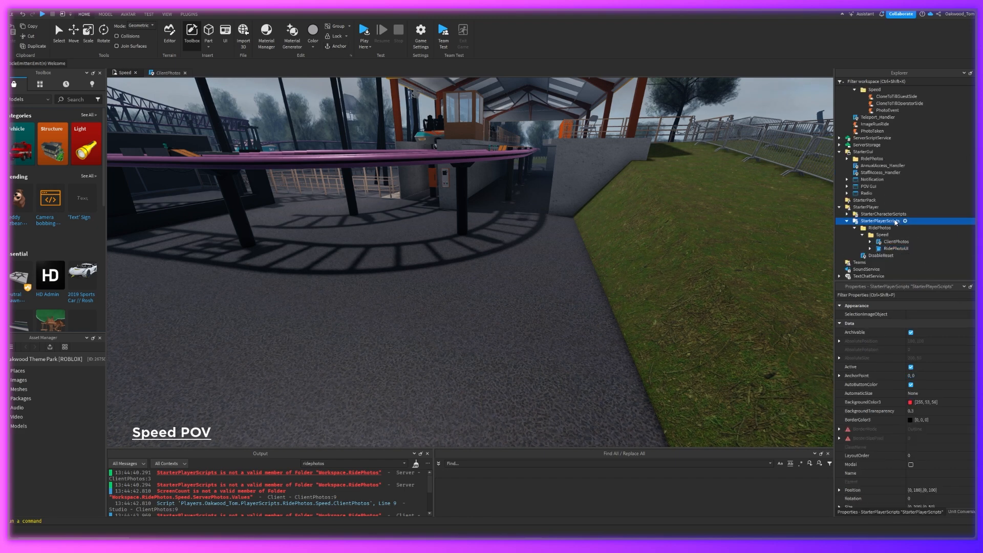
left_click(884, 228)
left_click(888, 249)
left_click(891, 242)
left_click(894, 249)
Search RidePhotoUI's properties for "as" and "back", and clear the property filter
left_click(901, 294)
type("a")
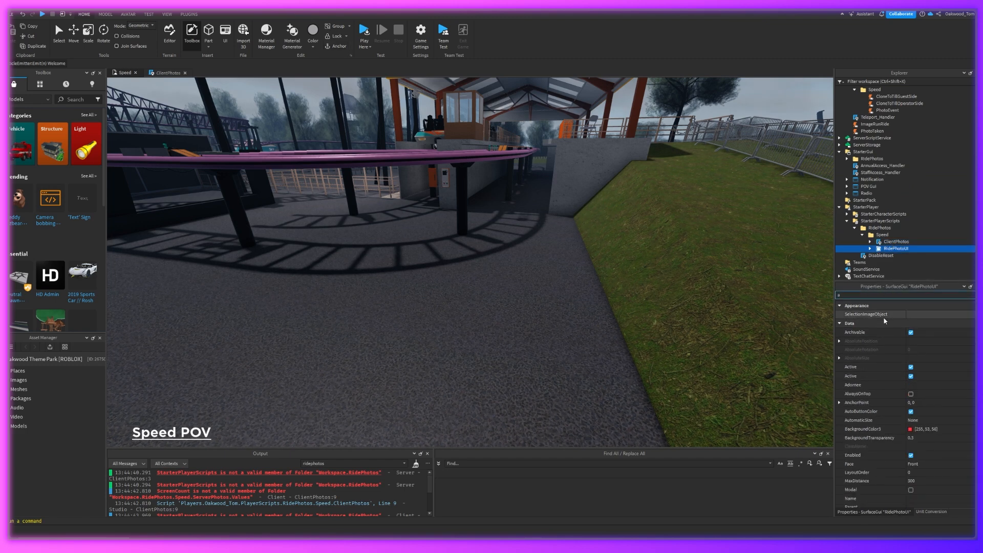
type("s")
key("BackSpace")
key("BackSpace")
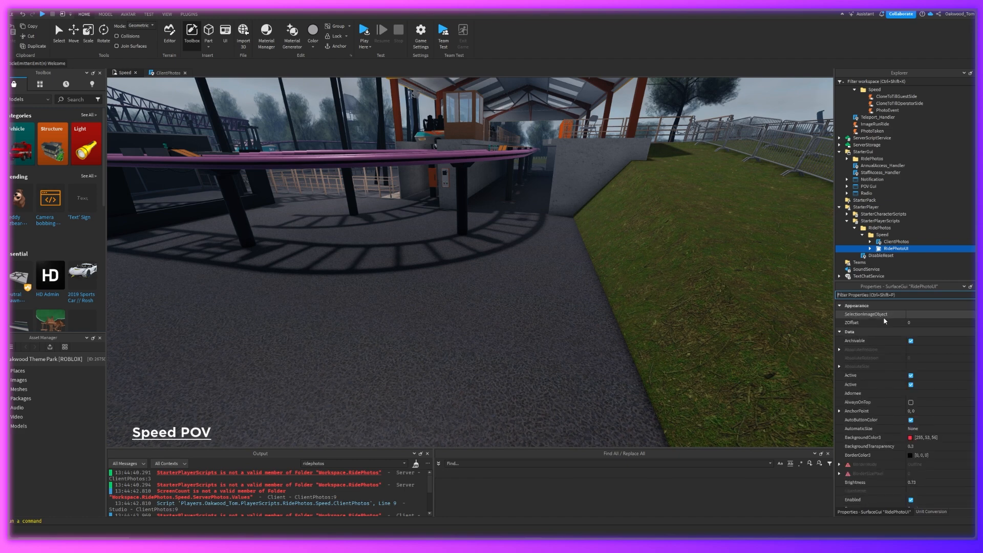
type("back")
key("BackSpace")
key("BackSpace")
key("BackSpace")
key("BackSpace")
left_click(872, 257)
key("Down")
key("Down")
key("Down")
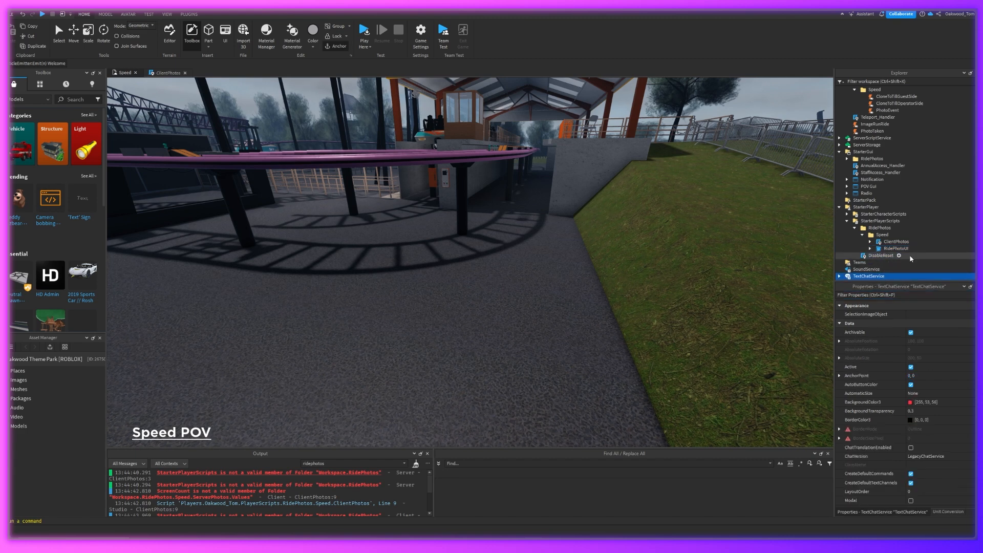
Rename the new NumberValue in the ServerPhotos Values folder to "ScreenCount"
left_click_drag(977, 271, 939, 75)
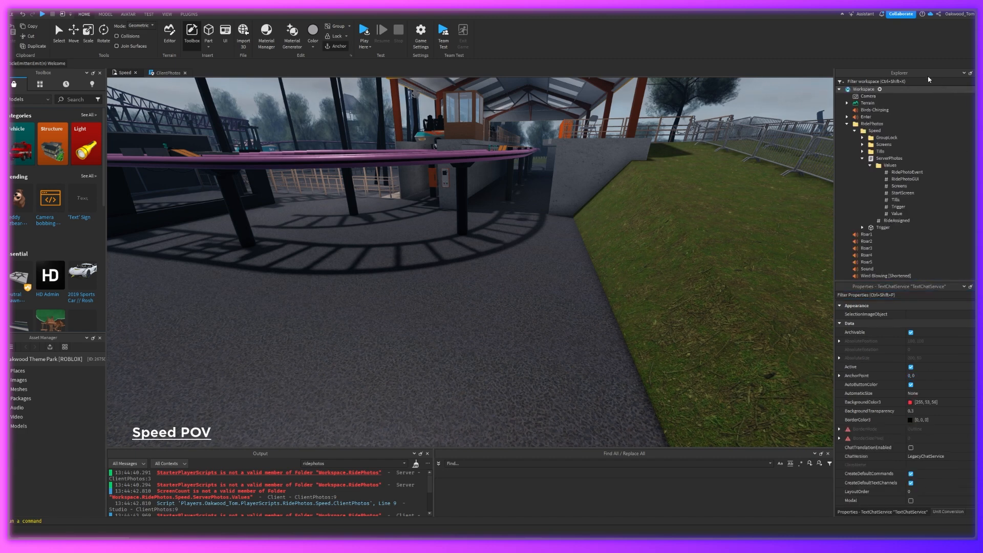
left_click(898, 159)
left_click(903, 213)
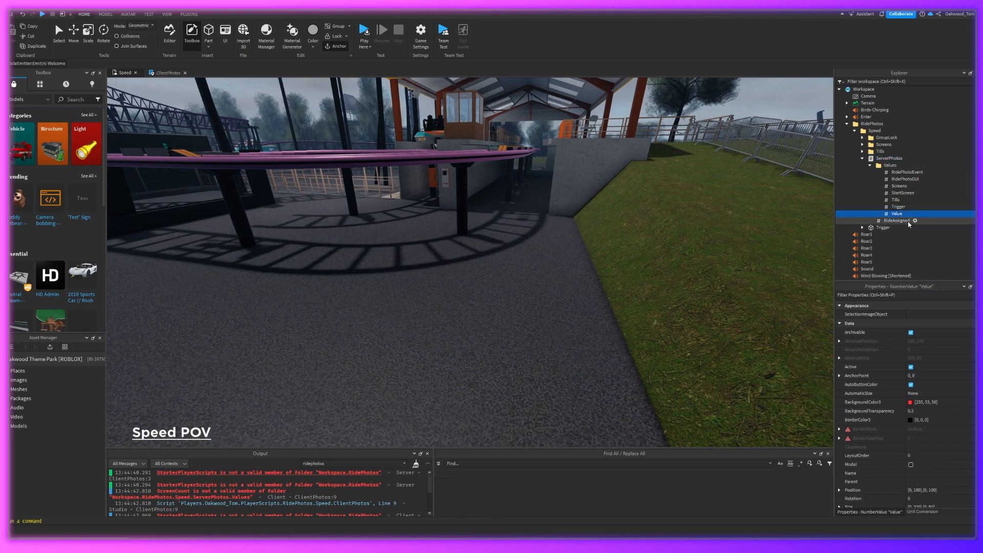
type("ScreenCount")
key("Return")
Look through the properties of the ScreenCount value
scroll(925, 403, "down", 10)
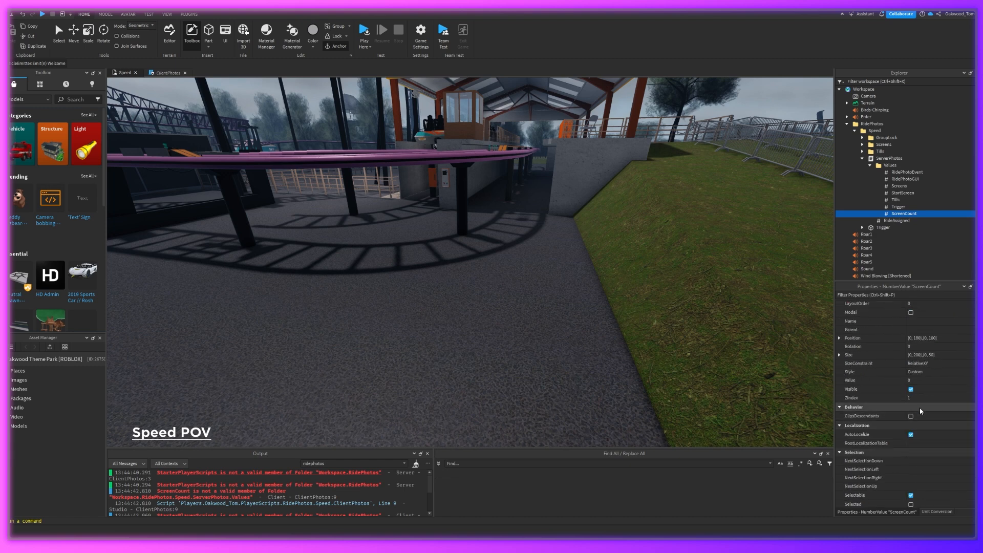
scroll(925, 403, "down", 3)
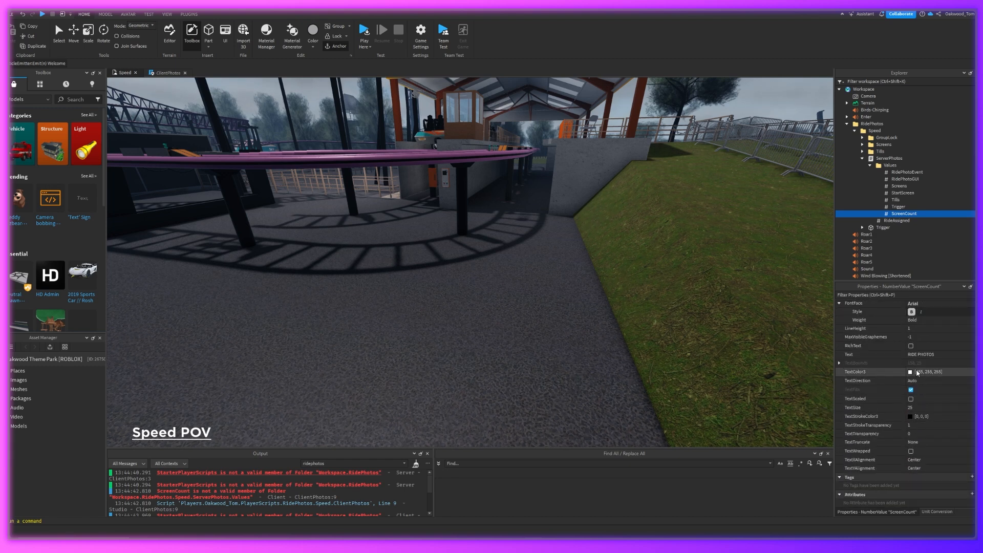
scroll(916, 373, "up", 8)
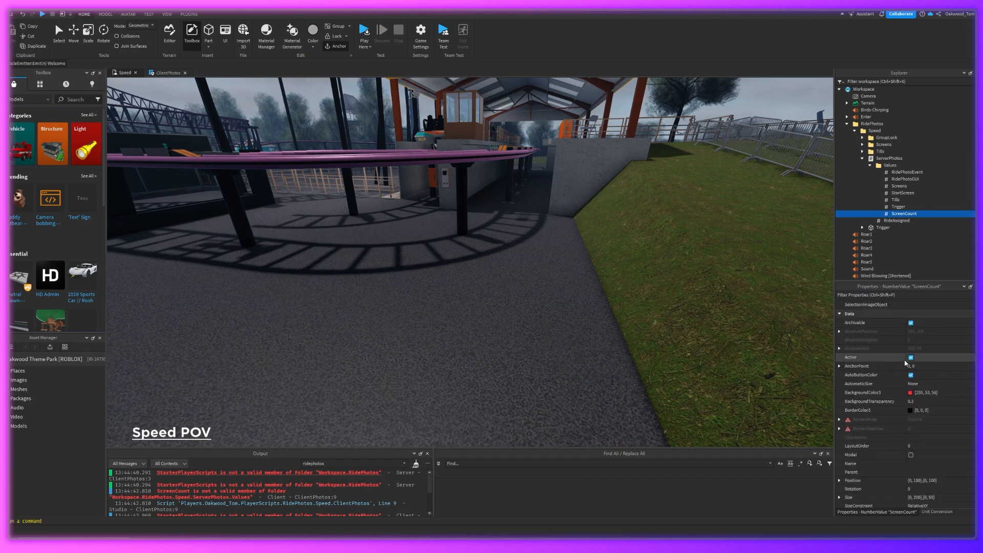
scroll(912, 361, "down", 4)
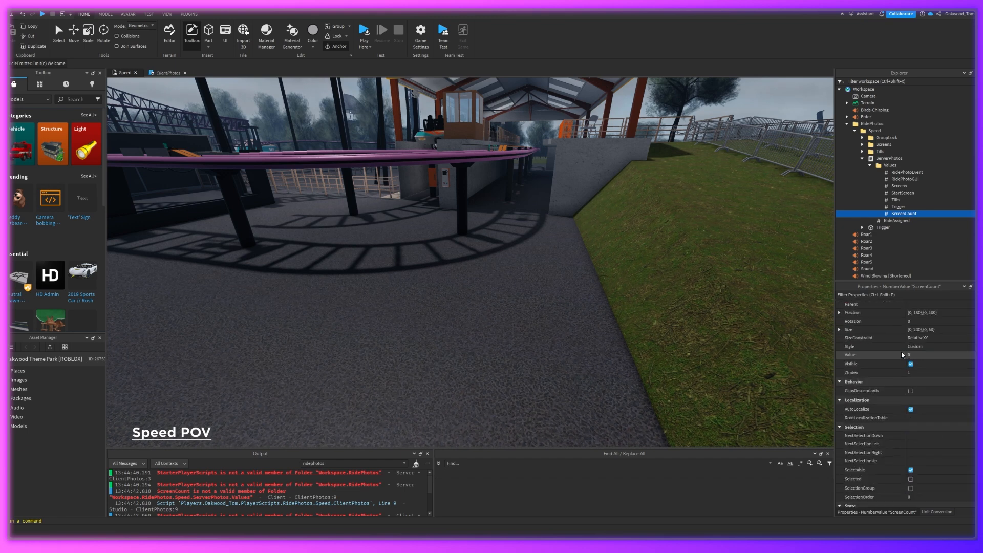
scroll(902, 354, "down", 4)
scroll(900, 359, "up", 10)
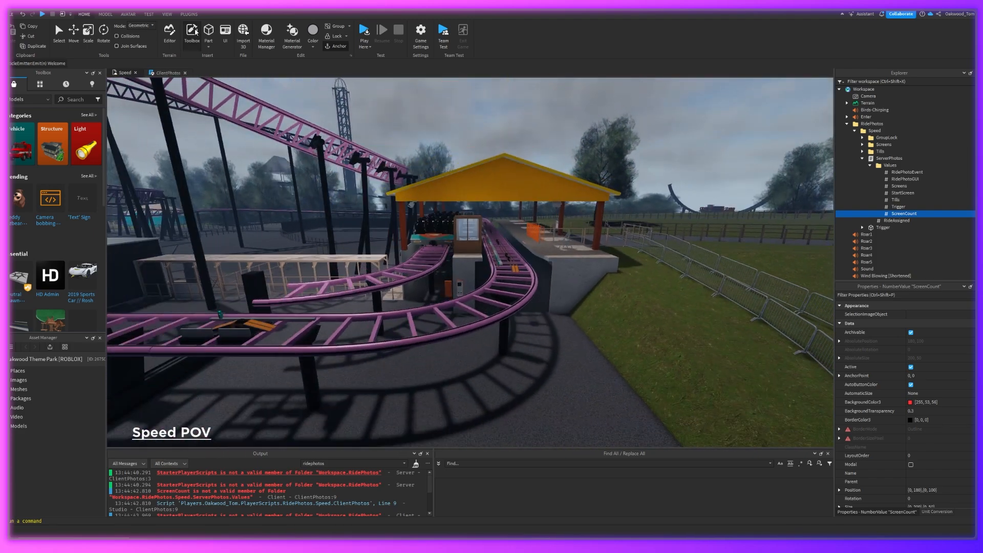
Close the ClientPhotos script and review the remaining RidePhotos errors in the output
left_click(169, 72)
left_click(186, 72)
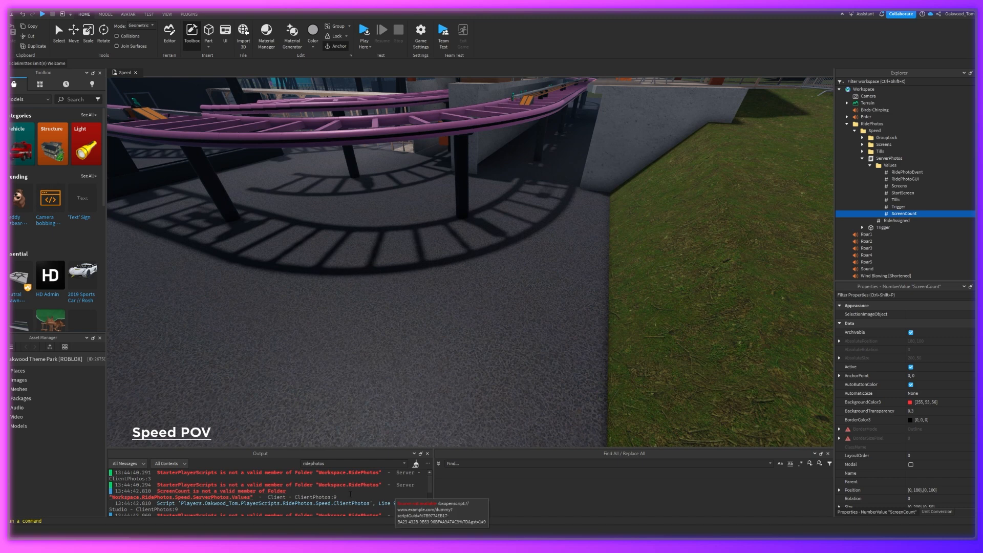
scroll(339, 487, "down", 3)
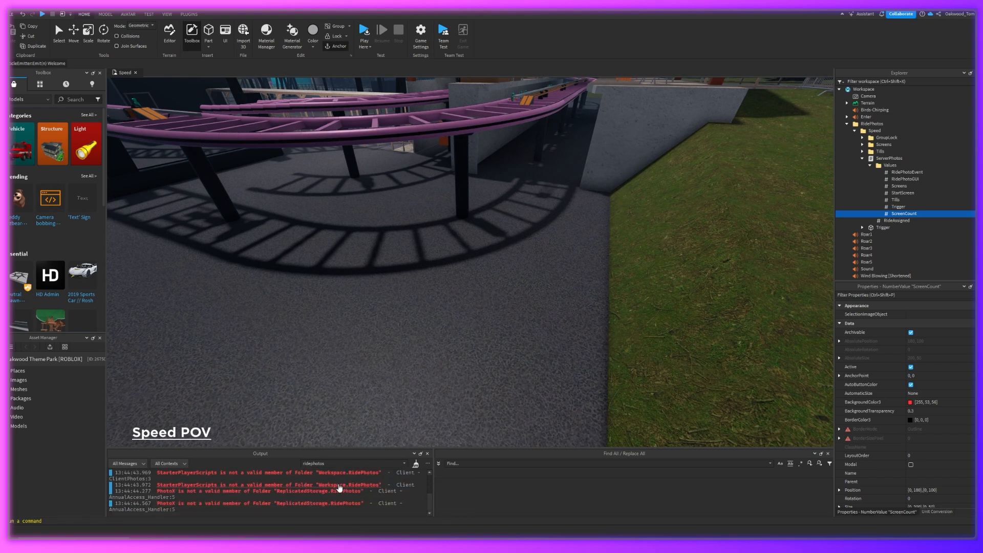
Start a play test from the current camera location and enable flight for the character with the chat command ":fly me"
scroll(358, 507, "up", 2)
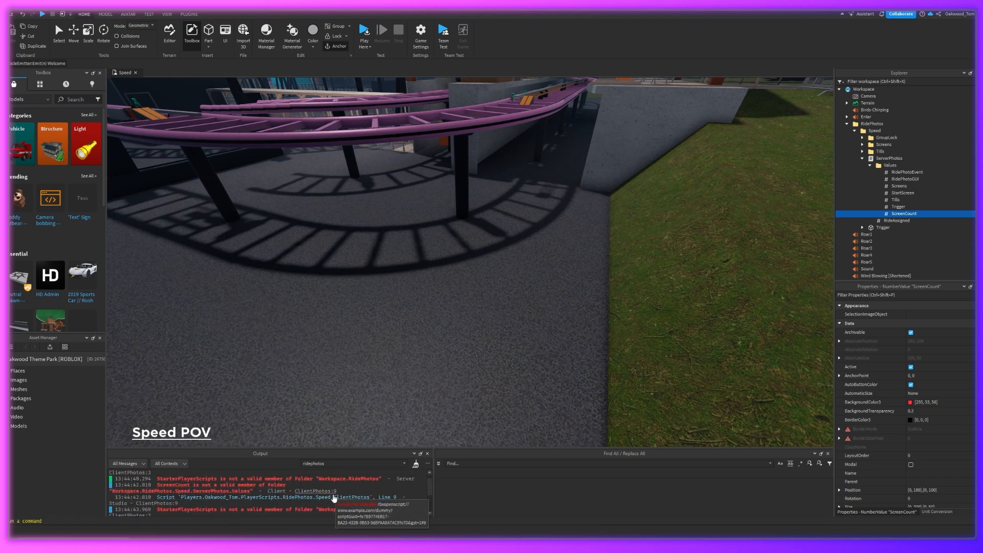
left_click(360, 36)
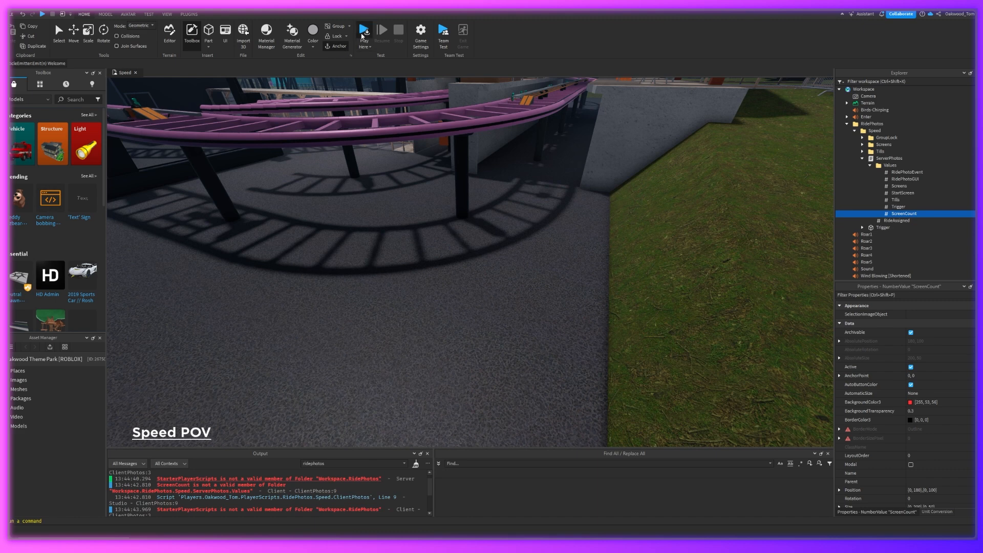
left_click(546, 292)
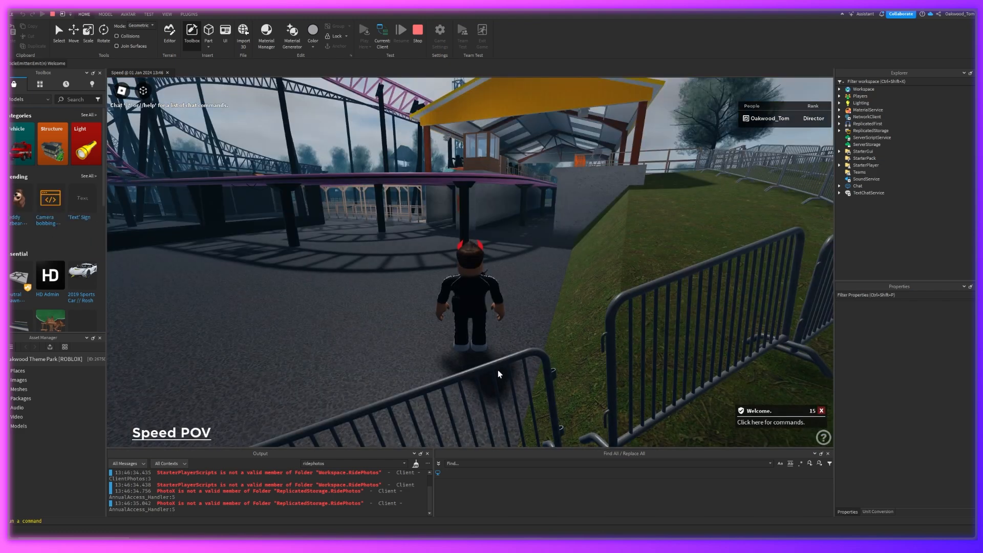
key("w")
right_click_drag(541, 367, 548, 364)
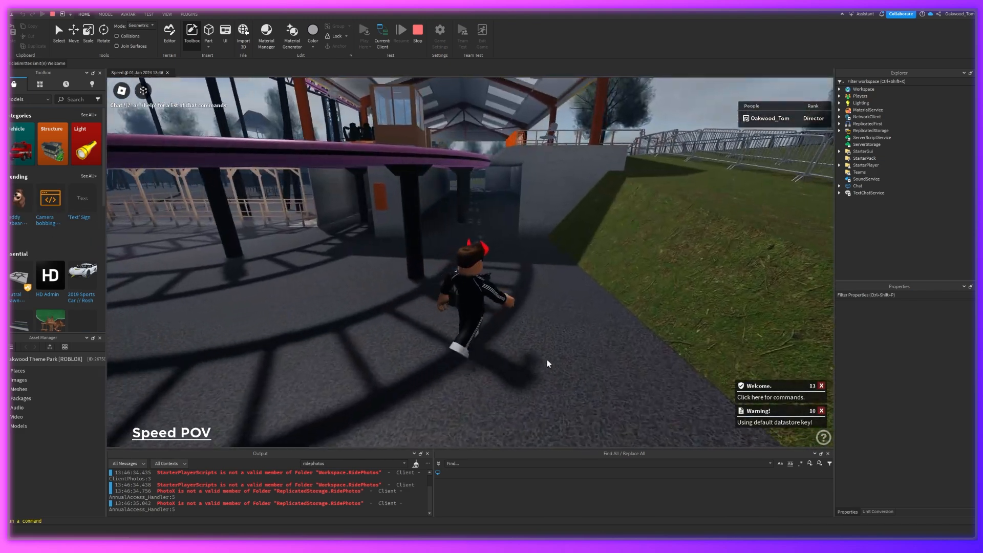
type("/:fly me")
key("Return")
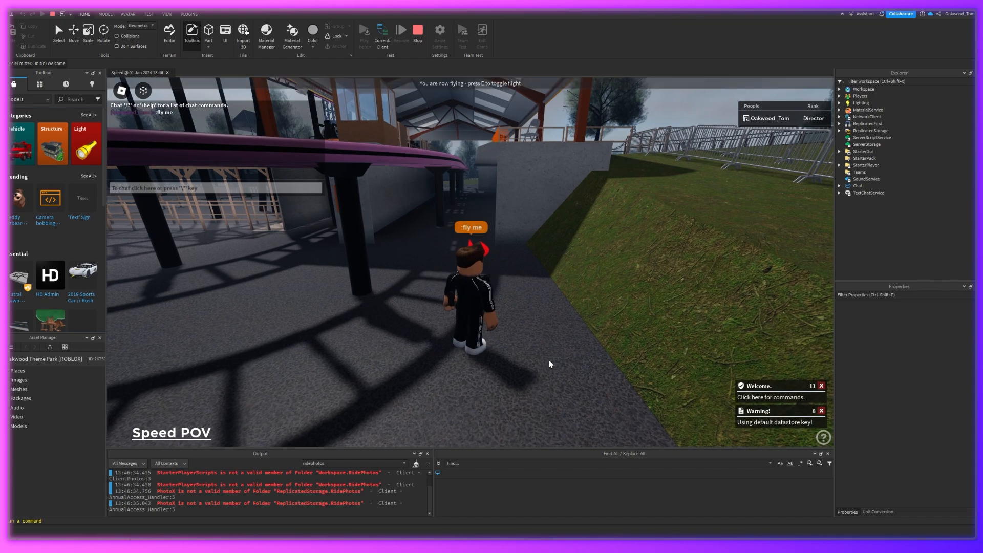
Fly the character into the station's operator cabin, up to the ride control panel
key("w")
right_click_drag(518, 370, 519, 370)
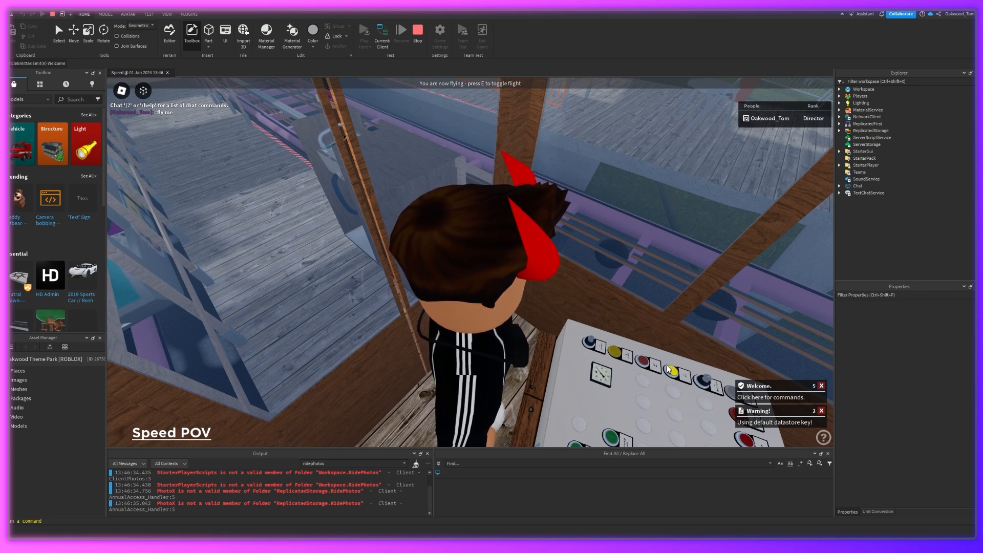
right_click_drag(669, 371, 668, 371)
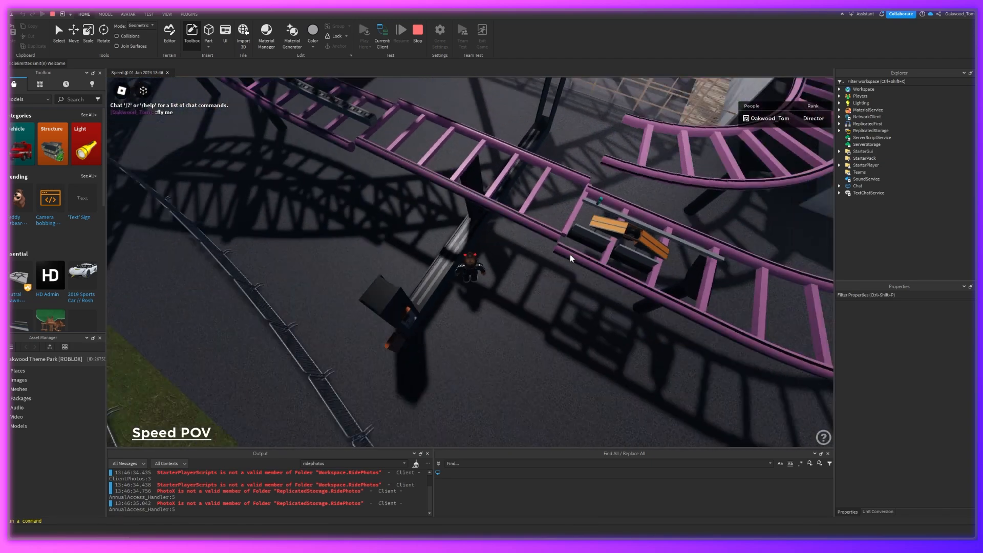
Go to the switch track outside the station and look over its maintenance panel and surroundings
key("d")
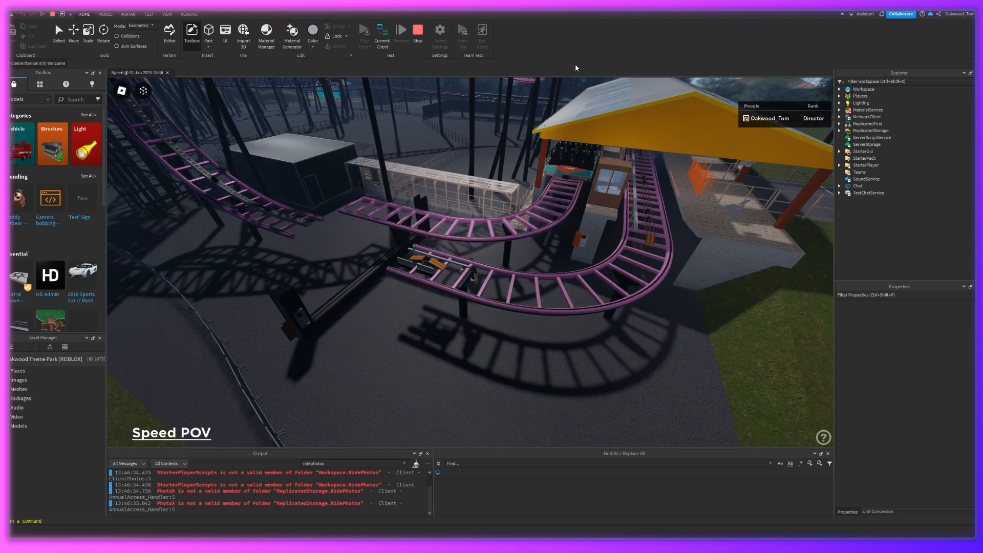
key("a")
key("s")
scroll(443, 253, "up", 5)
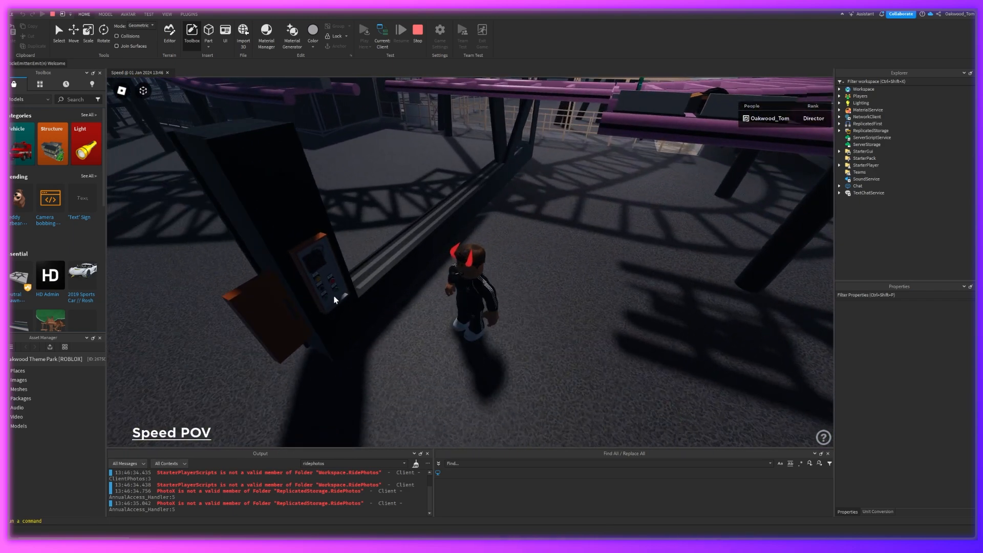
scroll(401, 305, "down", 10)
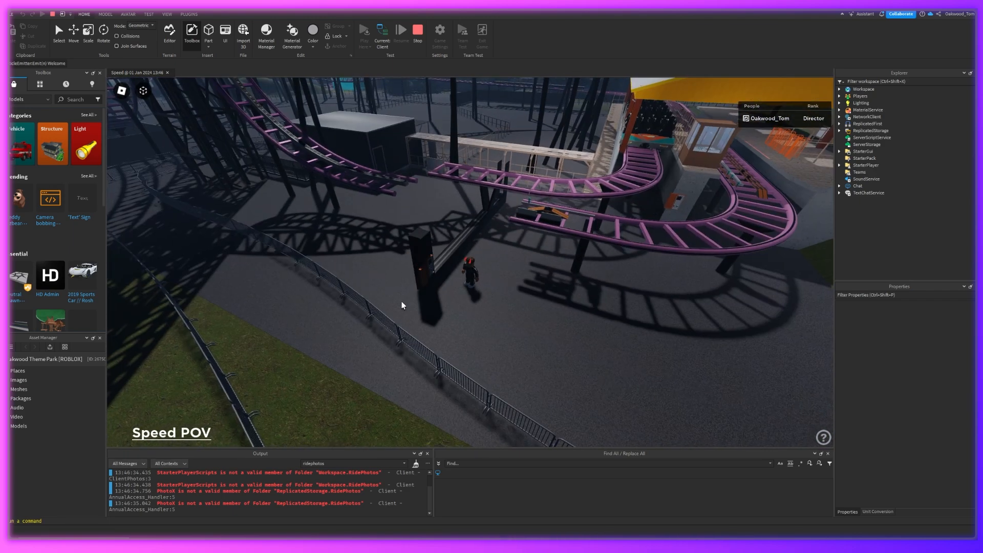
right_click_drag(401, 301, 400, 301)
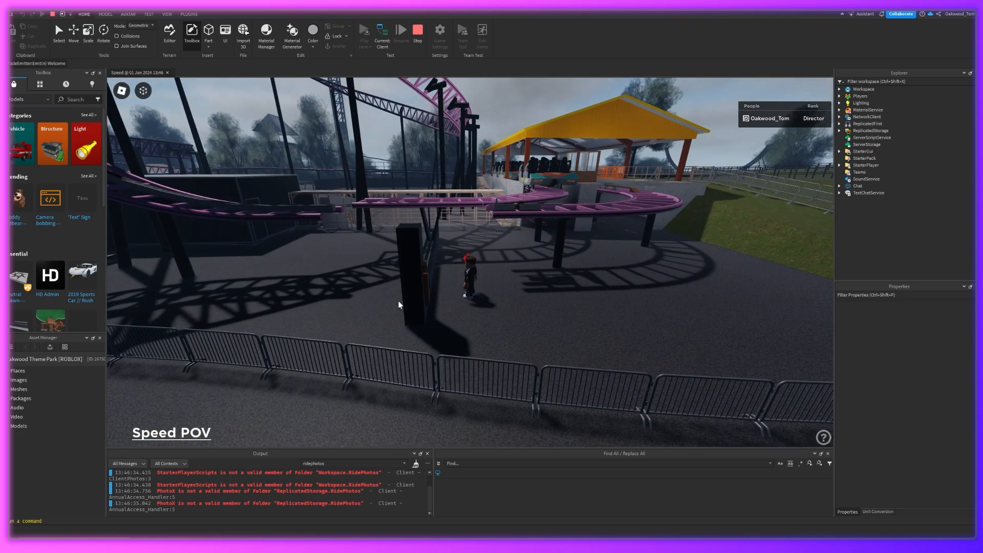
scroll(399, 301, "up", 3)
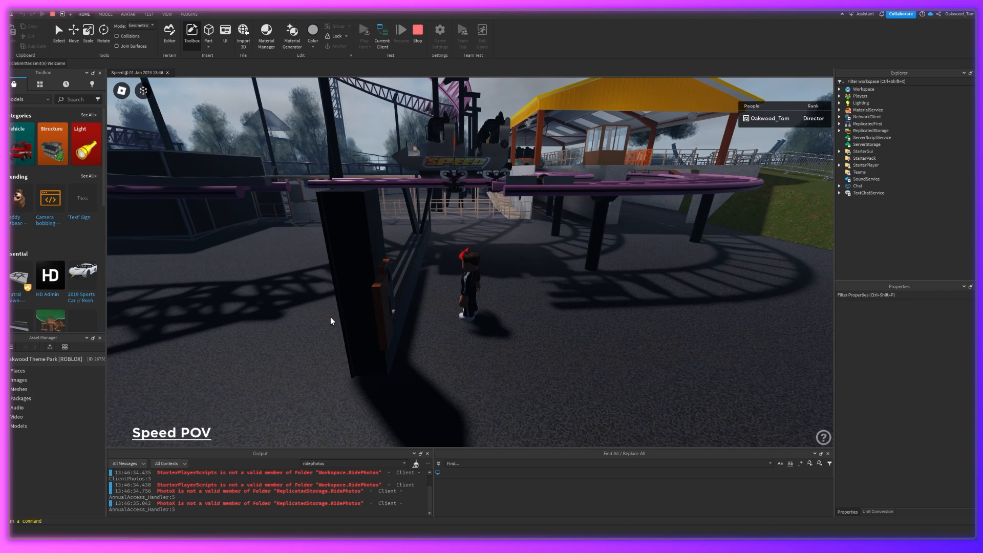
Walk up to the maintenance panel's controls and check the position of the train beside the switch track
right_click_drag(325, 316, 320, 318)
key("w")
scroll(320, 318, "up", 3)
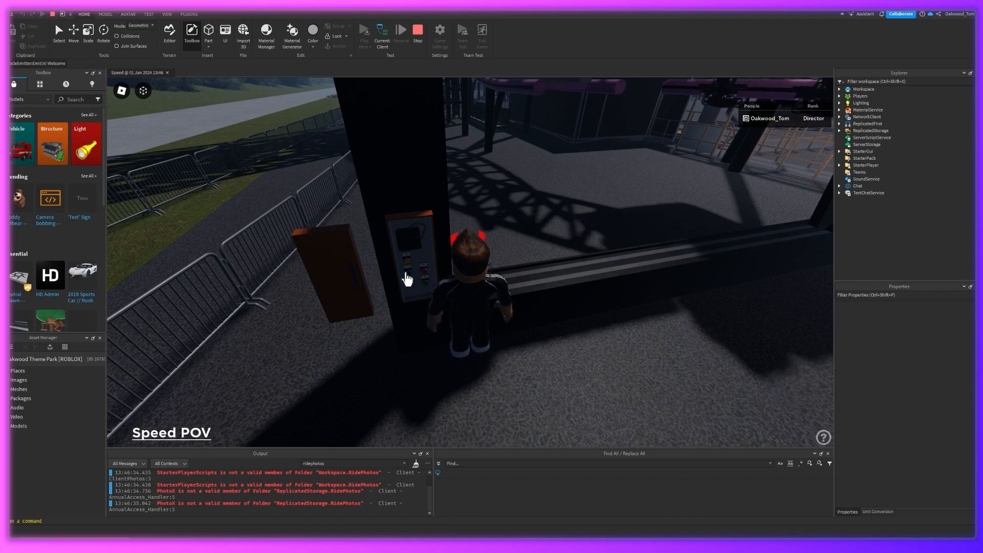
scroll(624, 260, "down", 5)
key("d")
right_click_drag(625, 260, 623, 260)
right_click_drag(559, 276, 553, 277)
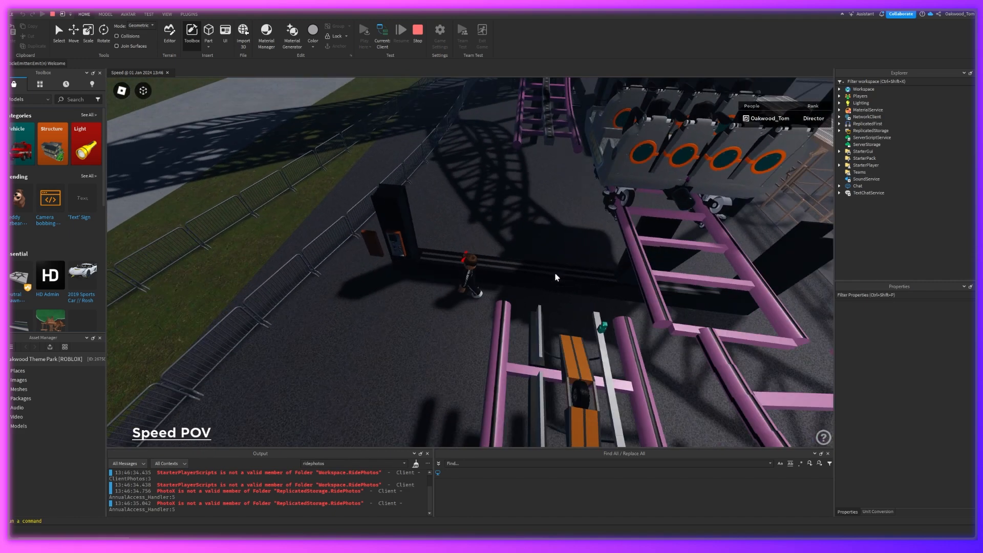
Clear the output filter and examine the RegenSystem error from the maintenance panel script
key("a")
scroll(544, 279, "up", 3)
key("s")
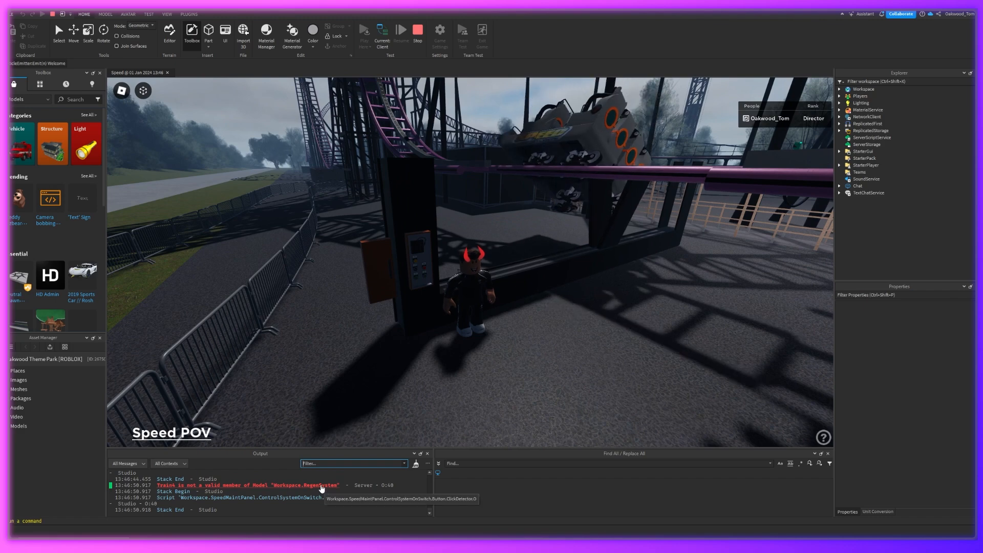
right_click_drag(421, 432, 421, 432)
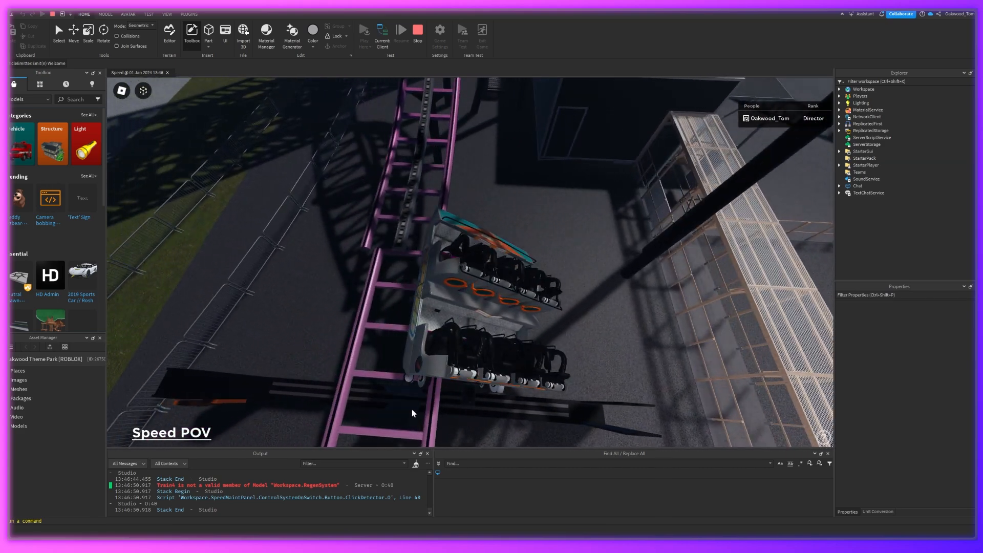
Select the Skid1 part of the SwitchTrackSpeed model and inspect its properties during the play test
right_click_drag(410, 408, 410, 409)
left_click(59, 33)
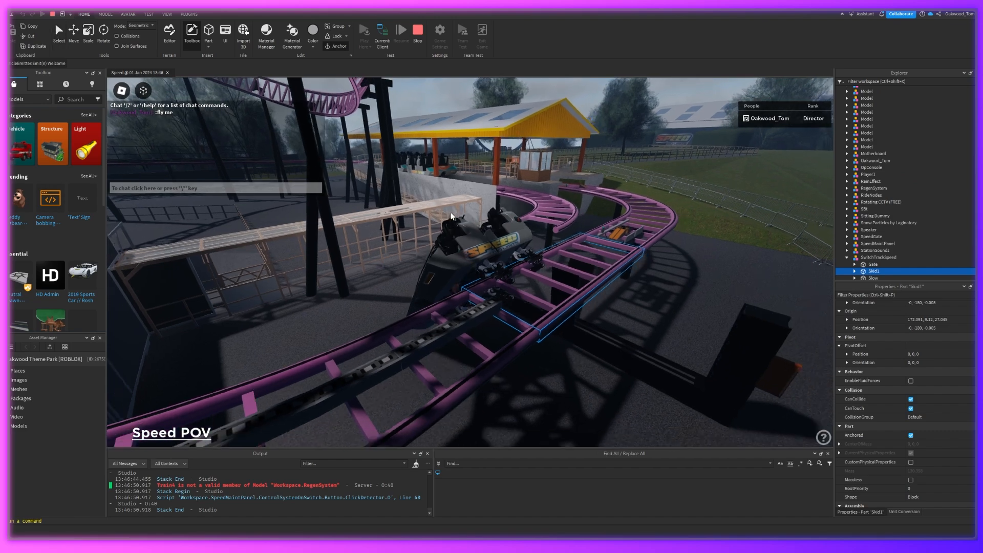
scroll(451, 215, "down", 3)
key("w")
key("space")
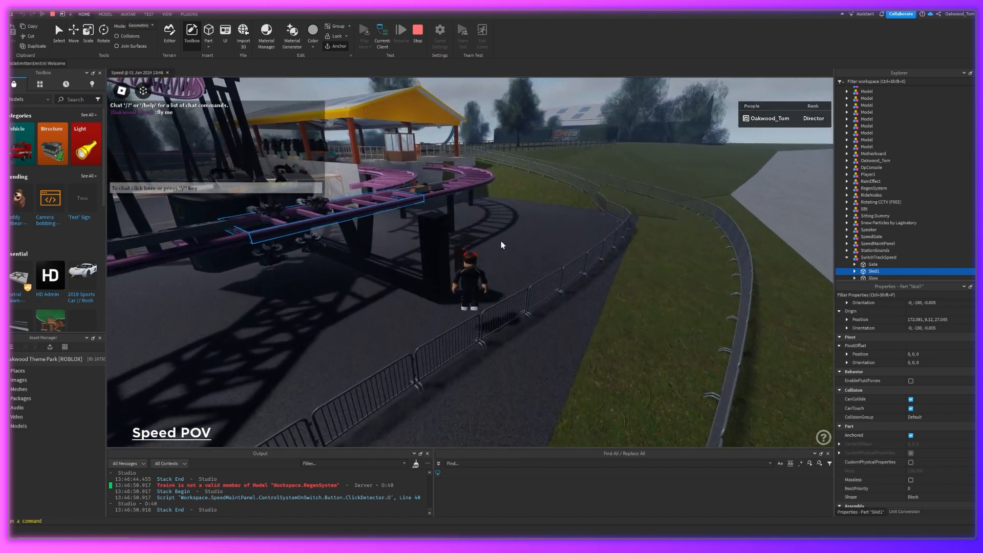
Bring the character back to the maintenance panel beside the switch track and examine its controls
key("space")
key("w")
right_click_drag(494, 241, 494, 241)
key("w")
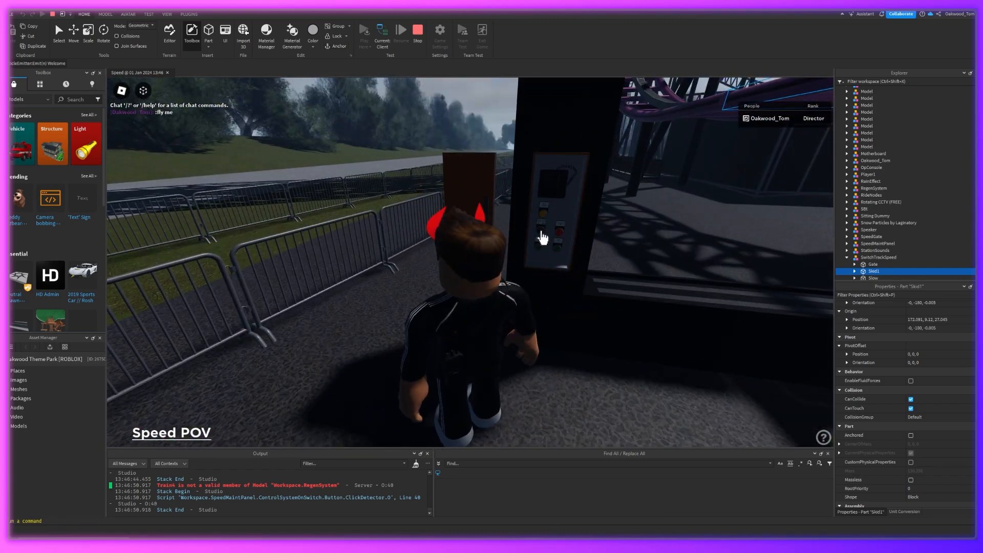
key("w")
right_click_drag(538, 228, 533, 226)
scroll(533, 226, "down", 4)
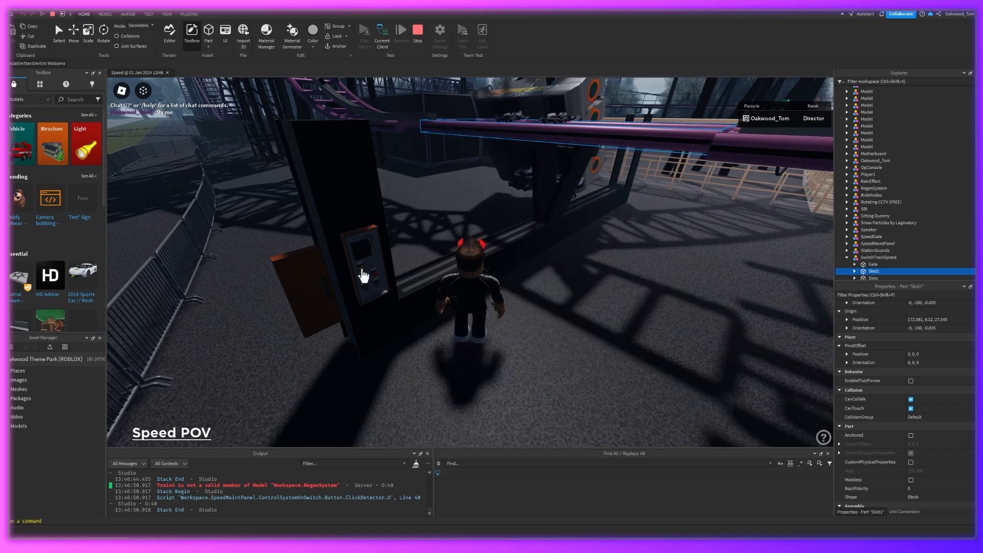
Select the RegenSystem model in Workspace, expand its contents and inspect its trains on the track
key("s")
right_click_drag(400, 269, 401, 269)
key("w")
key("w")
scroll(400, 268, "up", 5)
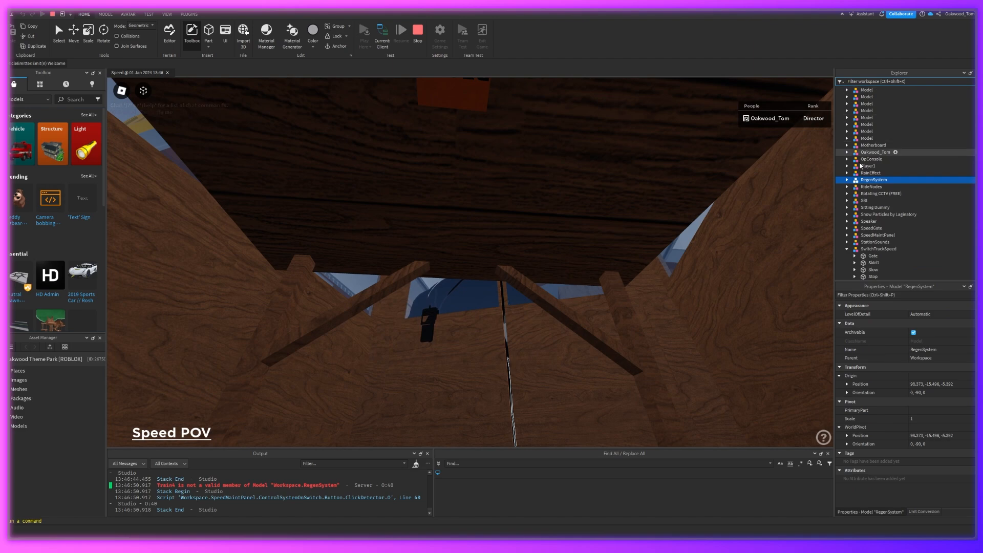
right_click_drag(664, 241, 653, 255)
scroll(653, 254, "down", 10)
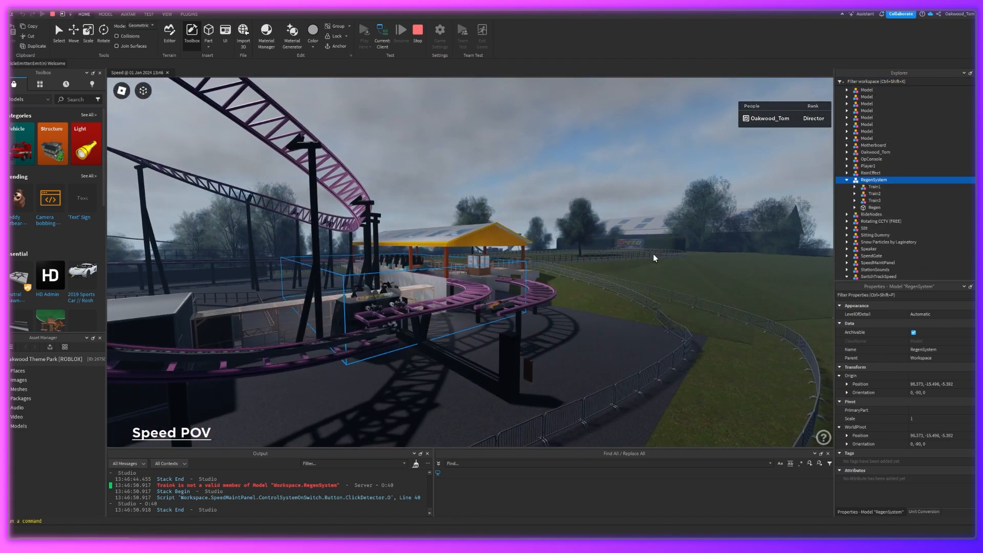
scroll(567, 236, "up", 1)
scroll(568, 236, "up", 3)
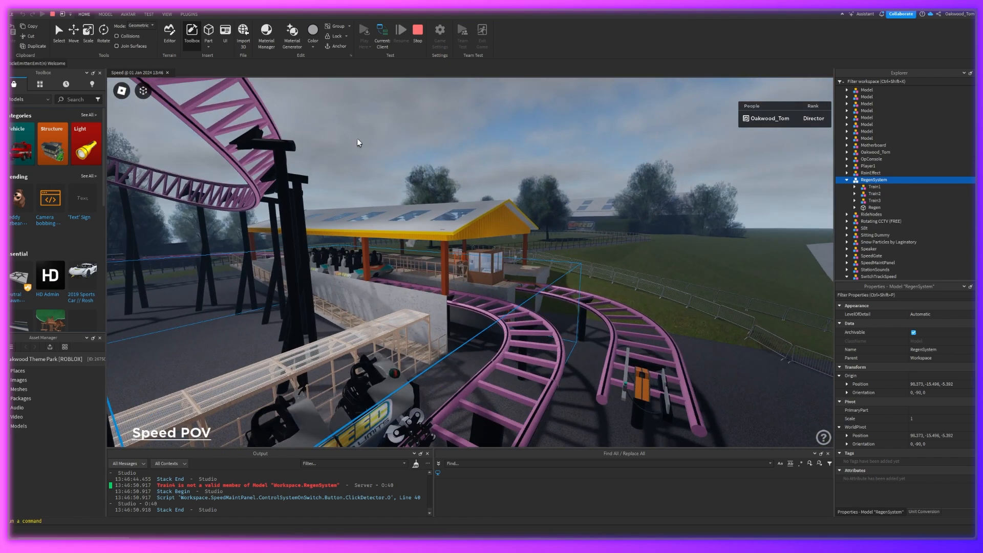
Return the character to the control buttons of the switch track's maintenance panel
scroll(456, 216, "up", 8)
right_click_drag(455, 216, 498, 257)
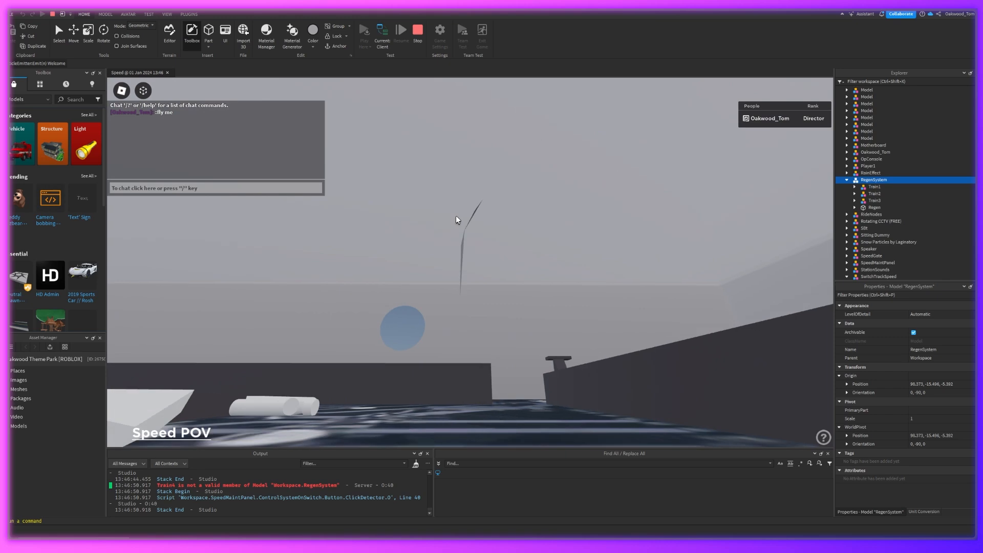
scroll(455, 216, "down", 4)
key("w")
key("w")
key("w")
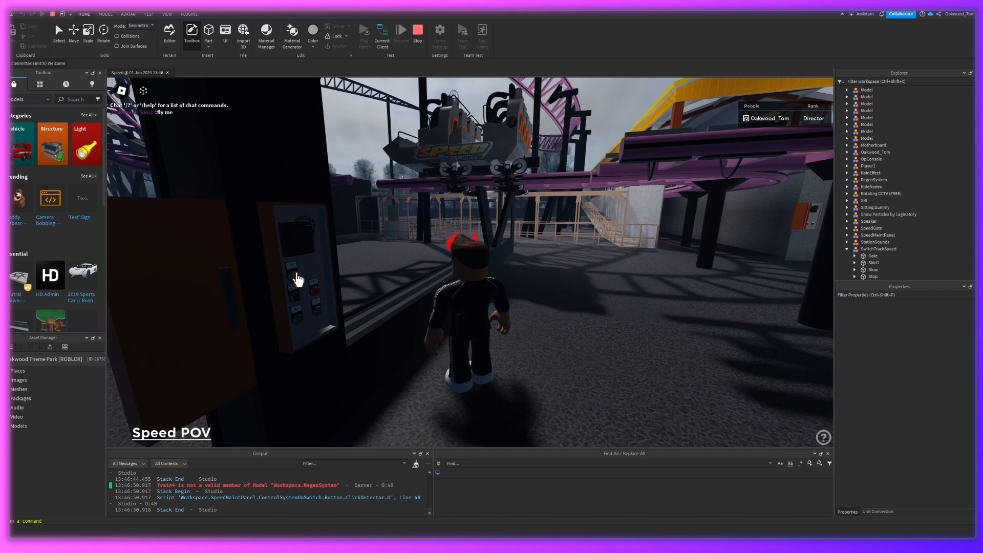
Fly the character up to the train on the switch track and inspect it around the maintenance panel
key("e")
key("space")
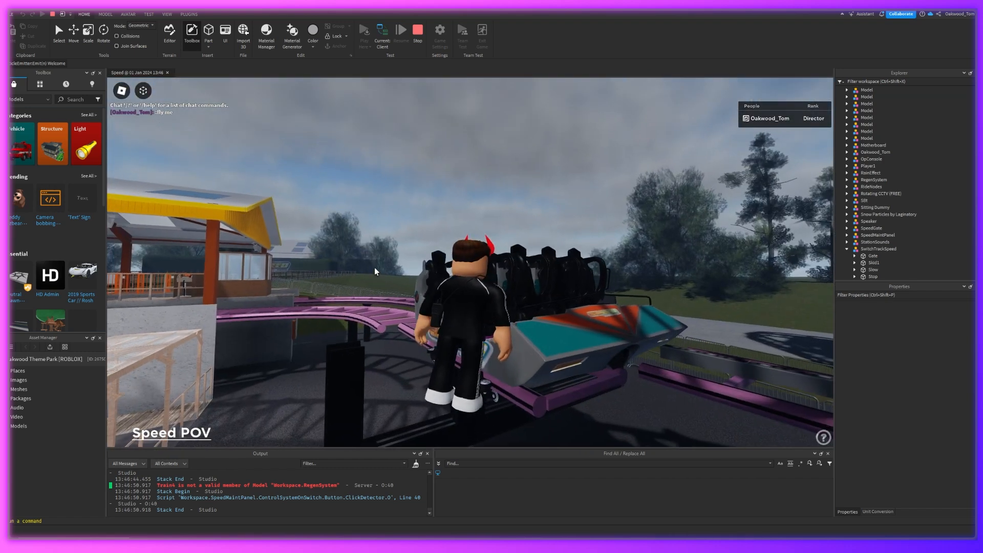
right_click_drag(375, 267, 376, 271)
key("w")
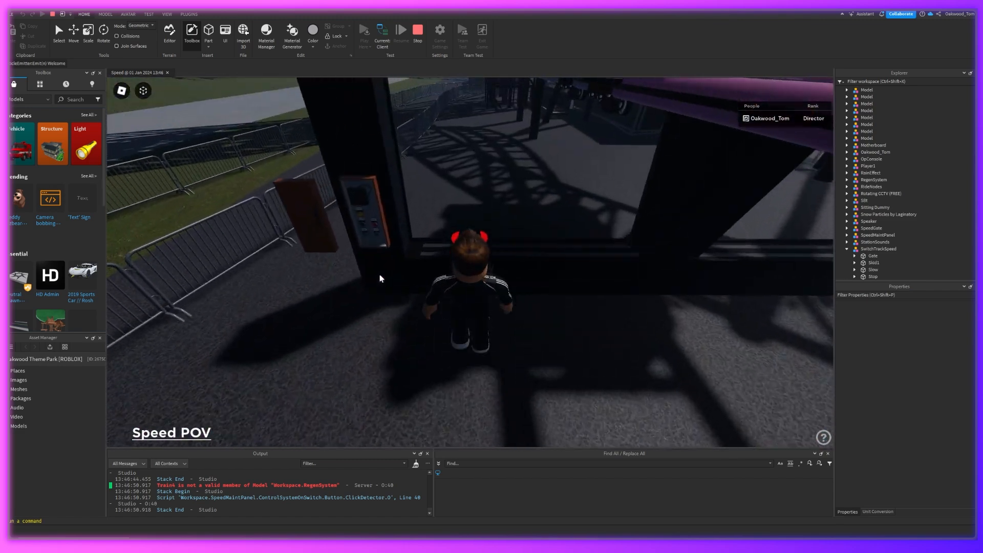
key("w")
right_click_drag(332, 295, 332, 295)
key("space")
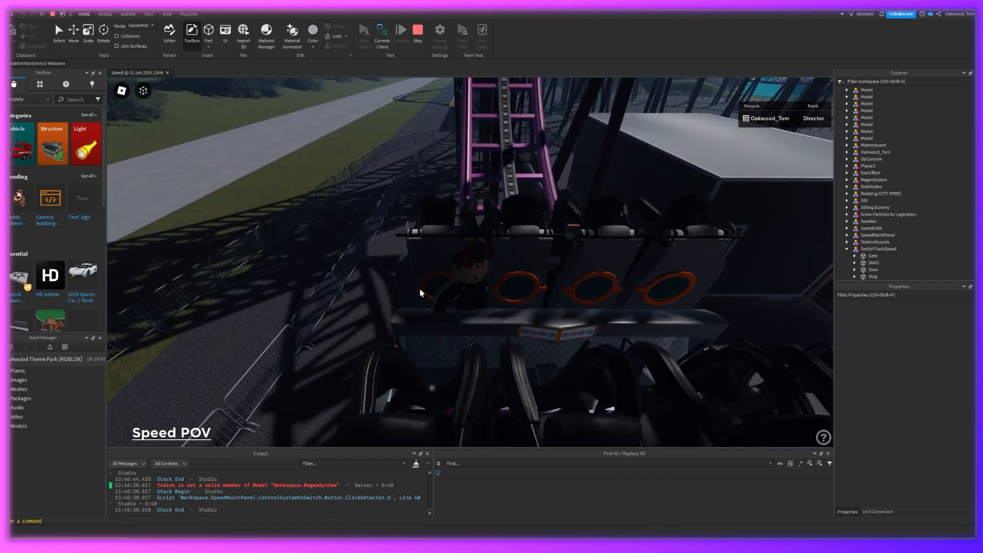
Fly away from the train and view the whole coaster from a distance
key("w")
key("space")
key("space")
right_click_drag(405, 302, 396, 323)
scroll(405, 302, "down", 8)
scroll(404, 302, "down", 2)
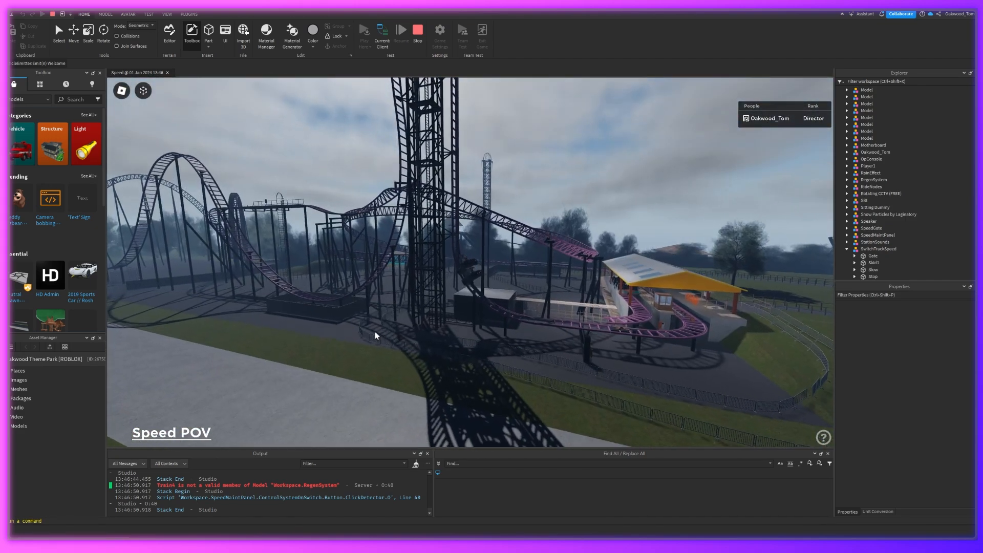
Check the in-game settings and resume the play test
key("Escape")
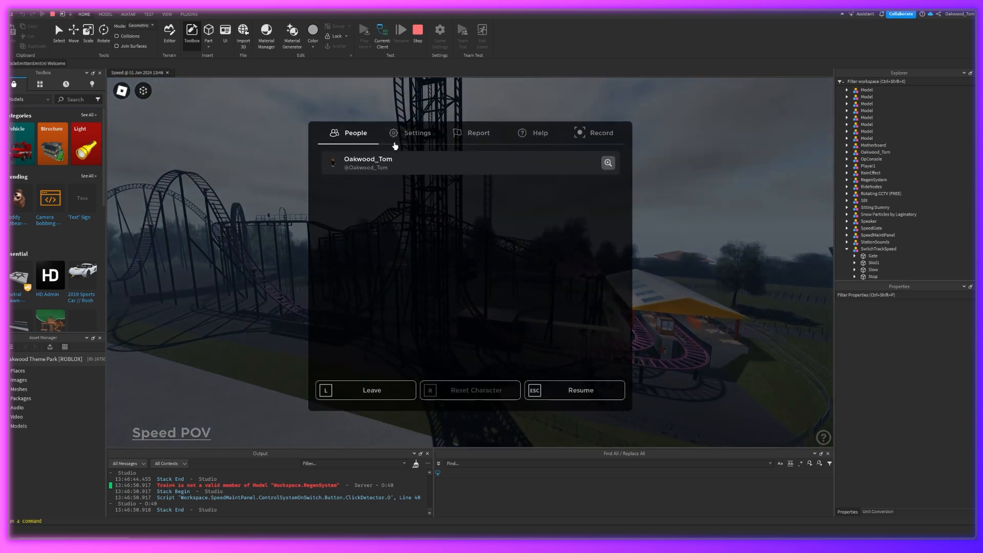
left_click(395, 142)
key("Escape")
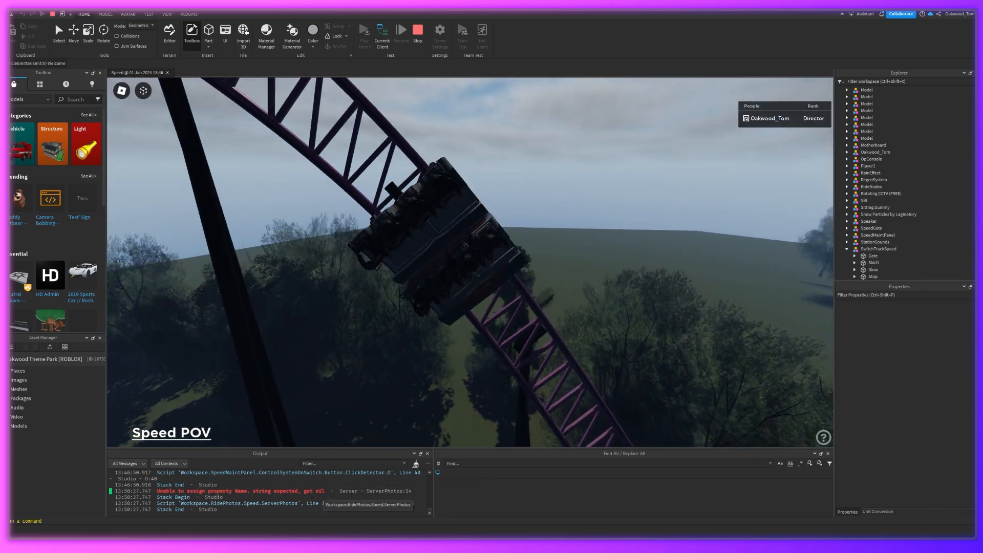
Open the ServerPhotos script at its line 14 error from the output, and return to the Speed play-test view
scroll(316, 493, "up", 1)
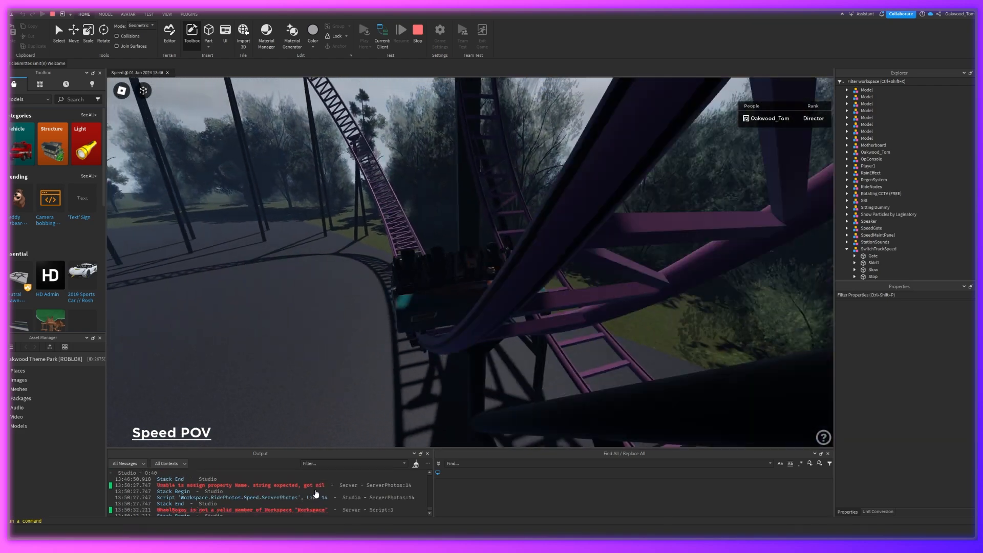
scroll(302, 490, "down", 1)
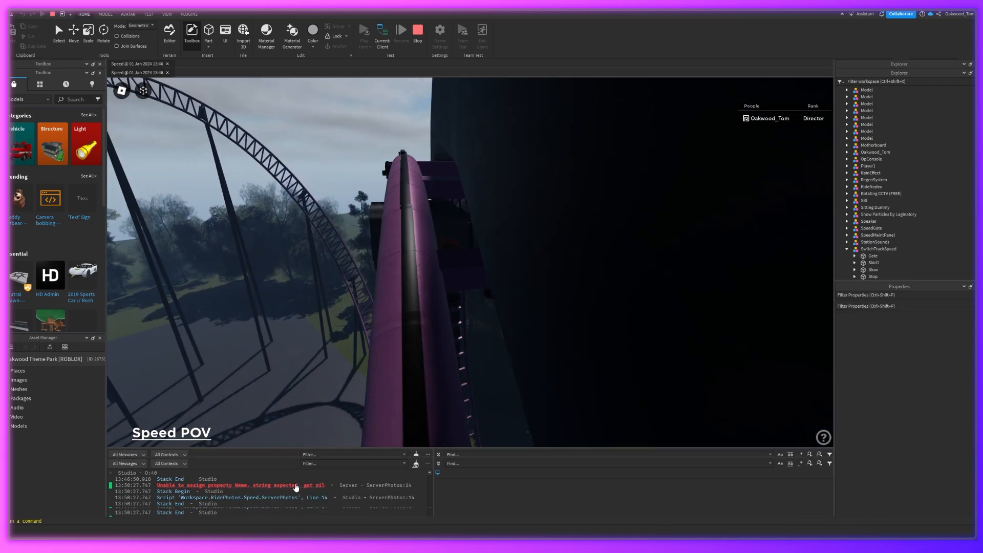
left_click(296, 485)
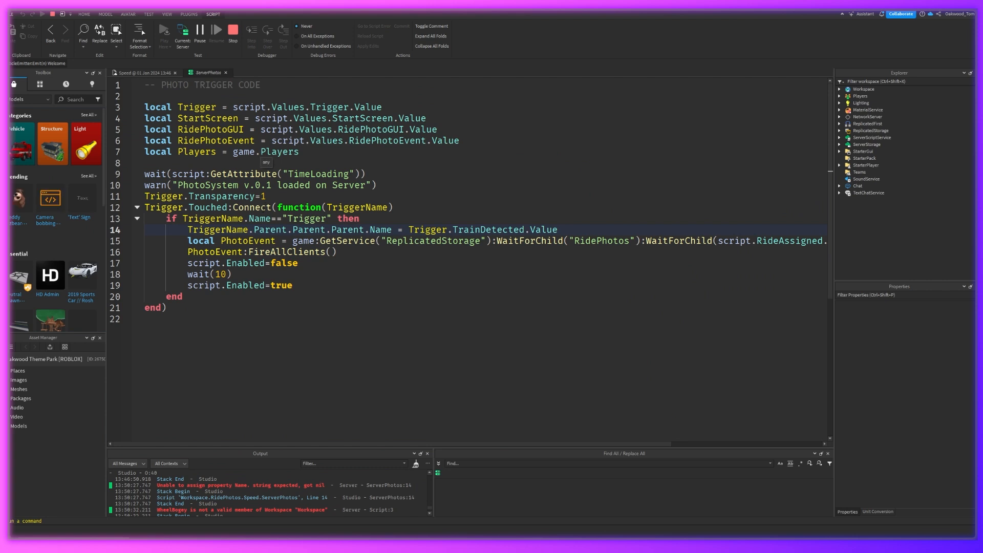
left_click(123, 73)
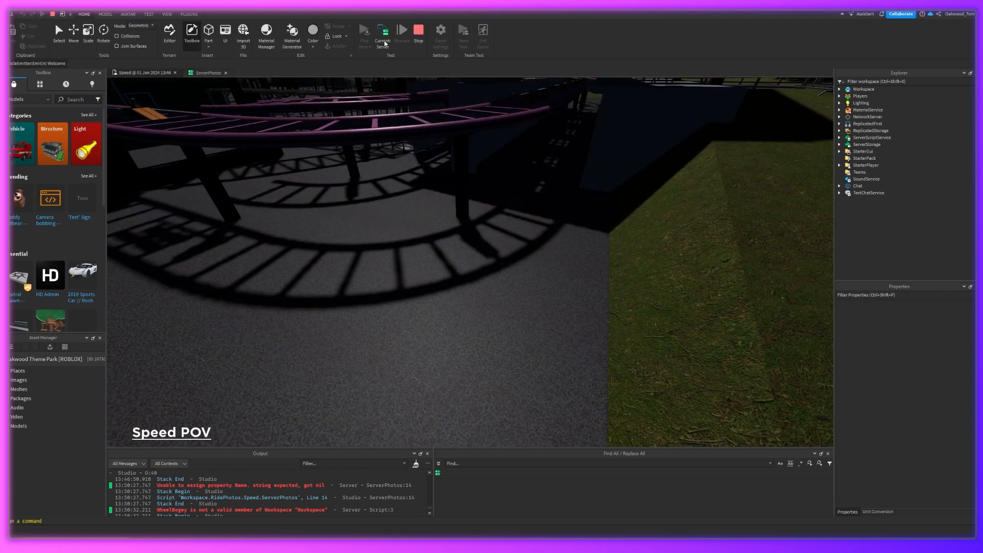
Switch the play test to the client view and locate the Trigger part nested in RegenSystem's Train2 model
left_click(382, 34)
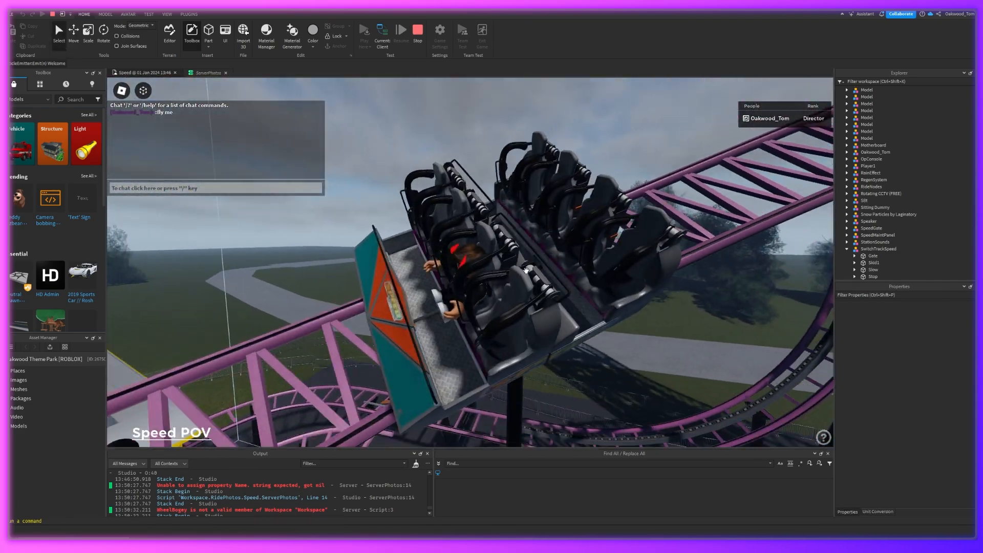
left_click(522, 277)
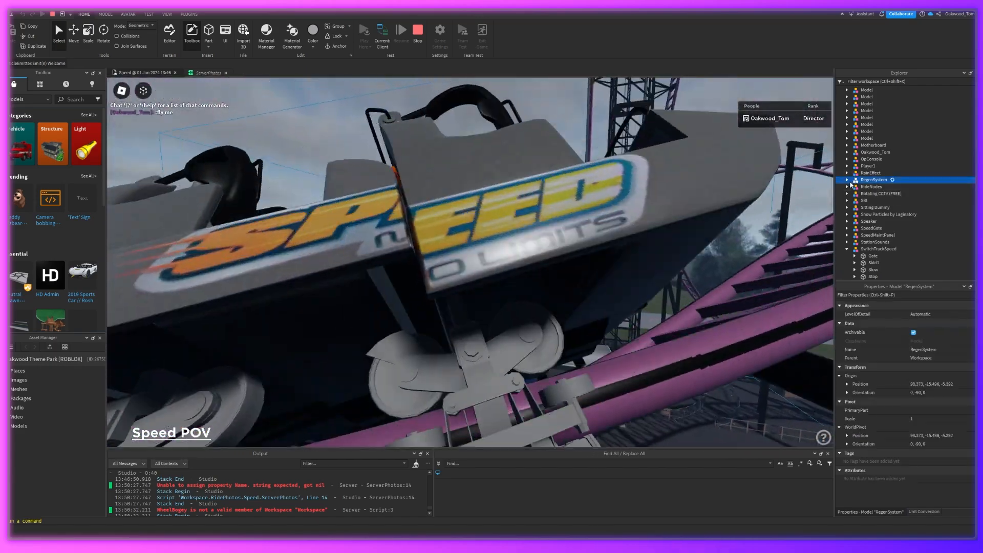
left_click(847, 179)
left_click(855, 193)
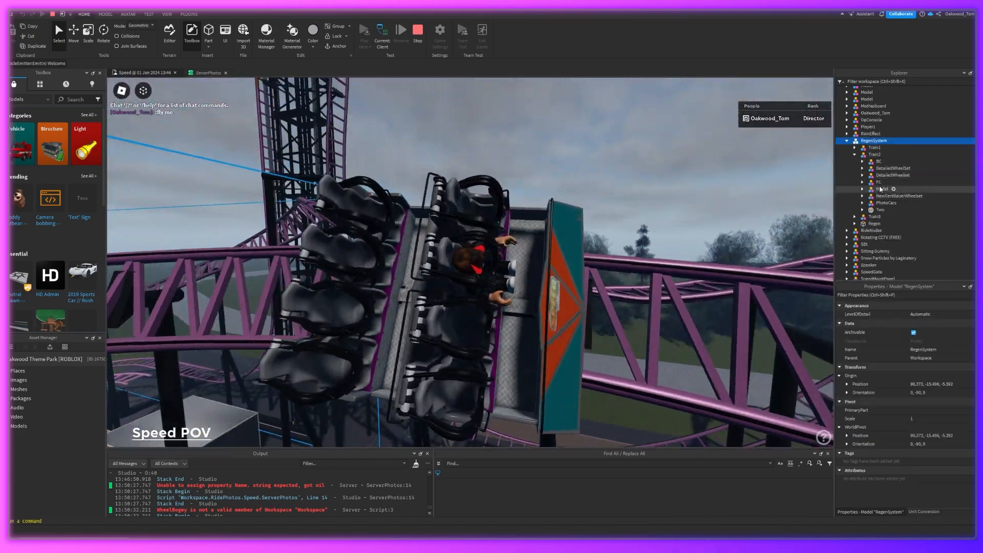
scroll(863, 192, "down", 2)
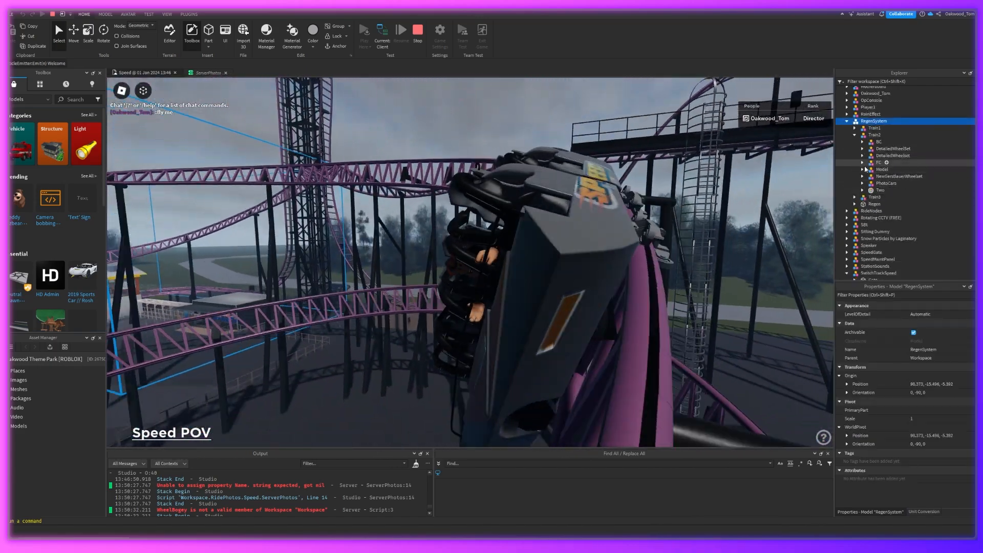
left_click(862, 169)
left_click(870, 176)
left_click(896, 183)
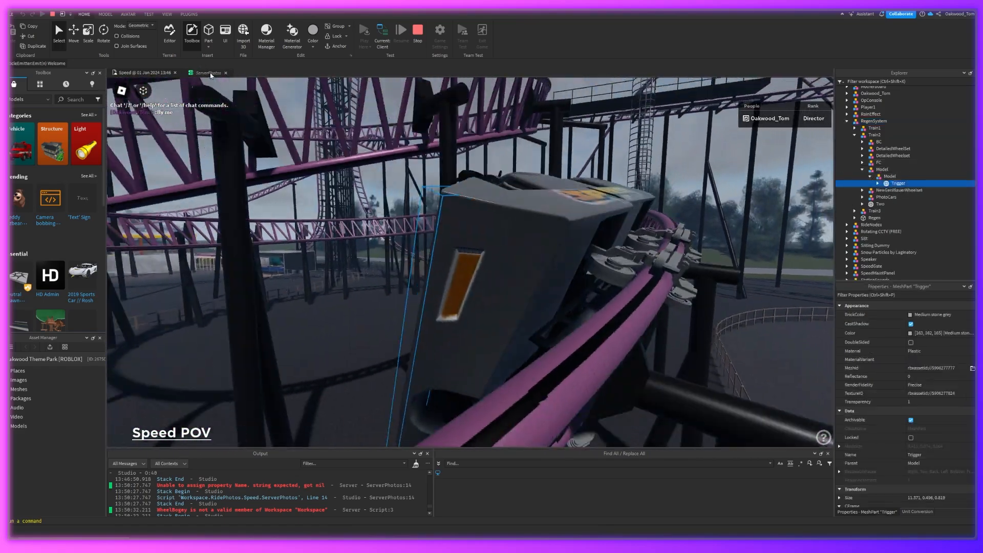
Stop the test and rewrite line 14 of ServerPhotos as Trigger.TrainDetected.Value = TriggerName.Parent.Parent.Parent.Name, then close the script
left_click(208, 72)
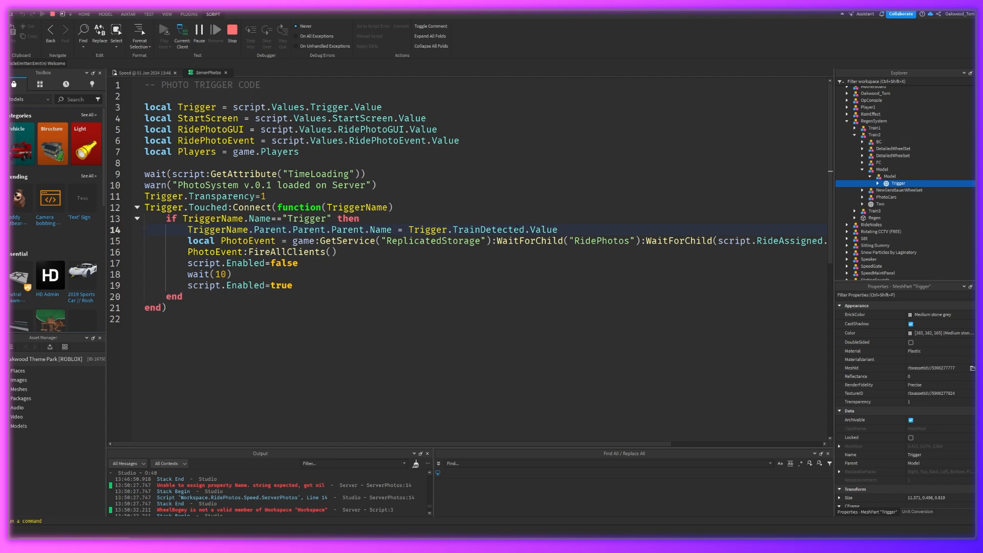
left_click(177, 71)
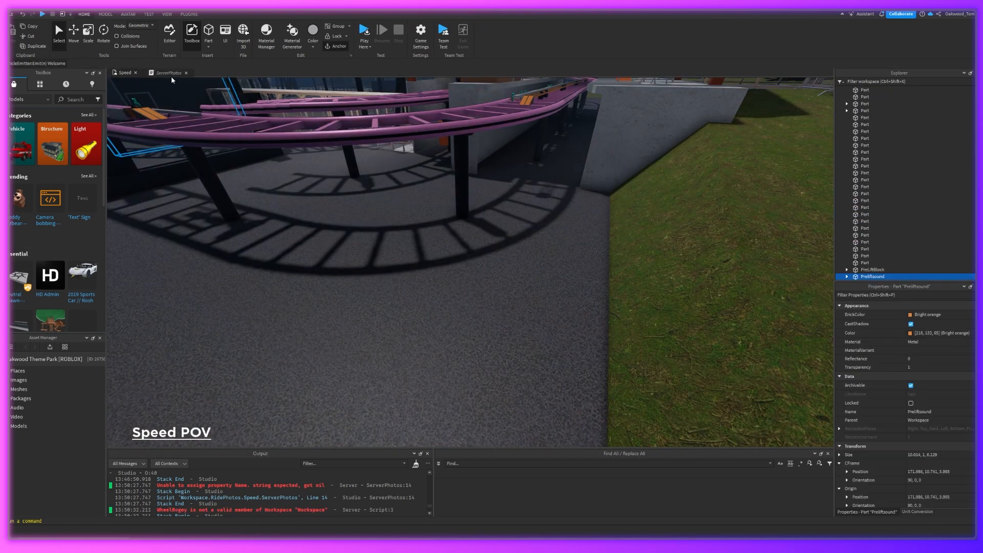
left_click(174, 73)
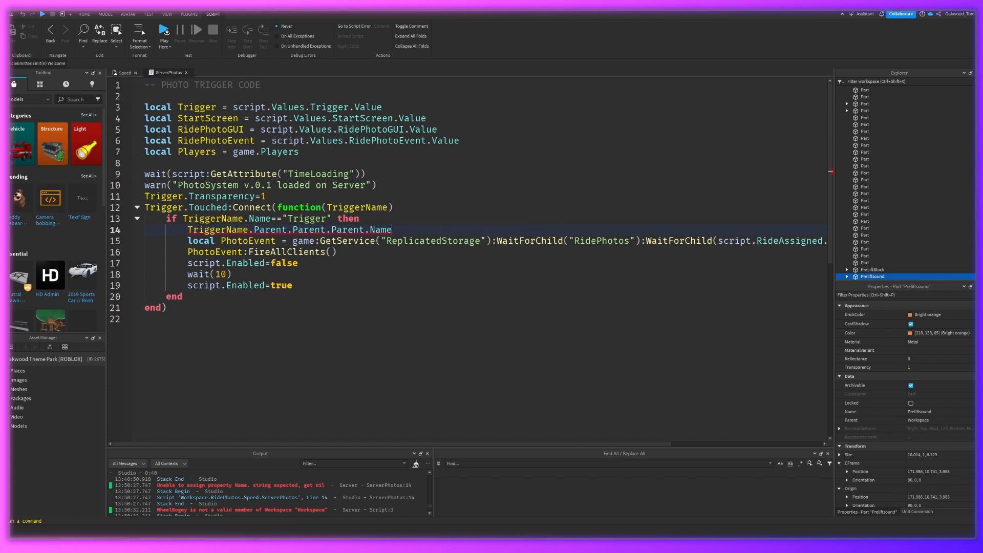
type("= Trigger.TrainDetected.Value")
left_click_drag(198, 229, 188, 230)
key("BackSpace")
left_click(341, 229)
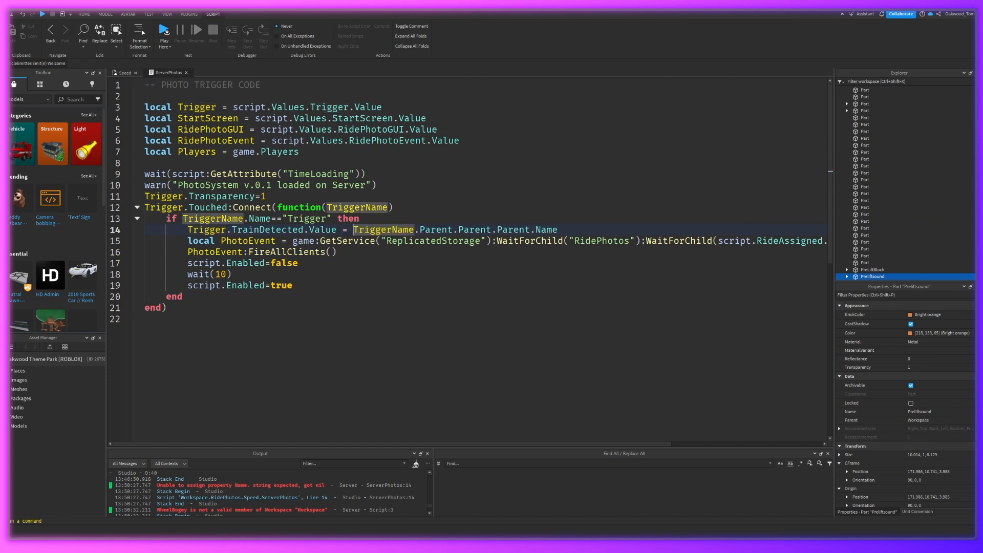
left_click(186, 72)
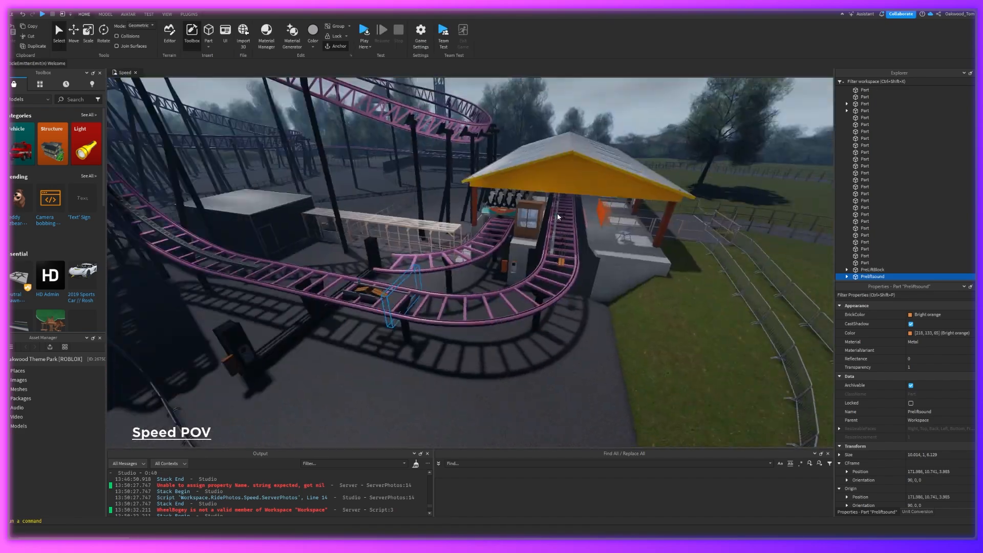
Start a new play test from the station platform beside the operator cabin and dismiss the auto-recovery save dialog
key("w")
right_click_drag(558, 214, 557, 214)
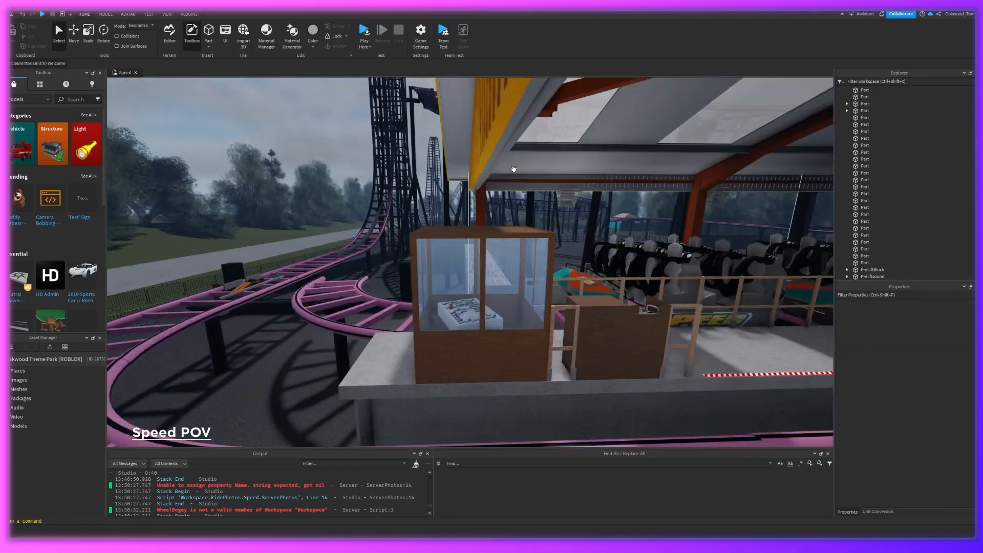
key("w")
right_click_drag(514, 169, 514, 169)
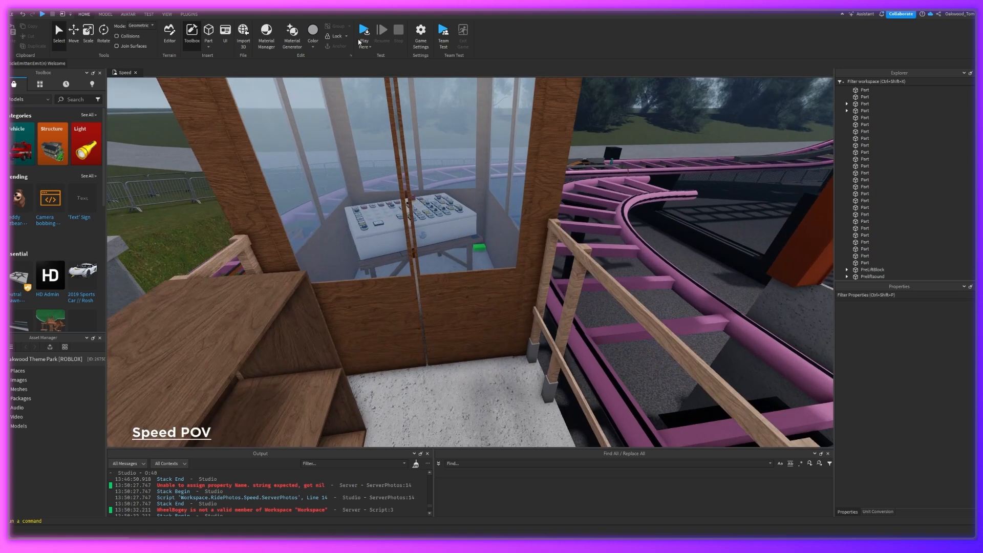
left_click(372, 64)
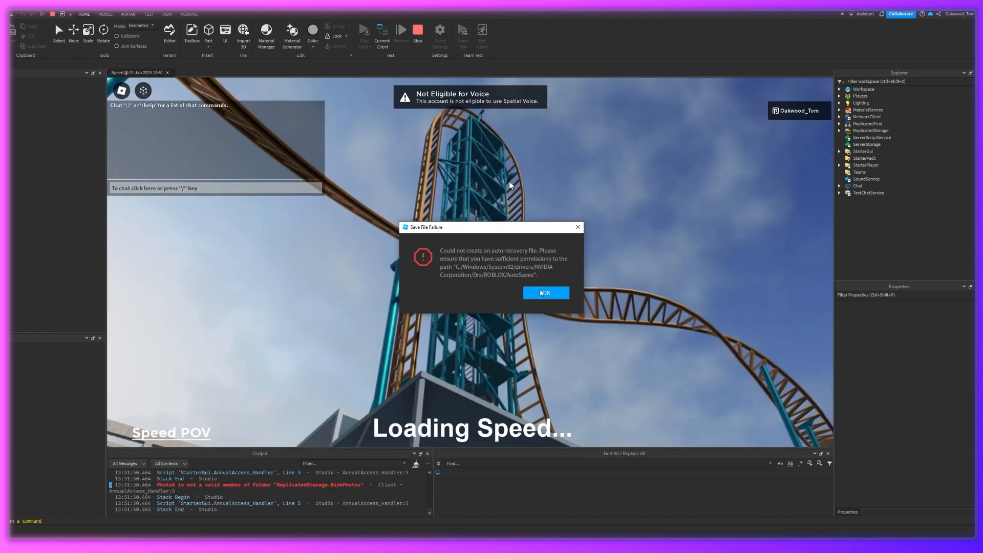
left_click(540, 291)
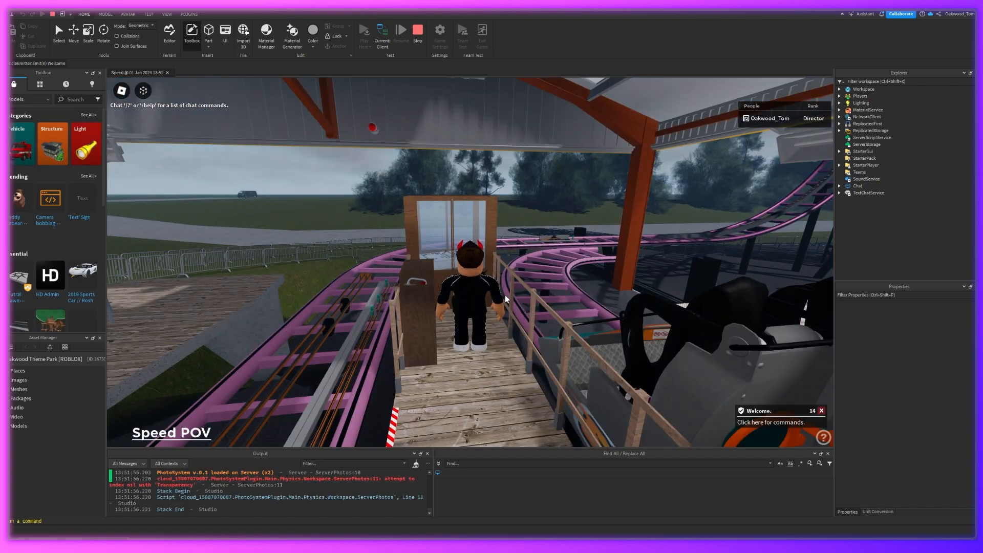
Walk into the operator cabin and turn on the control system at the ride's control panel
scroll(505, 295, "up", 5)
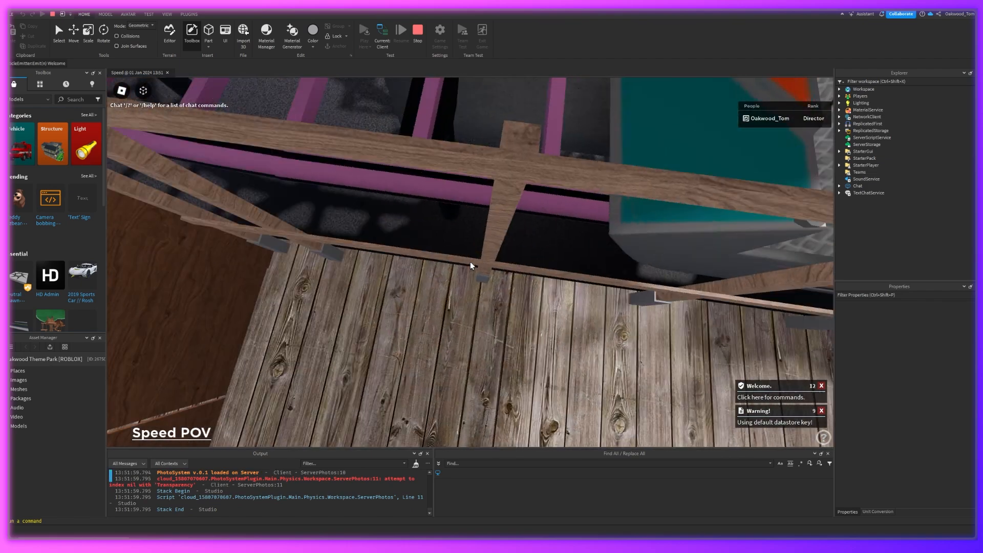
scroll(470, 262, "down", 2)
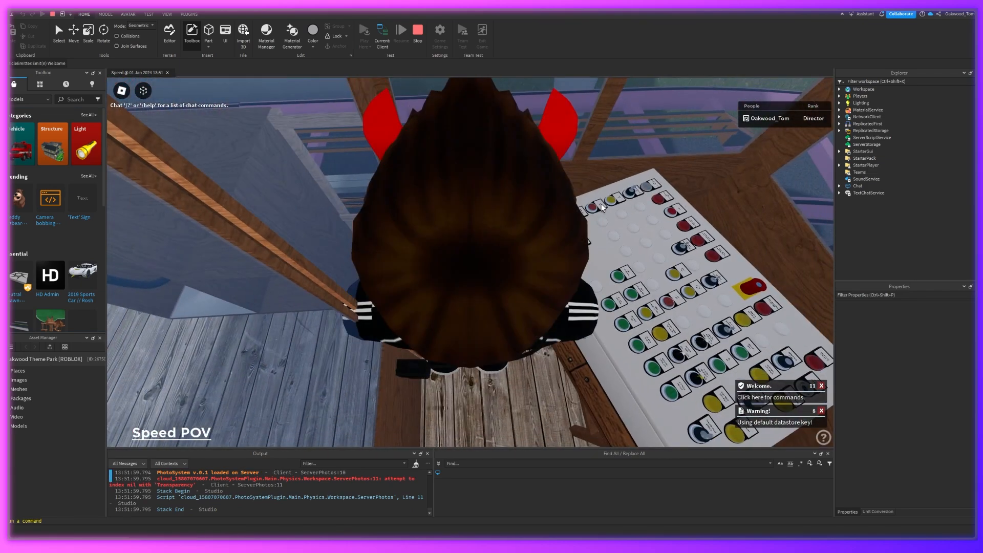
left_click(630, 198)
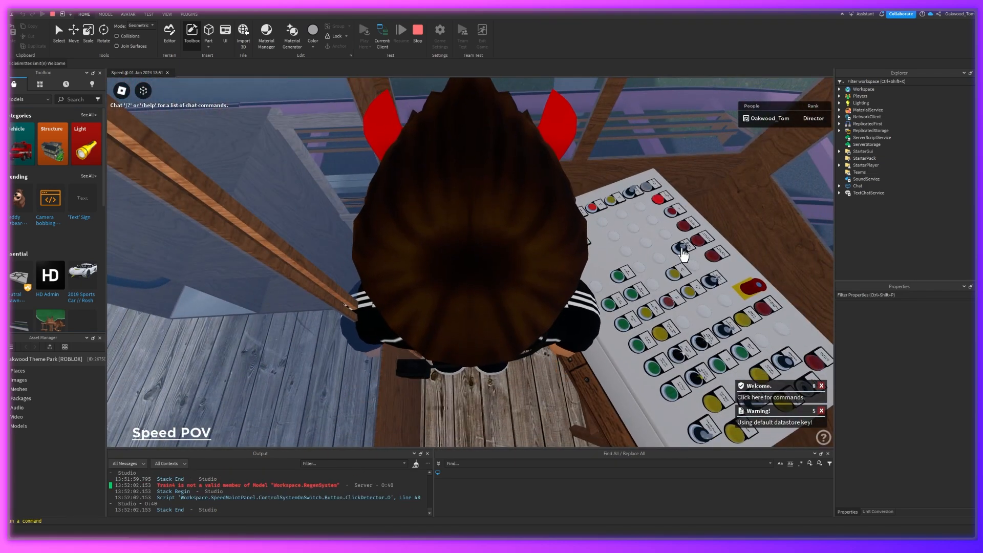
scroll(672, 277, "up", 2)
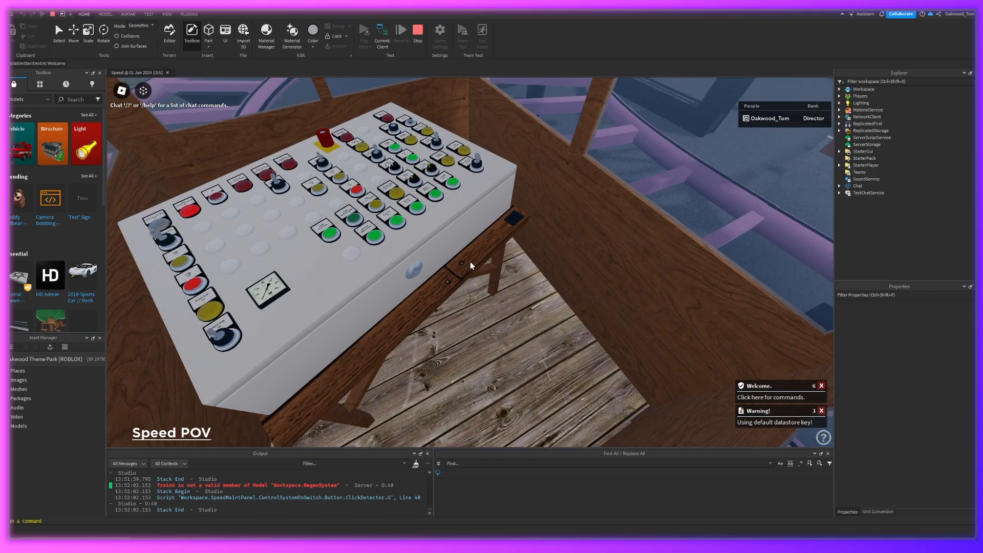
Enable flying with the :fly me command and bring the character down to the maintenance panel by the switch track
scroll(470, 262, "down", 3)
key("apostrophe")
type(":fly me")
key("Return")
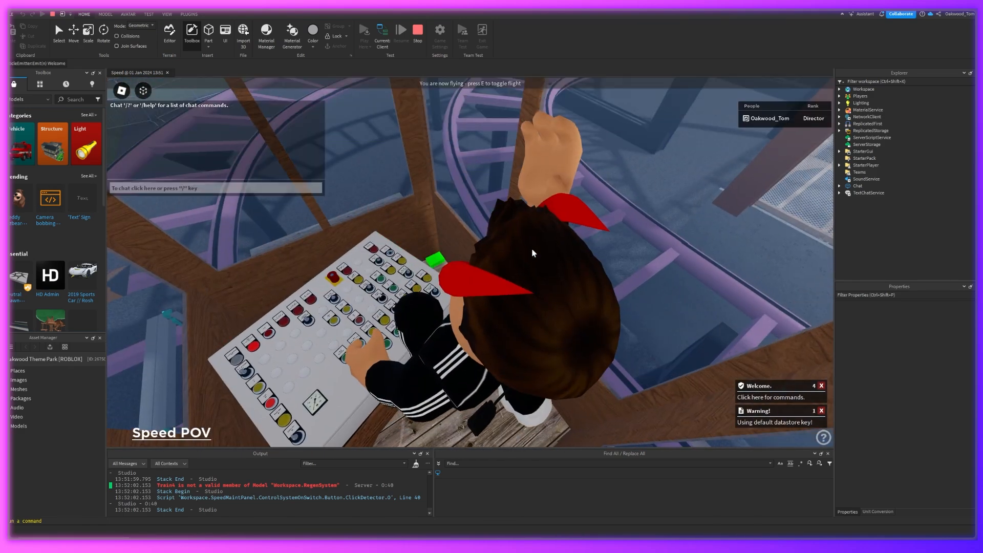
scroll(529, 251, "up", 3)
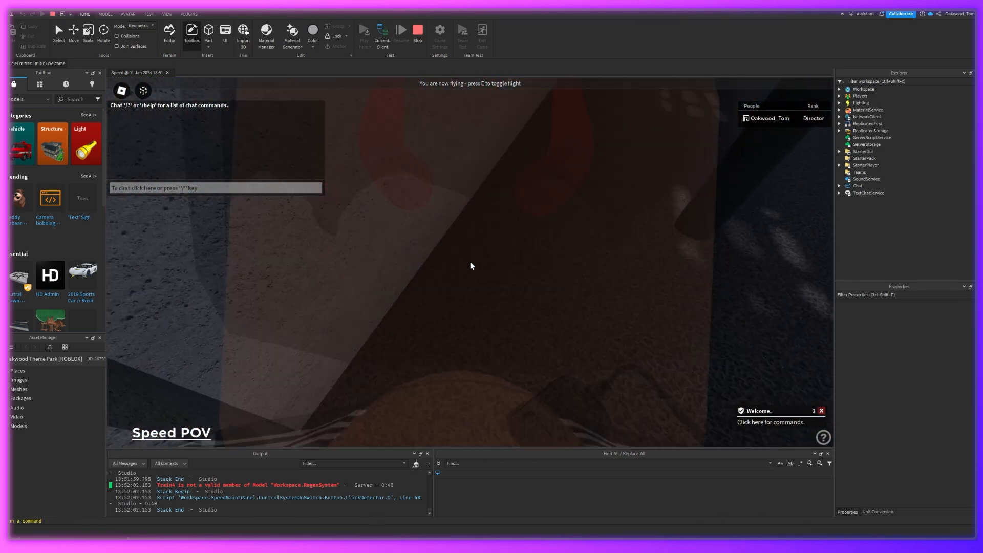
scroll(470, 262, "down", 3)
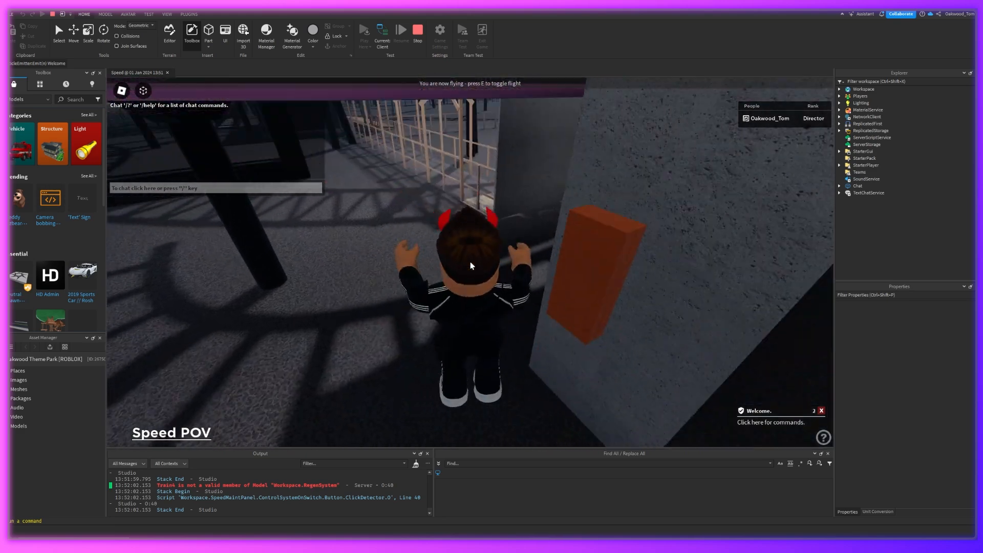
right_click_drag(487, 239, 487, 239)
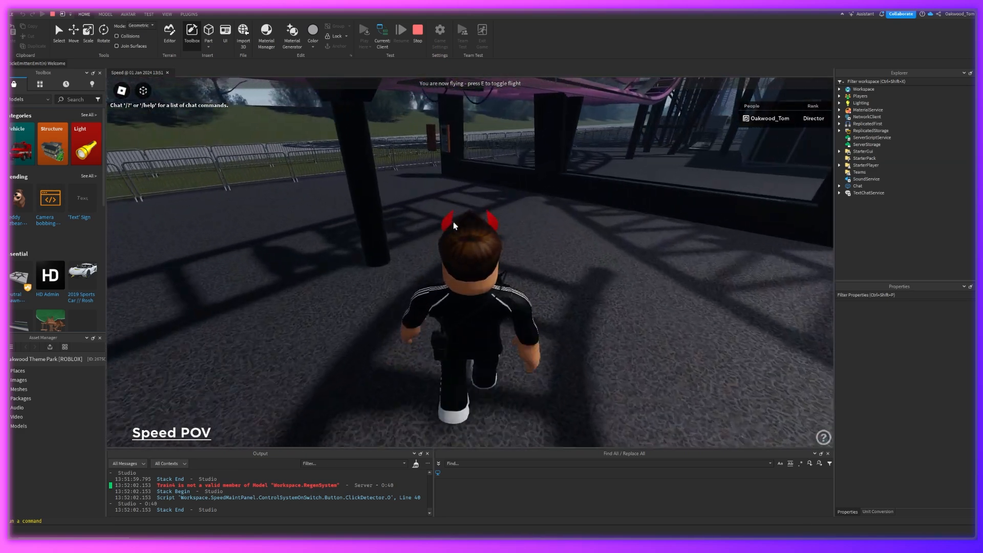
scroll(454, 223, "up", 4)
scroll(470, 265, "down", 3)
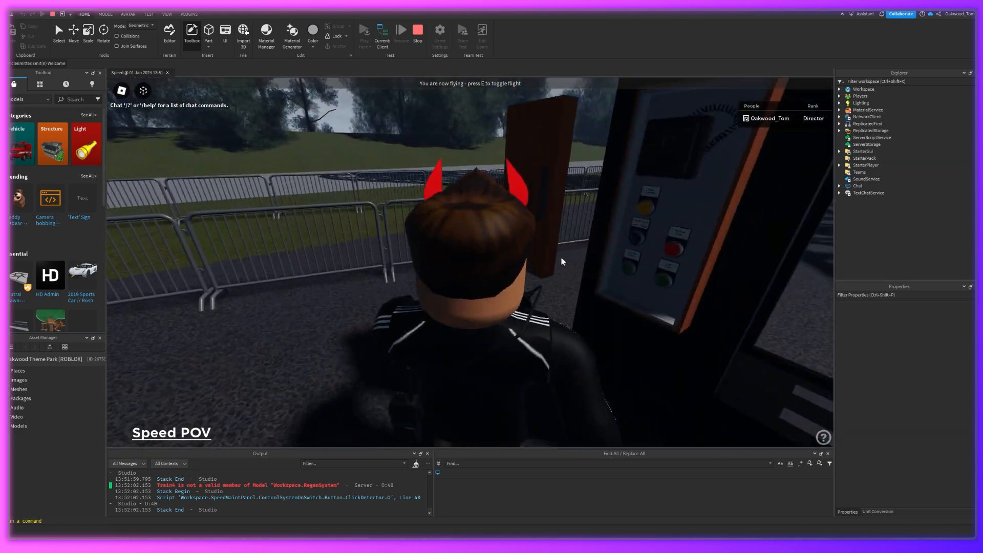
Move the character and camera around the open maintenance panel to examine its controls and the switch track
scroll(468, 309, "down", 6)
right_click_drag(467, 309, 462, 307)
scroll(463, 307, "up", 3)
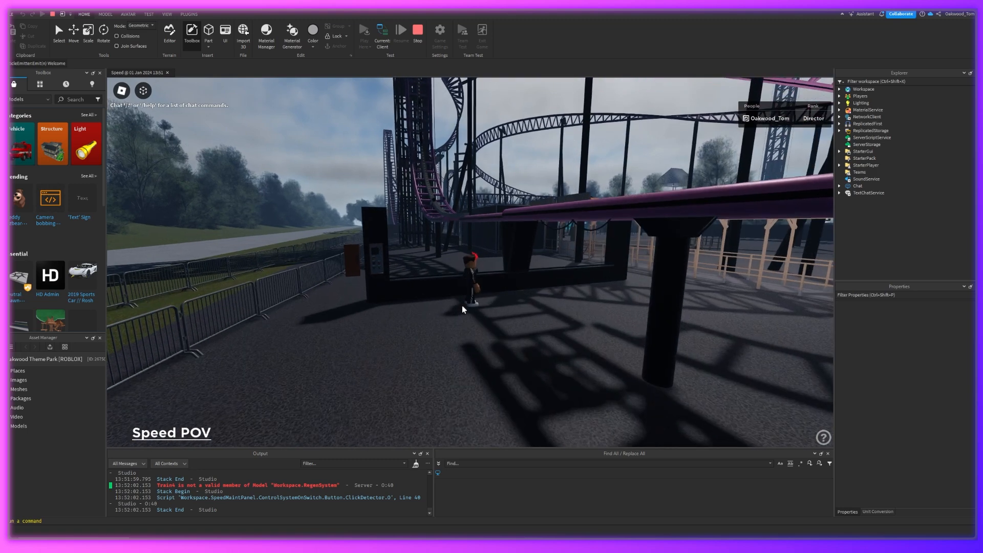
key("w")
right_click_drag(328, 272, 333, 275)
scroll(338, 277, "up", 1)
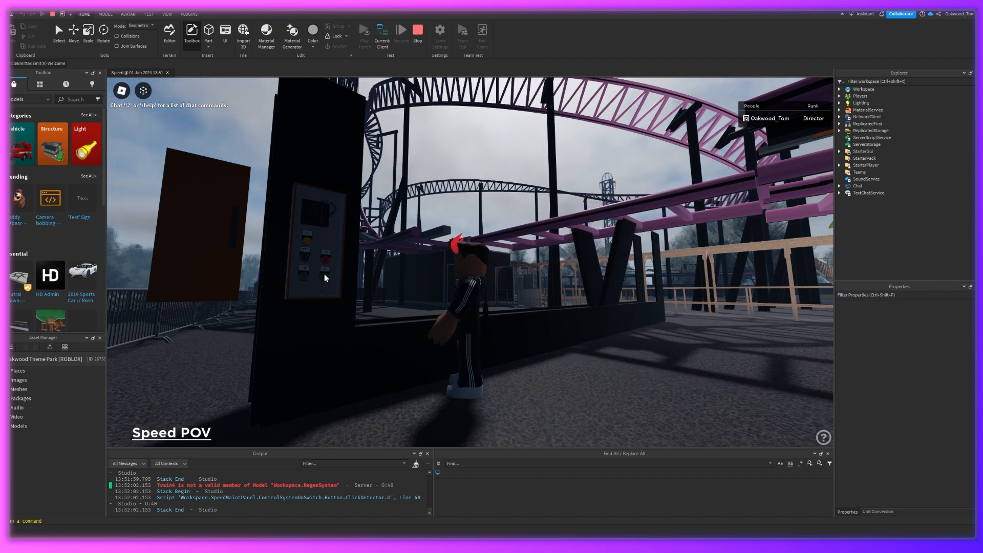
right_click_drag(323, 280, 330, 283)
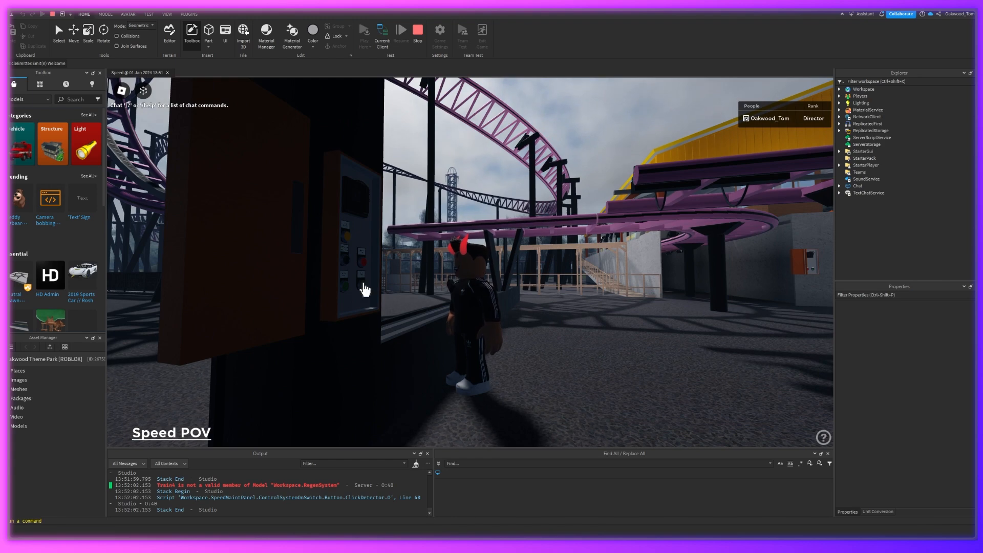
key("space")
key("w")
right_click_drag(363, 284, 367, 281)
key("a")
key("w")
key("space")
key("w")
key("w")
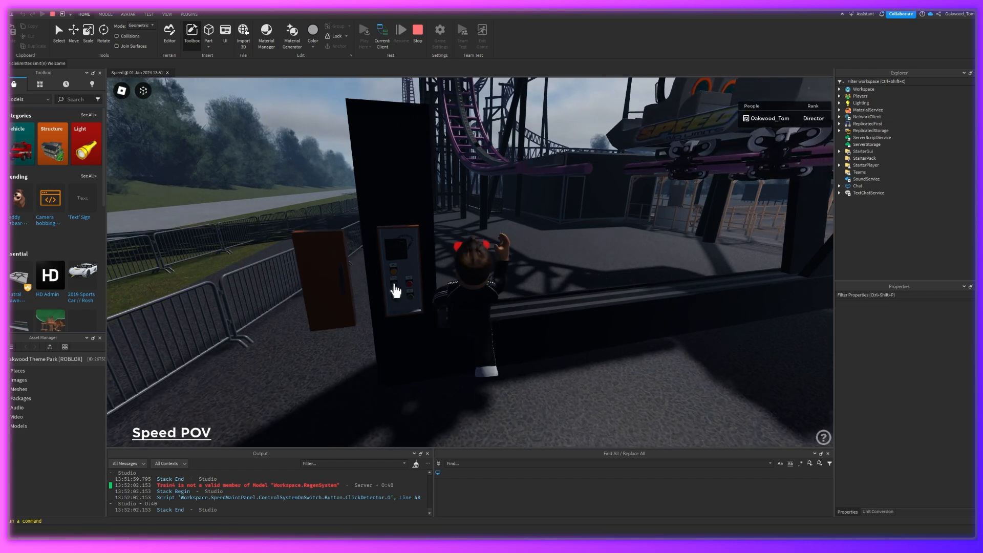
Fly up beside the train on the switch track and watch it from the side
key("d")
key("space")
key("w")
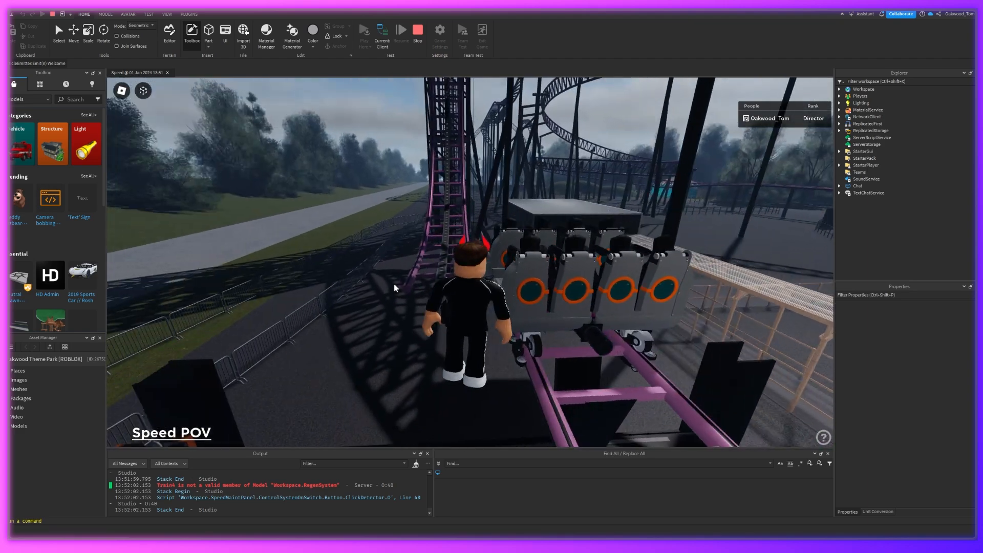
key("d")
key("space")
key("w")
right_click_drag(394, 284, 394, 284)
key("space")
key("s")
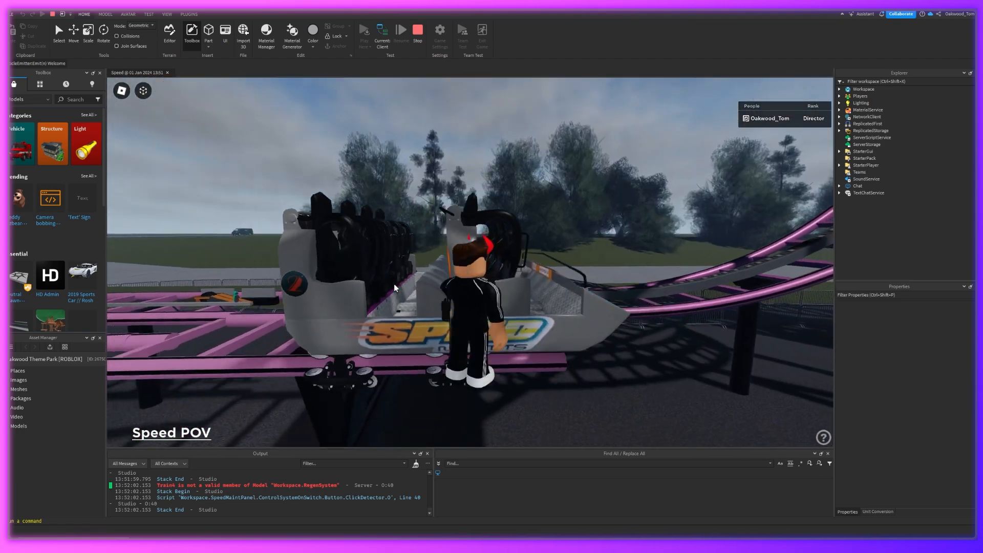
key("w")
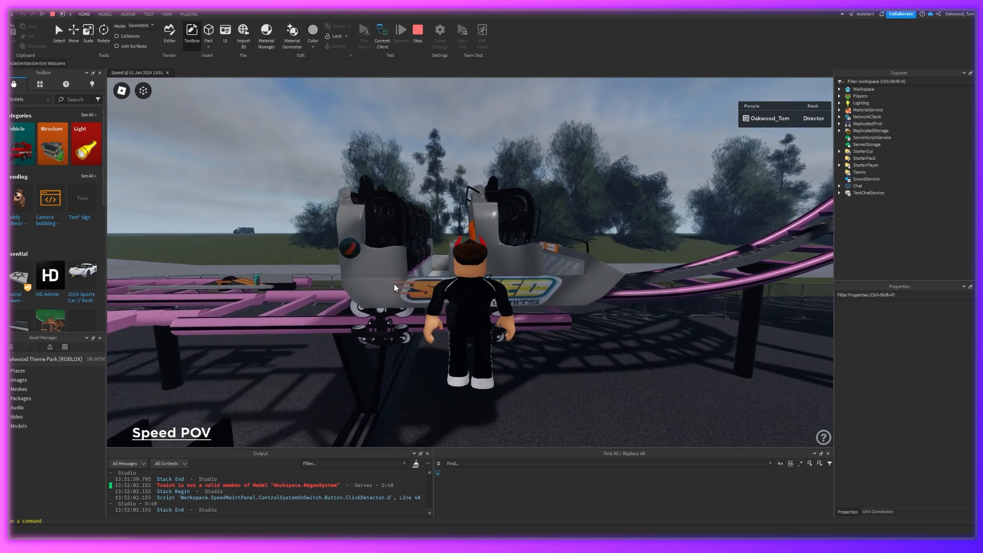
key("w")
key("w")
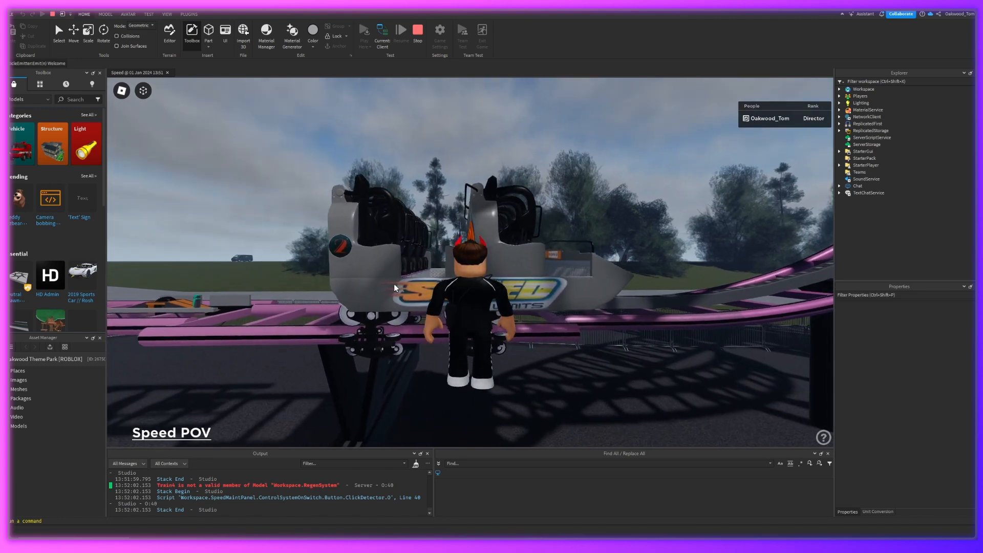
right_click_drag(394, 284, 394, 285)
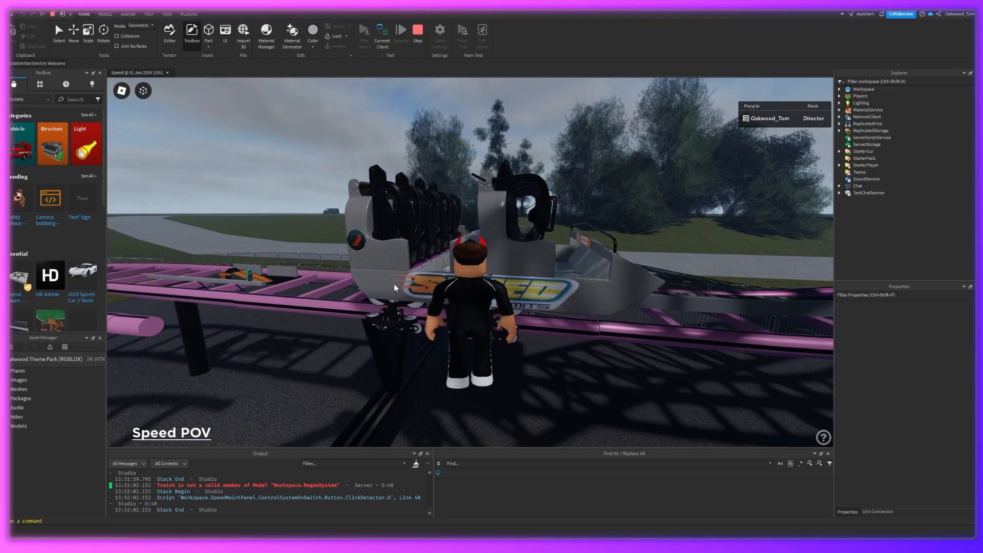
Fly the character away from the switch track to watch the train climb the vertical lift tower
key("w")
key("space")
right_click_drag(411, 284, 390, 296)
key("w")
key("w")
key("a")
key("w")
key("space")
key("w")
key("space")
key("w")
key("space")
key("w")
Review the output log for ServerPhotos messages and errors while the train climbs the lift
scroll(392, 296, "down", 5)
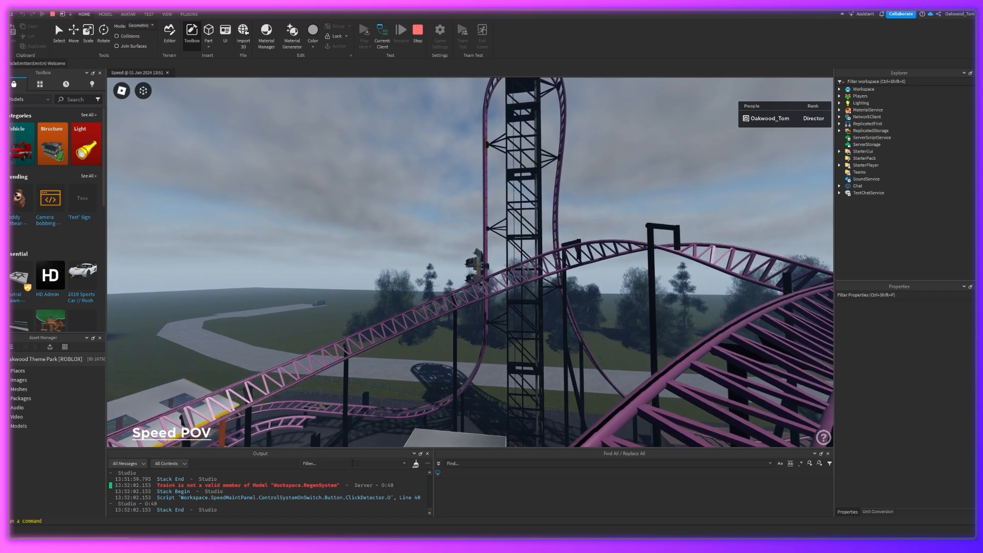
scroll(224, 504, "up", 5)
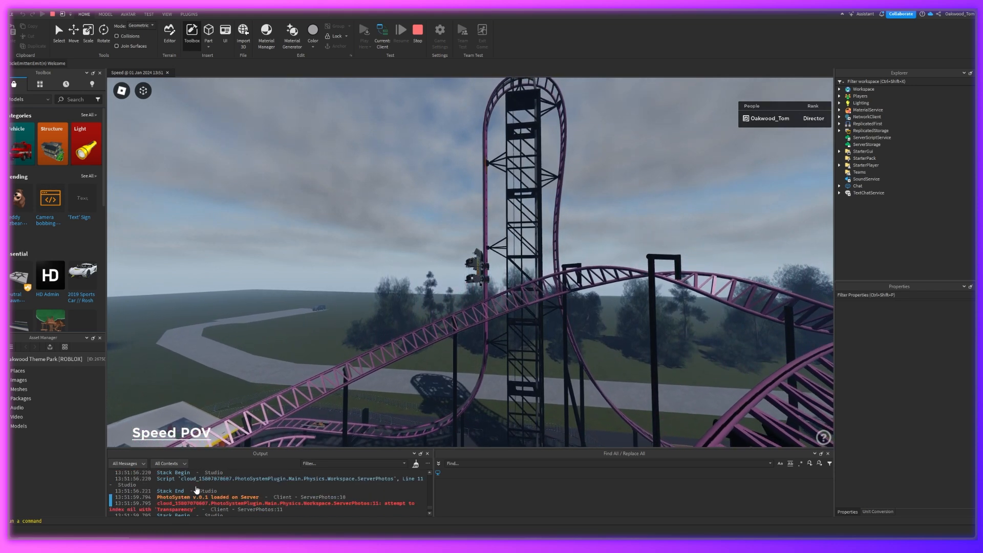
scroll(204, 505, "down", 2)
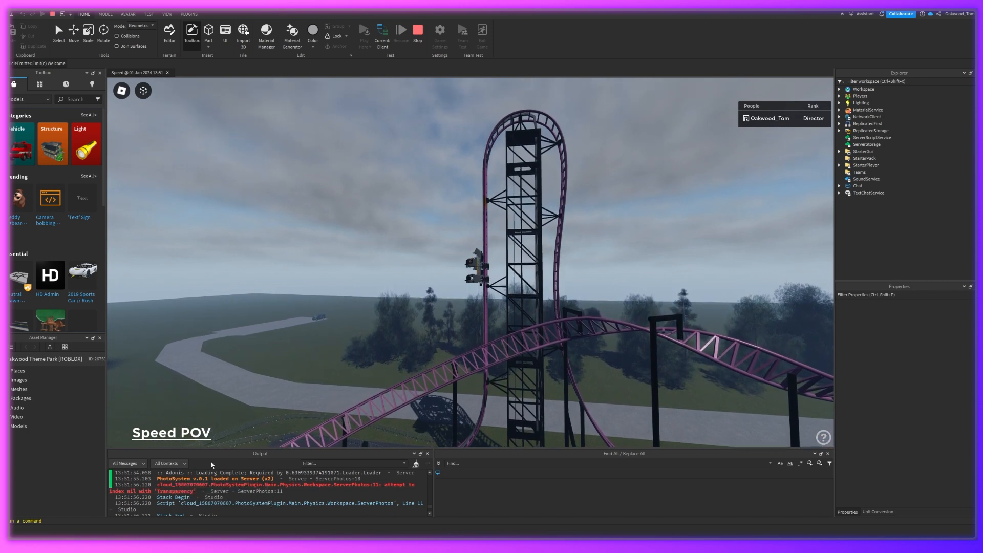
Trace the ServerPhotos error in the output log to line 14 of the script, and stop the play test
scroll(230, 481, "up", 3)
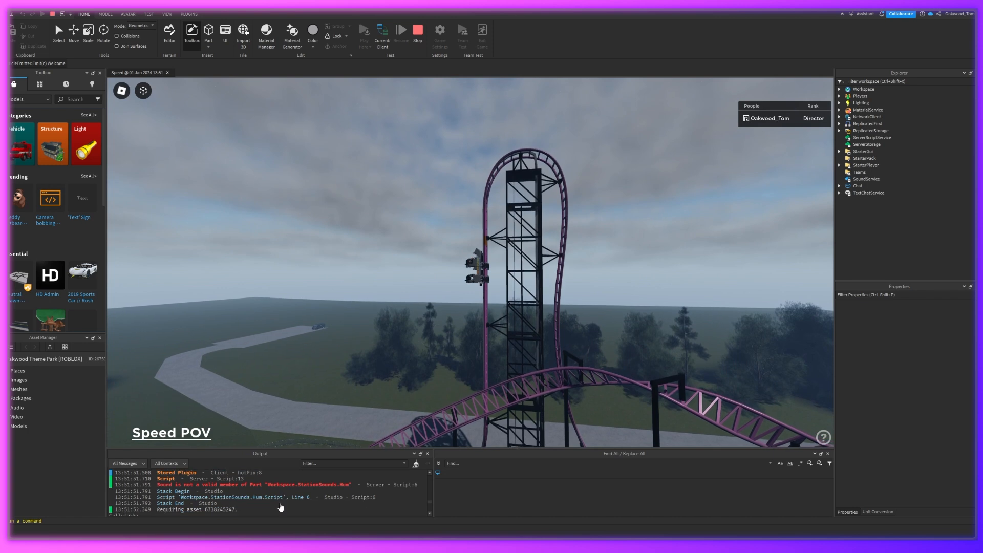
scroll(279, 503, "down", 5)
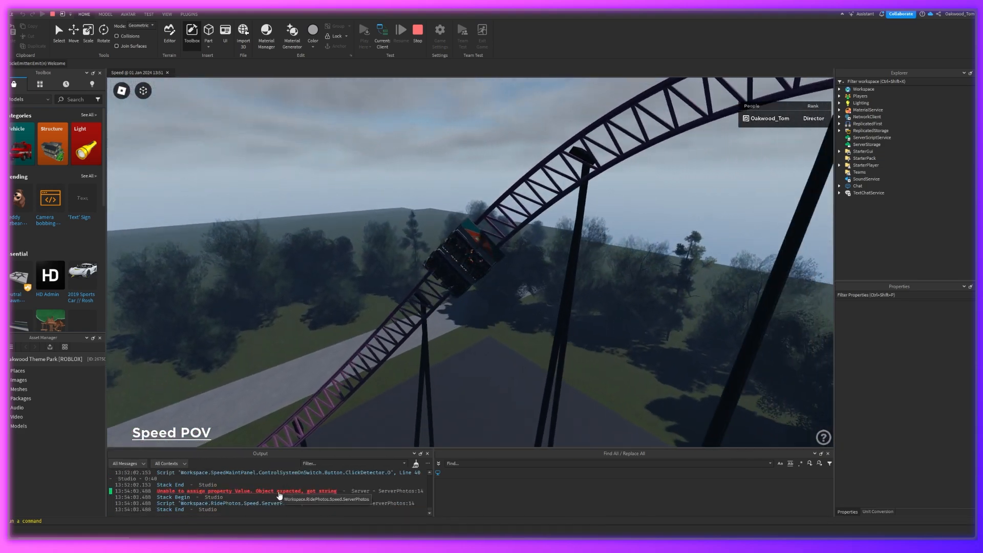
left_click(280, 492)
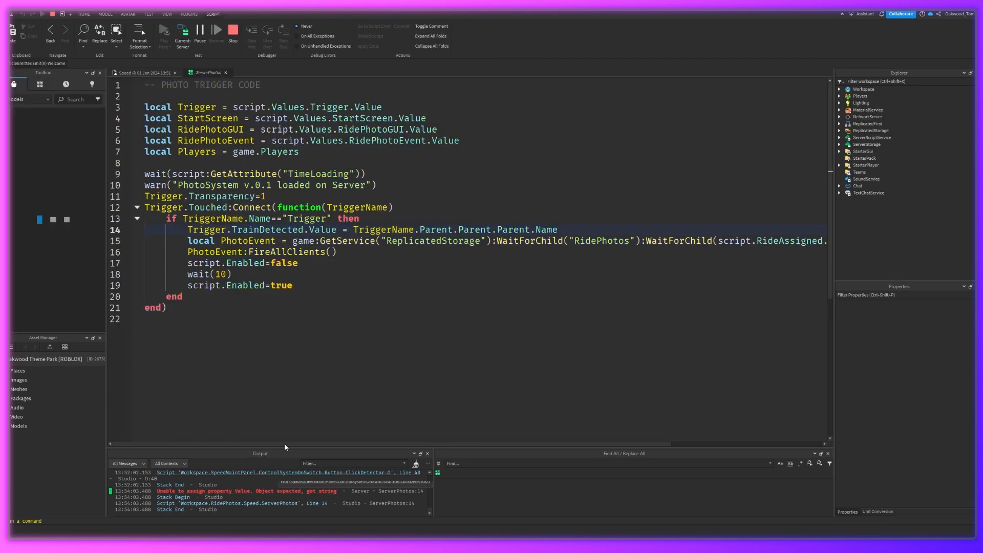
left_click(152, 73)
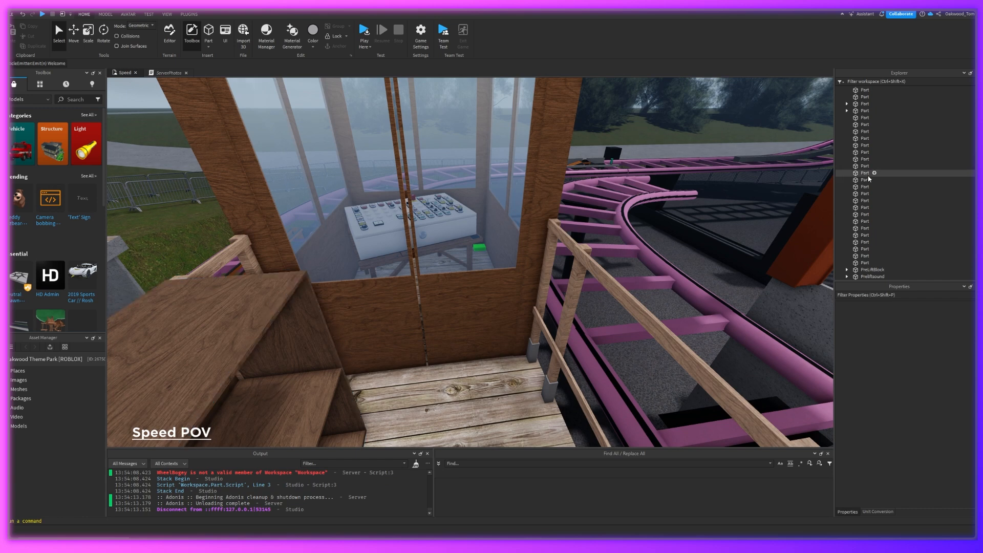
Locate the Values folder under RidePhotos > Speed > ServerPhotos, select RidePhotoGUI and widen the Explorer
left_click_drag(975, 231, 952, 293)
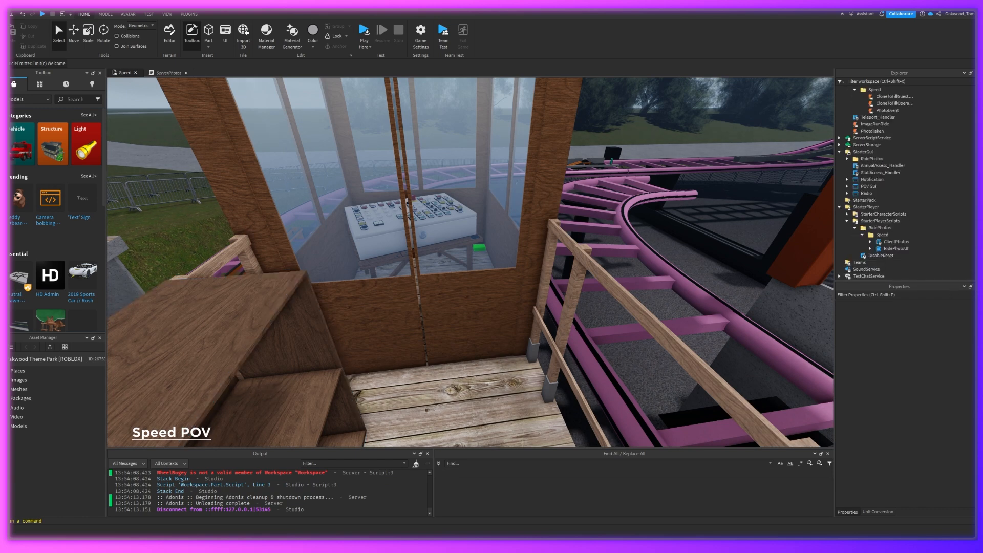
left_click_drag(976, 256, 933, 65)
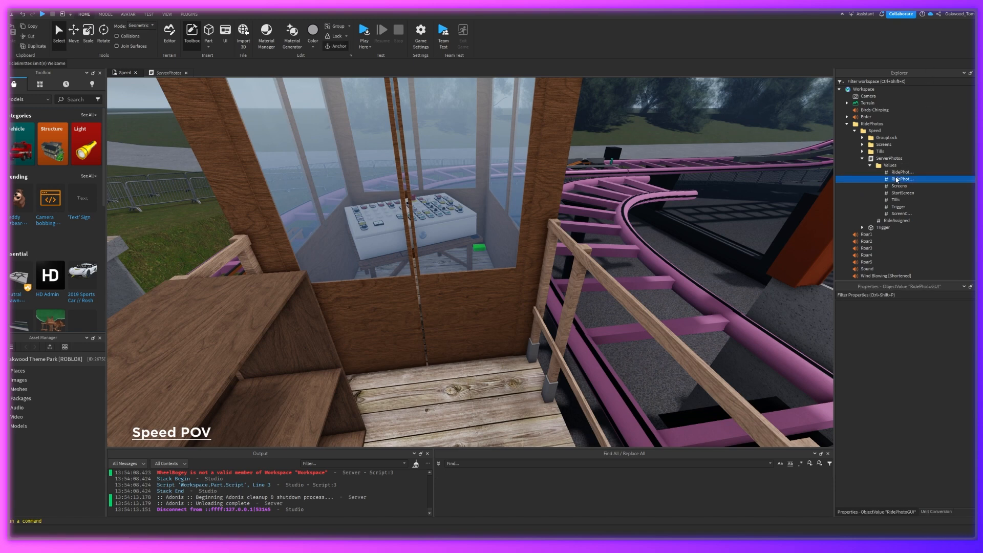
left_click_drag(834, 188, 827, 188)
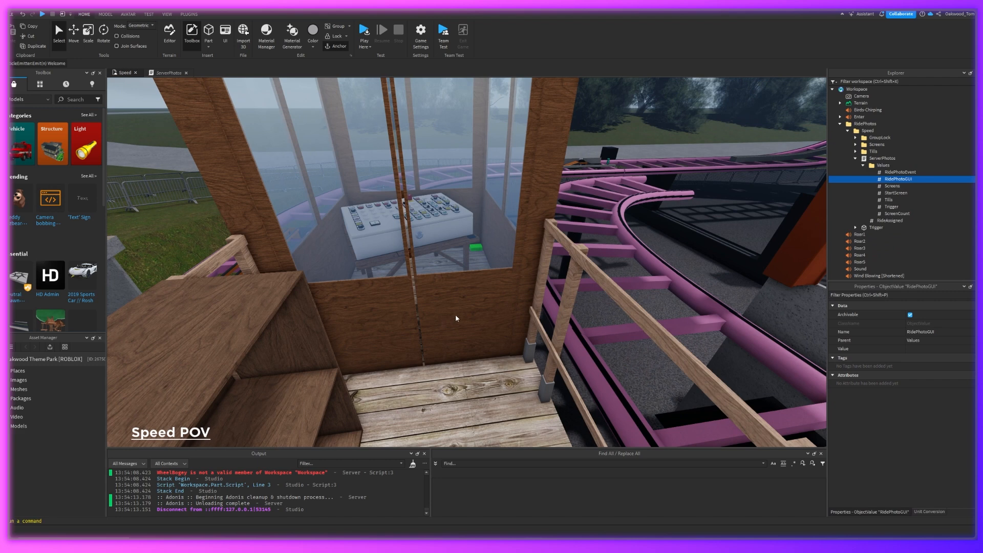
Remove .Name from the TrainDetected assignment on line 14 of ServerPhotos, leaving TriggerName.Parent.Parent.Parent, and close the script
left_click(179, 74)
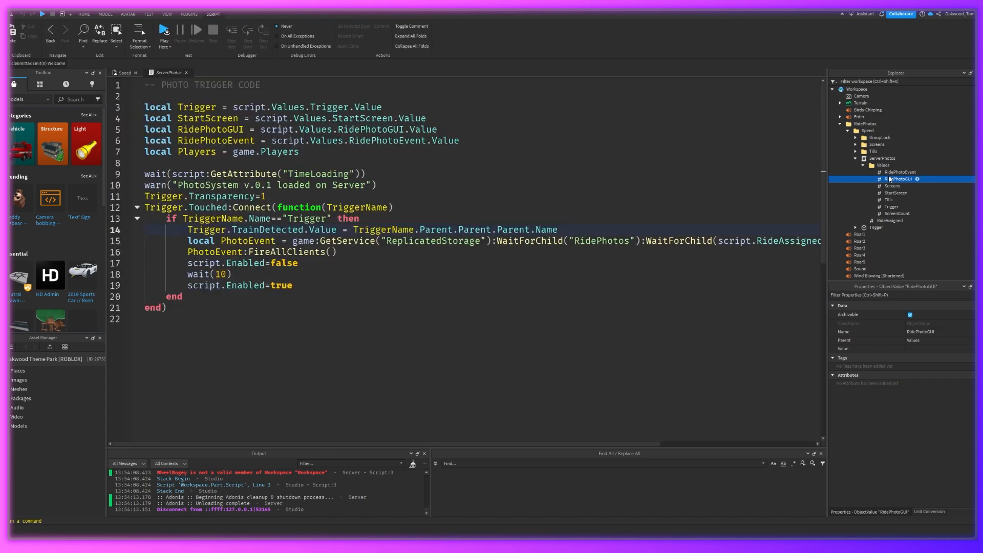
left_click(864, 234)
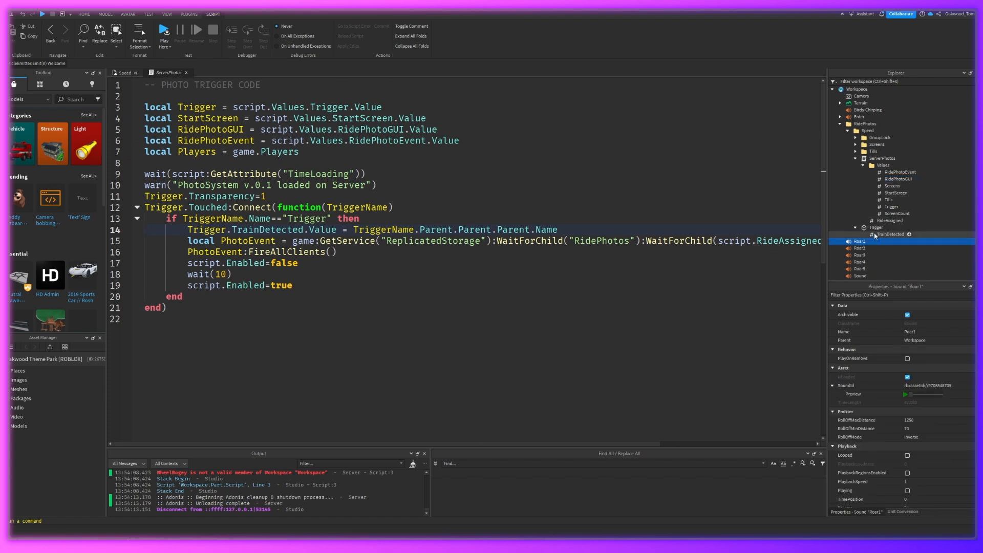
left_click(560, 230)
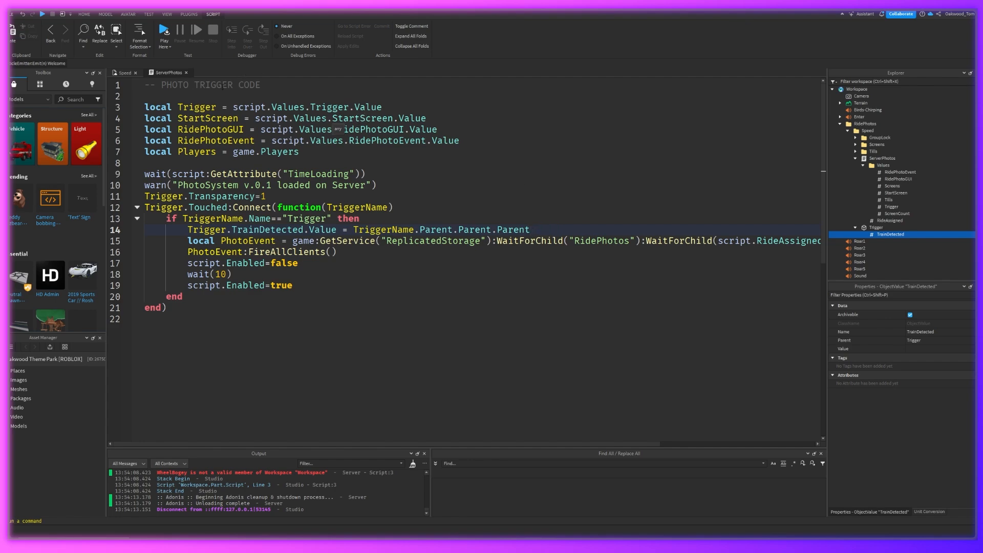
left_click(186, 72)
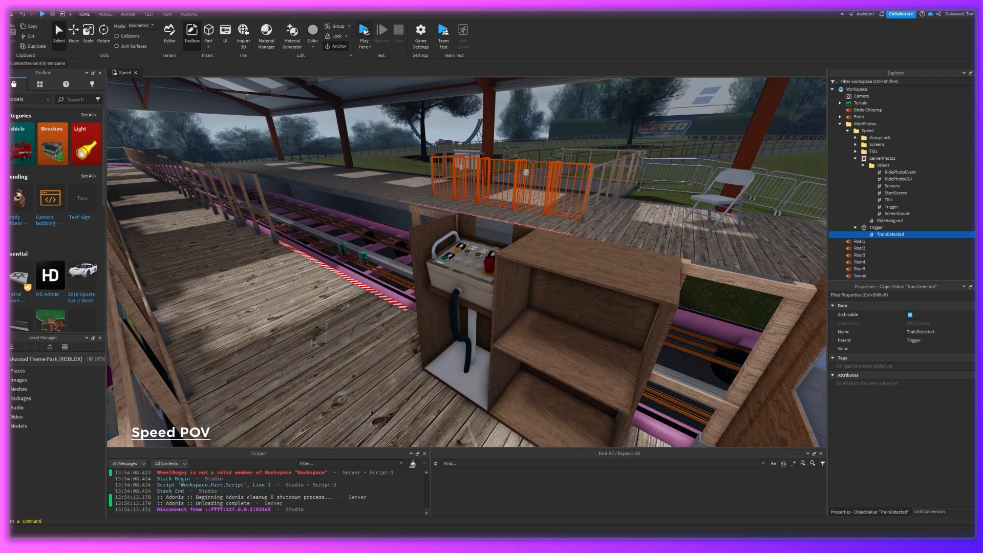
Start a new play test from the station platform and dismiss the auto-recovery save failure message
mouse_move(510, 115)
right_mouse_down()
mouse_move(519, 118)
mouse_move(512, 134)
right_mouse_up()
right_click_drag(662, 200, 660, 199)
key("s")
right_click_drag(500, 154, 500, 154)
left_click(363, 30)
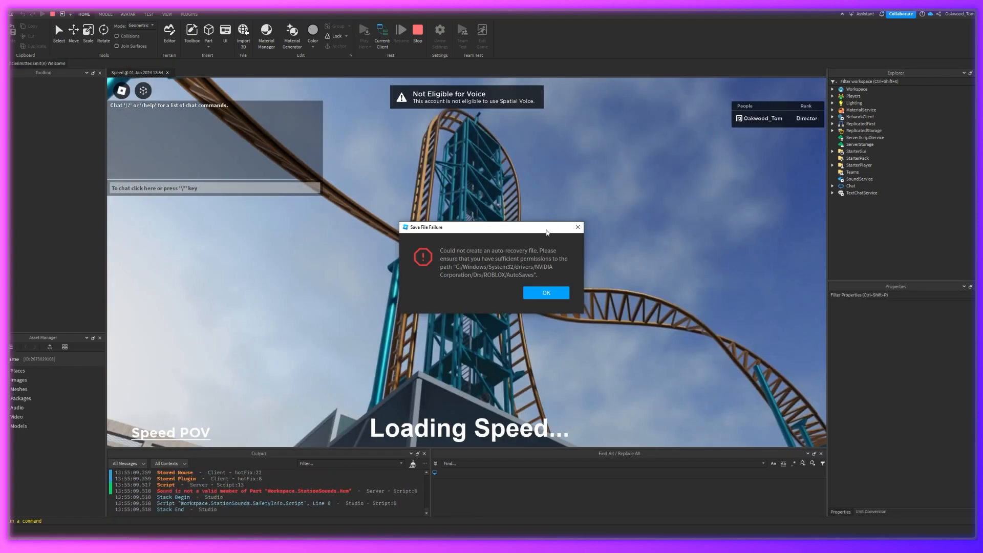
left_click(544, 288)
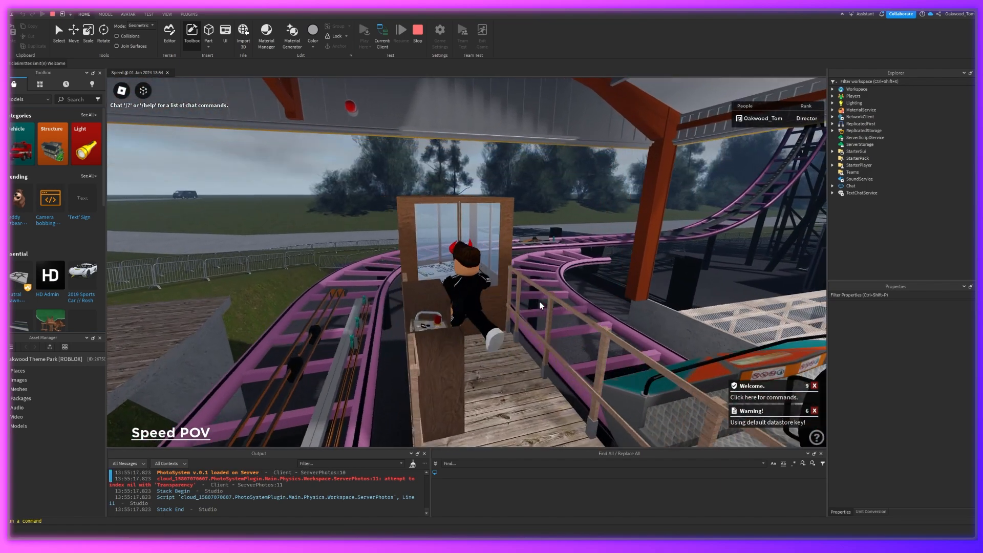
Enter the operator cabin and switch on the control system from the maintenance panel
scroll(543, 331, "up", 5)
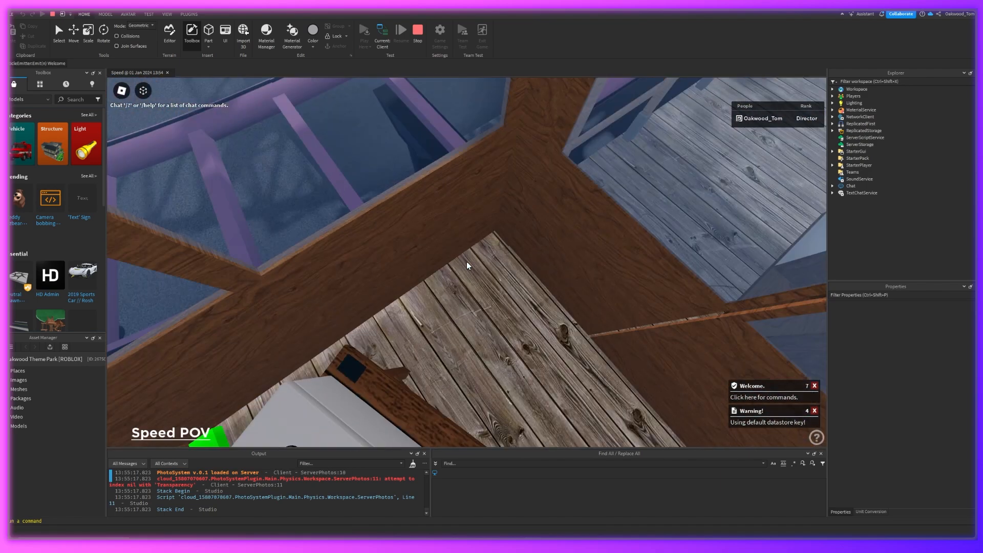
scroll(466, 265, "down", 1)
scroll(467, 265, "down", 2)
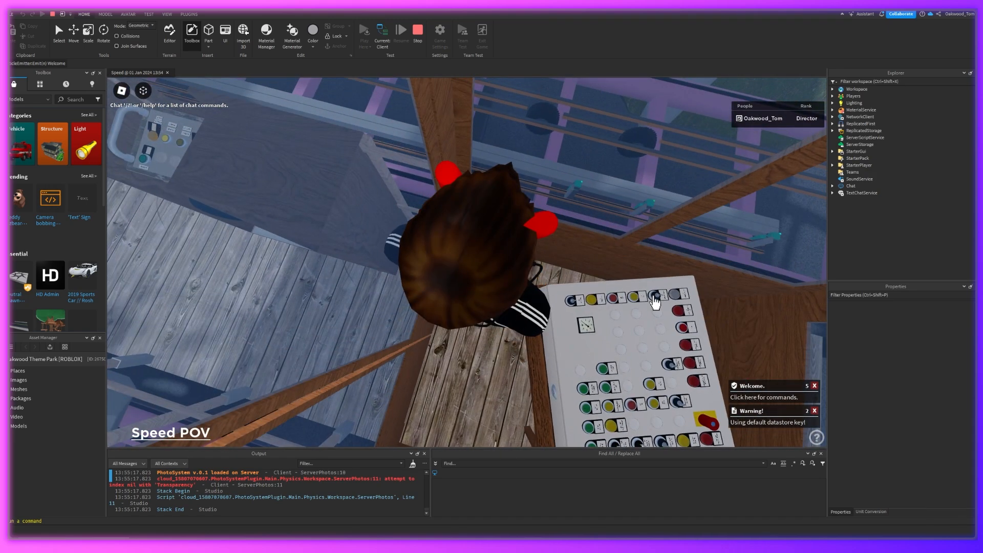
key("s")
key("w")
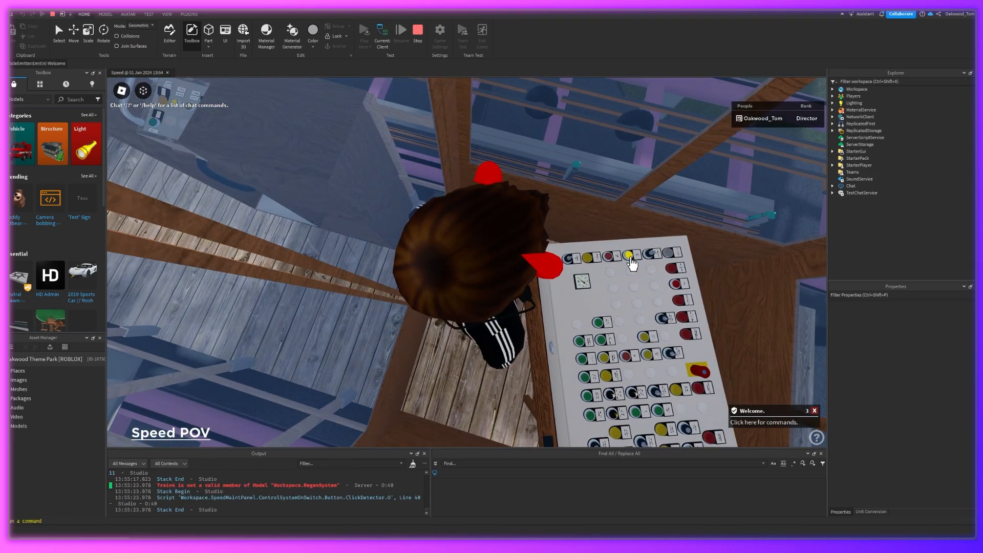
right_click_drag(630, 257, 629, 256)
right_click_drag(662, 326, 661, 325)
scroll(662, 326, "up", 5)
Enable flight with the fly admin command and fly out of the cabin to the area beneath the switch track
key("apostrophe")
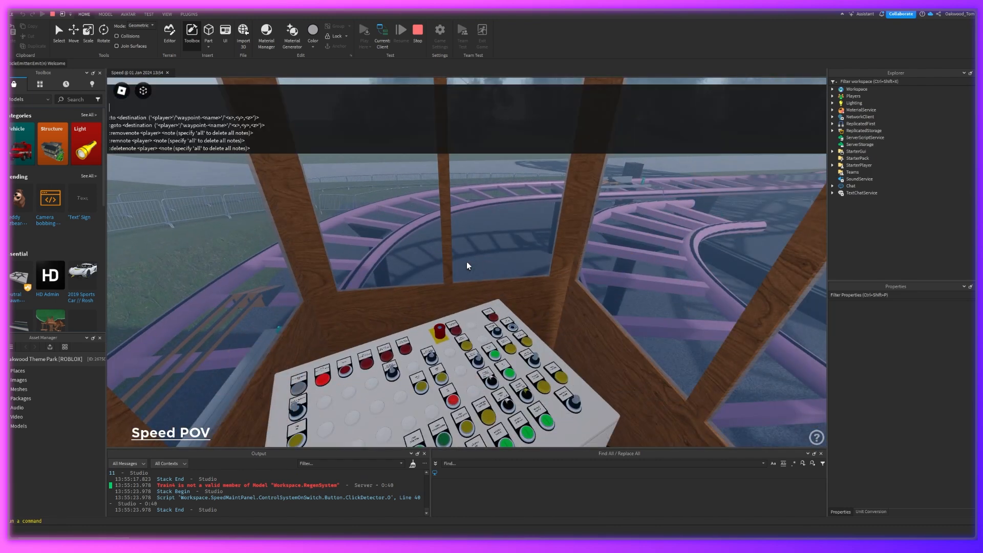
type("fly")
key("Return")
key("w")
key("w")
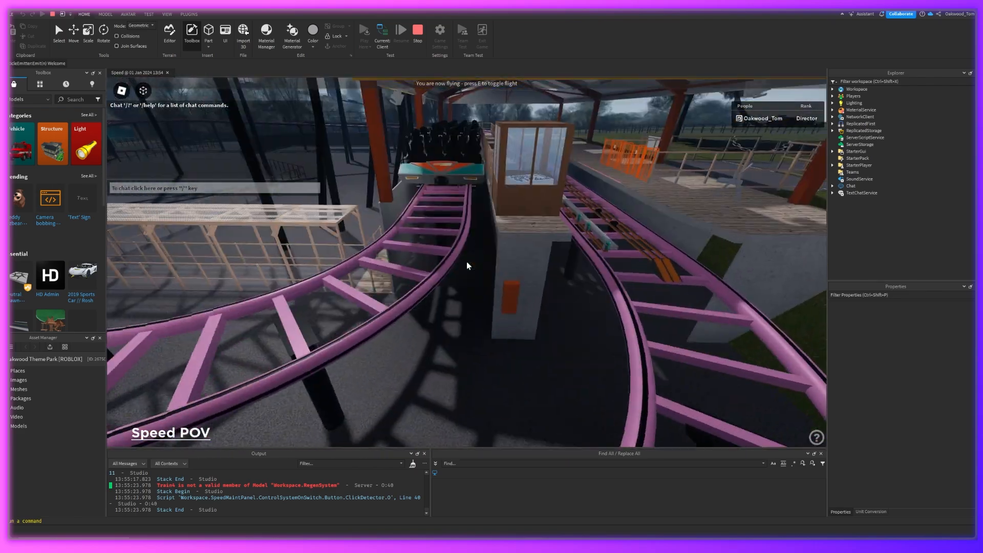
key("w")
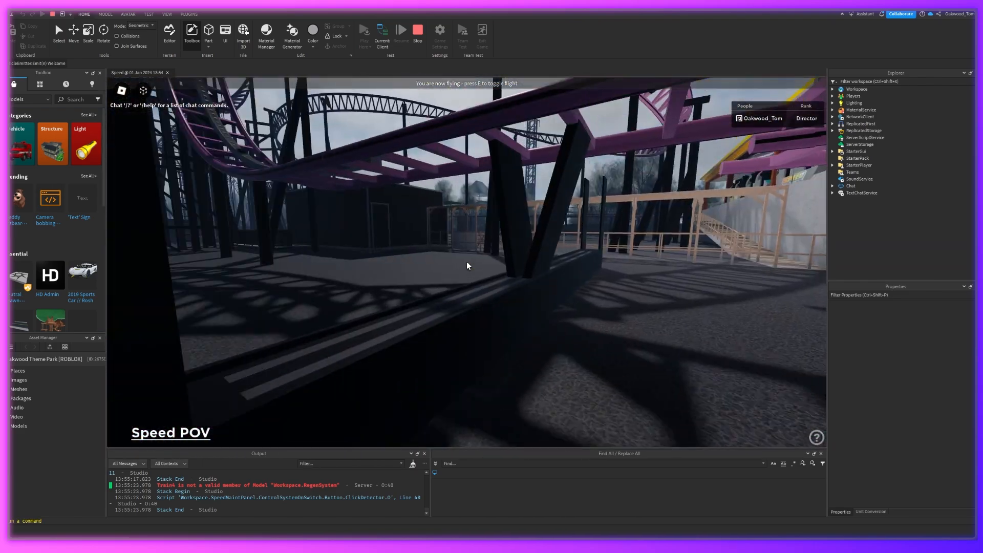
Open the orange control box by the switch track and operate its black selector
scroll(467, 266, "down", 5)
right_click_drag(345, 288, 289, 287)
scroll(358, 256, "up", 3)
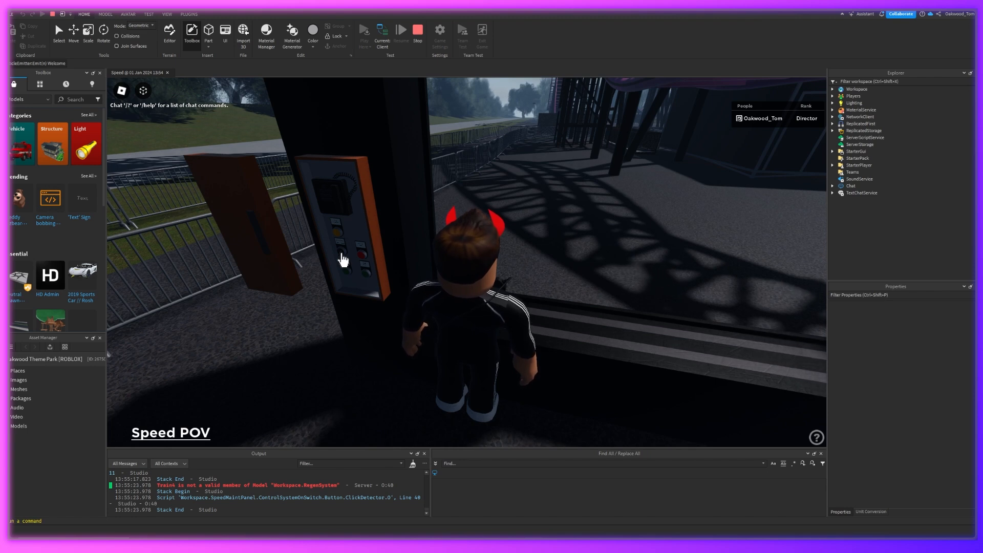
right_click_drag(557, 215, 558, 217)
scroll(558, 216, "up", 5)
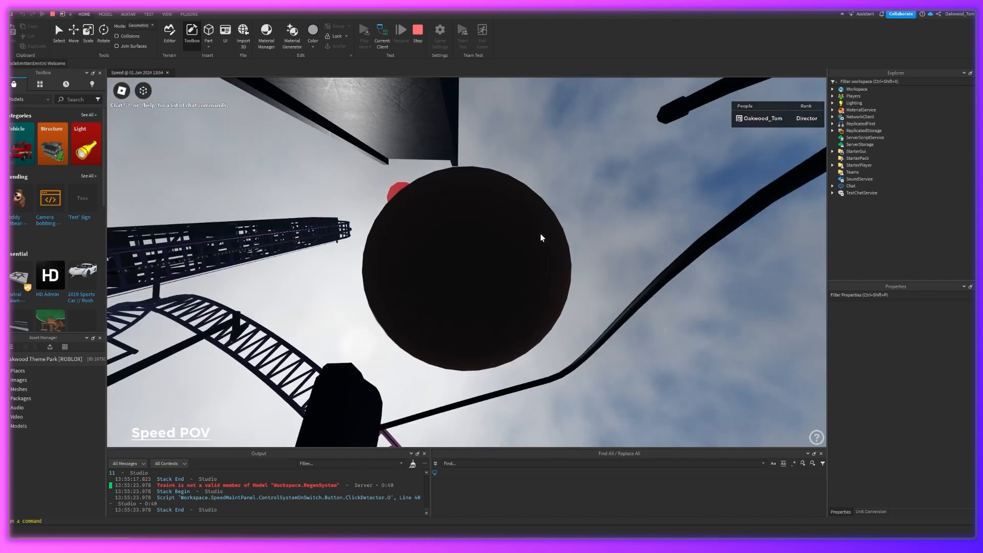
Fly around the switch track and station to watch the train move onto the switch
key("w")
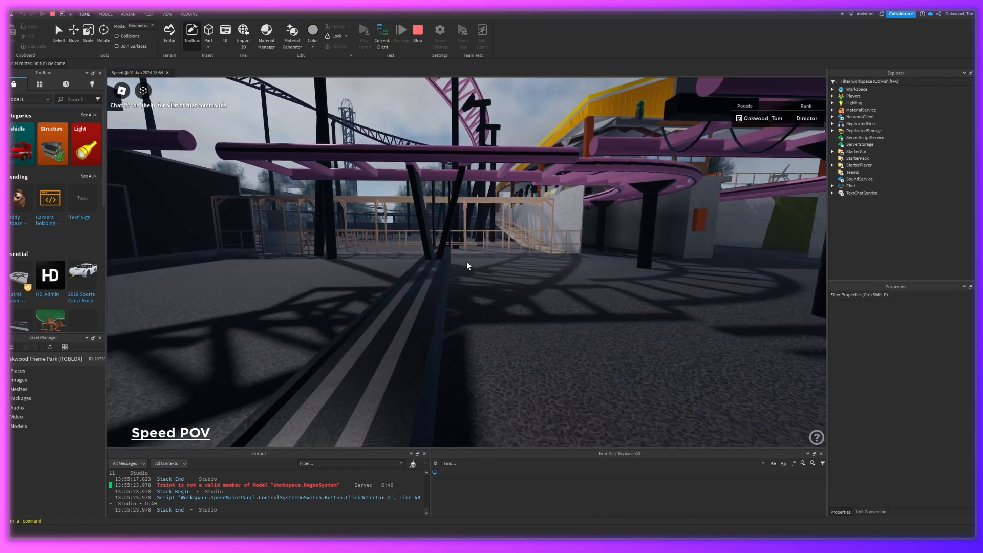
key("w")
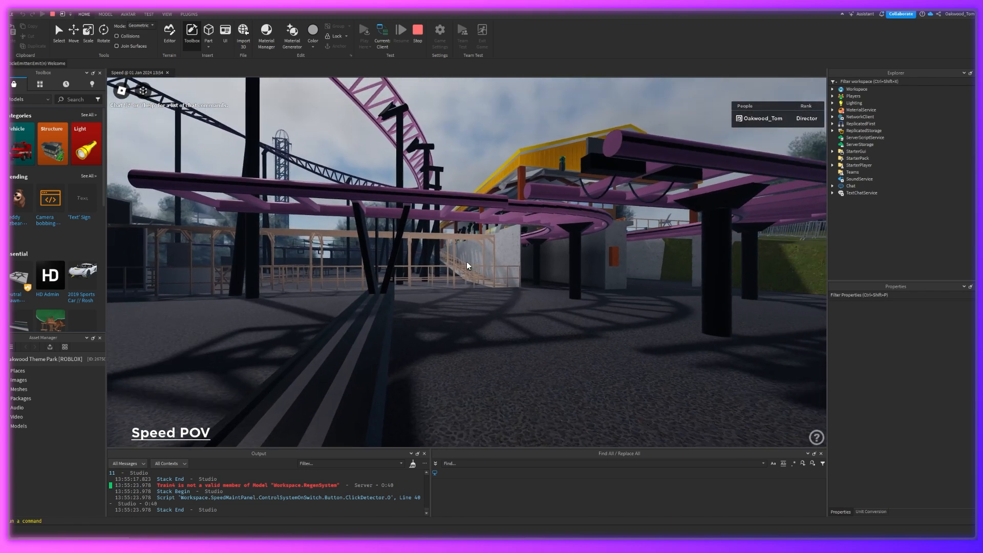
key("s")
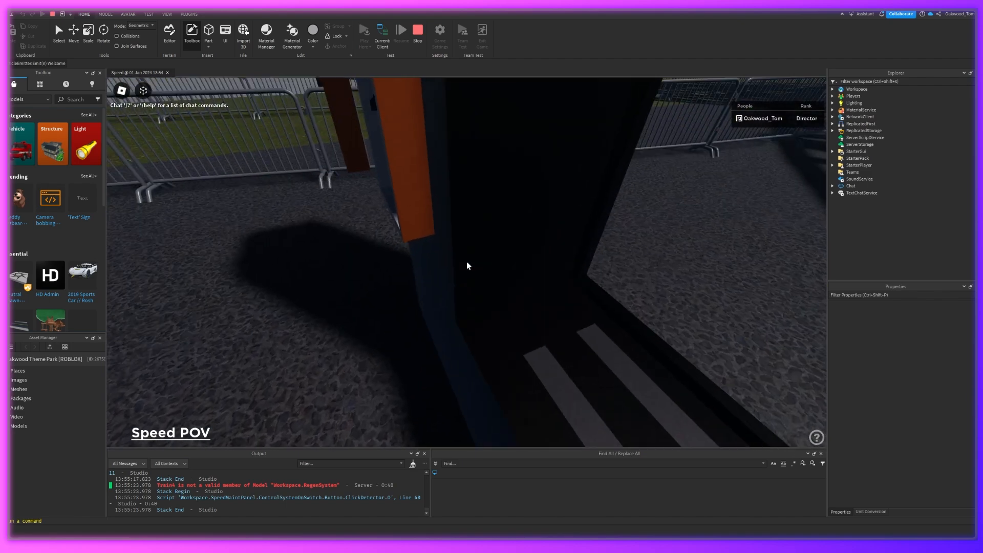
key("w")
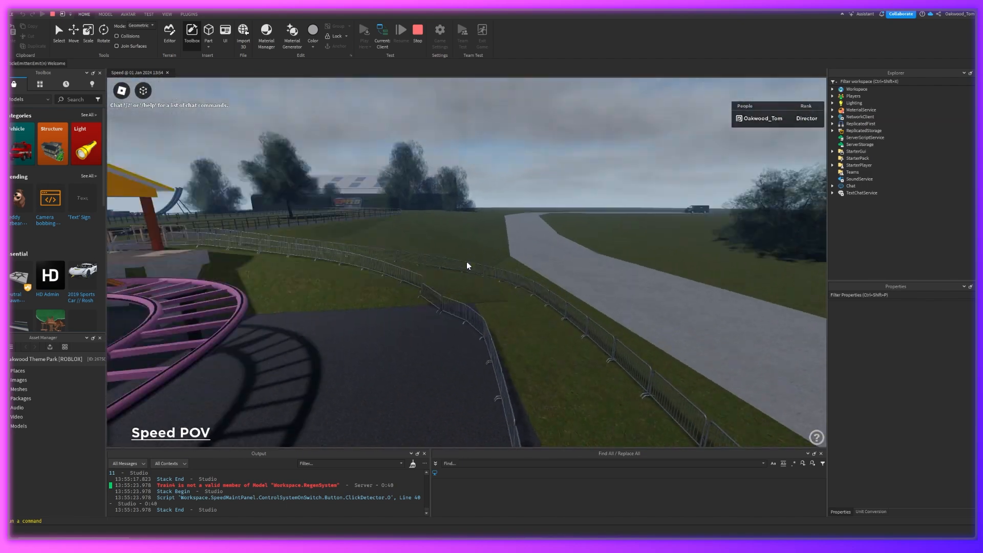
key("w")
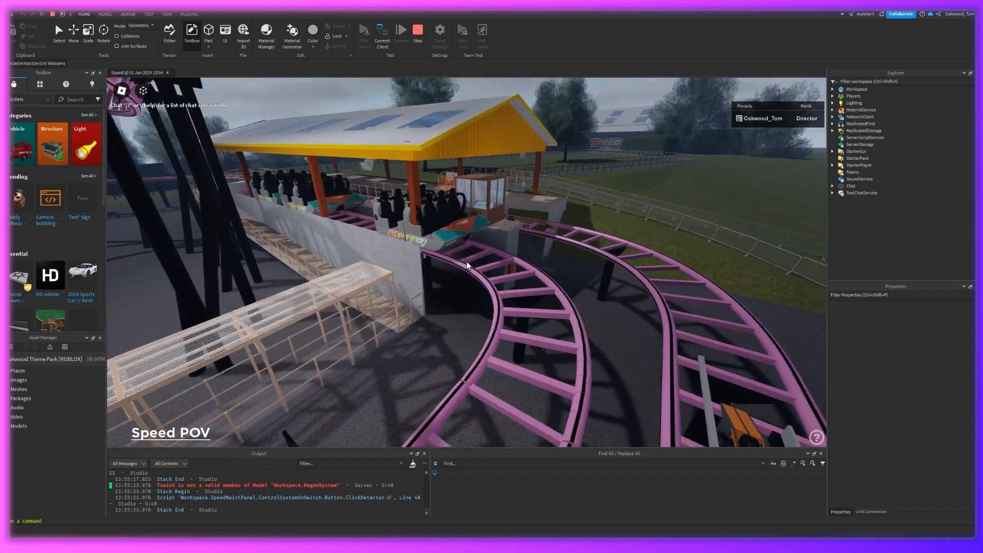
key("space")
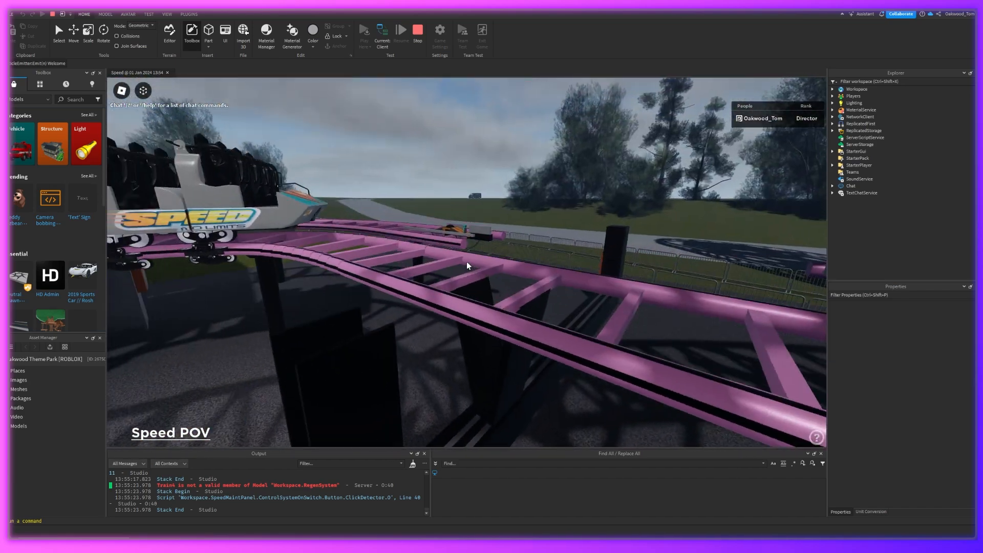
Return to the open control box, operate its black selector and fly up above the train
key("w")
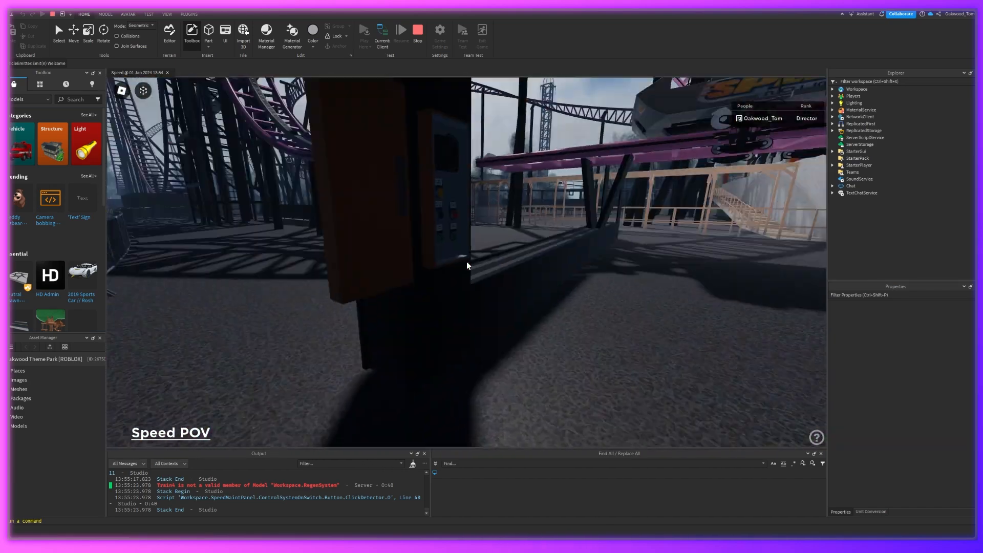
scroll(466, 262, "down", 3)
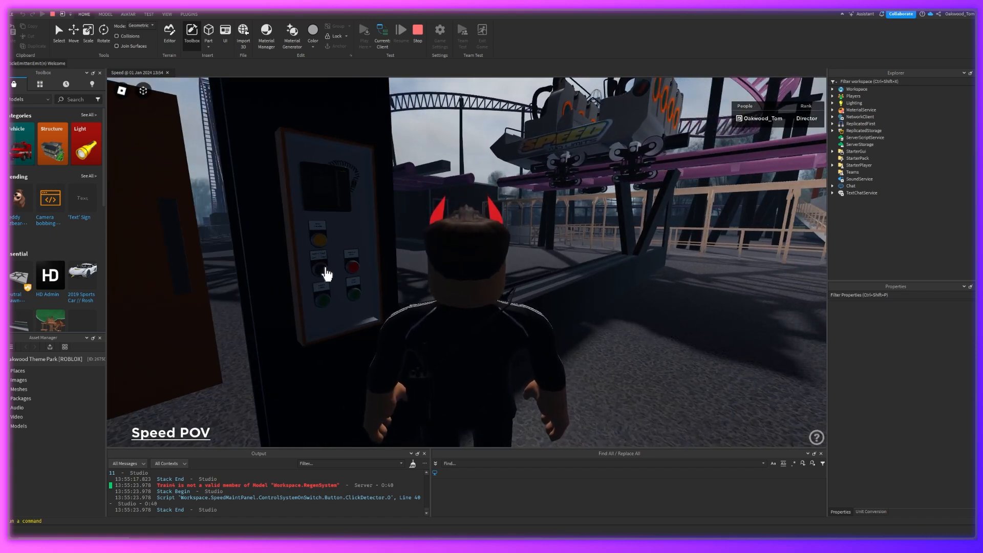
key("space")
key("w")
right_click_drag(374, 279, 374, 279)
scroll(374, 279, "up", 3)
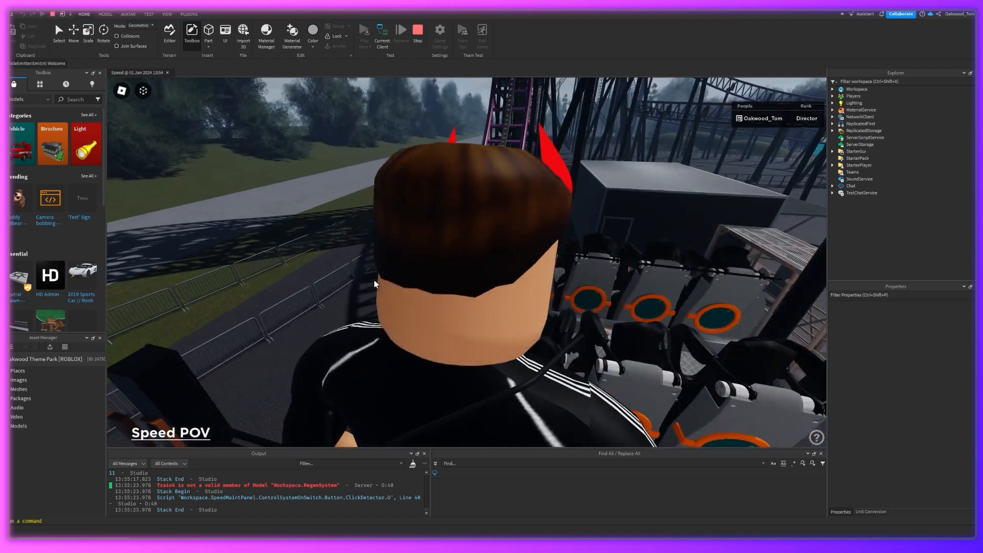
Fly along the side of the train on the switch track and follow it towards the lift
key("w")
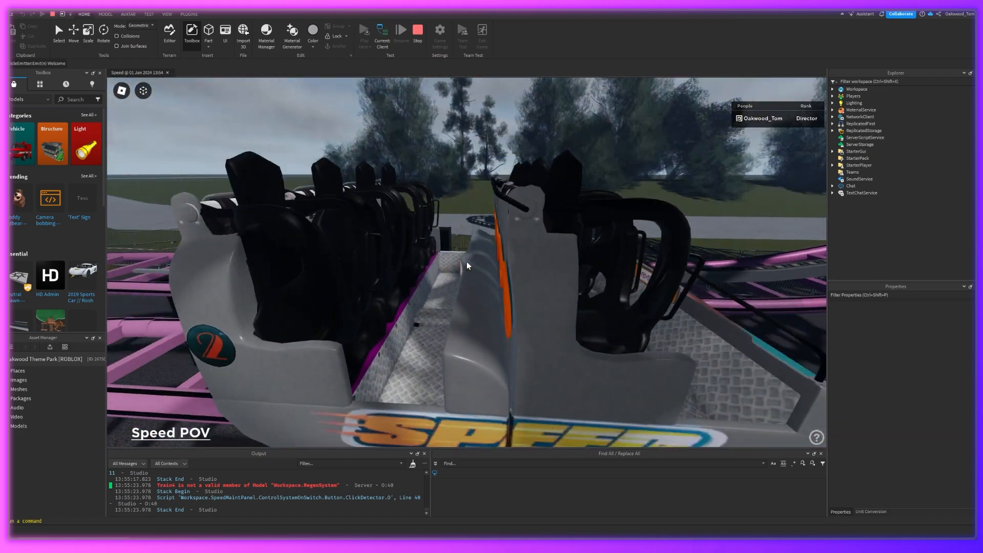
key("s")
key("w")
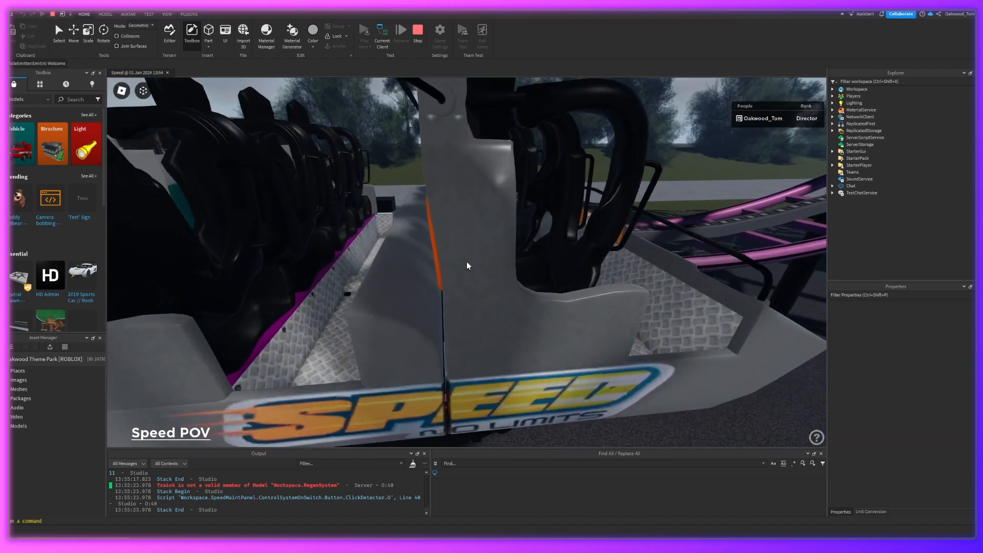
key("s")
key("s")
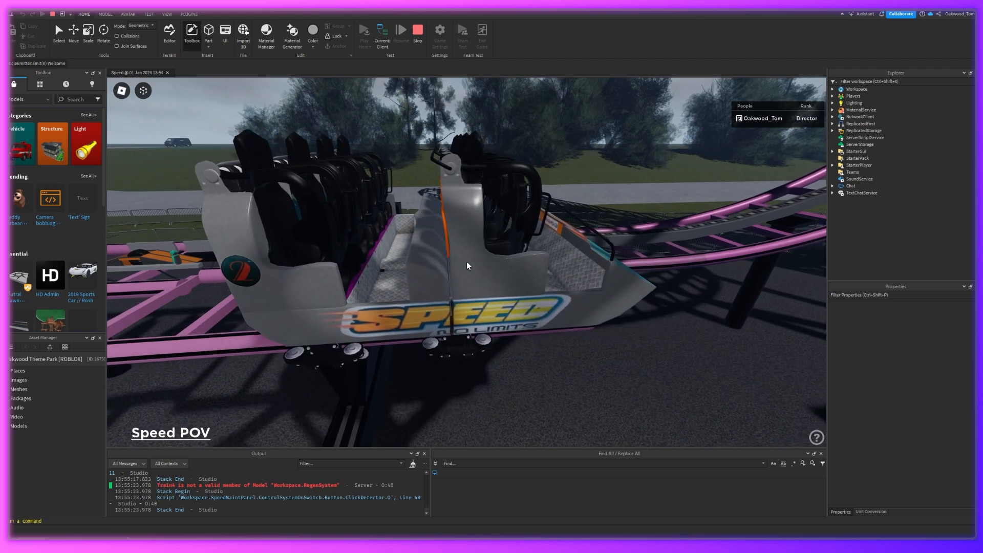
key("s")
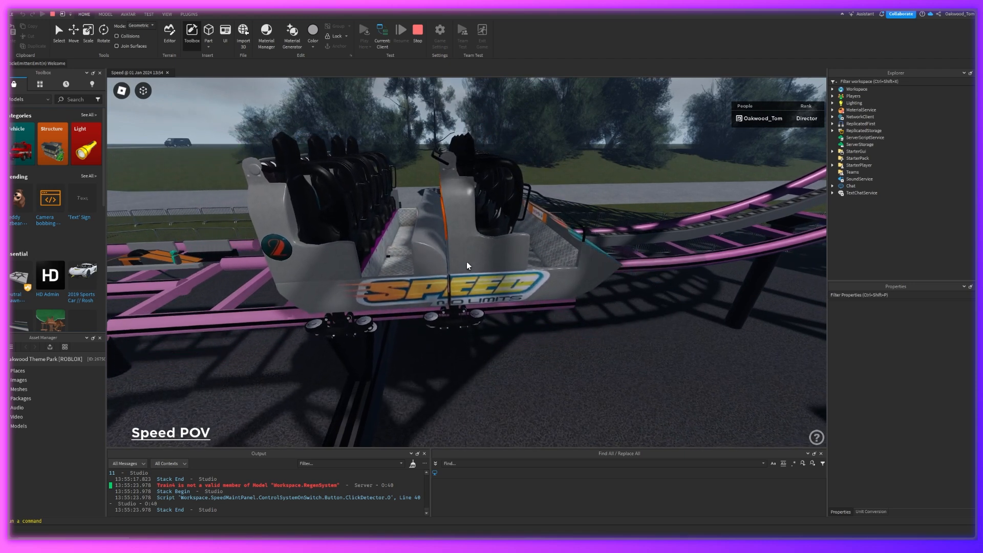
key("s")
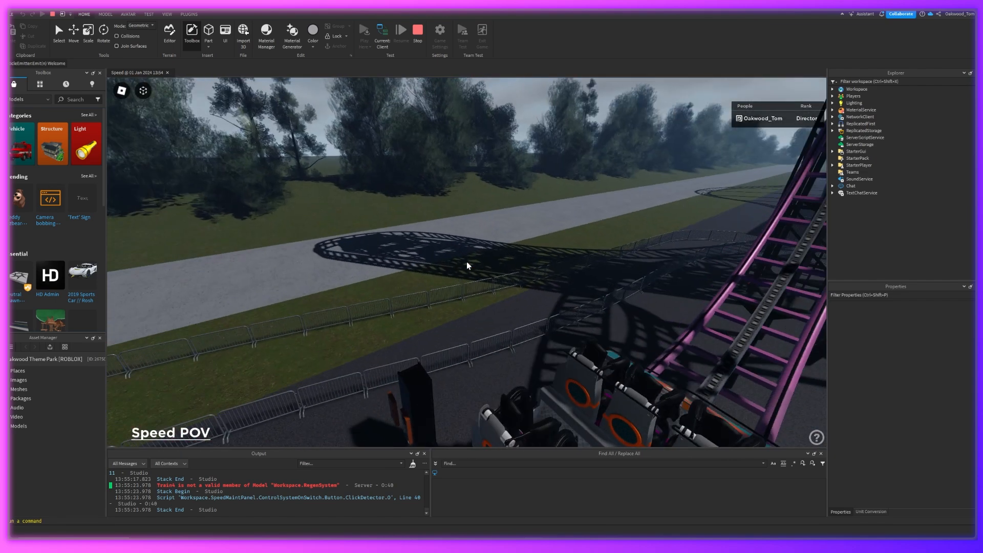
Return to the open control box by the switch track and face its transfer and train controls
key("w")
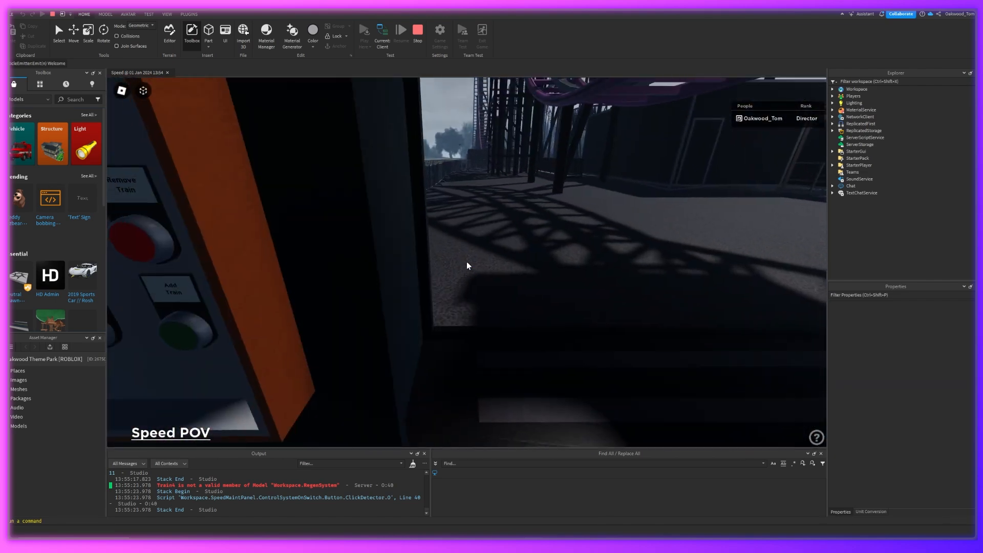
key("d")
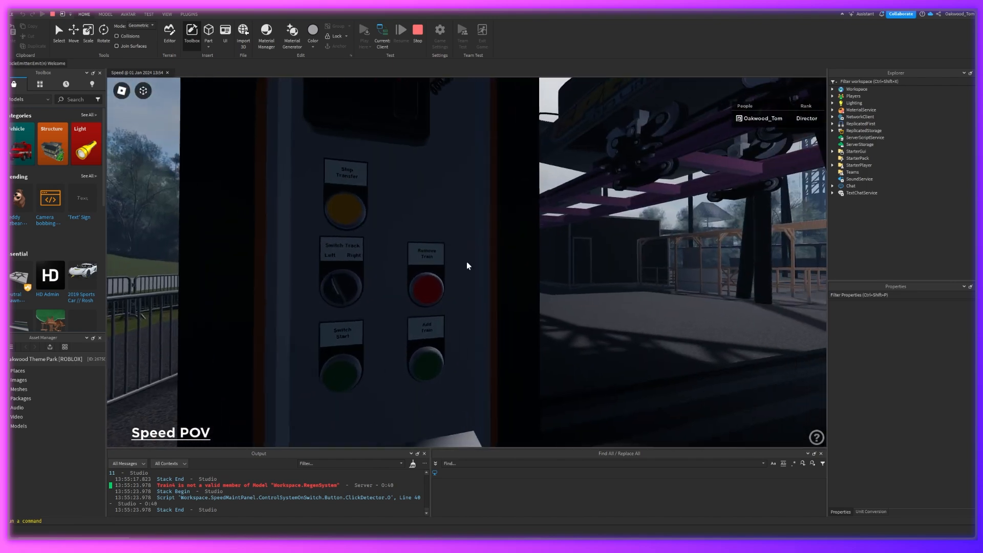
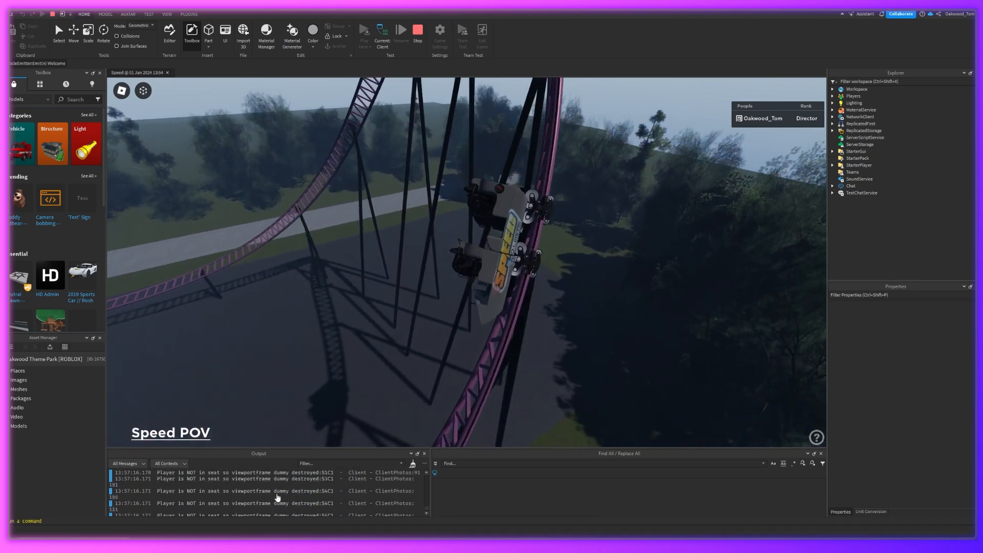
Read through the ClientPhotos messages in the output log while the Speed train runs its circuit
scroll(277, 497, "up", 2)
scroll(278, 497, "up", 5)
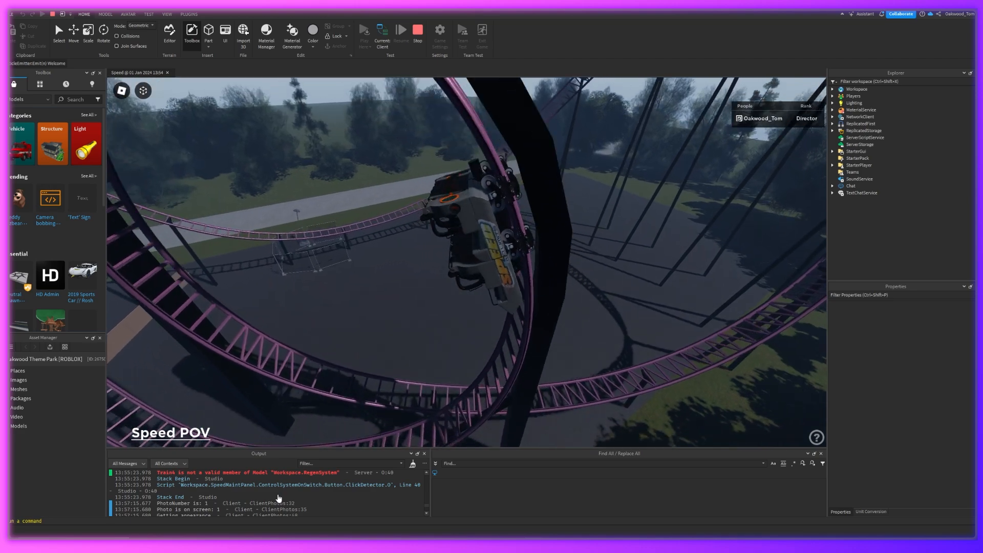
scroll(277, 499, "down", 2)
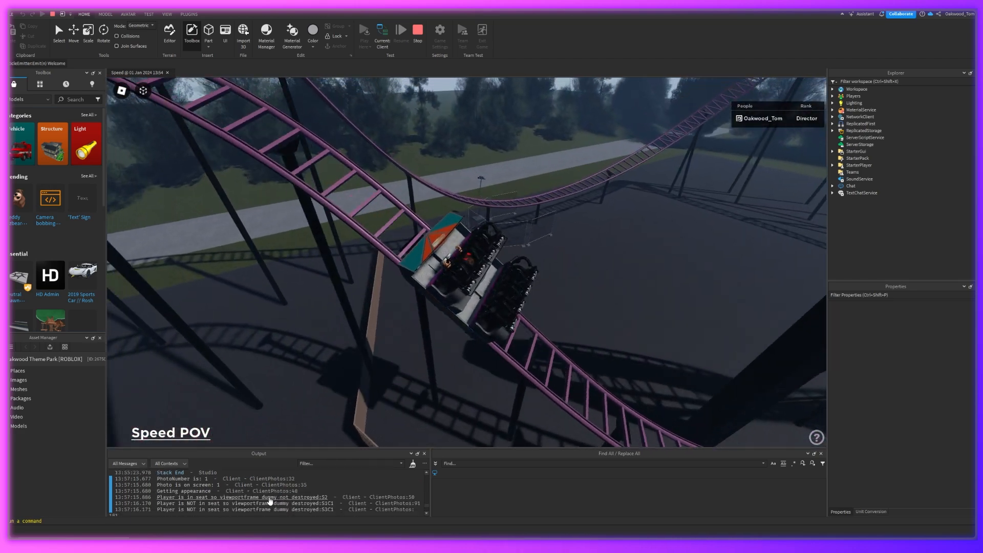
scroll(349, 477, "down", 3)
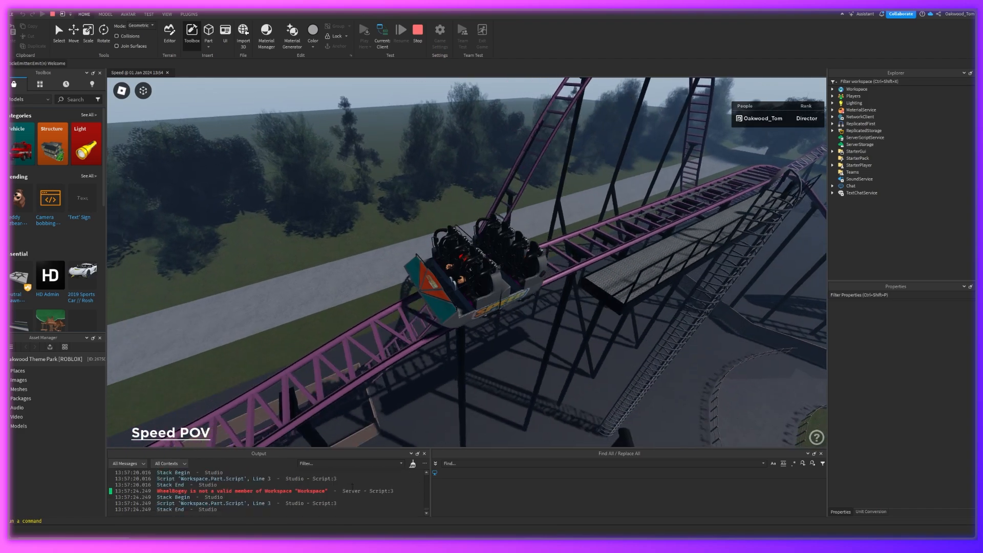
scroll(342, 490, "up", 1)
Go to the ride photo shop and view photo 1 on the wall screens
right_click_drag(481, 351, 475, 352)
scroll(481, 351, "up", 5)
key("w")
key("space")
scroll(481, 351, "up", 5)
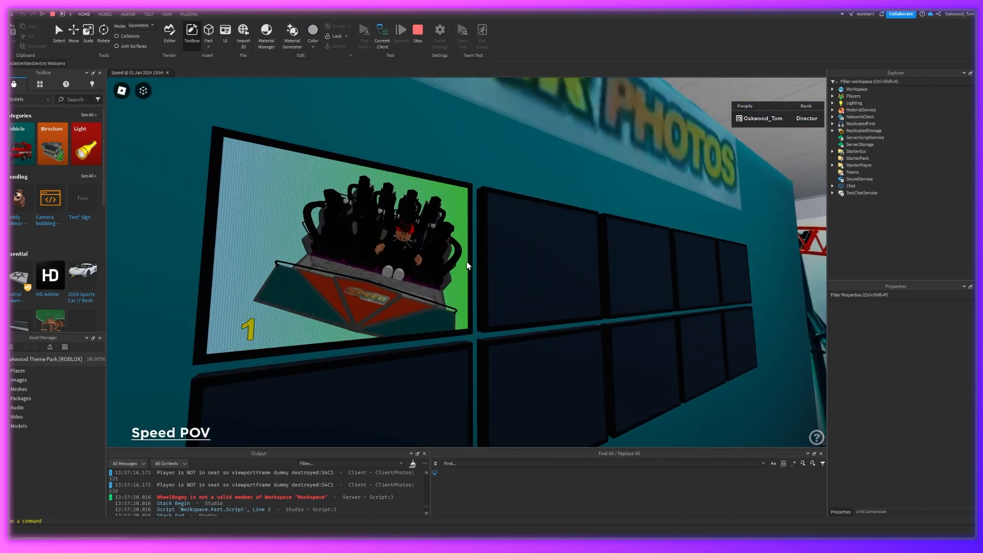
Walk to the photo shop till, switch it on and watch its screen start up
key("w")
key("w")
scroll(467, 265, "down", 1)
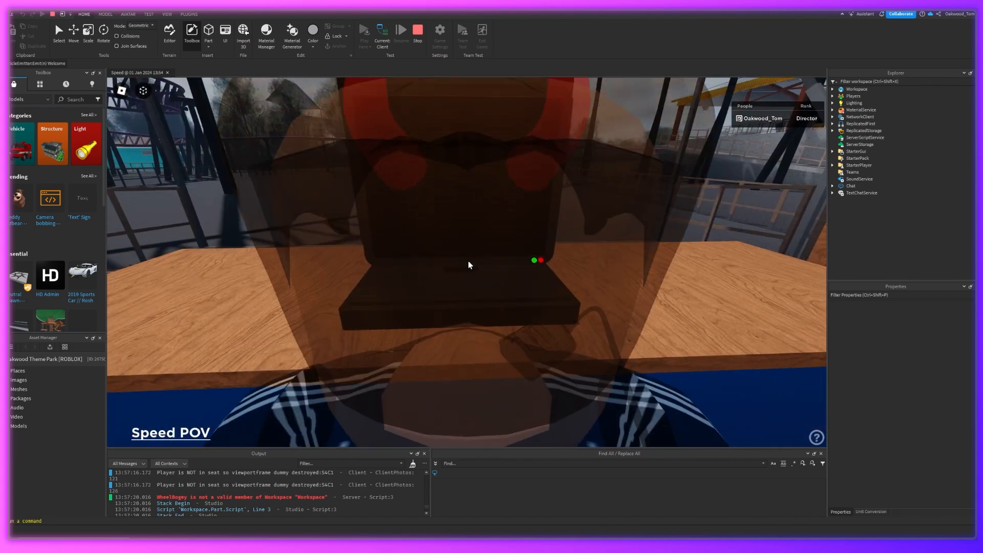
left_click(533, 261)
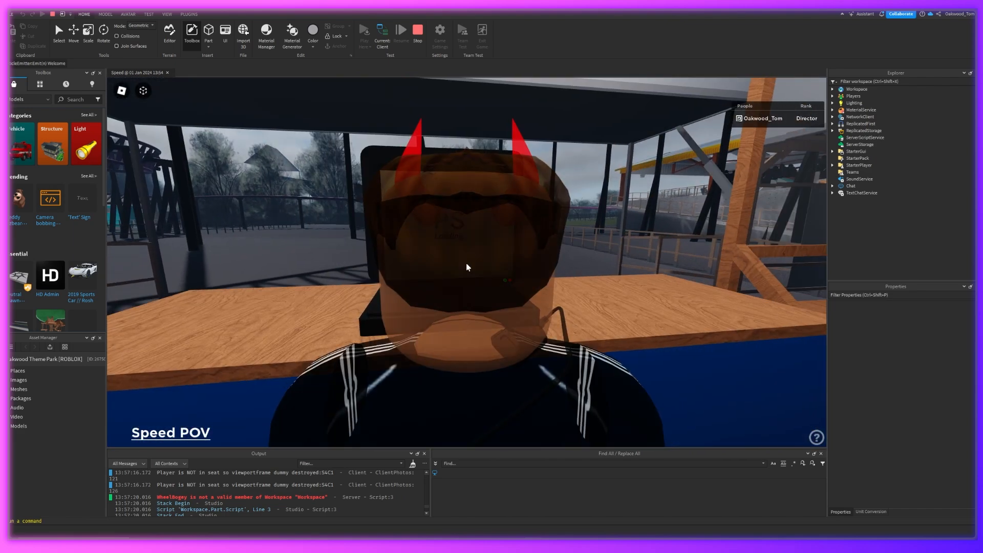
scroll(463, 264, "up", 4)
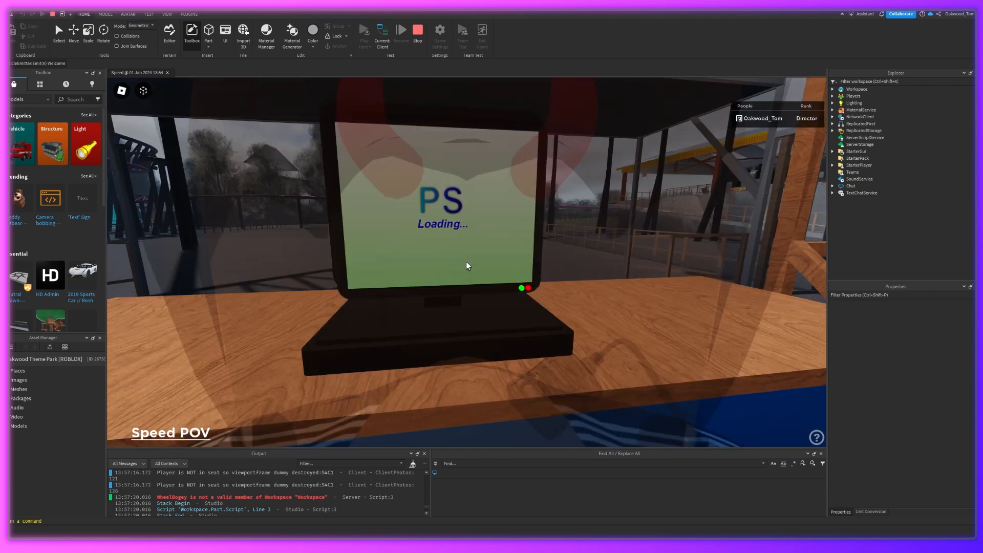
scroll(465, 262, "up", 4)
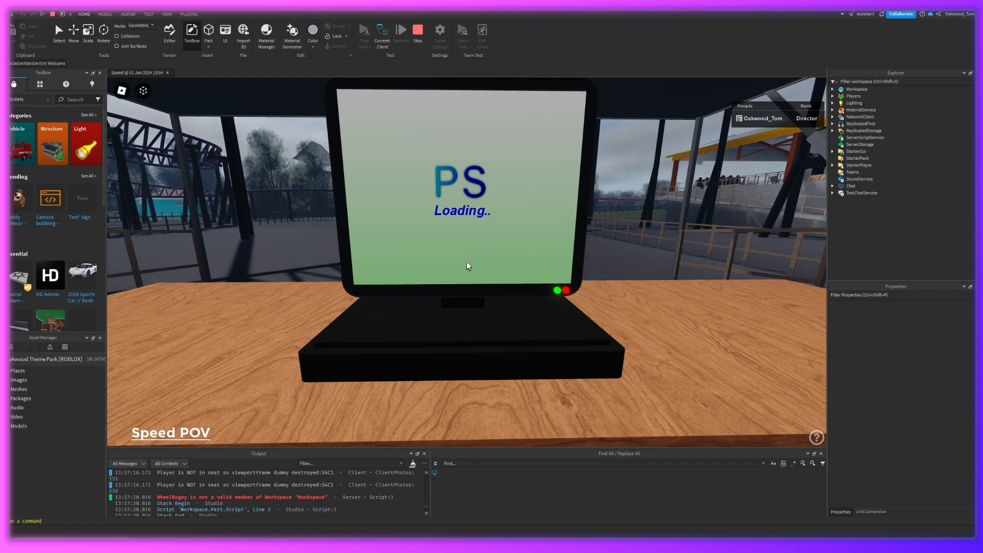
Expand Workspace > RidePhotos > Speed > Tills > 1 > Data and select the Username value
scroll(466, 262, "down", 2)
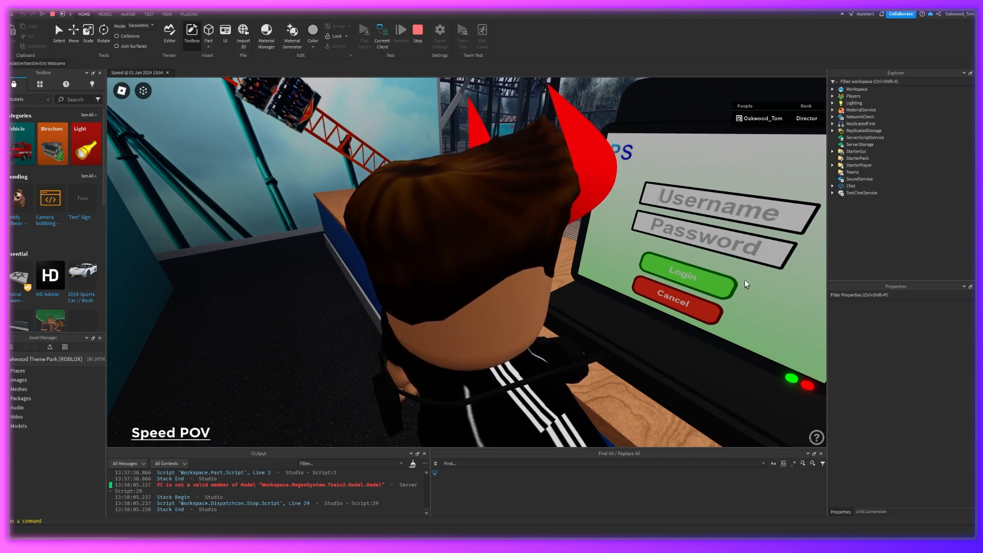
left_click(833, 89)
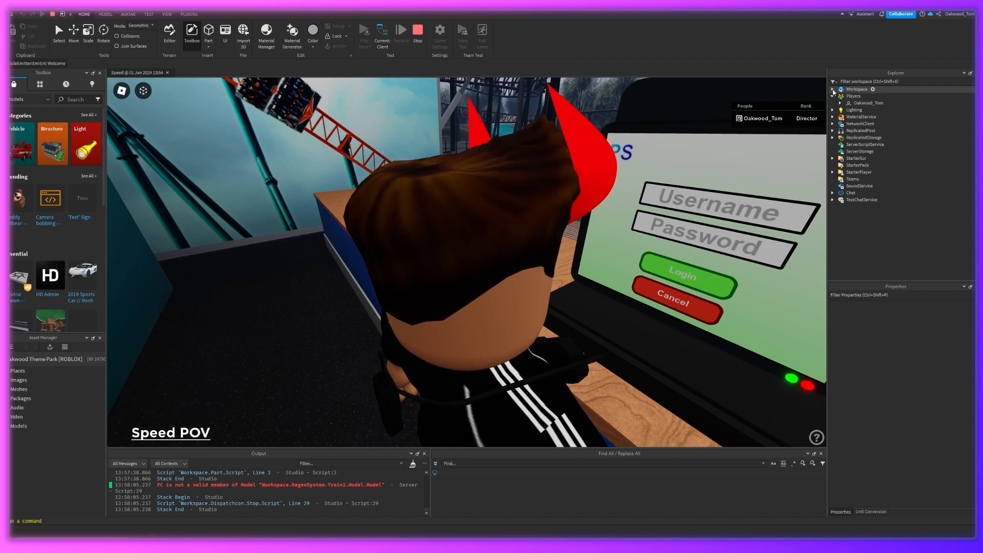
left_click(839, 117)
left_click(839, 131)
left_click(848, 137)
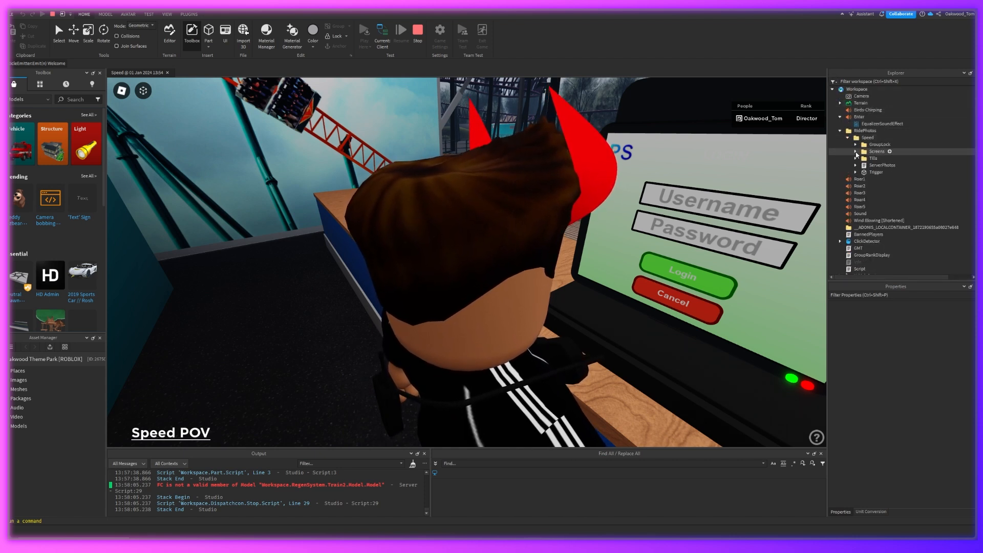
left_click(855, 158)
left_click(863, 165)
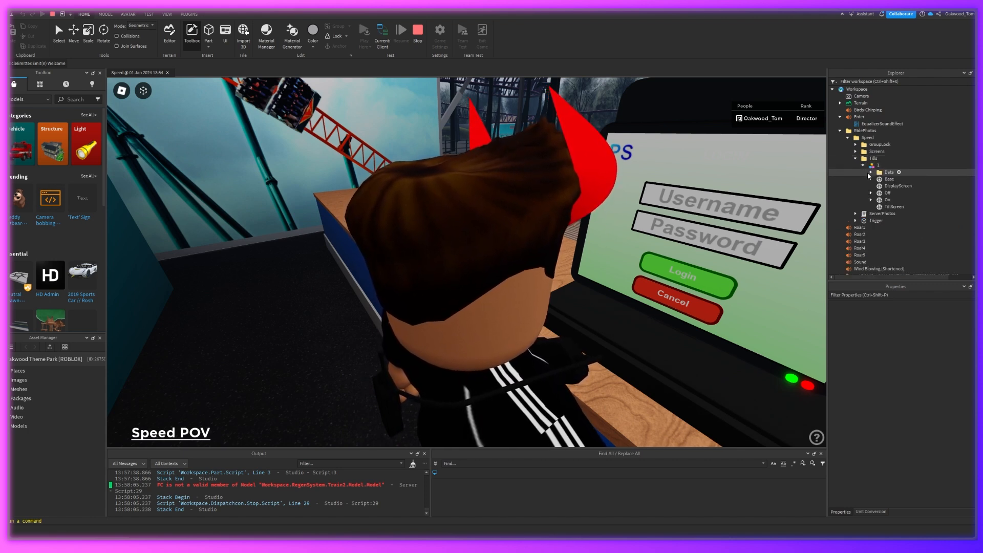
left_click(869, 173)
left_click(898, 186)
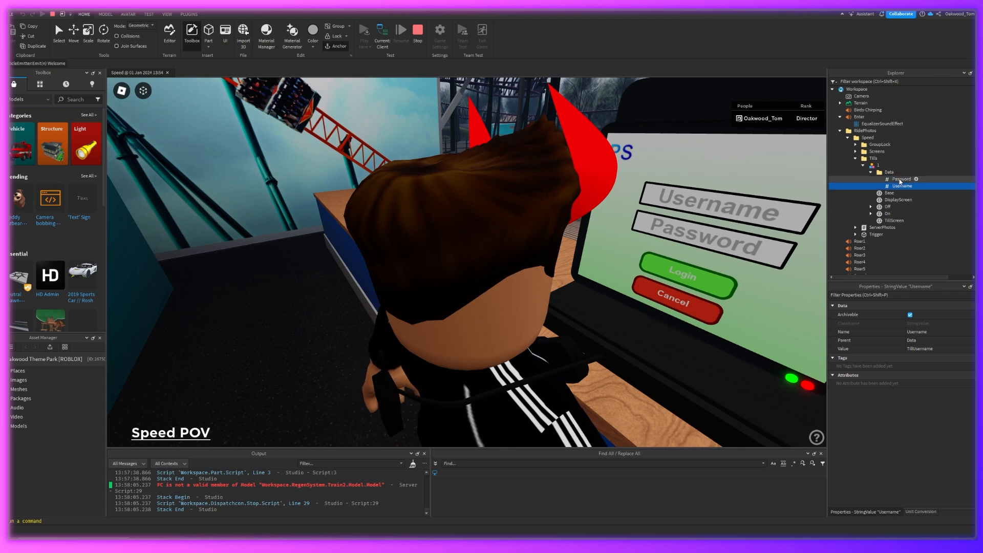
left_click(900, 186)
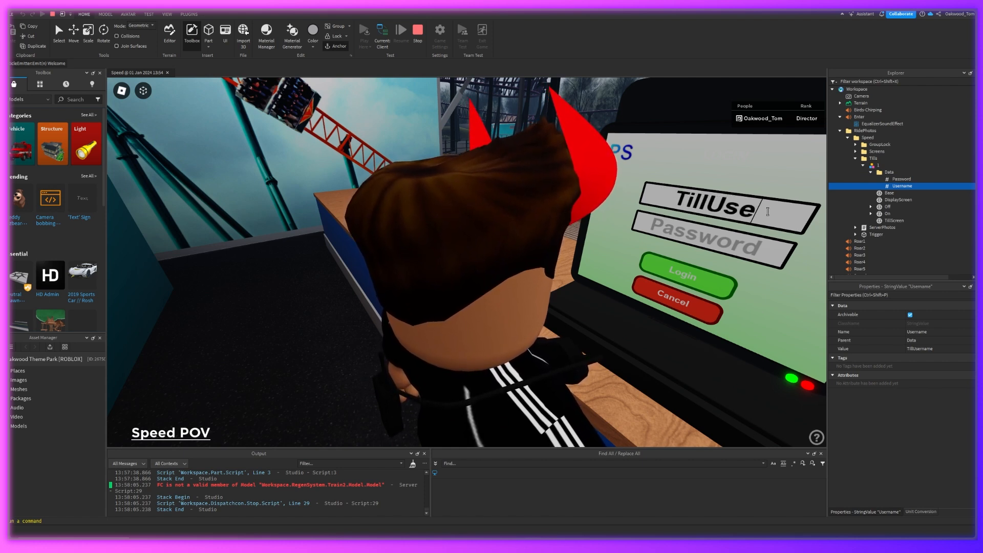
Set the till's Username value to SpeedPhotos and log in to the till with it and the till password
left_click(913, 349)
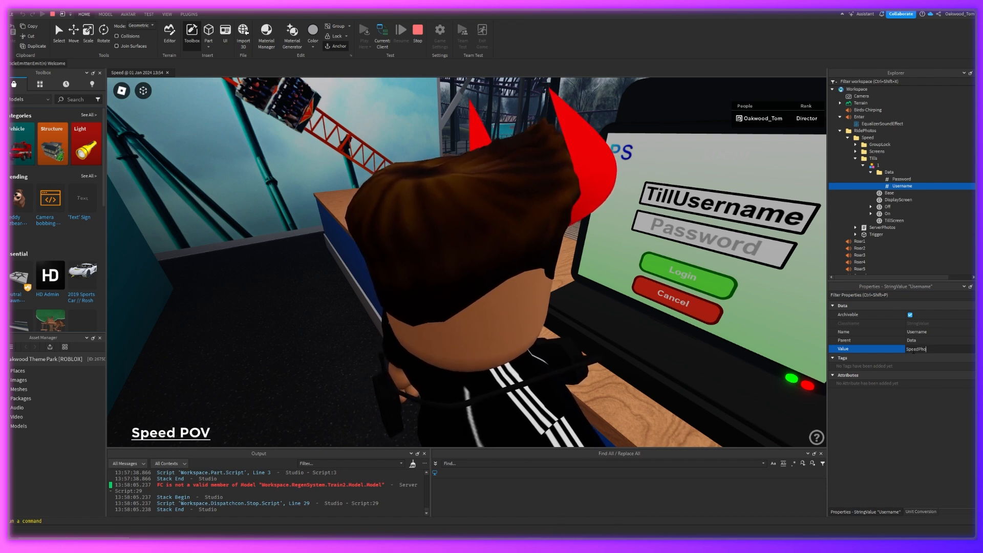
left_click(773, 216)
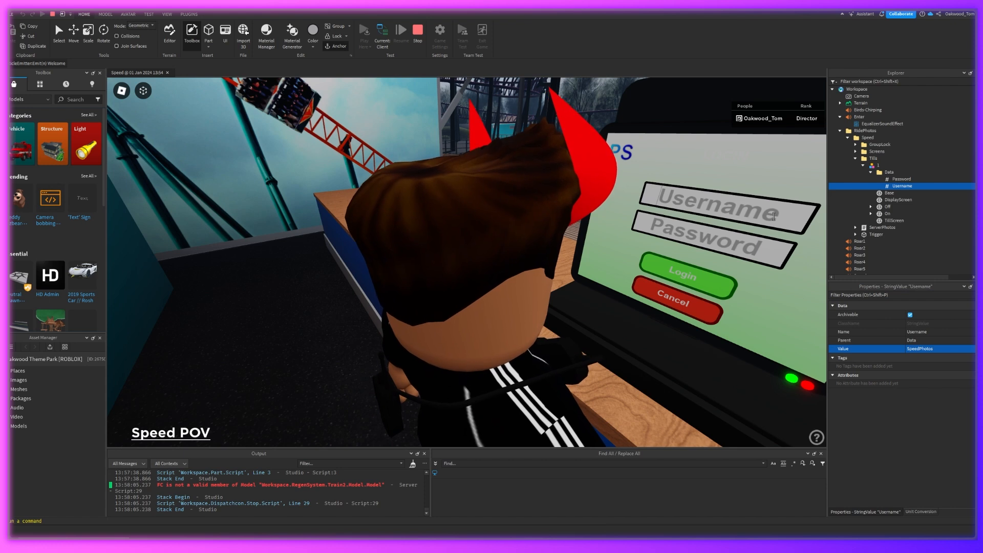
type("SpeedPhotos")
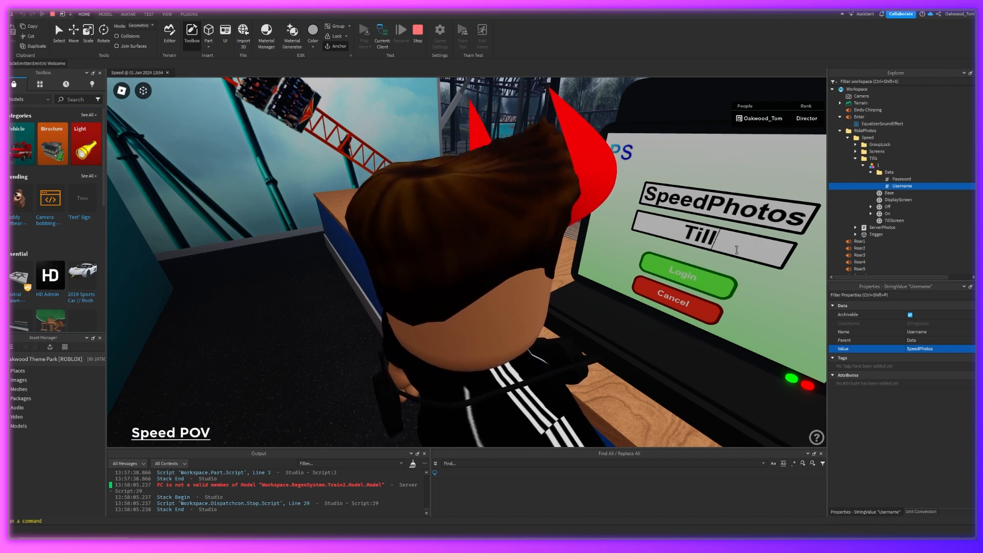
left_click(656, 275)
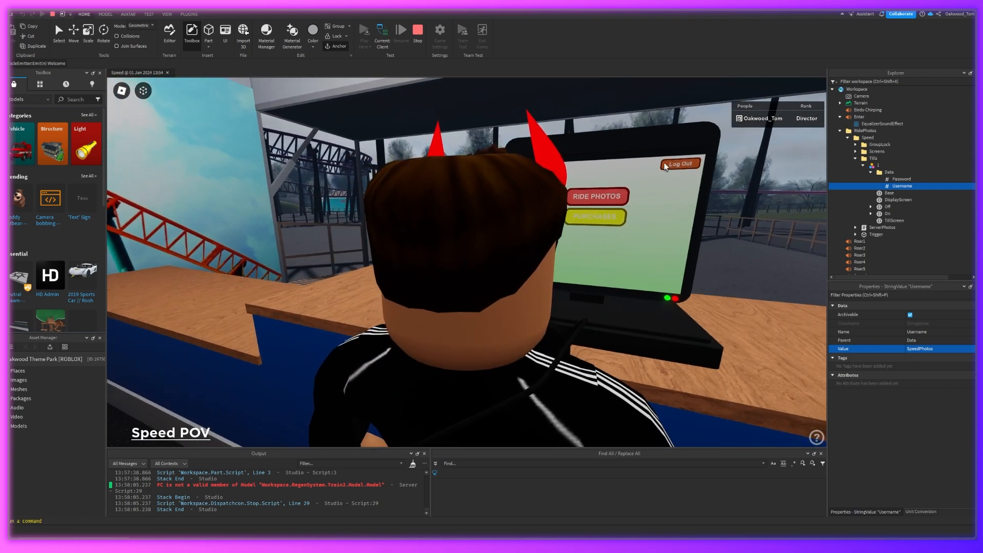
Log out, restore the Username value to TillUsername and try to log in with it and the till password
left_click(664, 164)
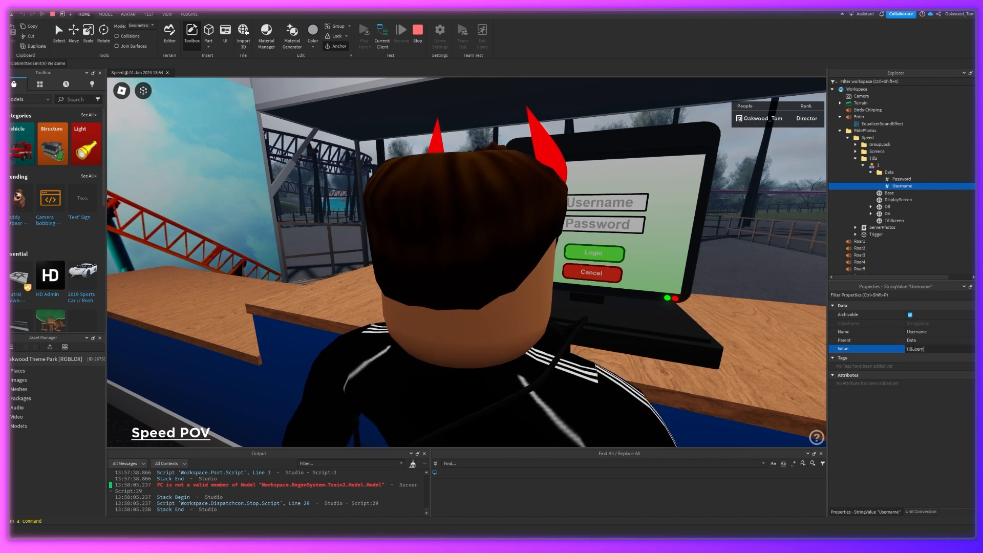
right_click_drag(737, 333, 738, 333)
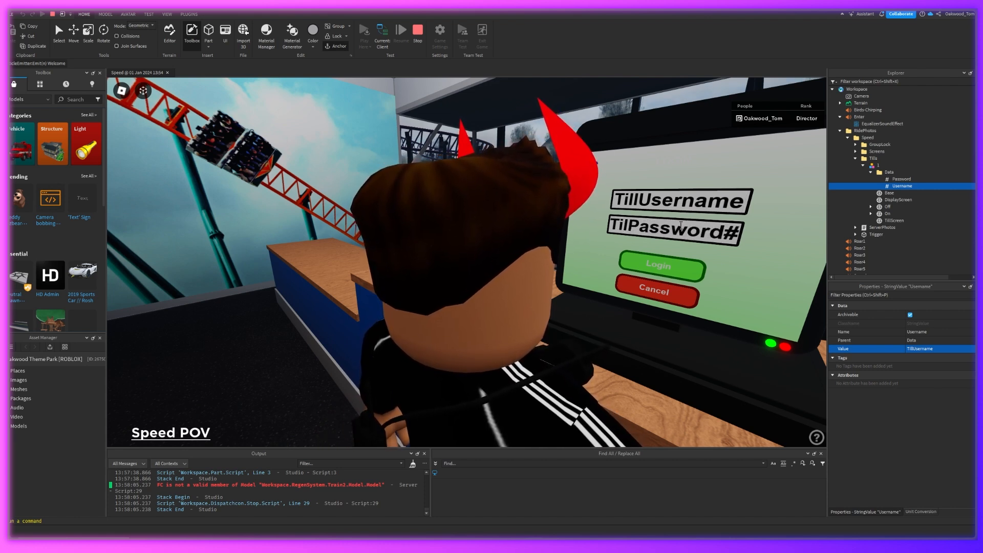
left_click(639, 256)
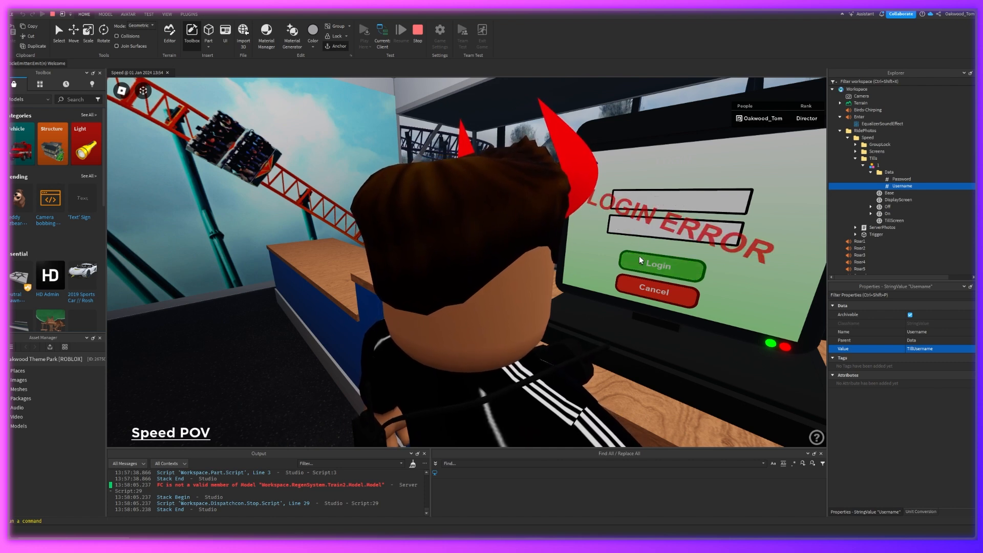
Log in to the till with the username TillUsername and the till password
left_click(649, 230)
type("TillP")
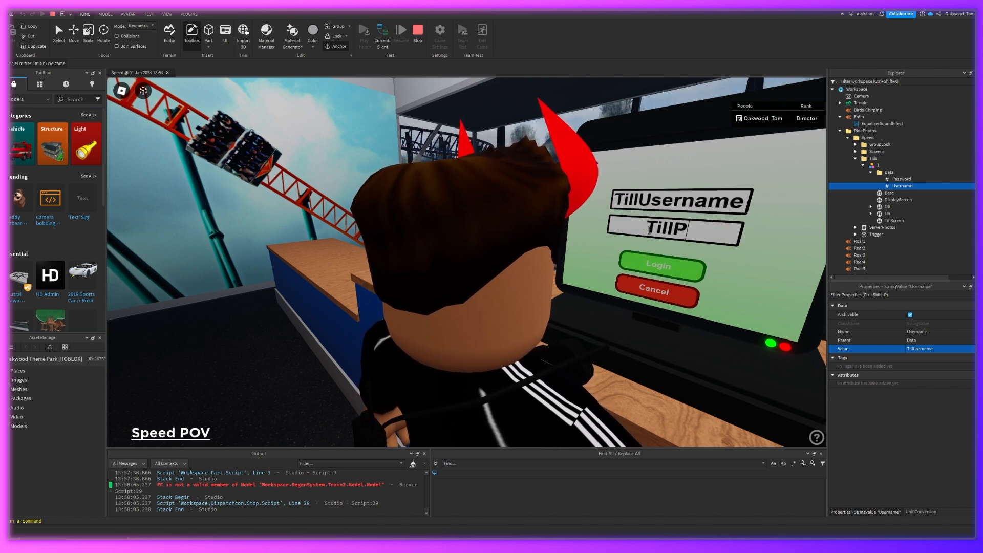
type("assword")
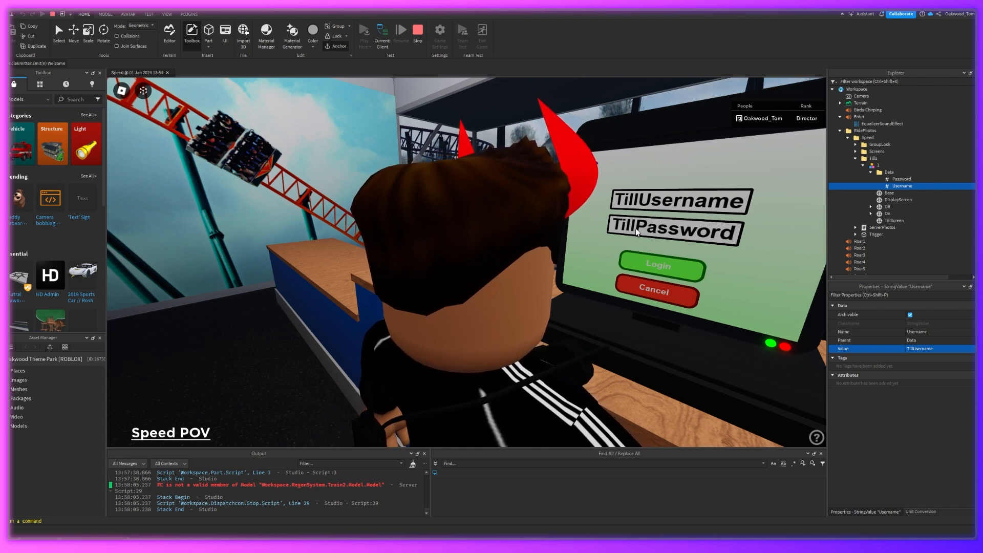
left_click(662, 263)
Open the till's Purchases page and add items to the order
key("s")
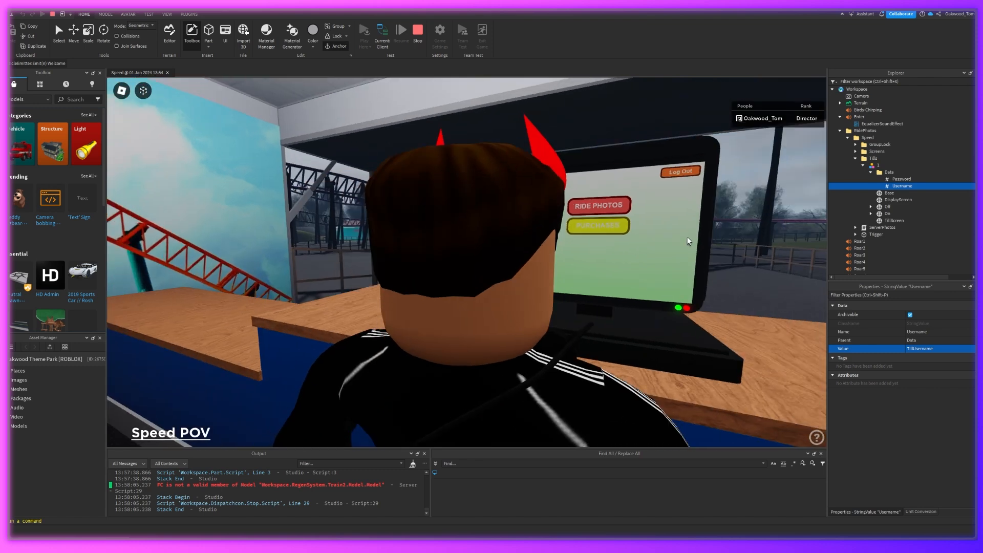
scroll(687, 236, "up", 5)
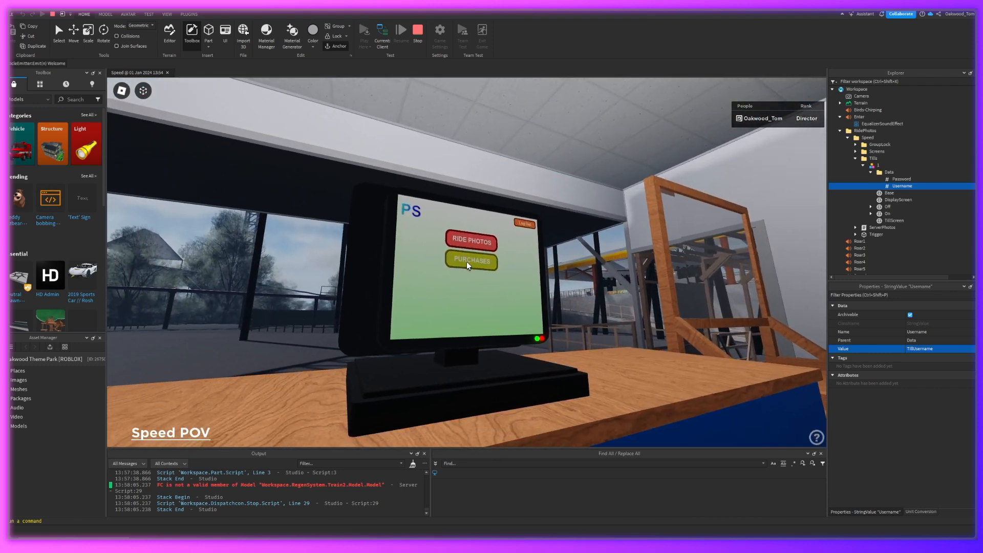
left_click(466, 262)
scroll(466, 262, "down", 3)
right_click_drag(467, 333, 389, 333)
scroll(466, 262, "up", 4)
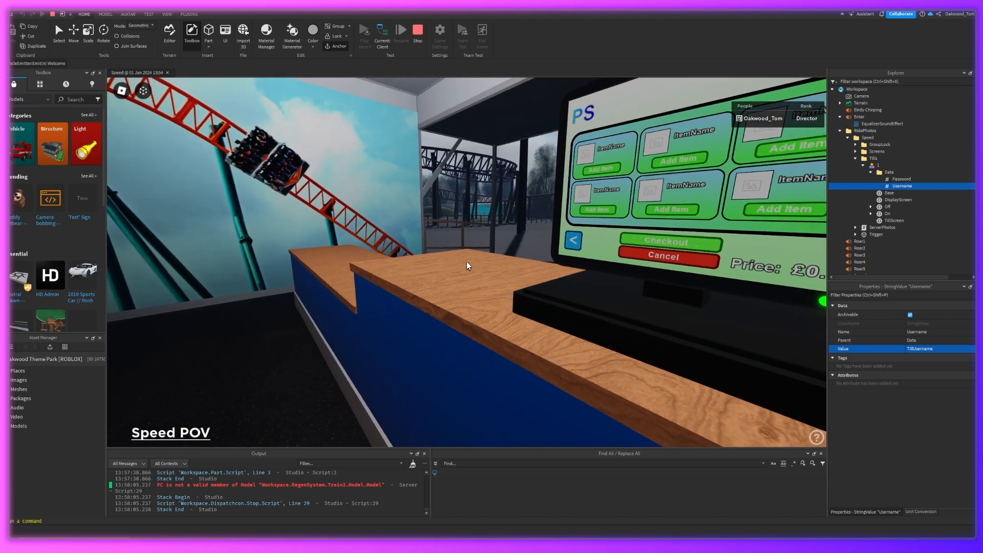
key("d")
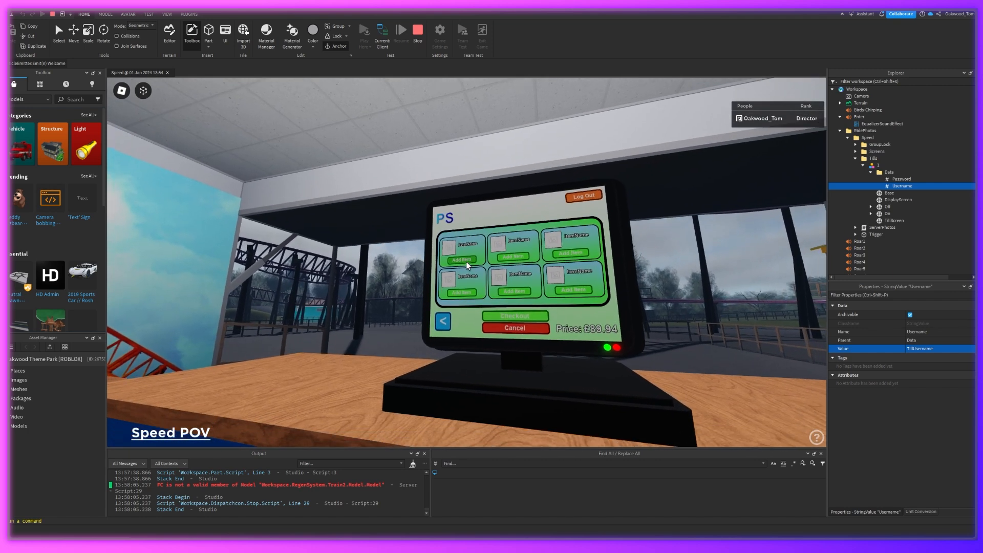
left_click(466, 261)
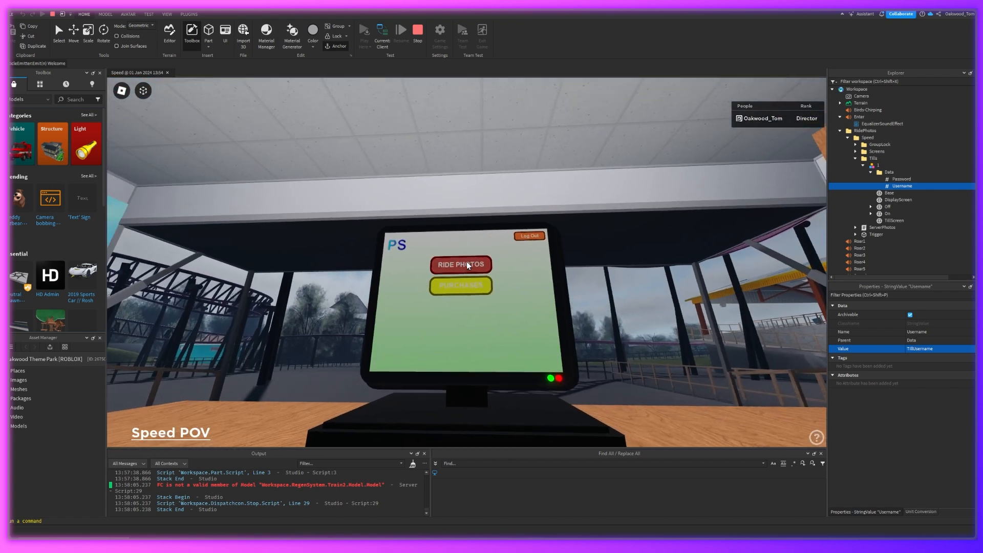
Open the till's Ride Photos page and load photo number 1
left_click(467, 264)
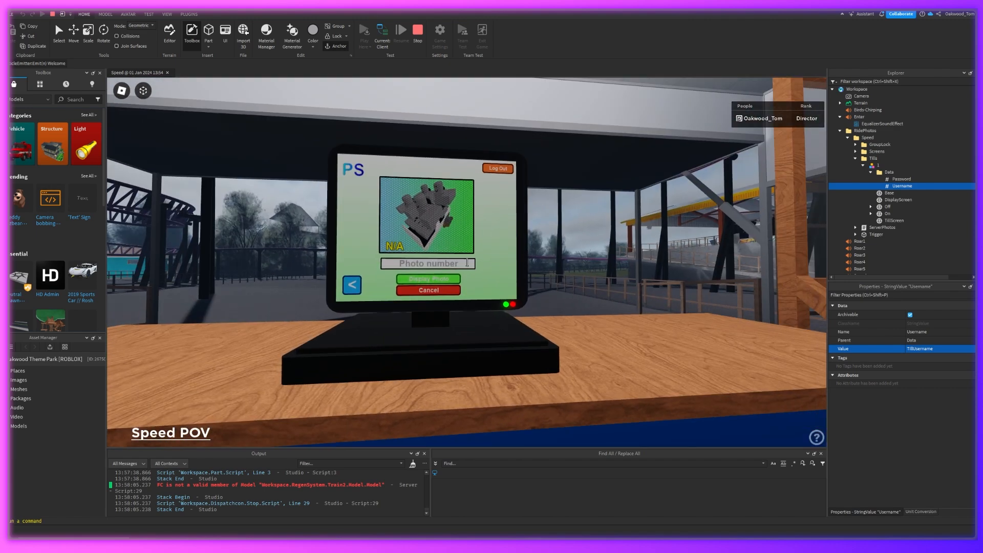
type("1")
key("Return")
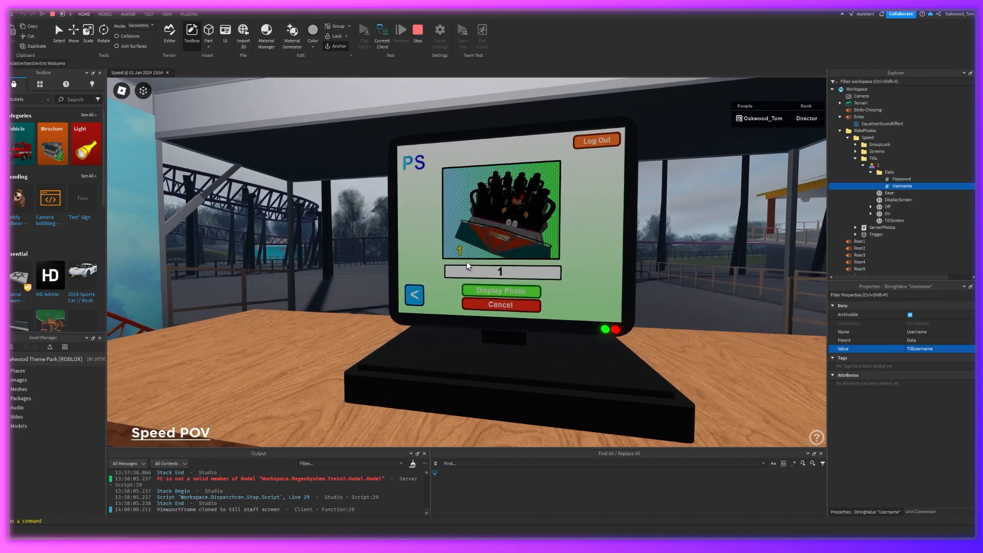
Send photo 1 to the customer display and go around the counter to view it there
key("a")
key("d")
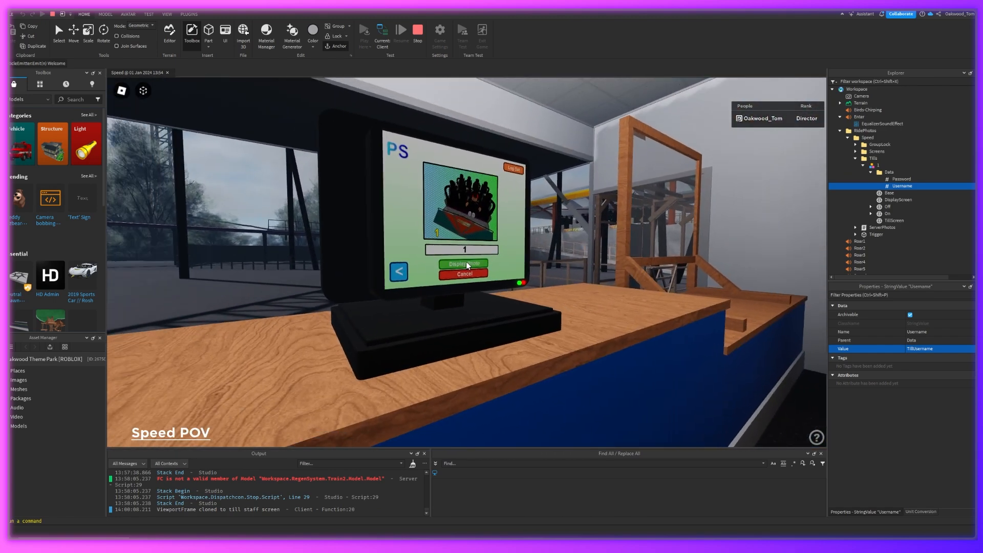
left_click(466, 263)
key("a")
key("w")
key("w")
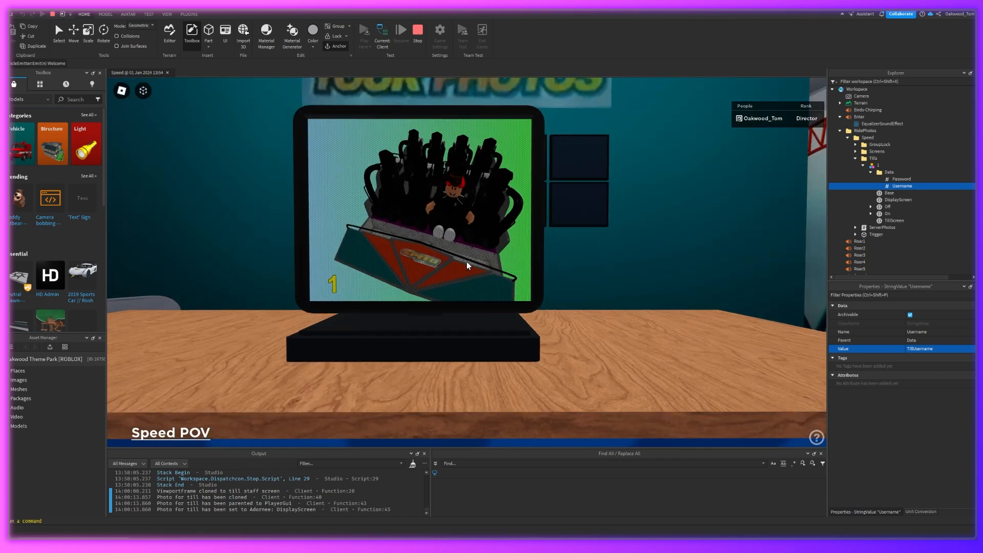
View the photo on the customer display from the side and walk back behind the counter to the till screen
key("a")
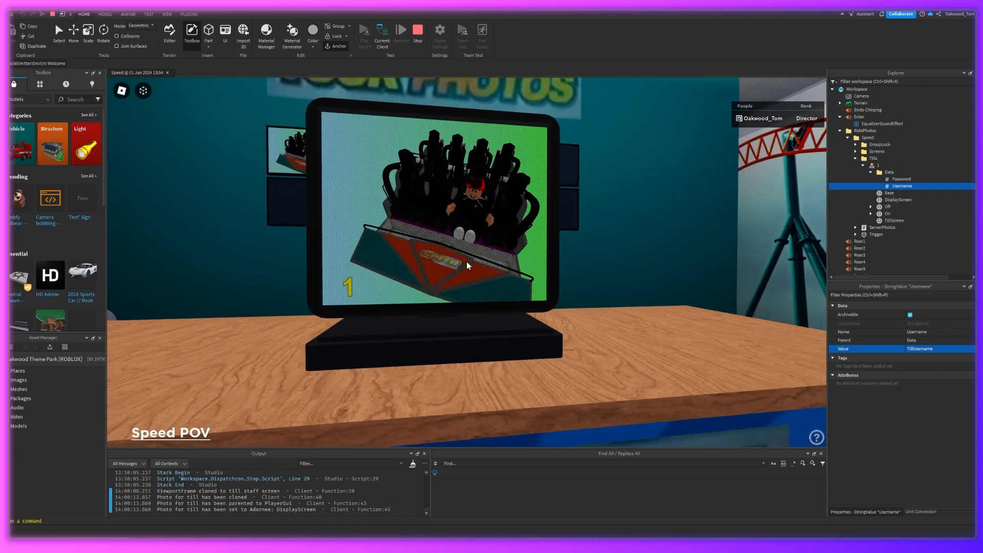
key("s")
key("w")
key("w")
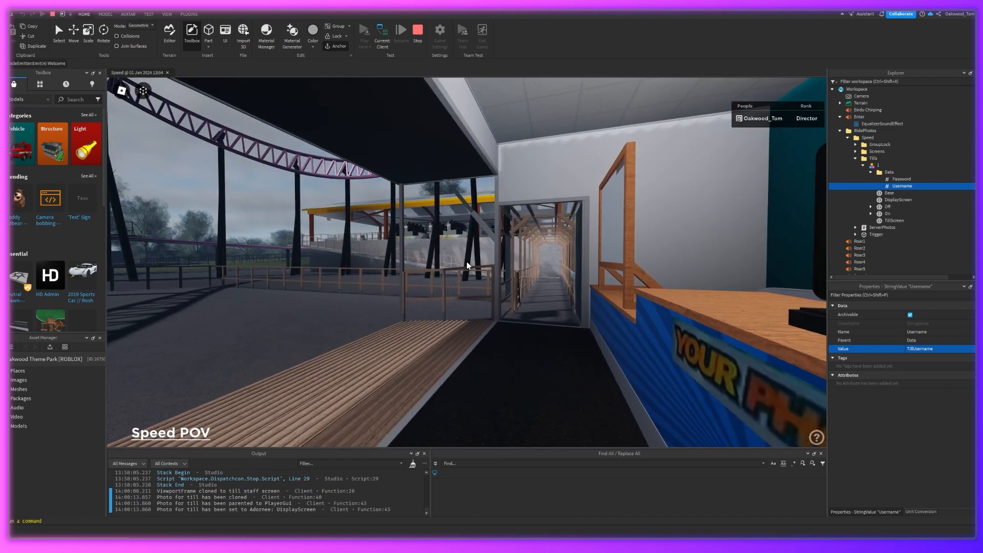
key("s")
key("w")
key("a")
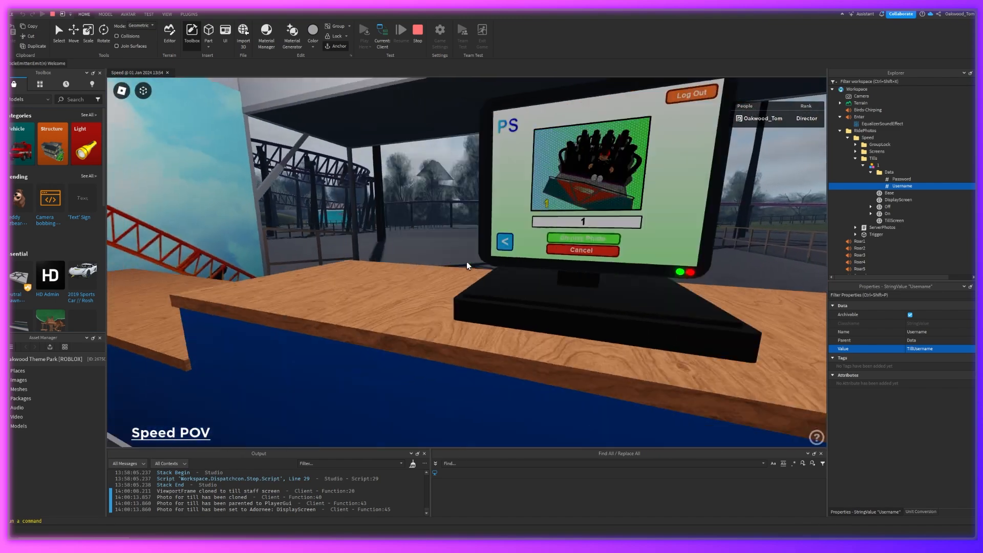
Look up photo number 0 on the till and send the loaded photo to the customer display
left_click(466, 262)
type("0")
key("Return")
key("w")
key("w")
Return to the till's main page and log out of the till
key("s")
key("w")
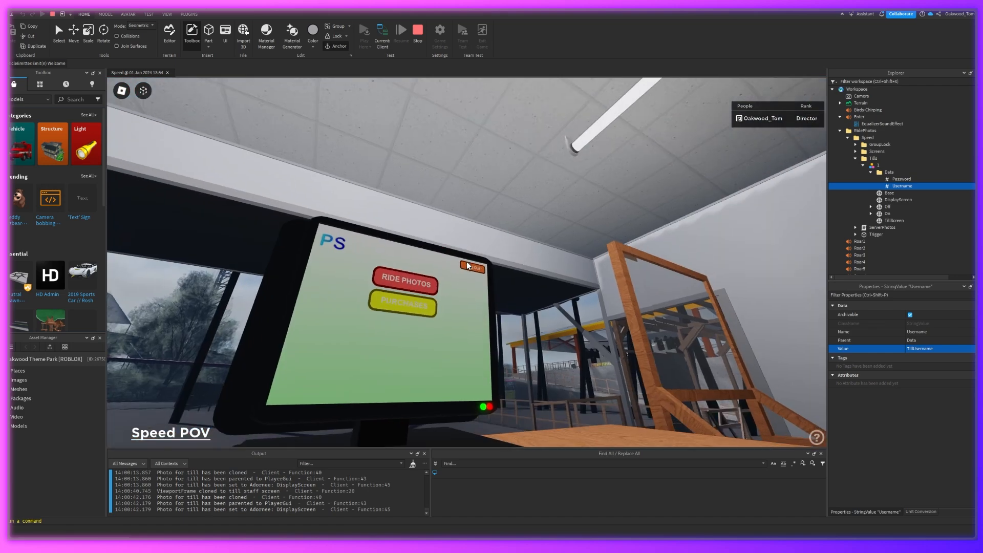
left_click(467, 266)
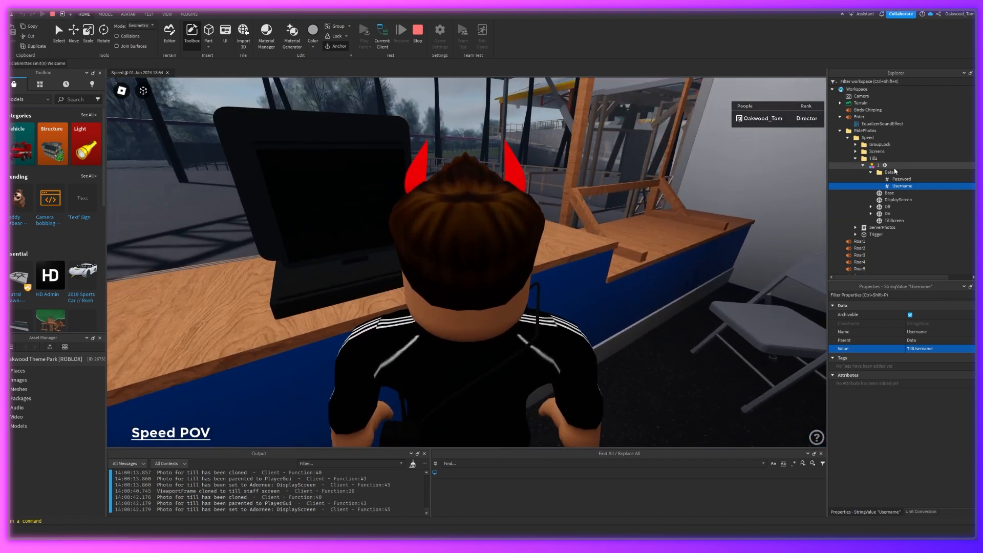
Expand the Speed ride's GroupLock folder and examine its GroupID, GroupLocked and MinRank values
scroll(895, 171, "down", 2)
left_click(856, 125)
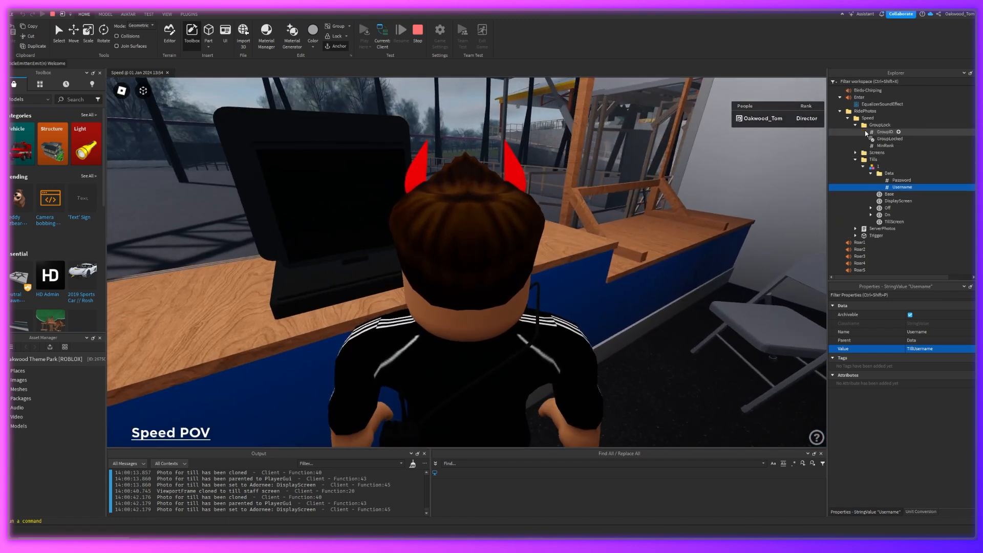
left_click(877, 132)
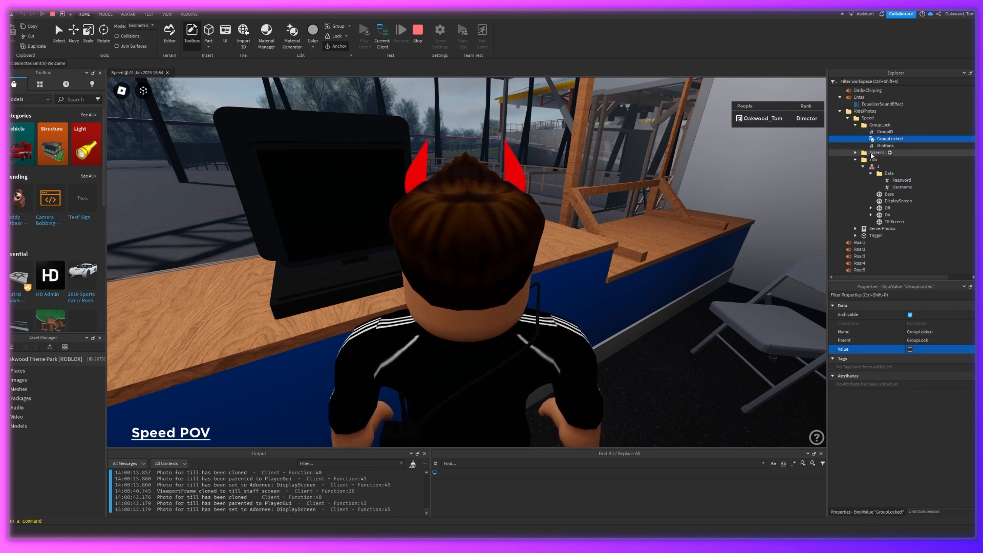
left_click(875, 146)
left_click(879, 139)
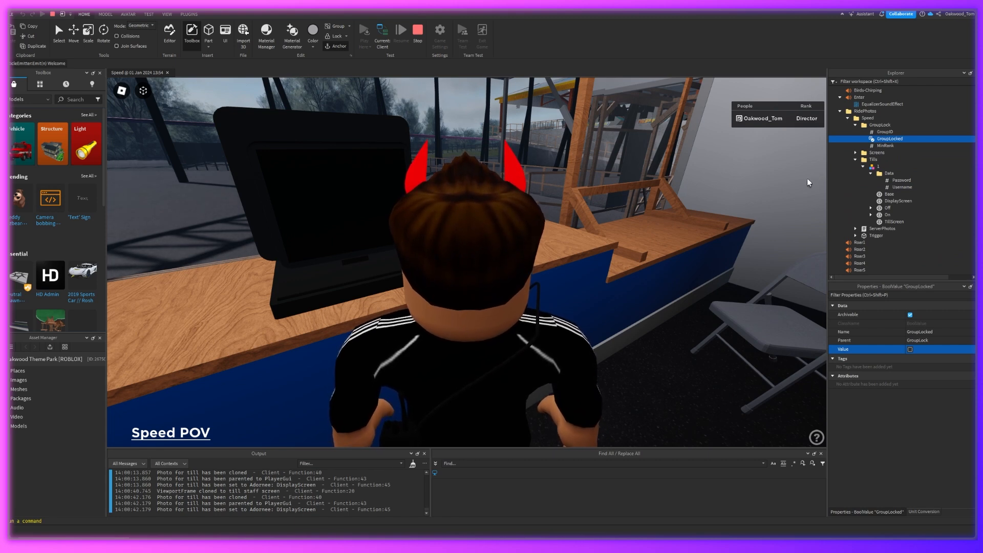
Leave the photo shop and walk through the area around the Speed coaster to view its track
key("a")
right_click_drag(744, 212, 743, 212)
scroll(744, 215, "up", 3)
key("w")
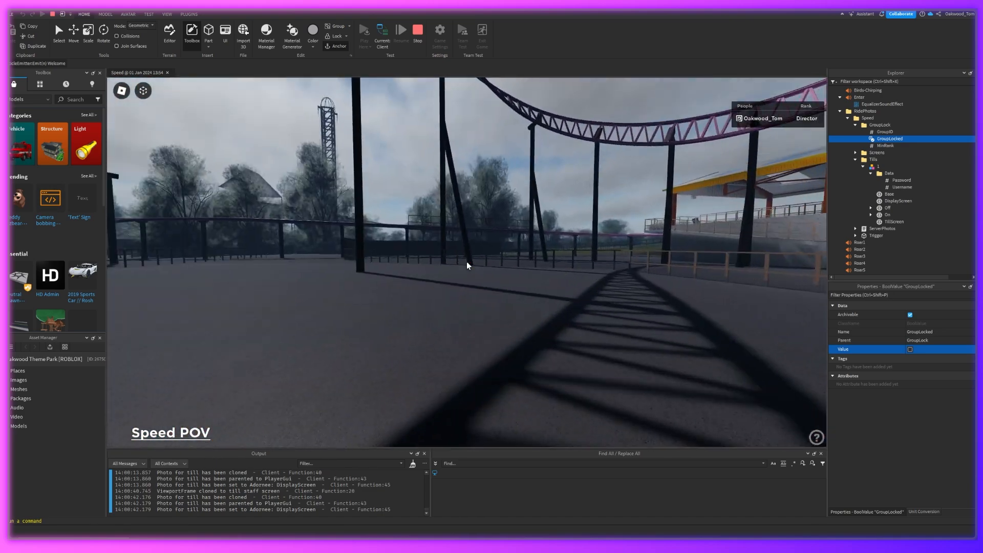
key("w")
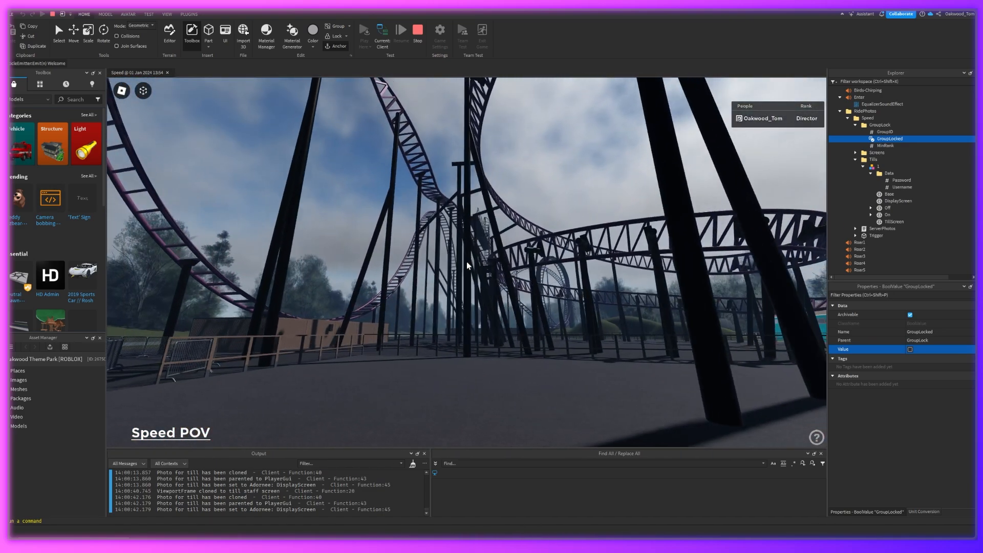
key("w")
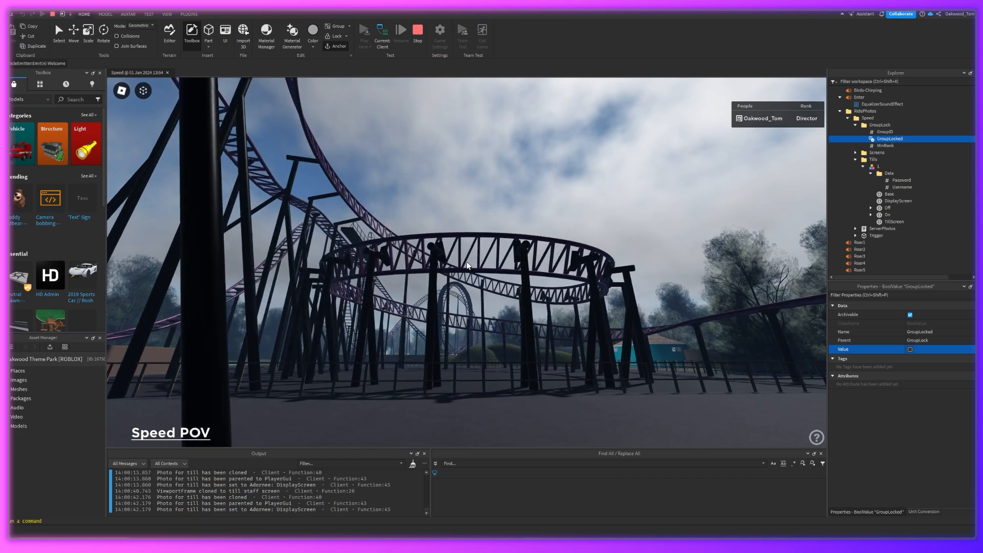
key("w")
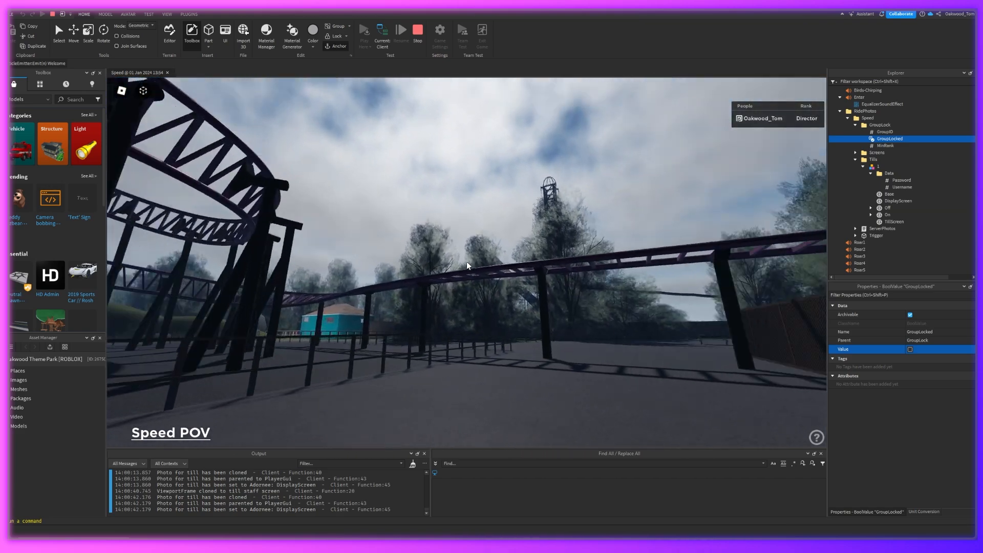
key("w")
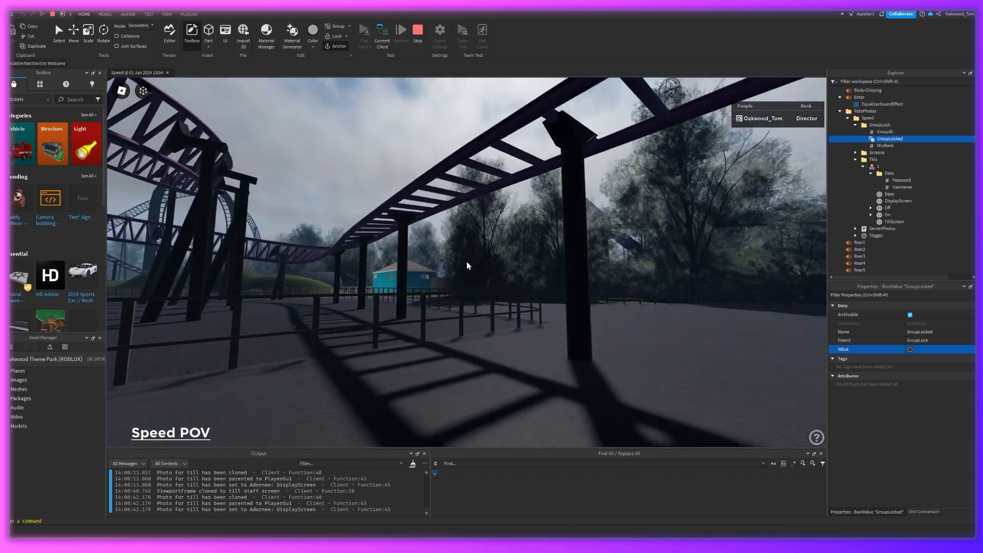
key("w")
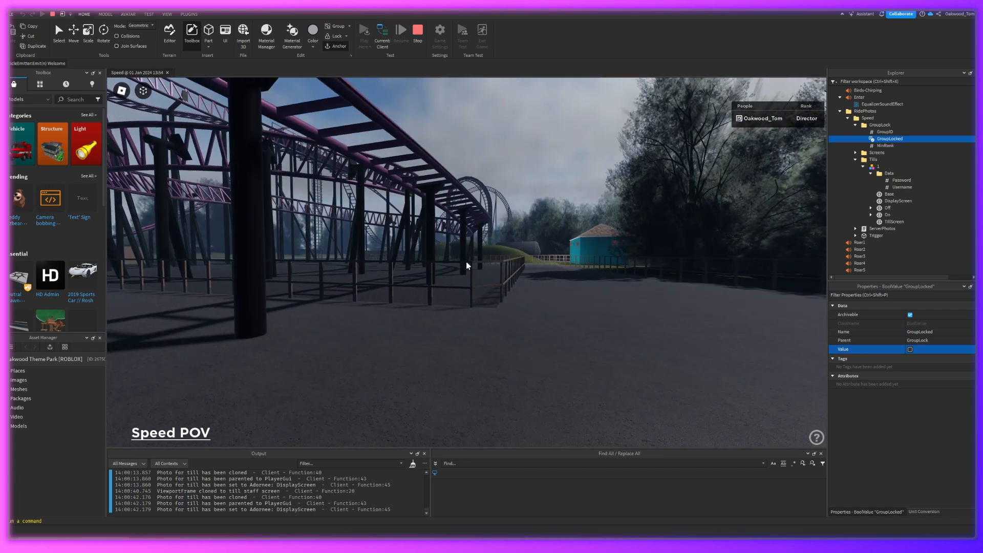
key("w")
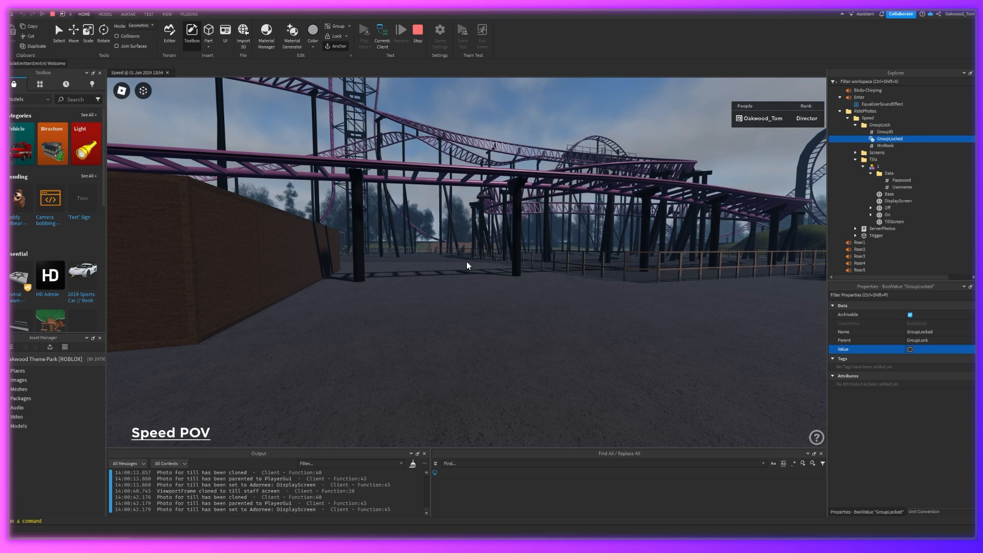
scroll(467, 266, "down", 3)
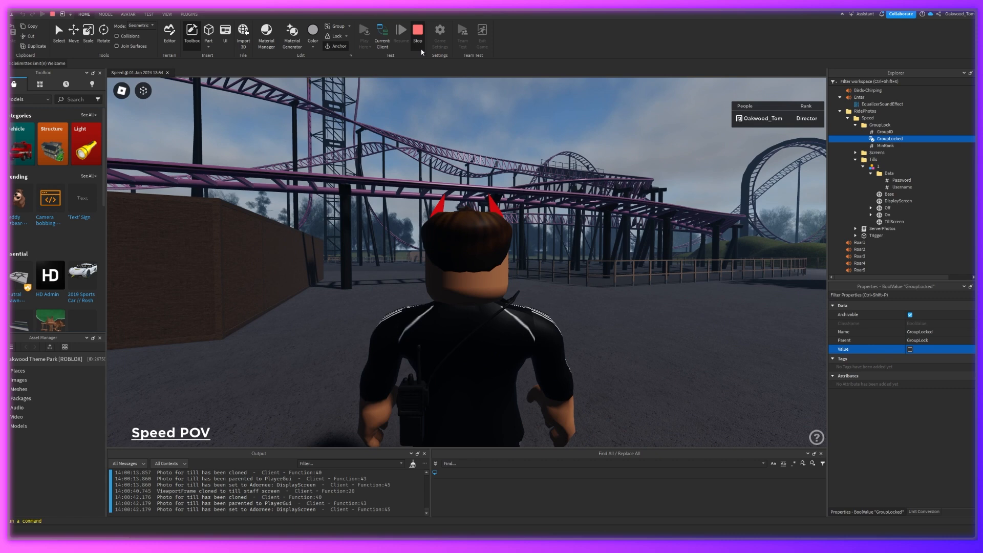
Stop the play test and collapse the Speed folder inside RidePhotos
left_click(421, 50)
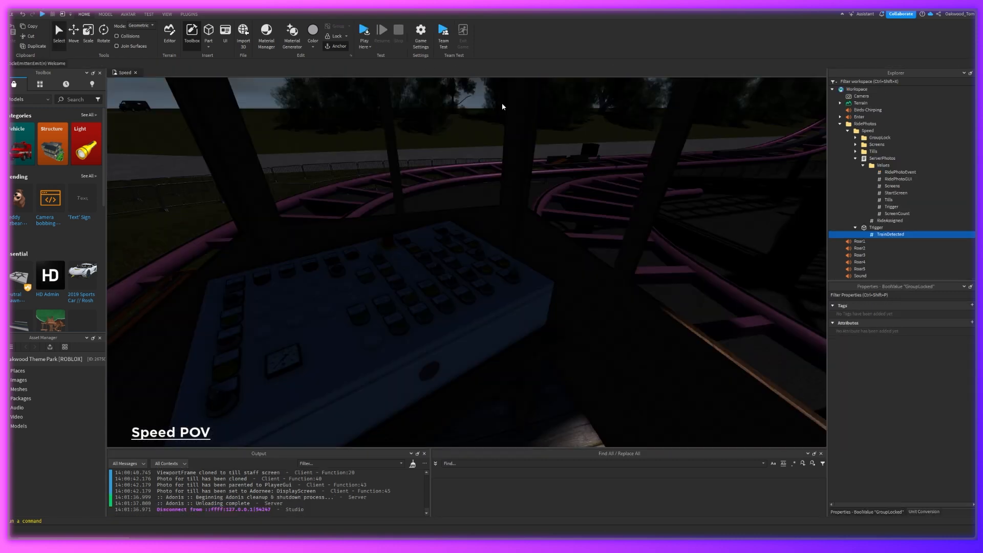
right_click(502, 103)
key("s")
right_click_drag(442, 179, 458, 175)
key("s")
key("w")
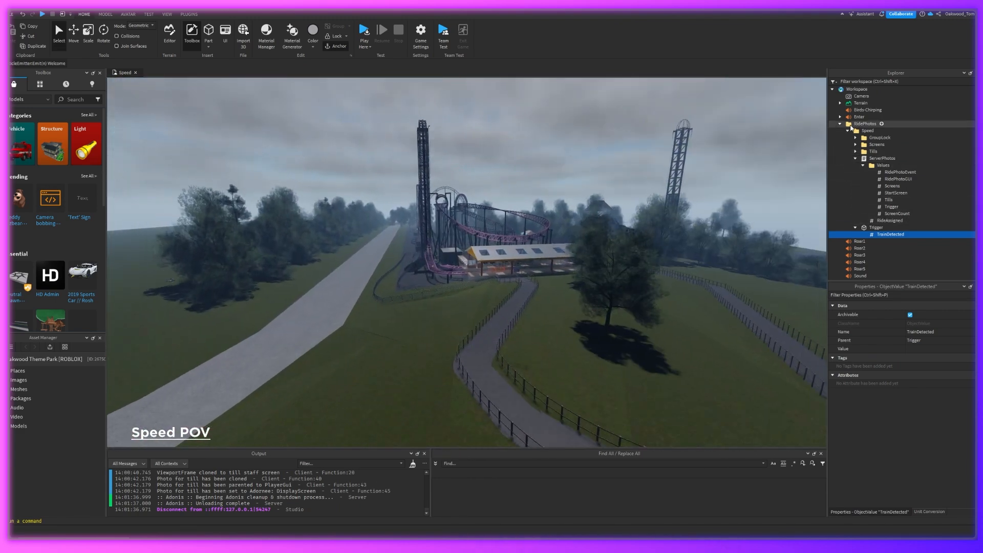
left_click(847, 132)
left_click(855, 126)
Start the PhotoSystem setup for a Physics ride and create a second ride named Drenched
left_click(195, 14)
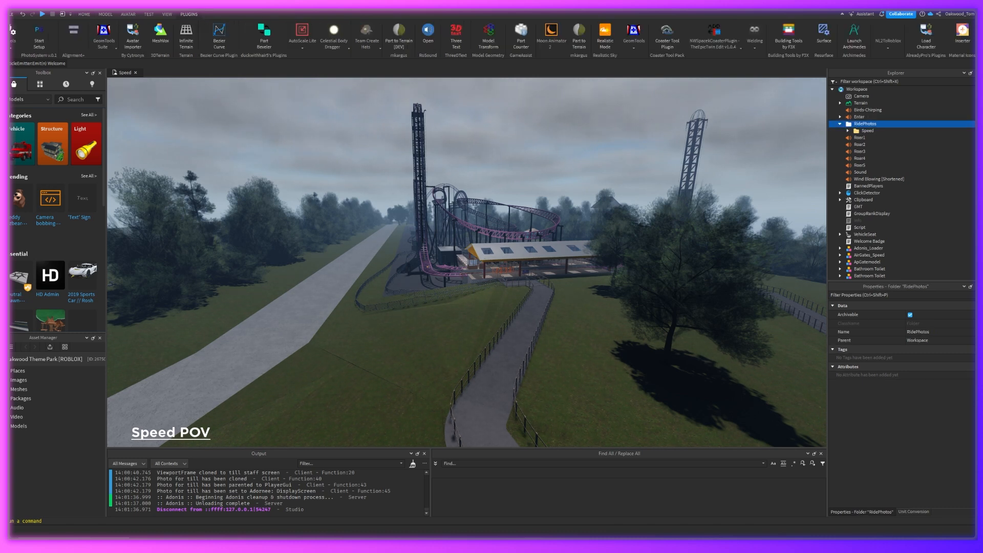
scroll(936, 39, "down", 5)
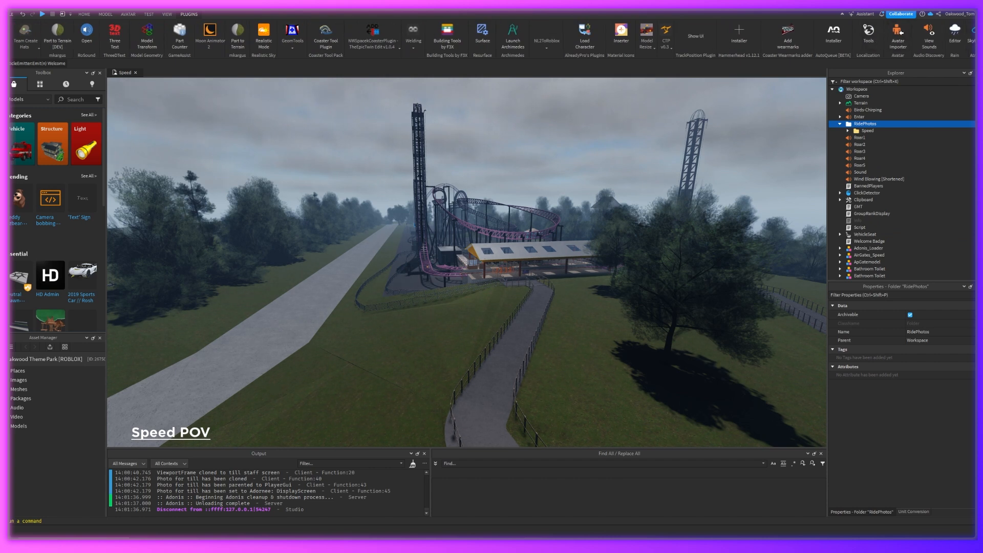
scroll(492, 38, "up", 5)
left_click(32, 35)
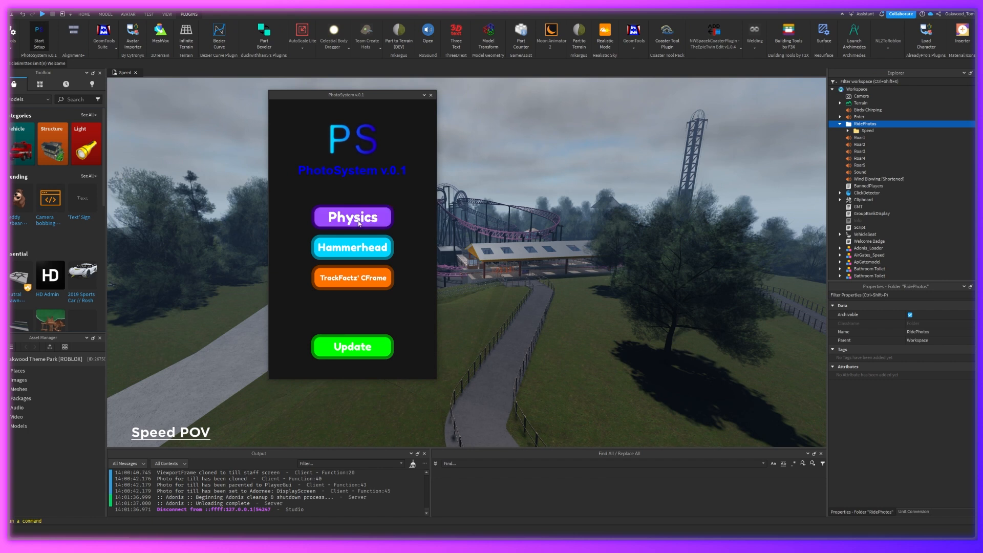
left_click(356, 217)
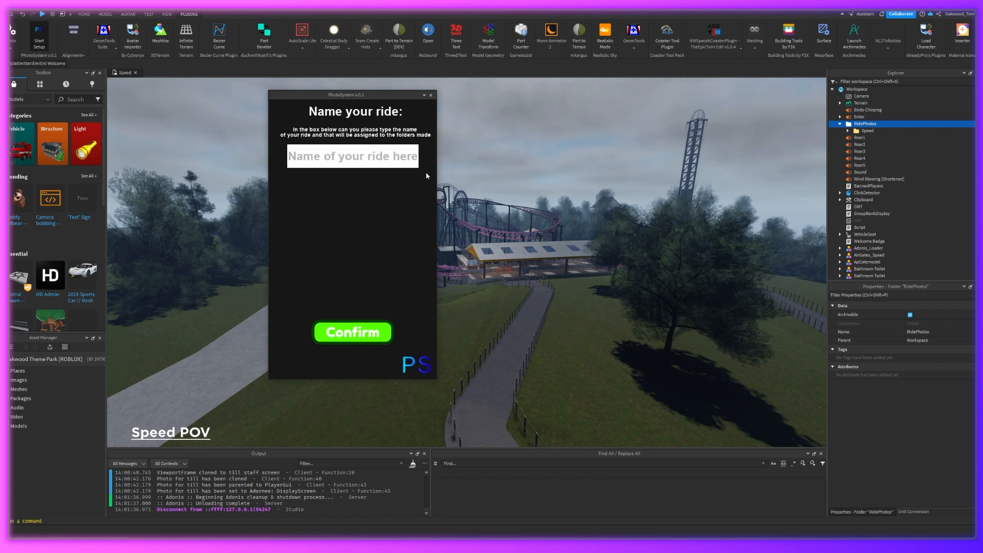
type("Drenched")
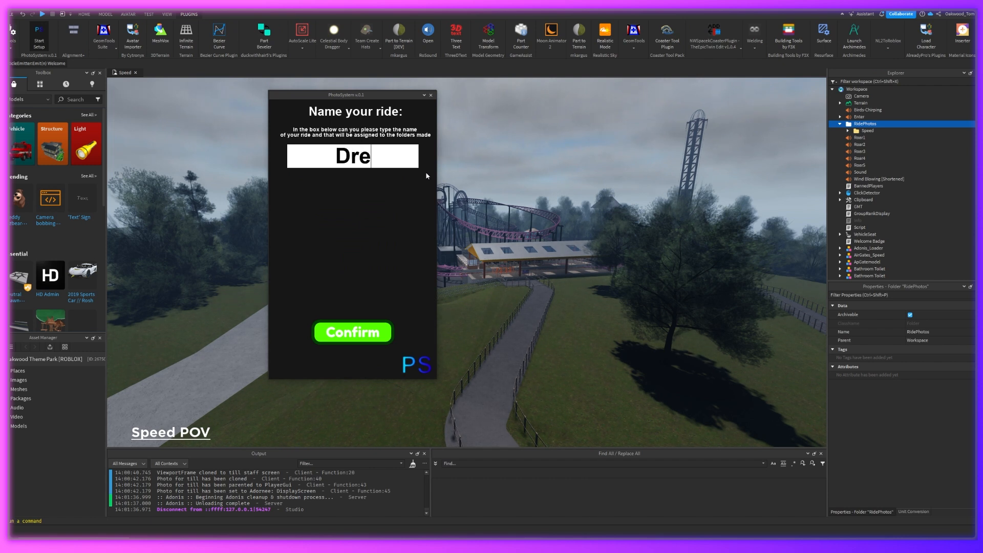
left_click(353, 332)
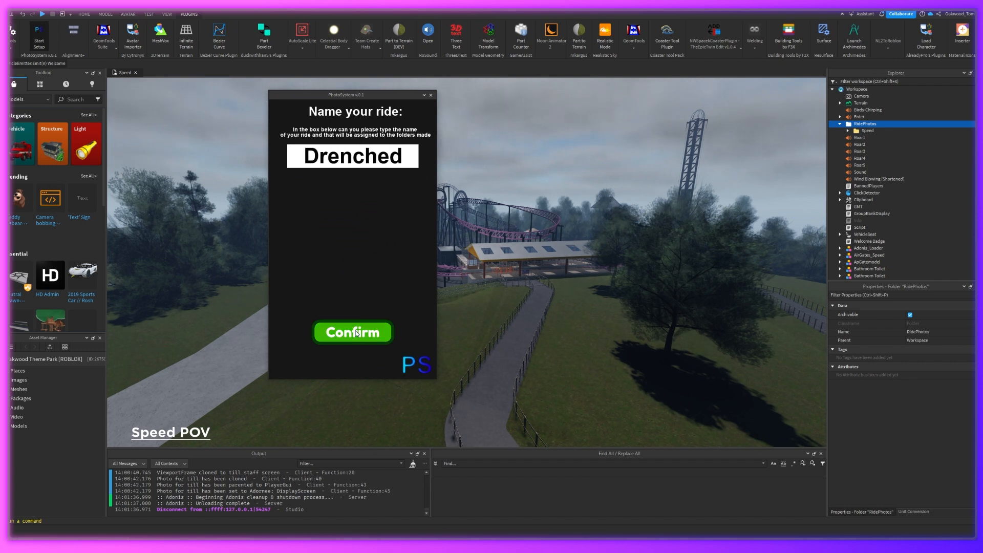
Examine the Drenched folder in RidePhotos and the contents of its ServerPhotos script
left_click(848, 130)
left_click(855, 158)
left_click(860, 159)
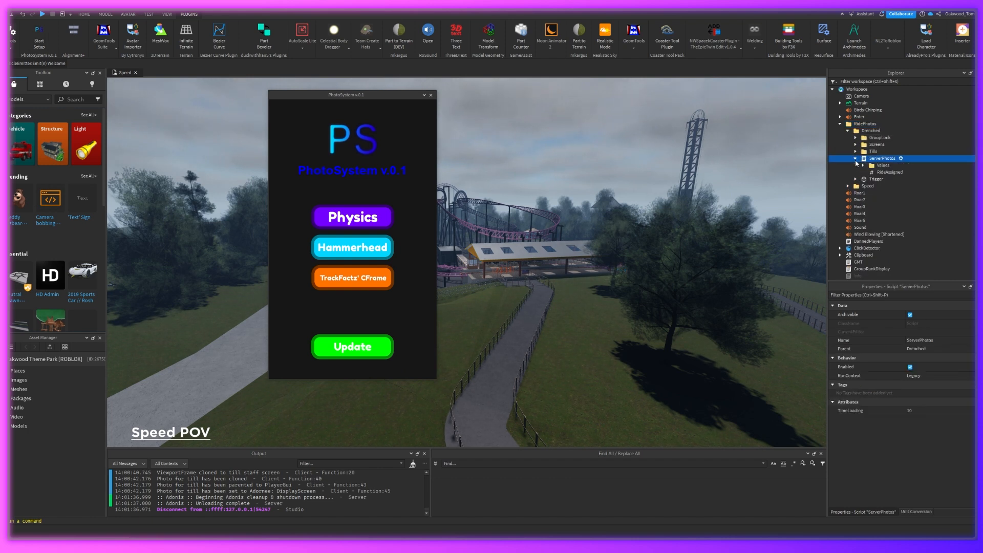
left_click(855, 158)
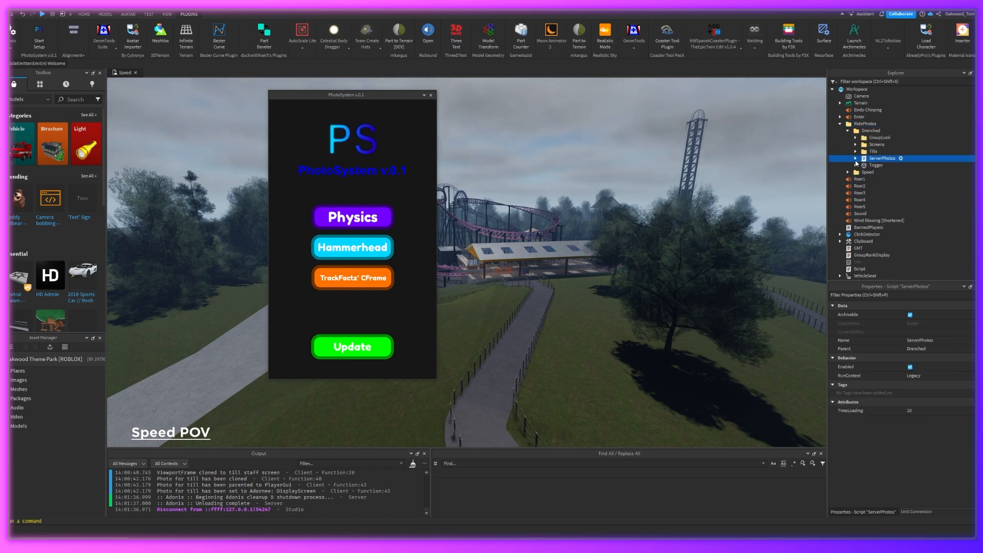
Undo the creation of the Drenched ride and close the PhotoSystem setup window
left_click(23, 15)
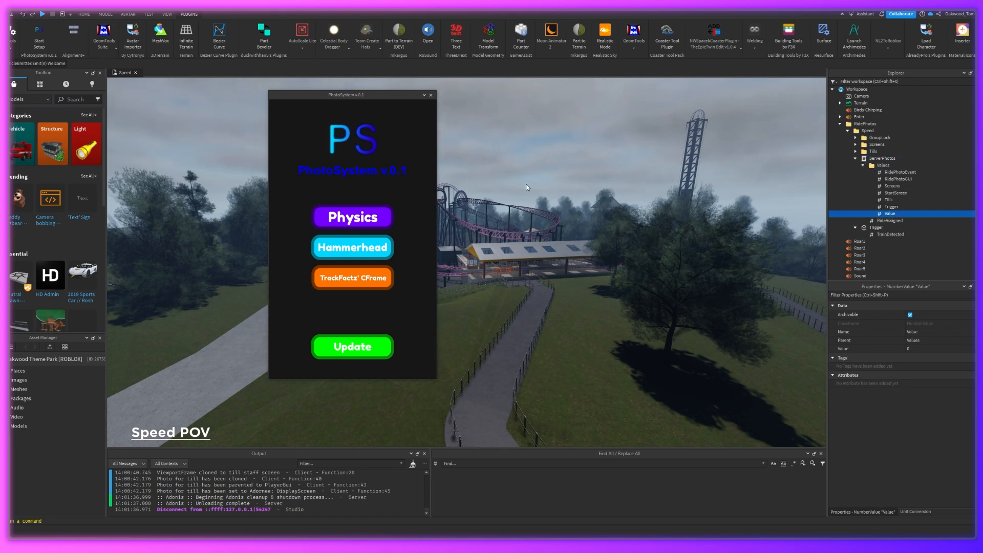
left_click(430, 96)
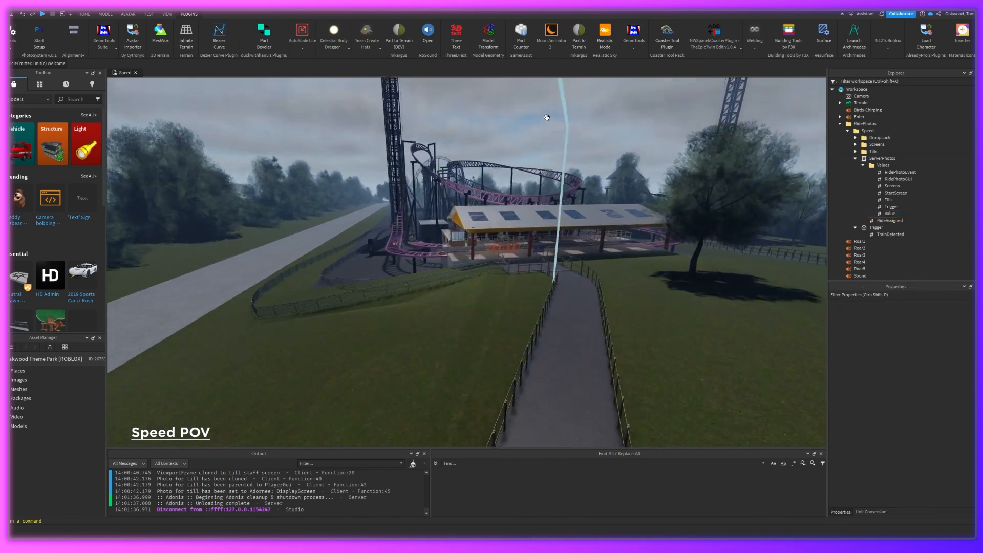